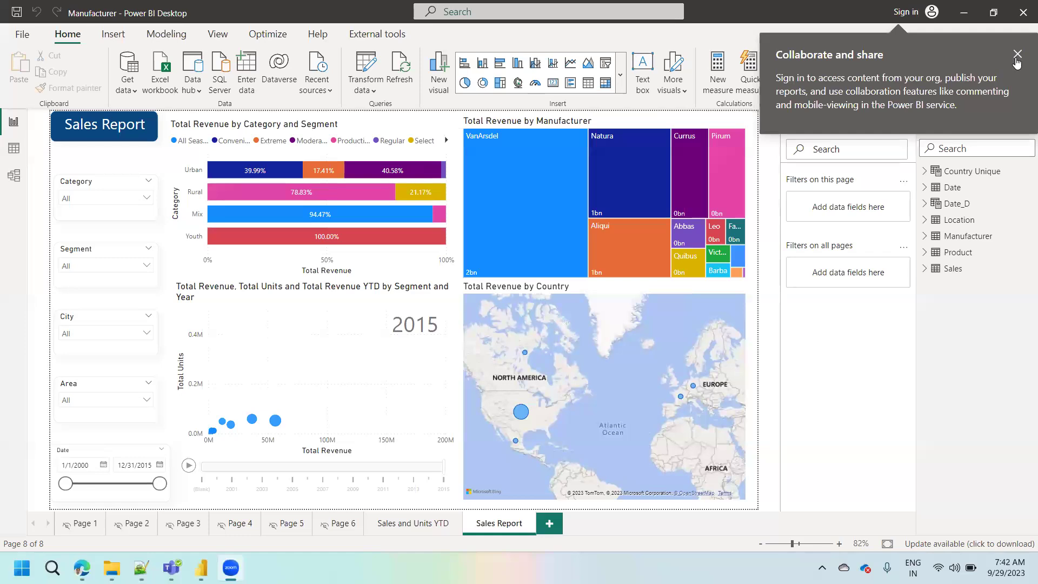
Dismiss the sign-in notice and examine the Sales and Units YTD and Sales Report pages, including the revenue by manufacturer treemap
left_click(1017, 57)
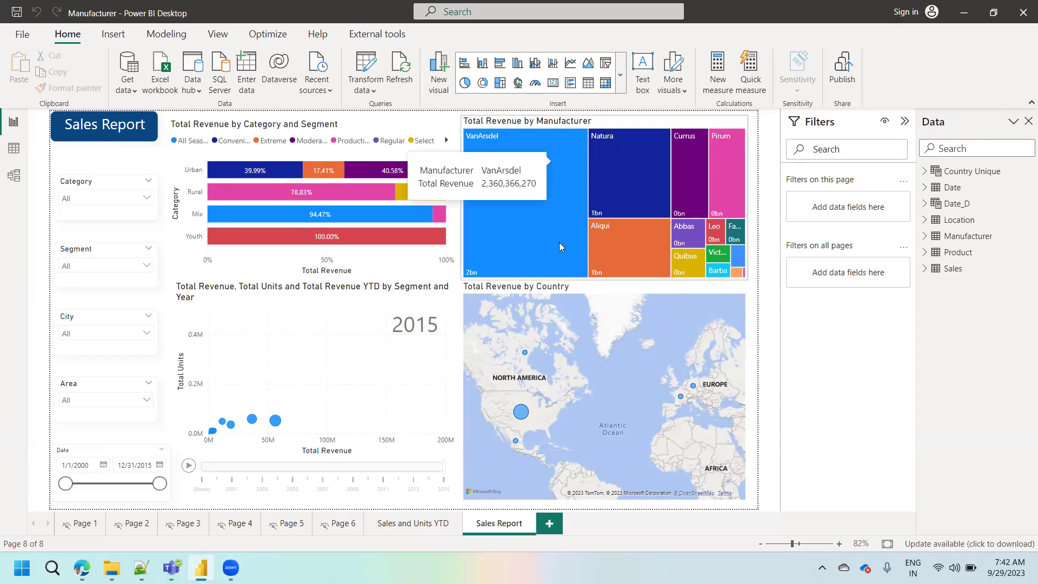
left_click(407, 528)
left_click(495, 522)
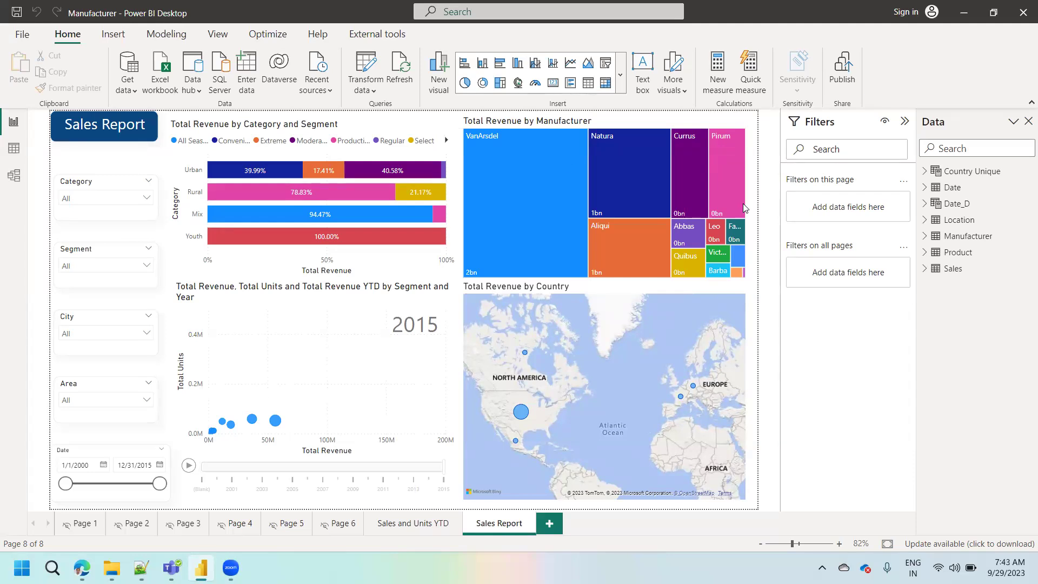
mouse_move(569, 162)
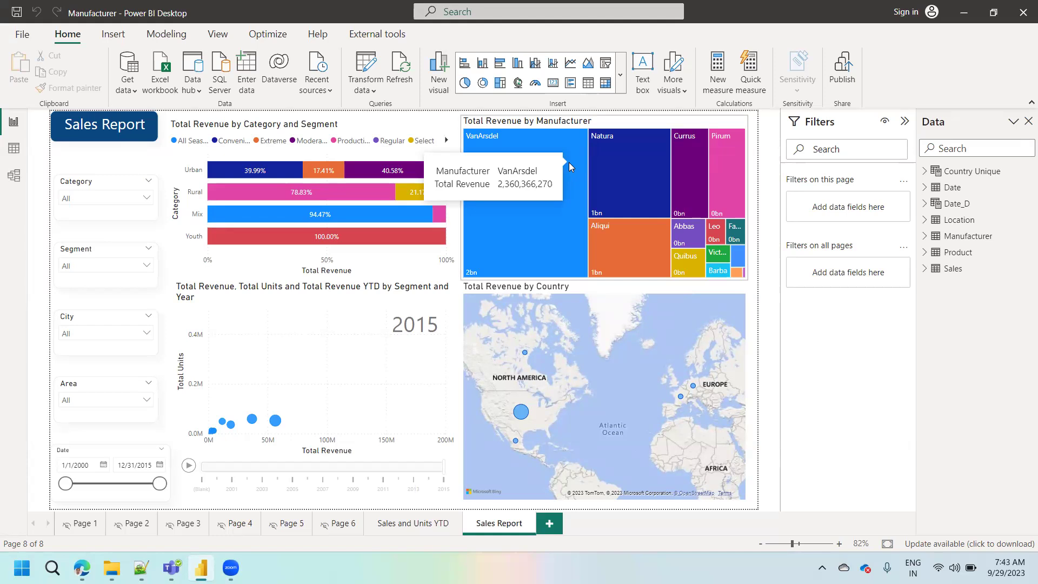
Open the scenarios Word document from the Power BI-training folder and read its SCENARIO1 introduction
left_click(111, 567)
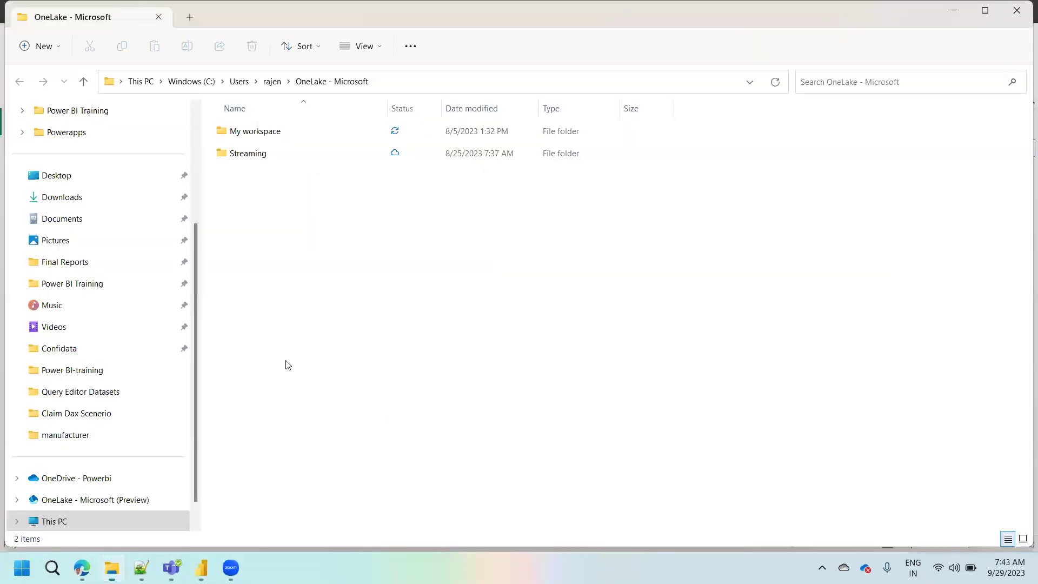
left_click(72, 434)
left_click(80, 372)
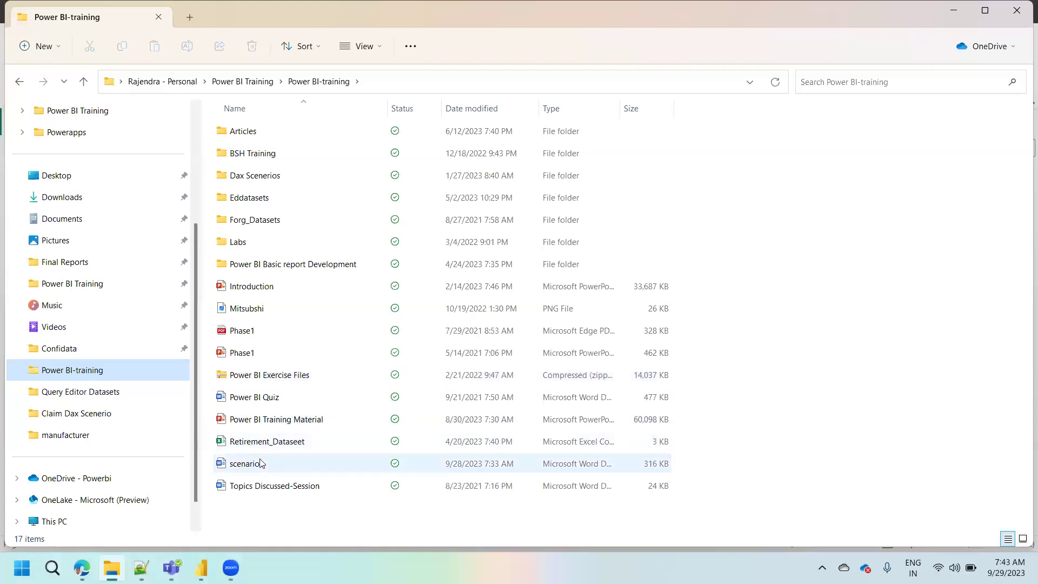
double_click(260, 463)
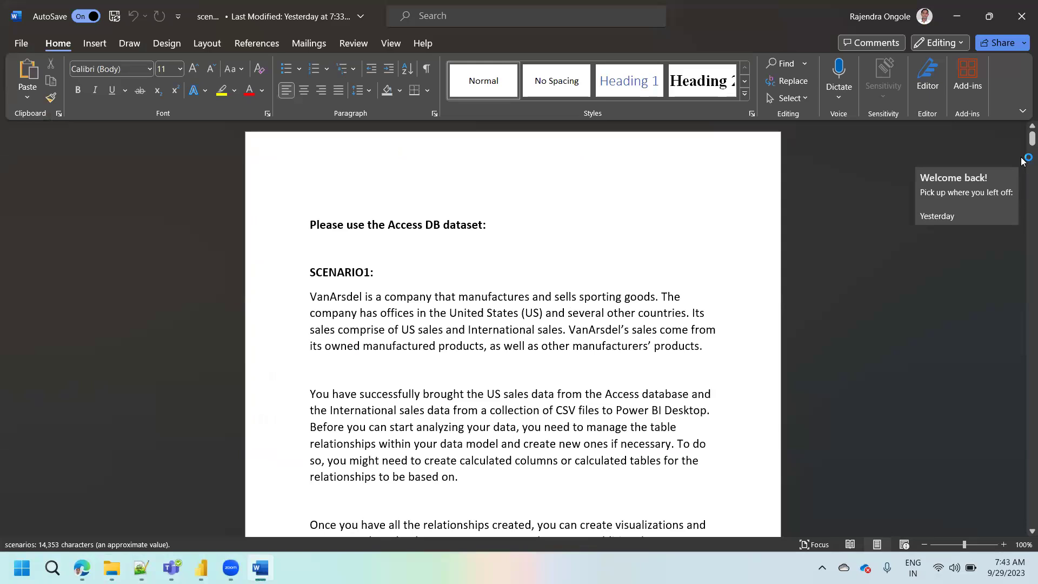
mouse_move(1031, 139)
left_mouse_down()
mouse_move(1023, 160)
mouse_move(1023, 150)
left_mouse_up()
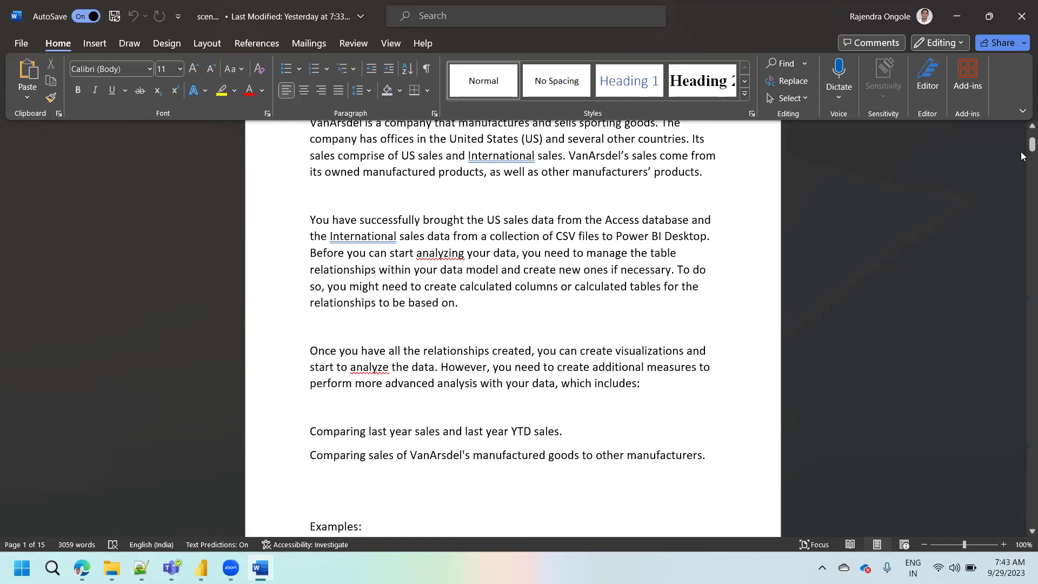
left_click_drag(1031, 147, 1022, 138)
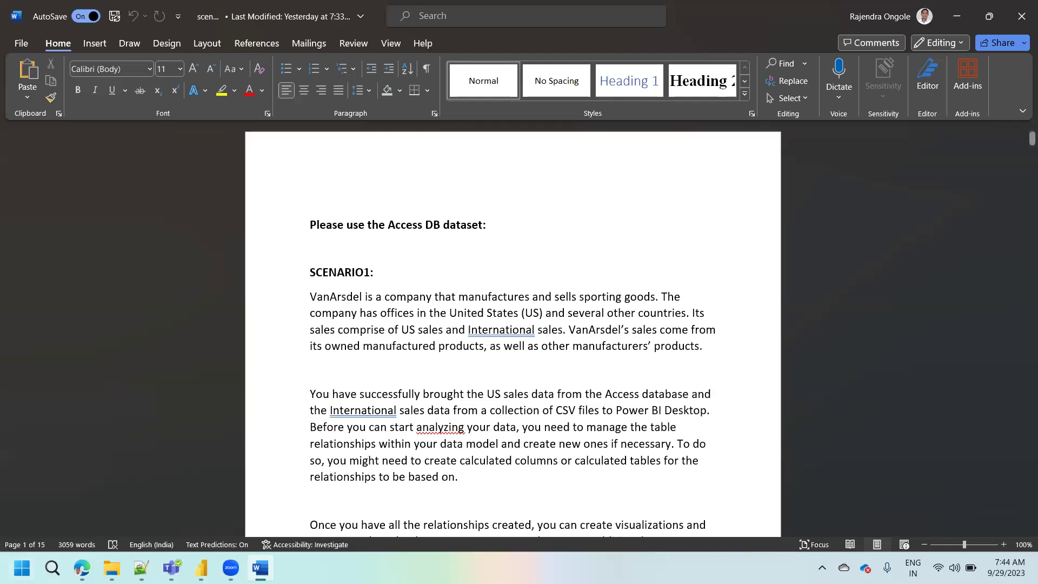
Switch to Power BI Desktop, open the Power Query Editor and inspect the Product, Date and Manufacturer queries
left_click(201, 568)
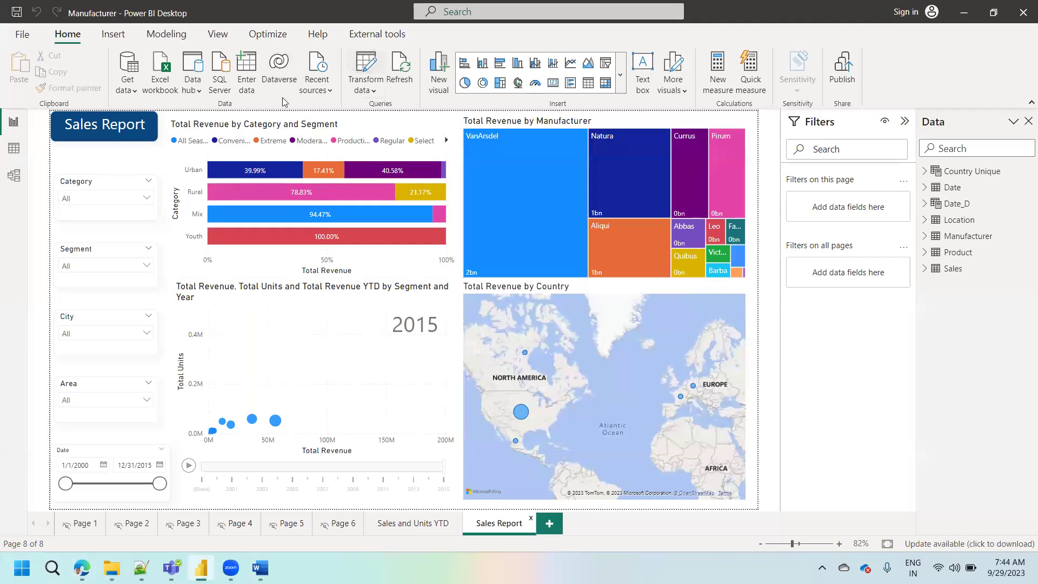
left_click(367, 77)
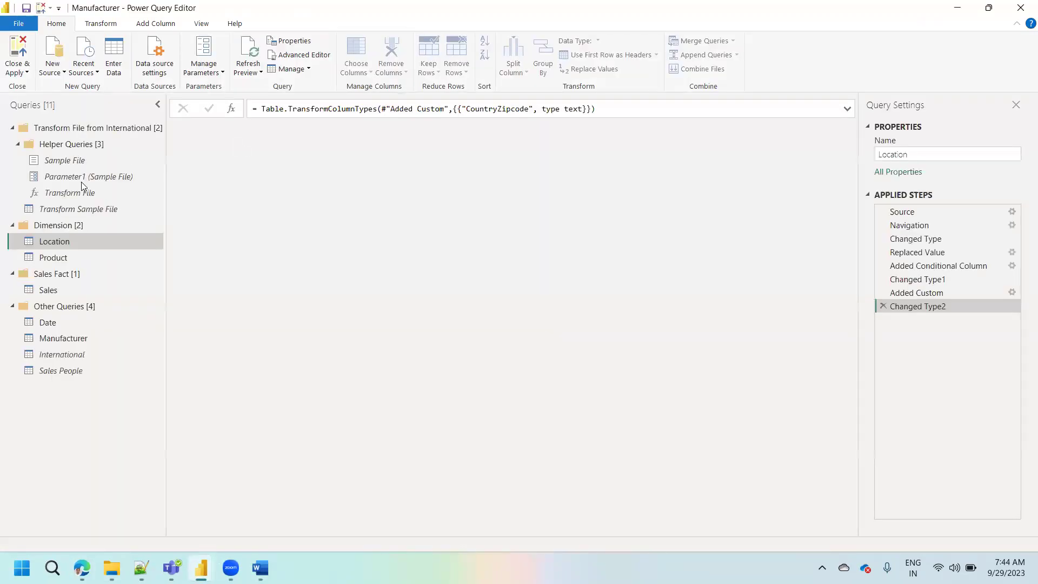
left_click(59, 258)
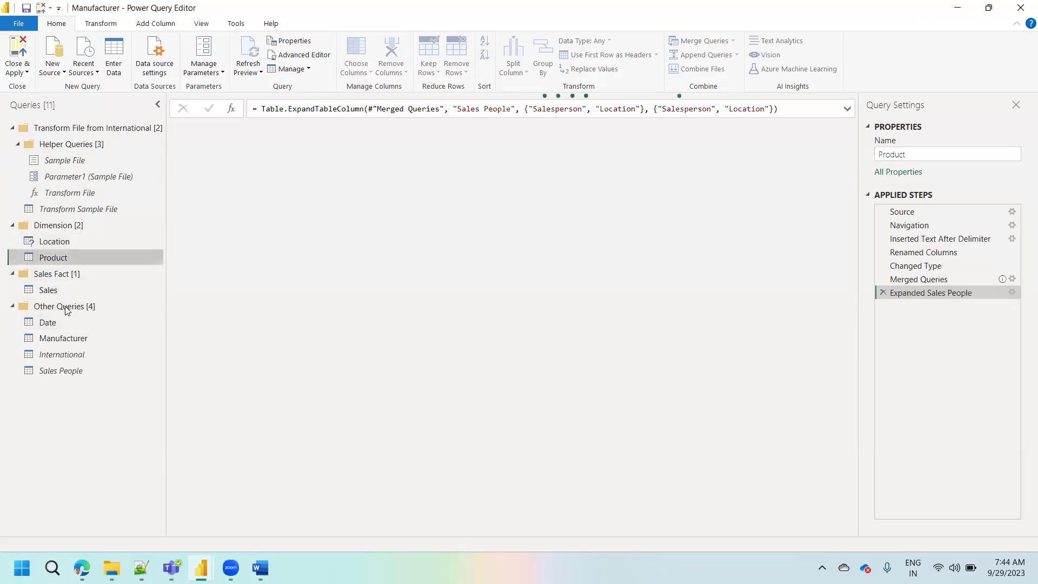
left_click(58, 323)
left_click(63, 337)
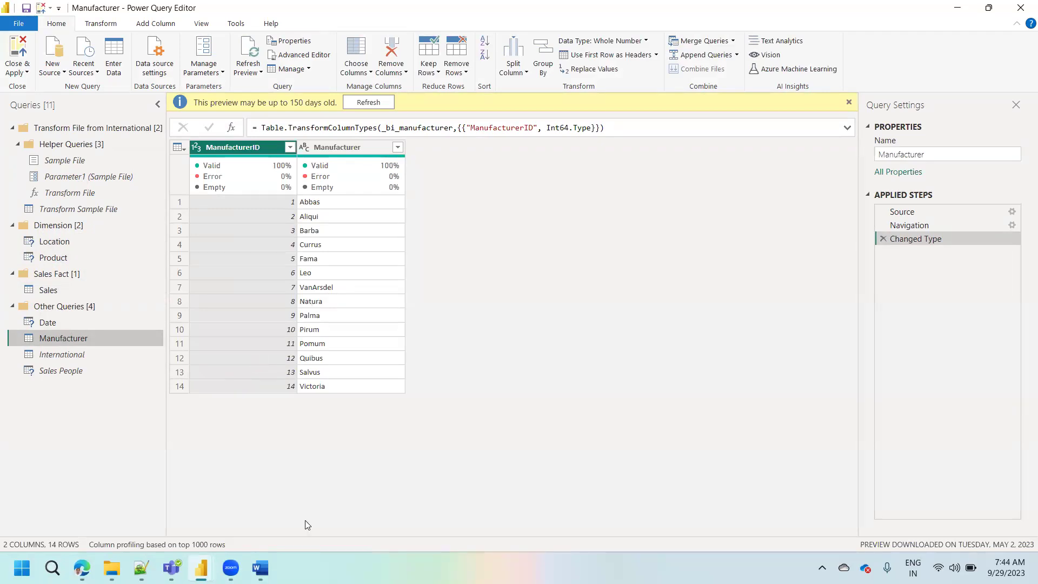
Switch to the scenarios document in Word and read the CountryZip column instructions and the list of sales measures
left_click(260, 568)
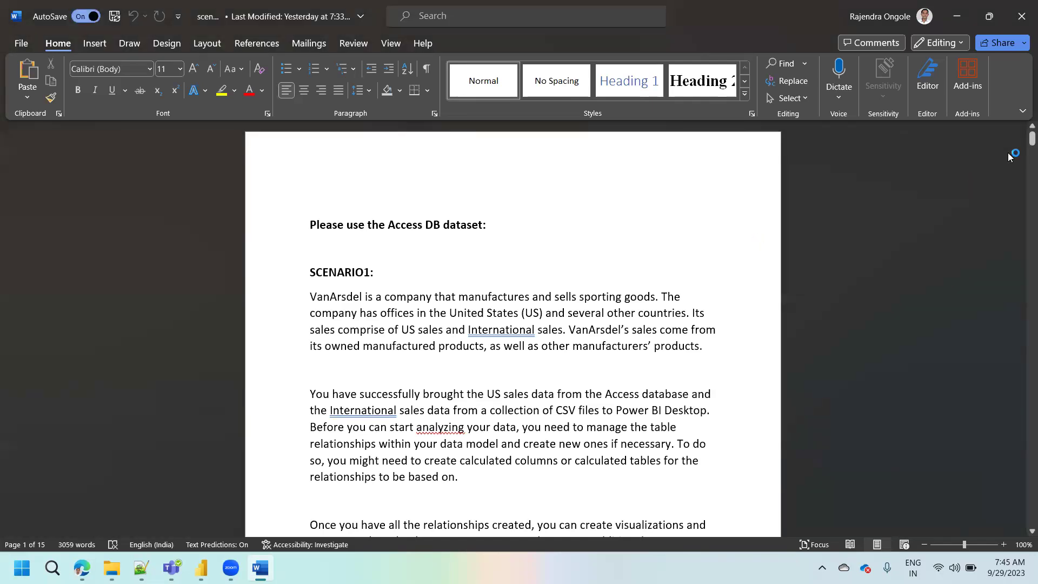
left_click_drag(1021, 141, 1022, 195)
double_click(573, 198)
double_click(632, 198)
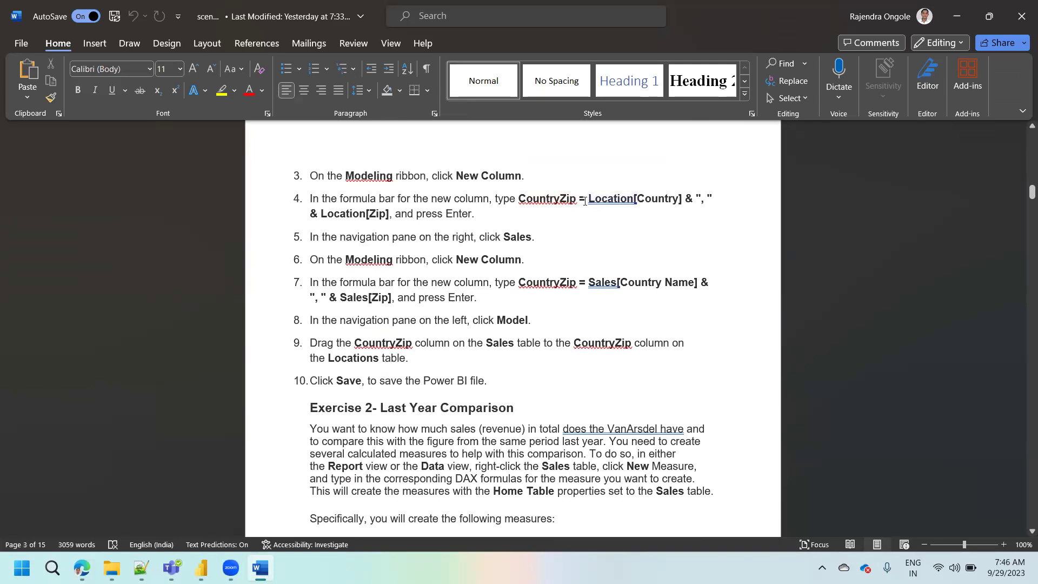
double_click(547, 198)
double_click(595, 200)
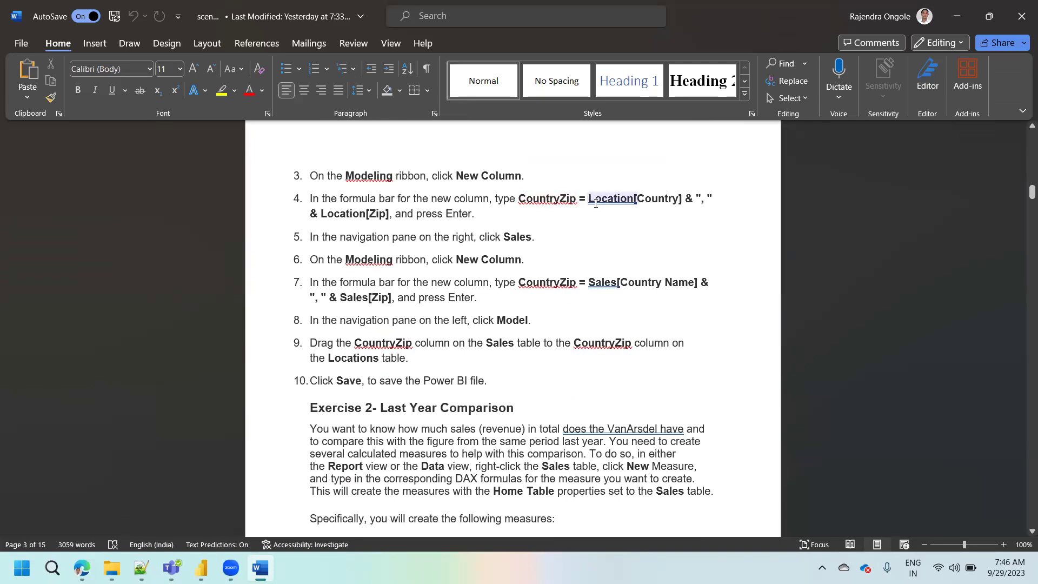
left_click(638, 199)
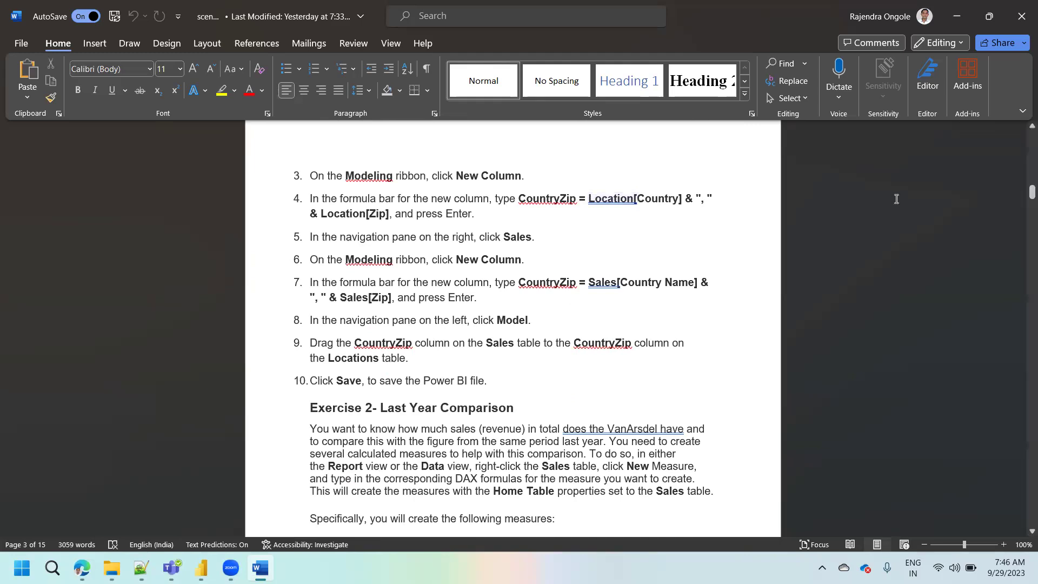
left_click(1022, 194)
left_click_drag(1022, 193, 1023, 165)
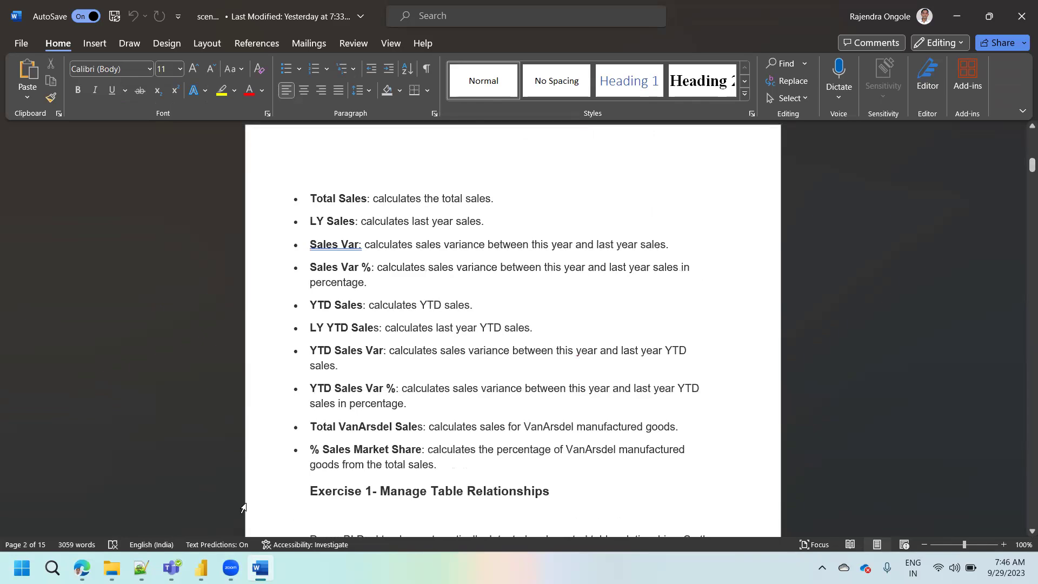
Switch back to the Power Query Editor and examine the Revenue column of the Sales query
left_click(201, 568)
left_click(273, 495)
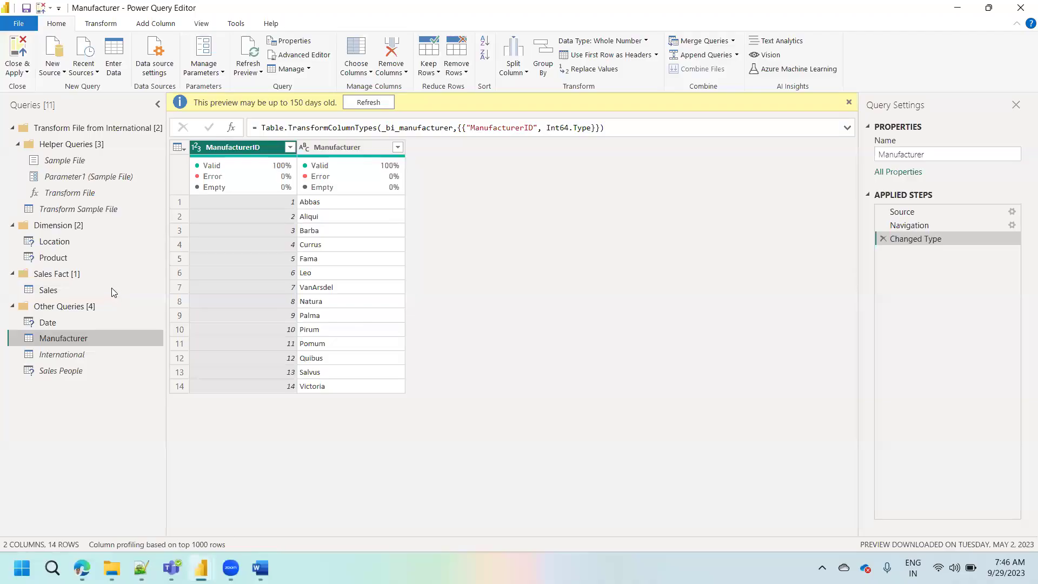
left_click(48, 290)
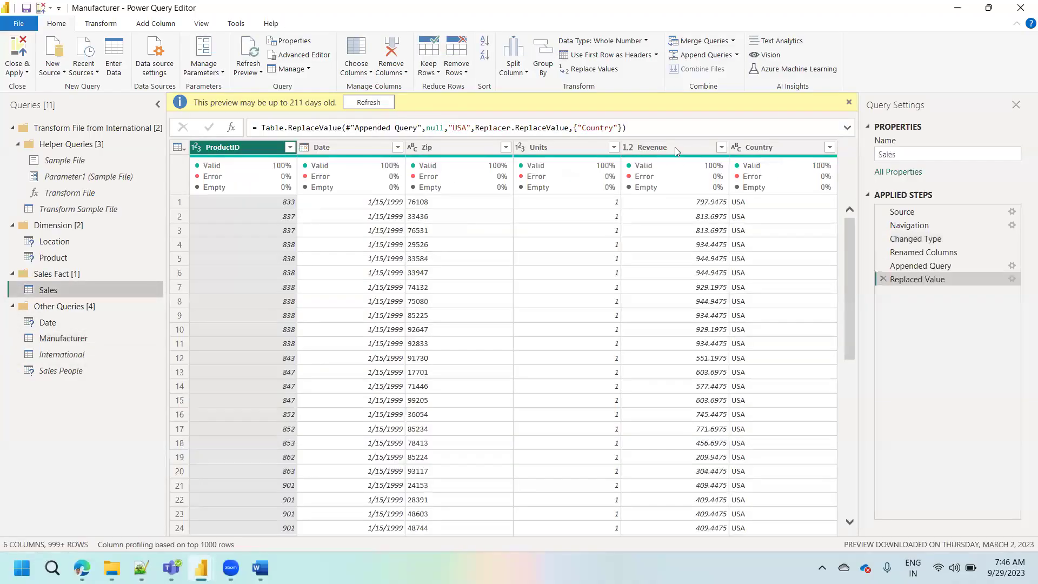
left_click(674, 147)
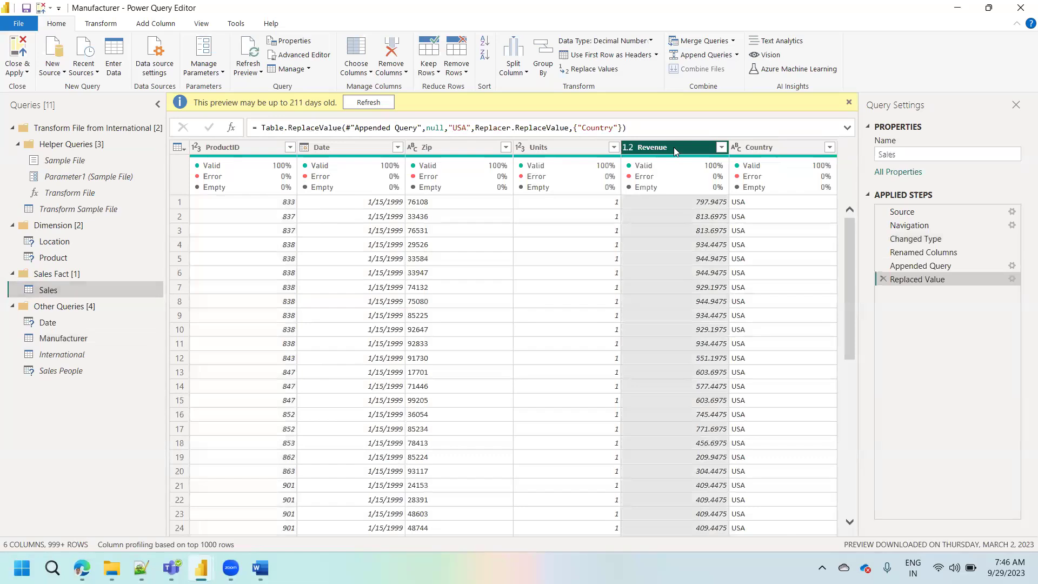
Return to the scenarios document in Word, look through its remaining exercises and close it
key("alt+Tab")
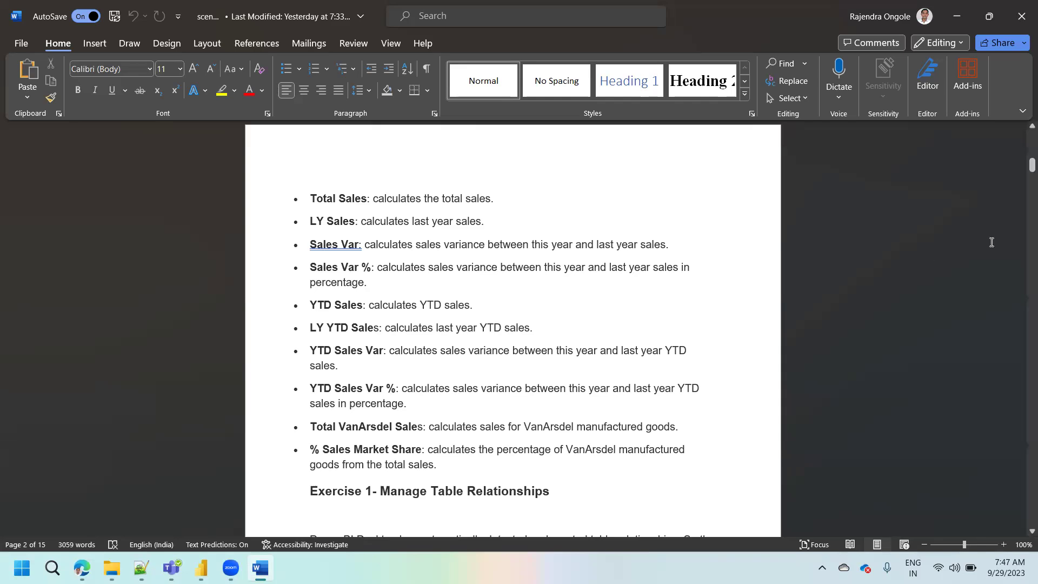
left_click_drag(1021, 172, 1012, 364)
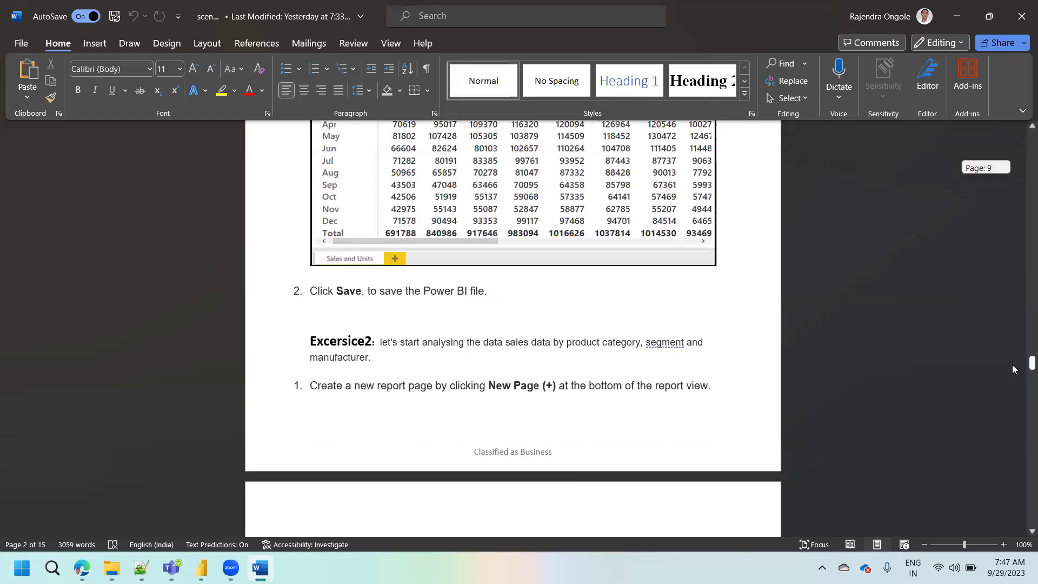
left_click_drag(1013, 369, 996, 401)
left_click(1022, 7)
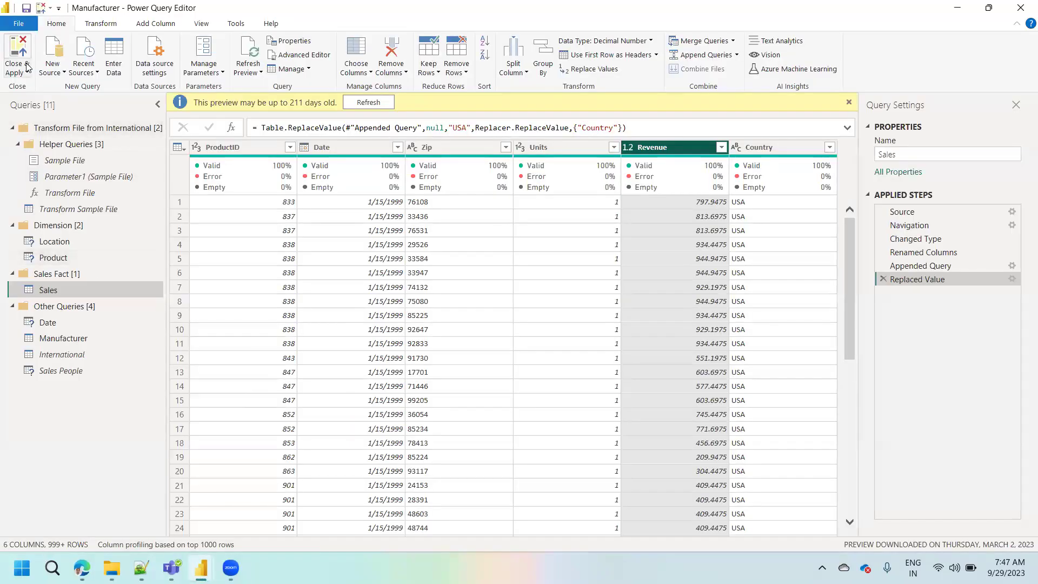
Close and apply the Power Query Editor and add a new blank report page after Sales Report
left_click(26, 73)
left_click(19, 75)
left_click(20, 75)
left_click(58, 87)
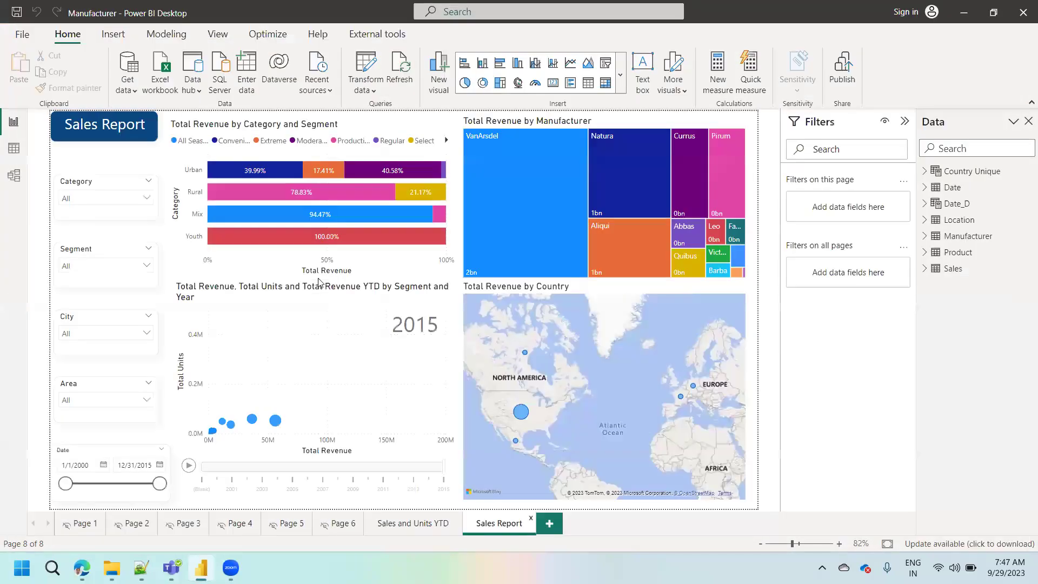
left_click(551, 524)
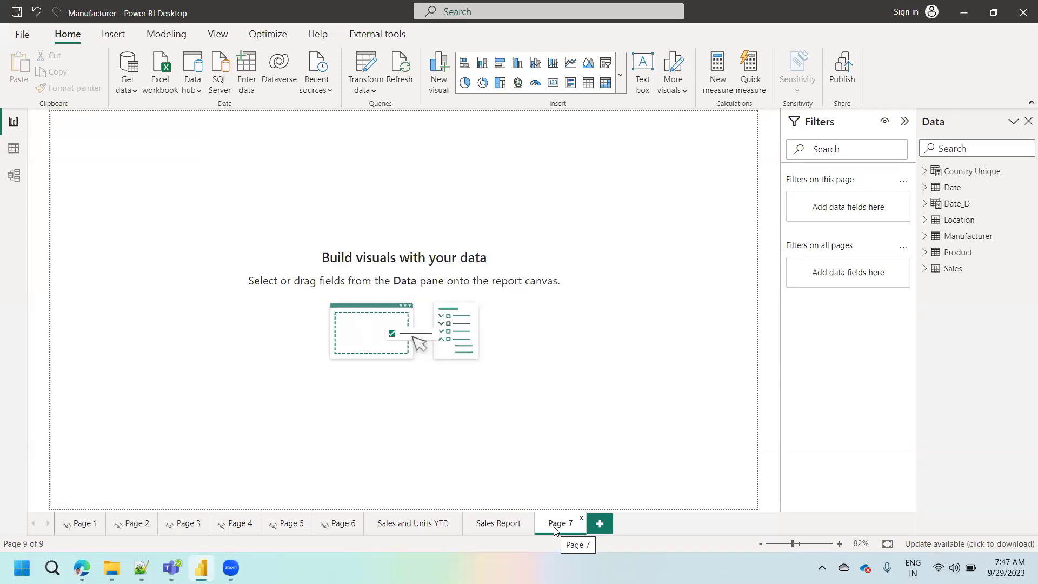
Review the Sales and Units YTD page and check the manufacturers' total revenue in the Sales Report treemap
left_click(416, 529)
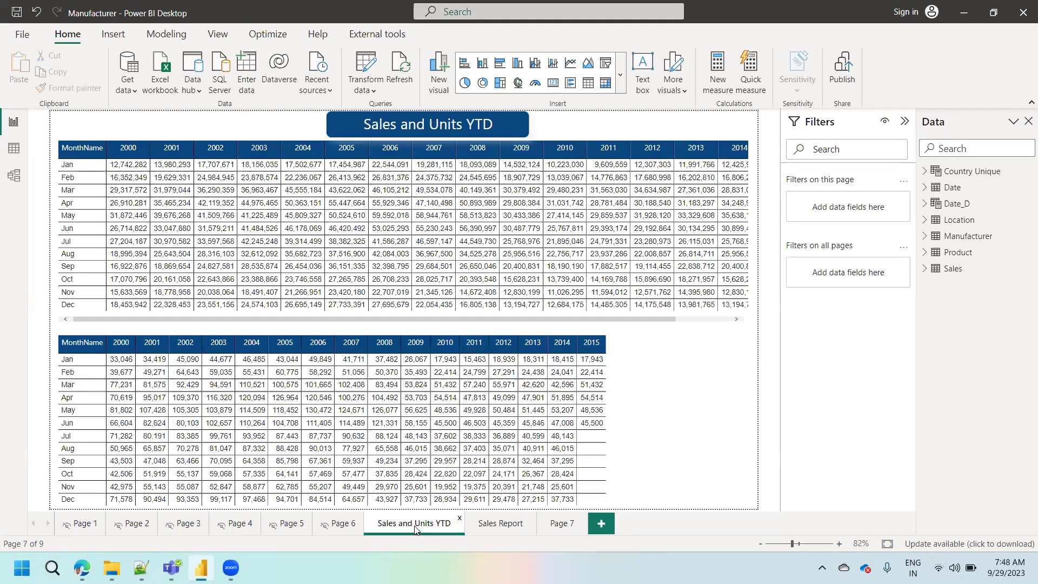
left_click(494, 529)
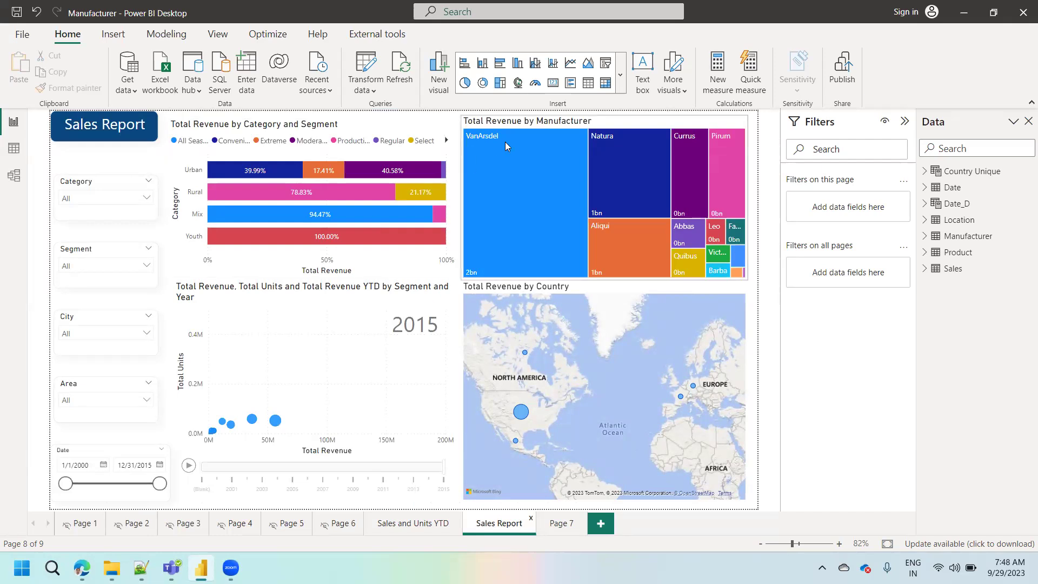
mouse_move(522, 137)
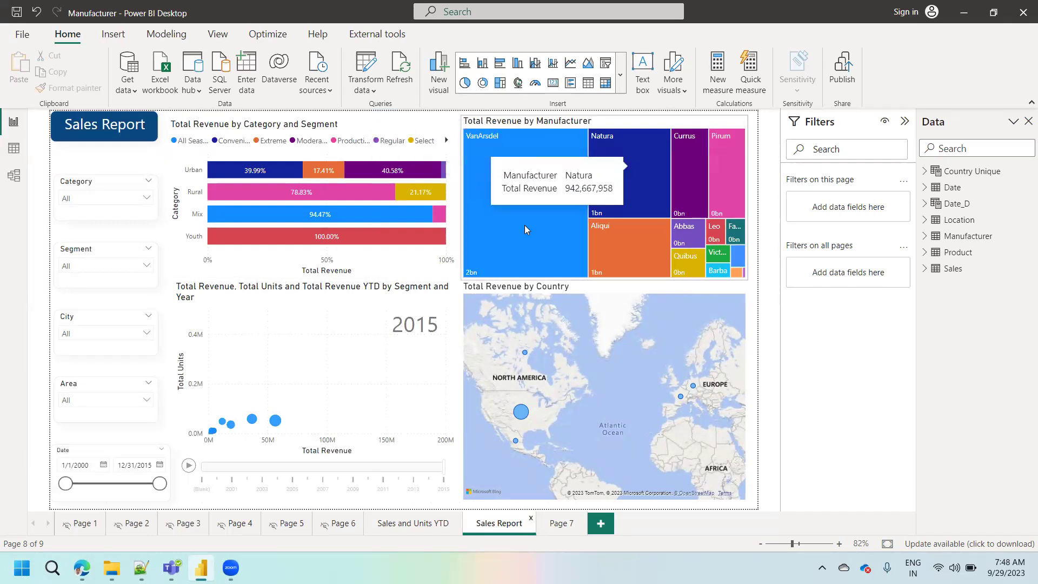
mouse_move(649, 230)
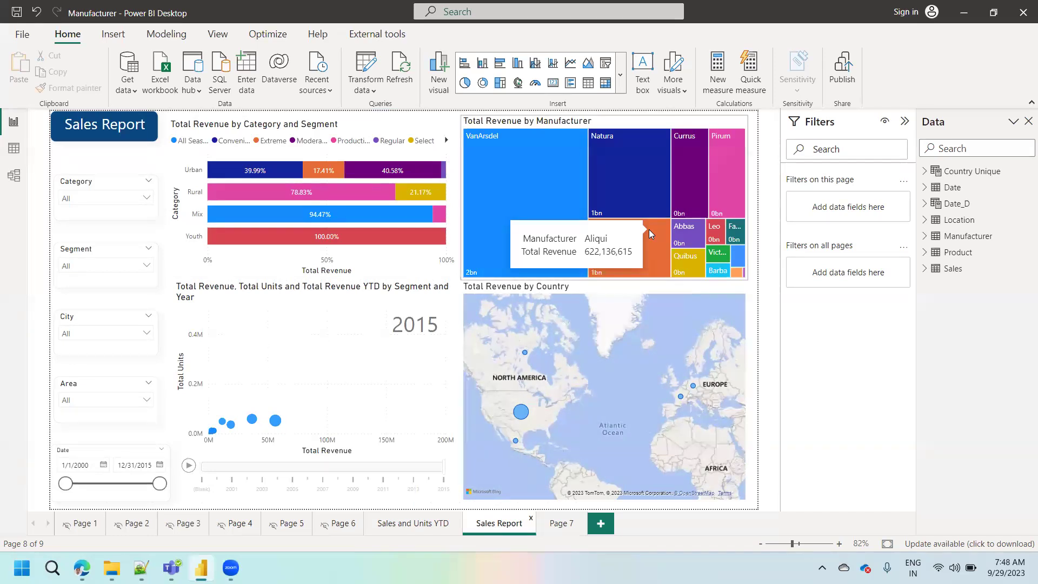
Inspect which fields the segment and year scatter chart uses for its values and axes
left_click(323, 295)
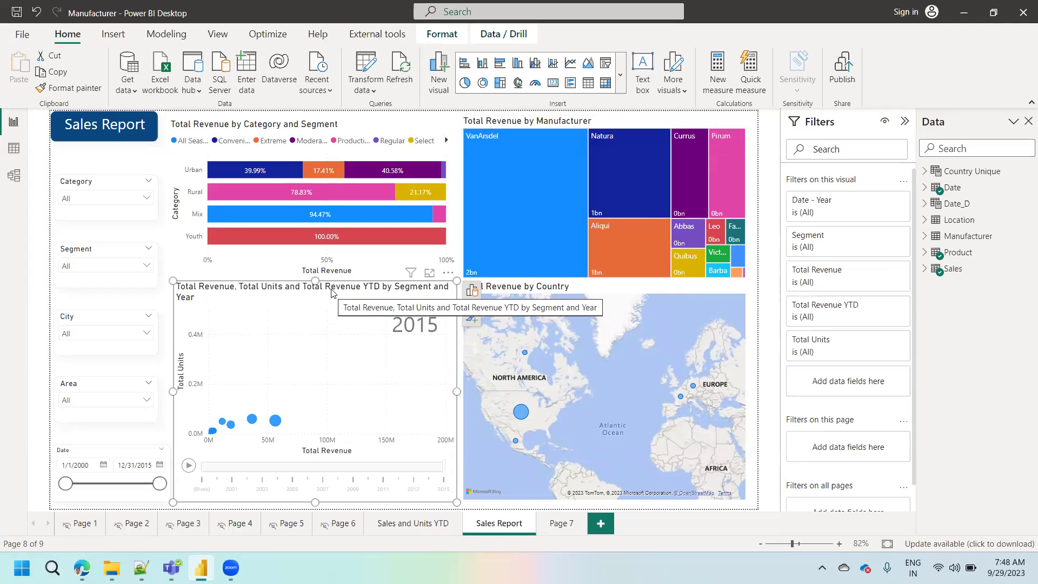
left_click(472, 292)
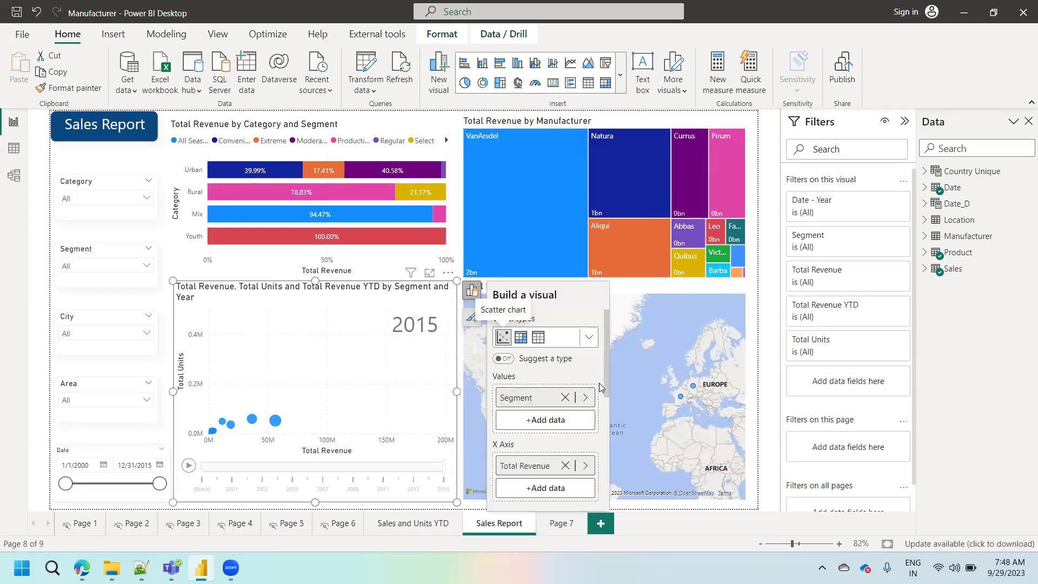
scroll(606, 387, "down", 3)
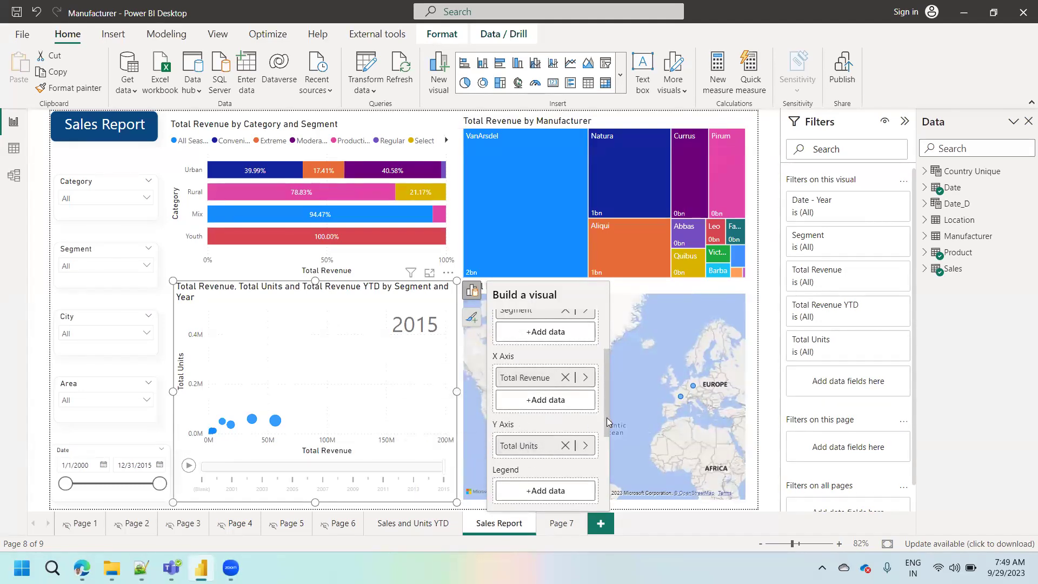
left_click_drag(607, 422, 603, 391)
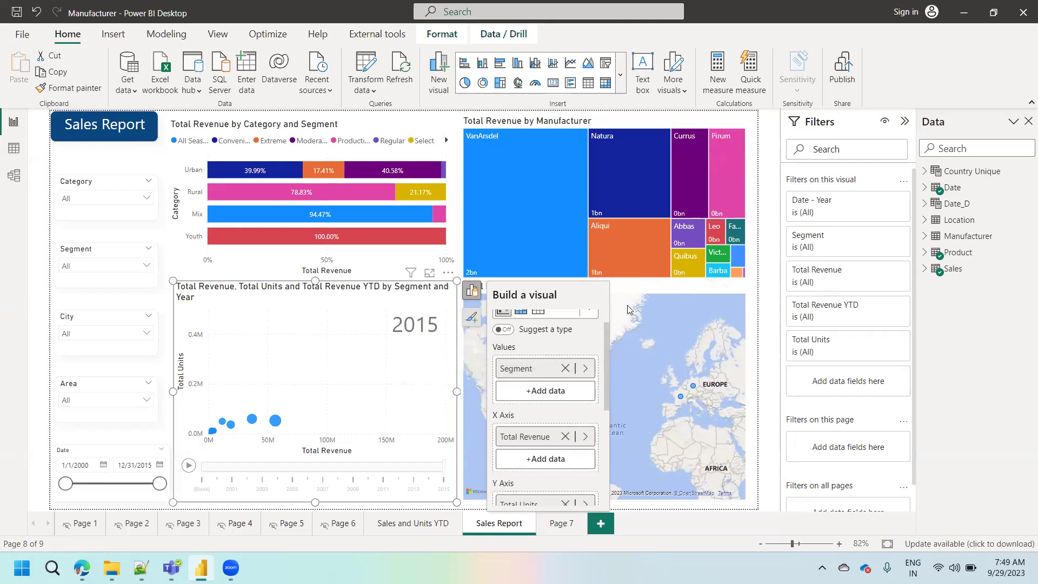
Check which segment values the Product table's Segment column contains, then return to the Sales Report page
left_click(13, 147)
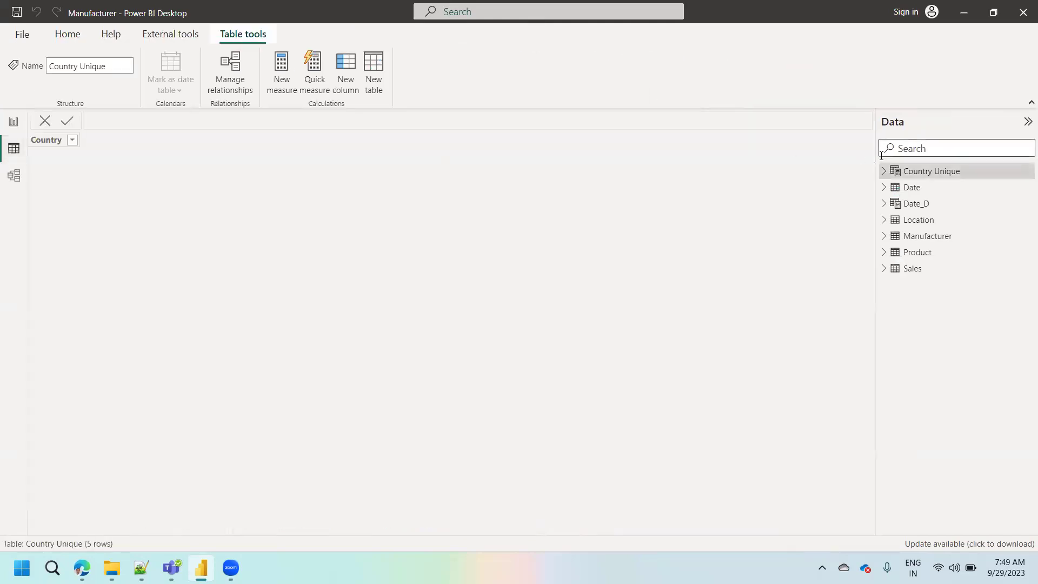
left_click(913, 257)
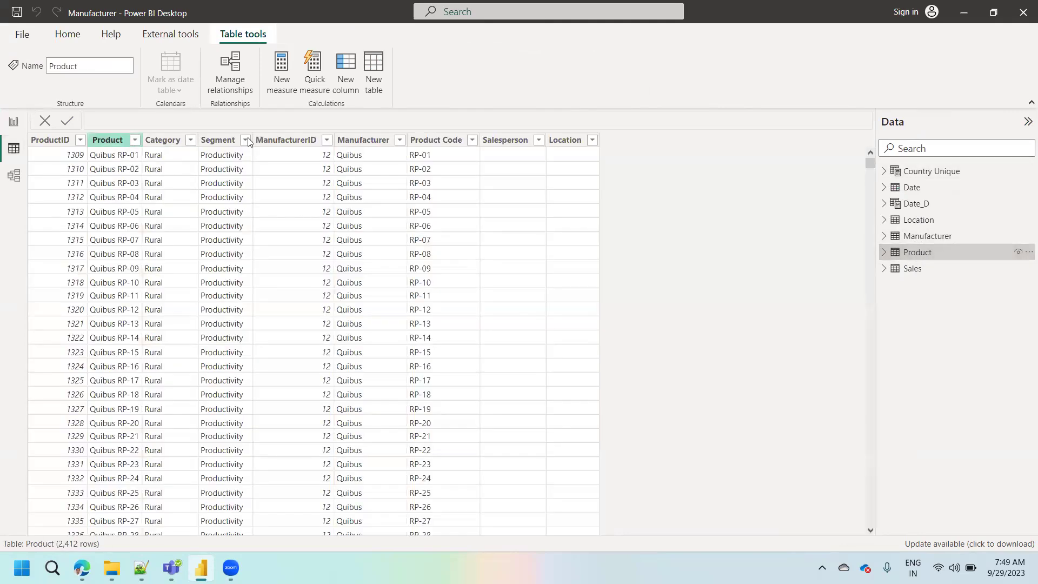
left_click(229, 143)
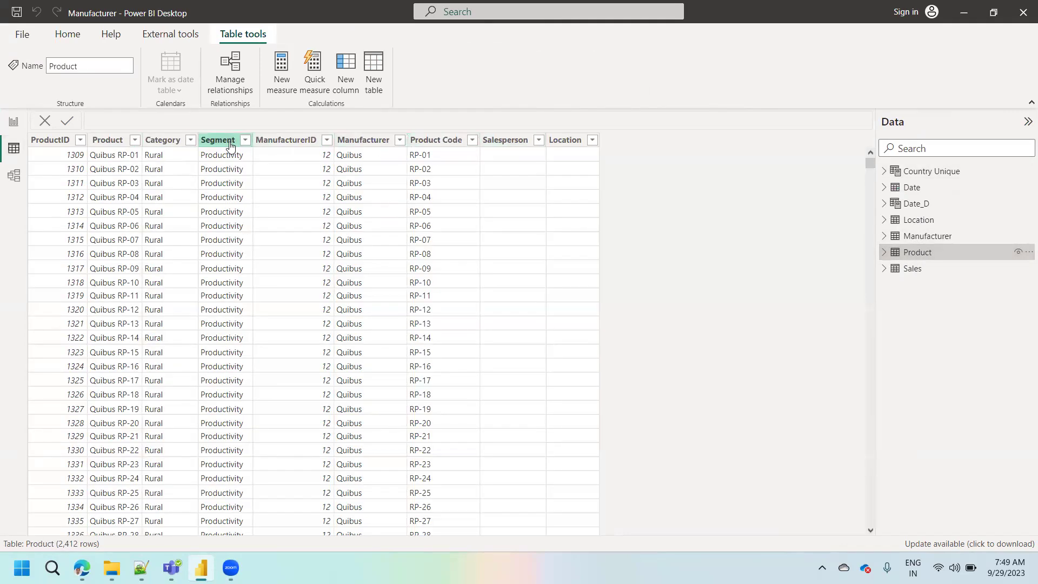
left_click(245, 140)
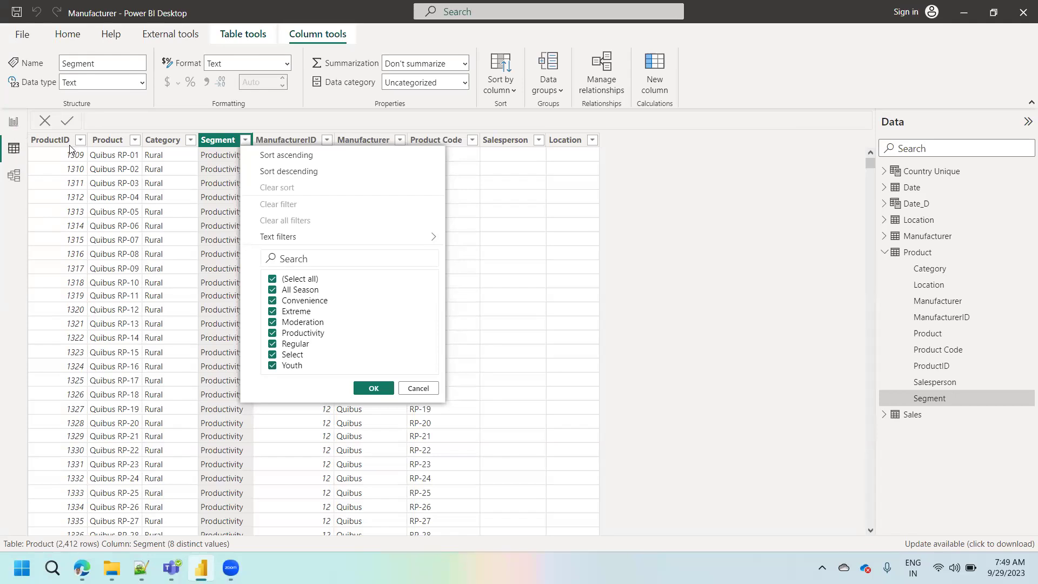
left_click(14, 121)
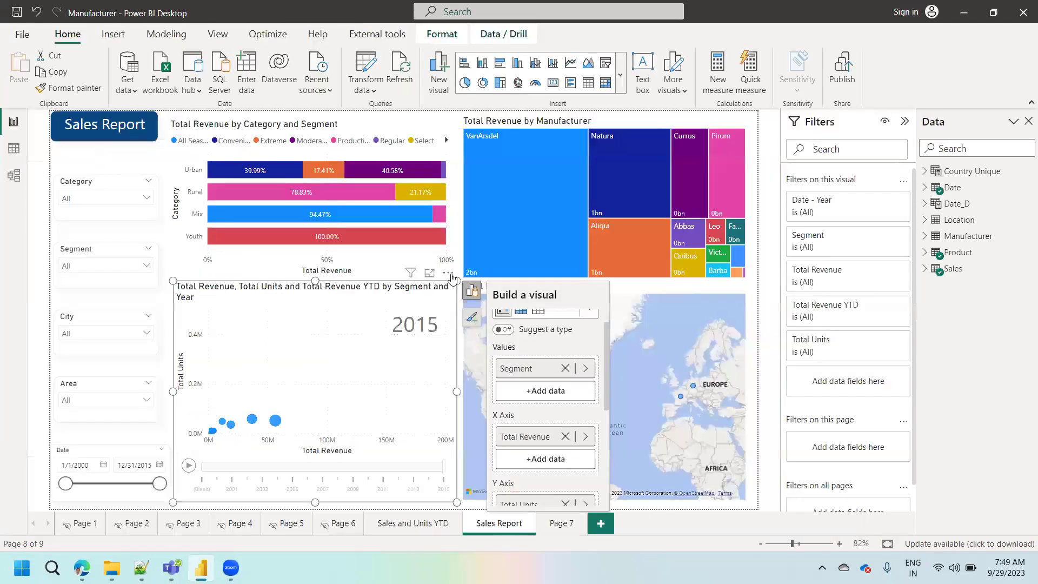
Inspect the Total Revenue by Country map's fields and the list of available visual types
left_click(662, 289)
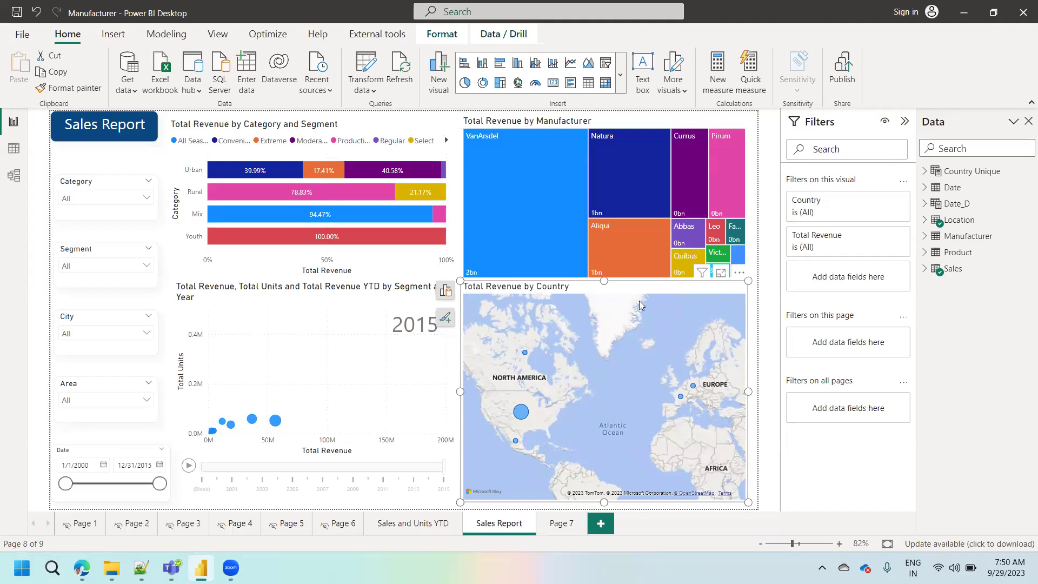
mouse_move(524, 411)
left_click(443, 292)
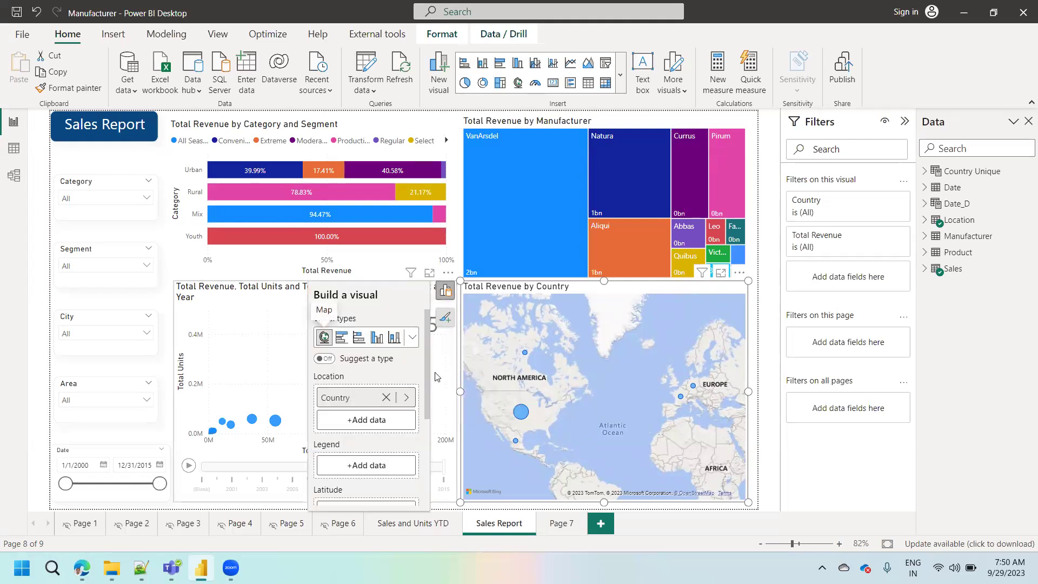
scroll(426, 403, "down", 1)
scroll(427, 403, "up", 1)
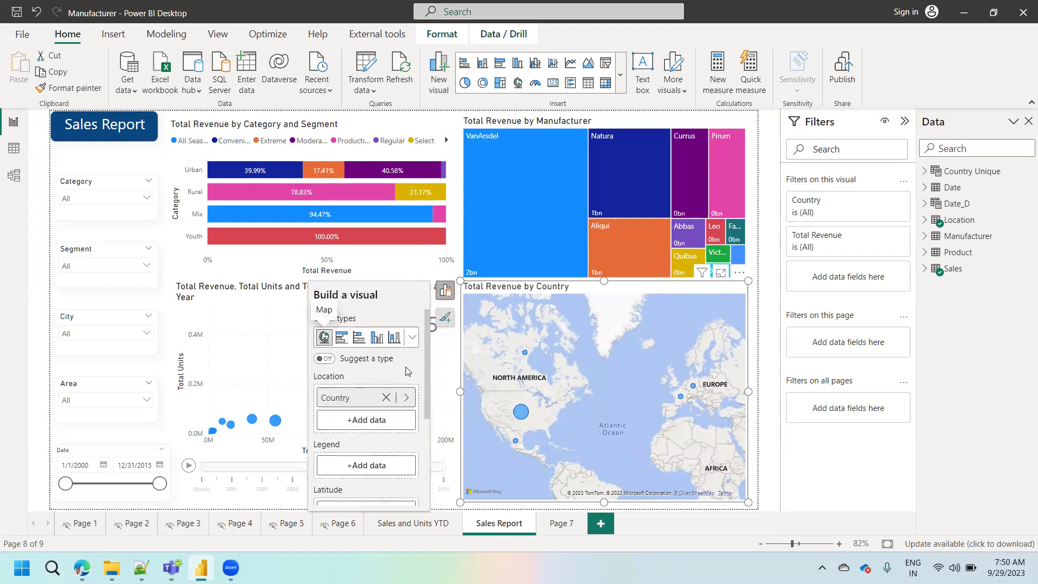
left_click(407, 338)
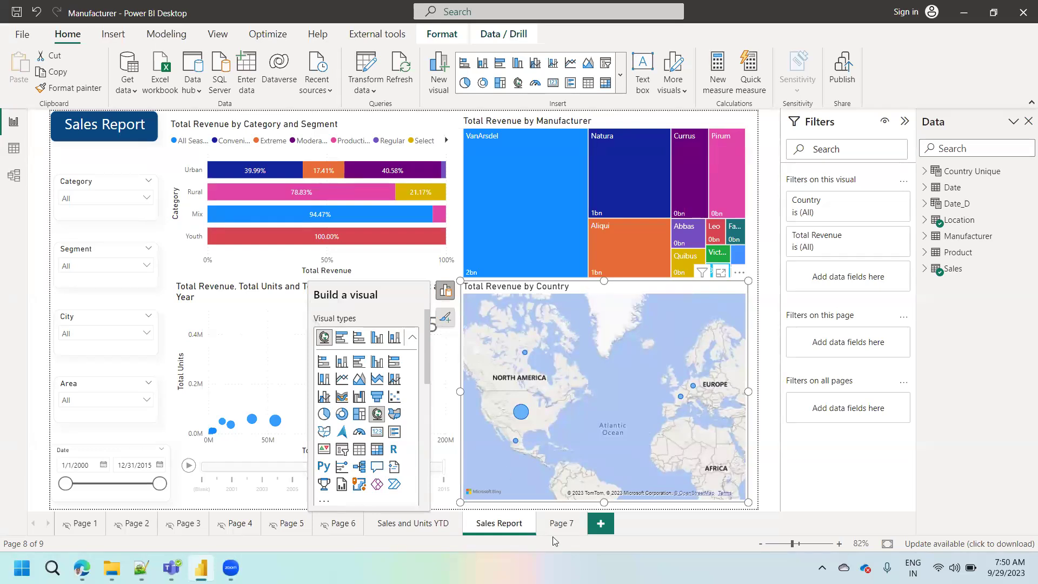
Copy the Total Revenue by Manufacturer treemap from Sales Report to Page 7 and move it to the upper-left part of the page
left_click(492, 211)
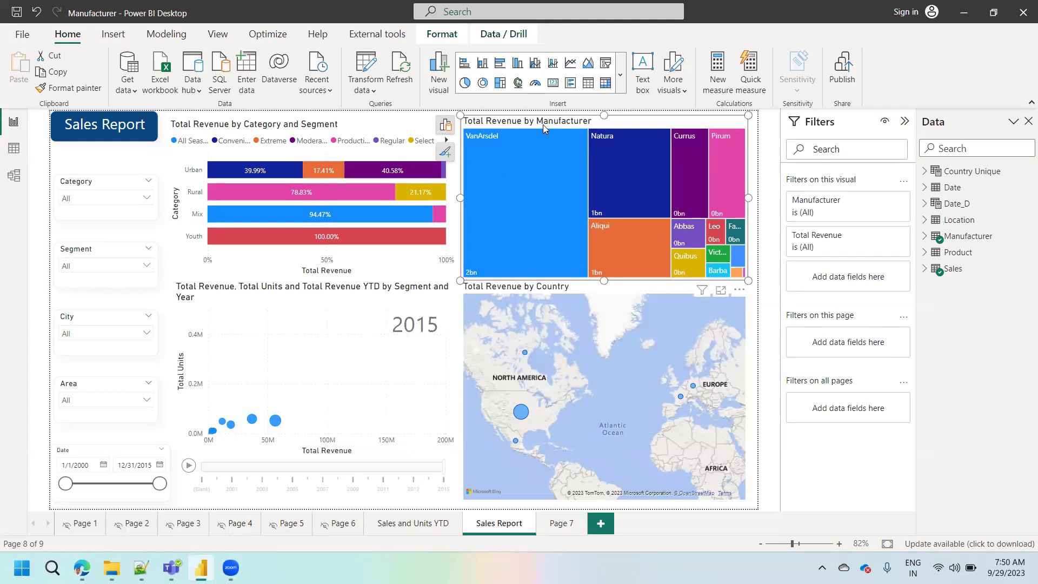
left_click(557, 524)
key("ctrl+v")
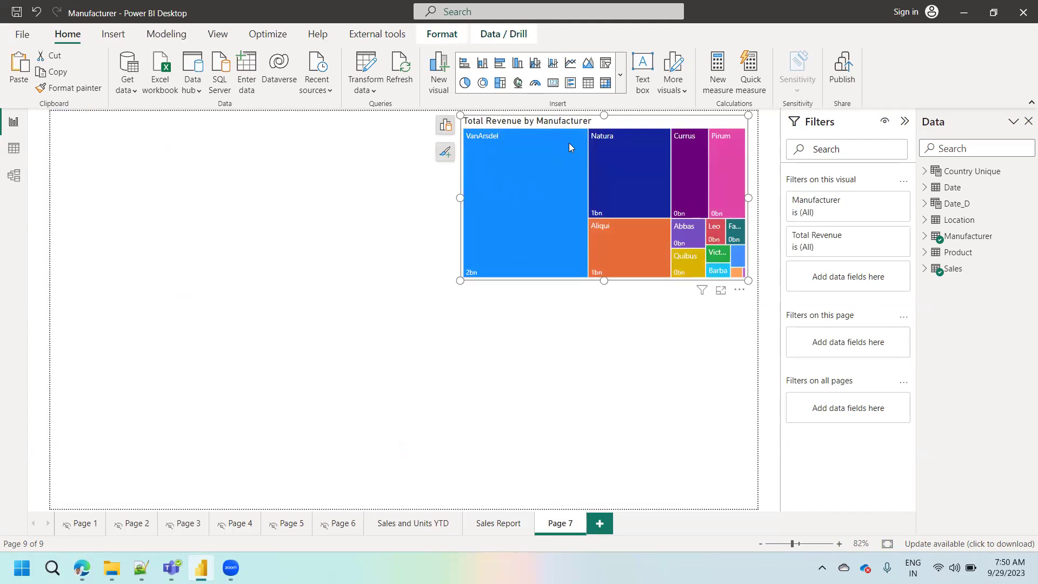
mouse_move(542, 250)
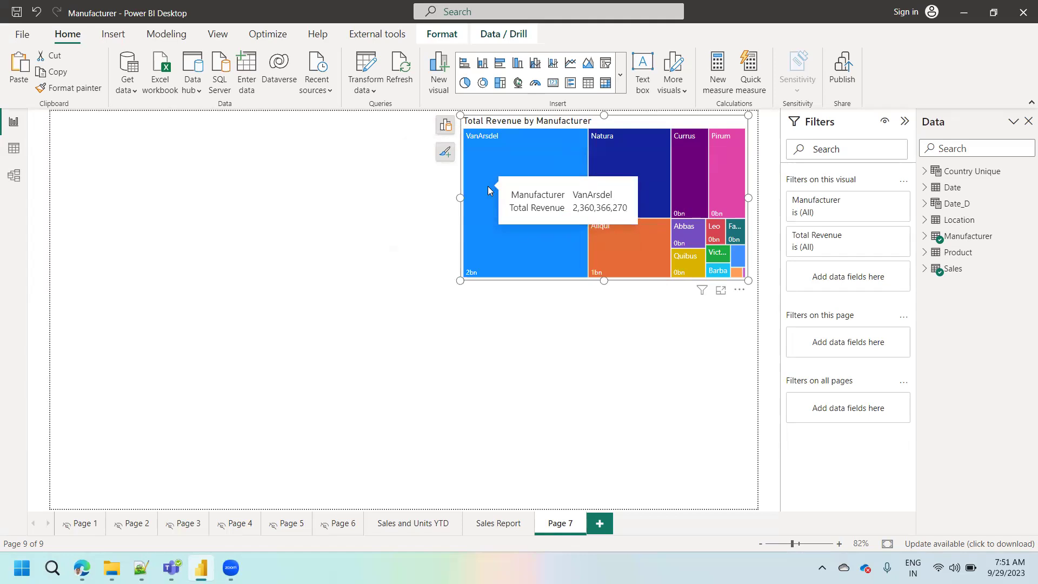
left_click_drag(488, 191, 254, 232)
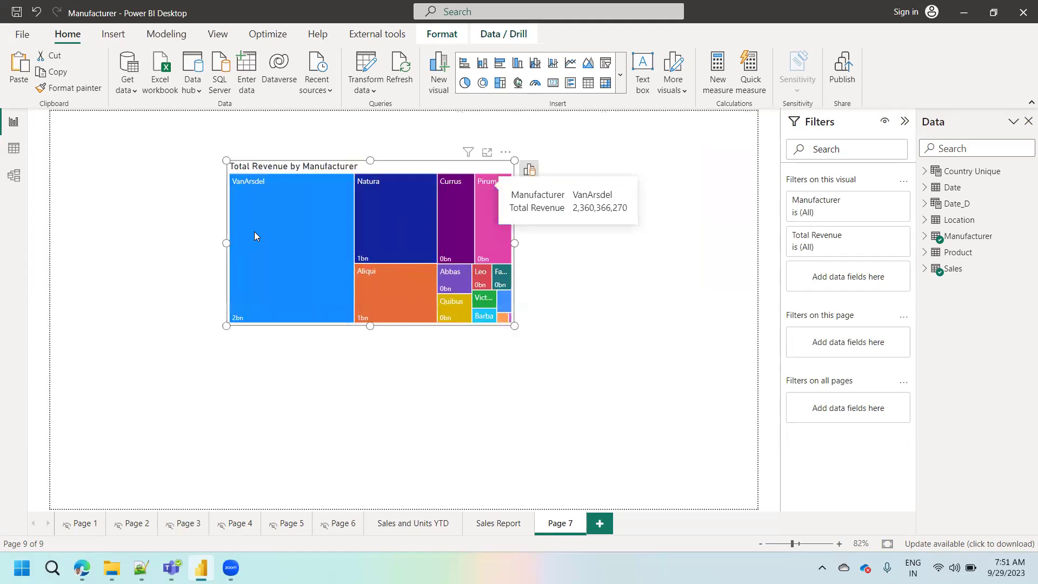
left_click(254, 231)
left_click(325, 196)
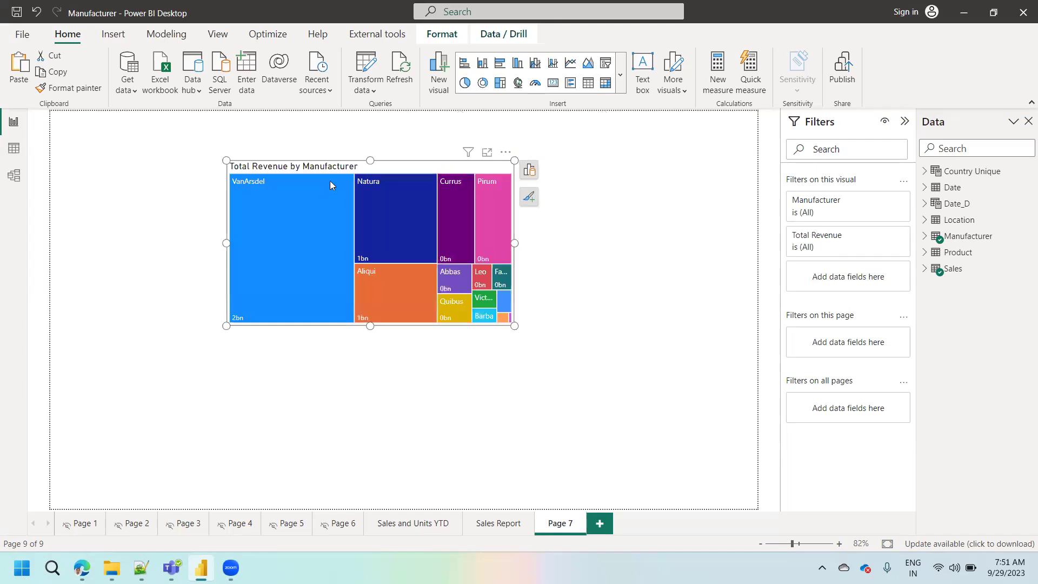
left_click_drag(332, 168, 210, 118)
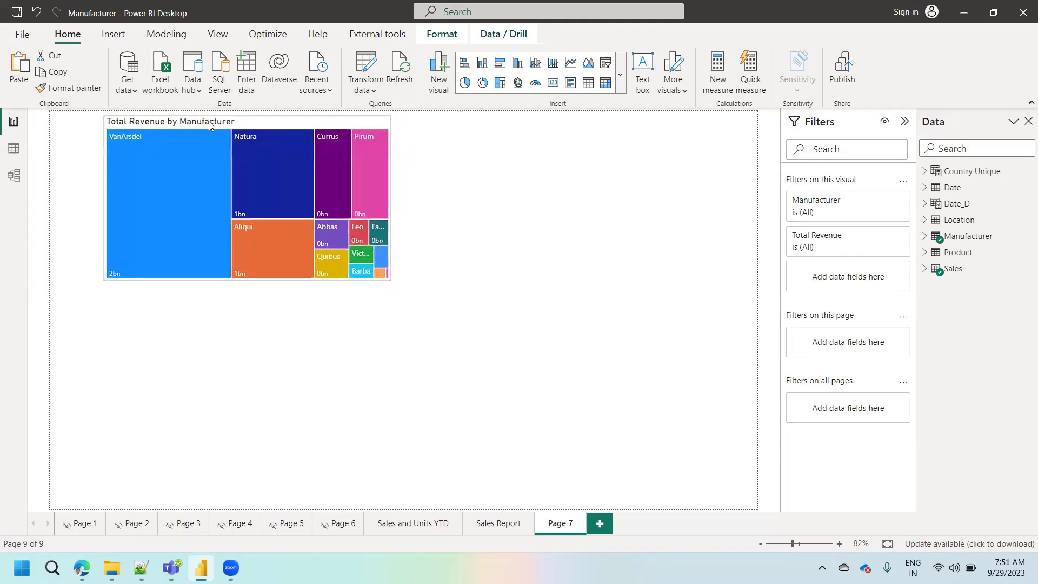
left_click(514, 181)
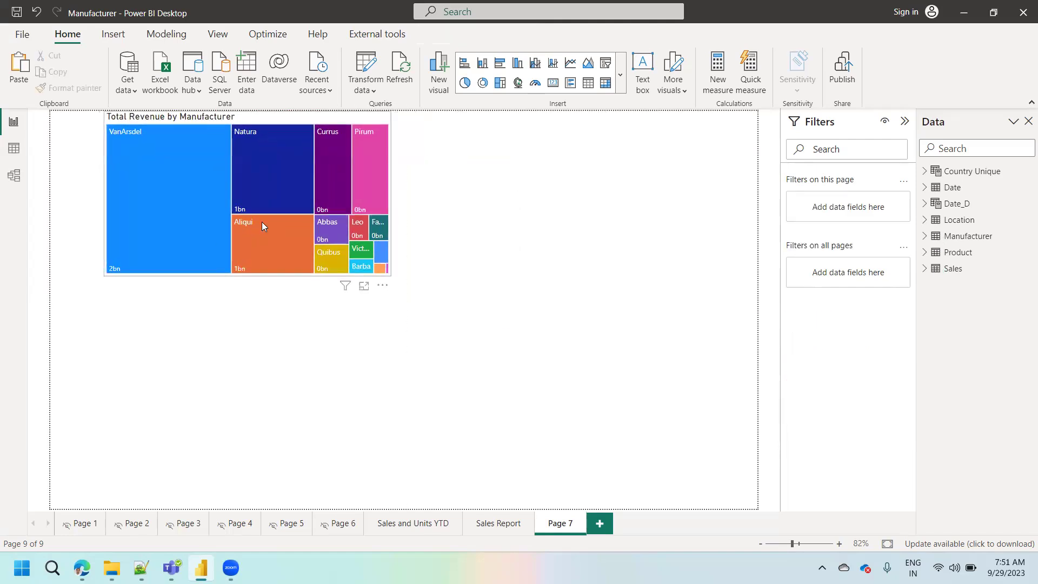
Add a card showing the Sales table's Total Revenue measure on the right side of the Page 7 canvas
left_click(925, 274)
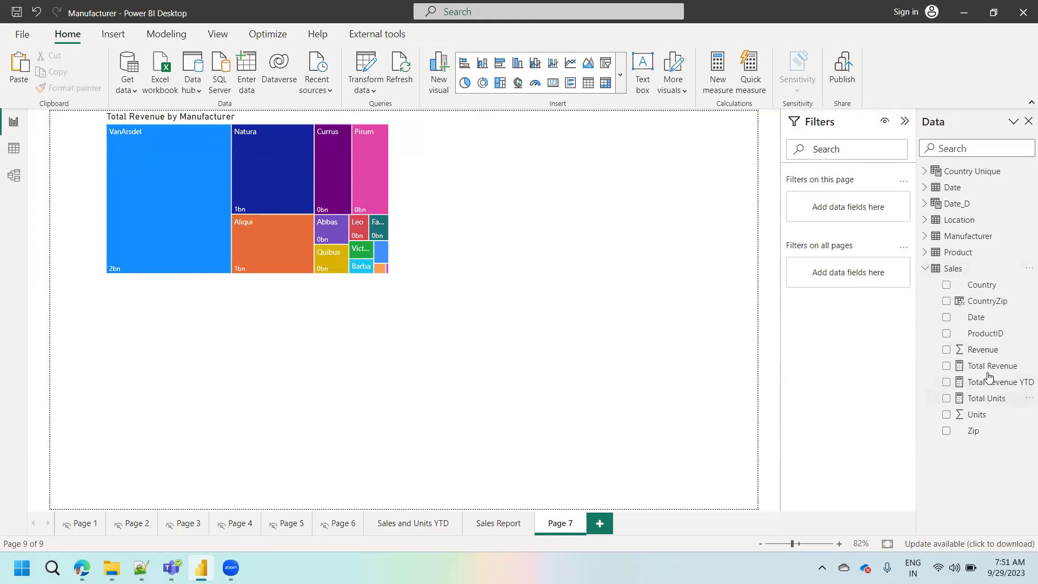
left_click_drag(990, 368, 667, 198)
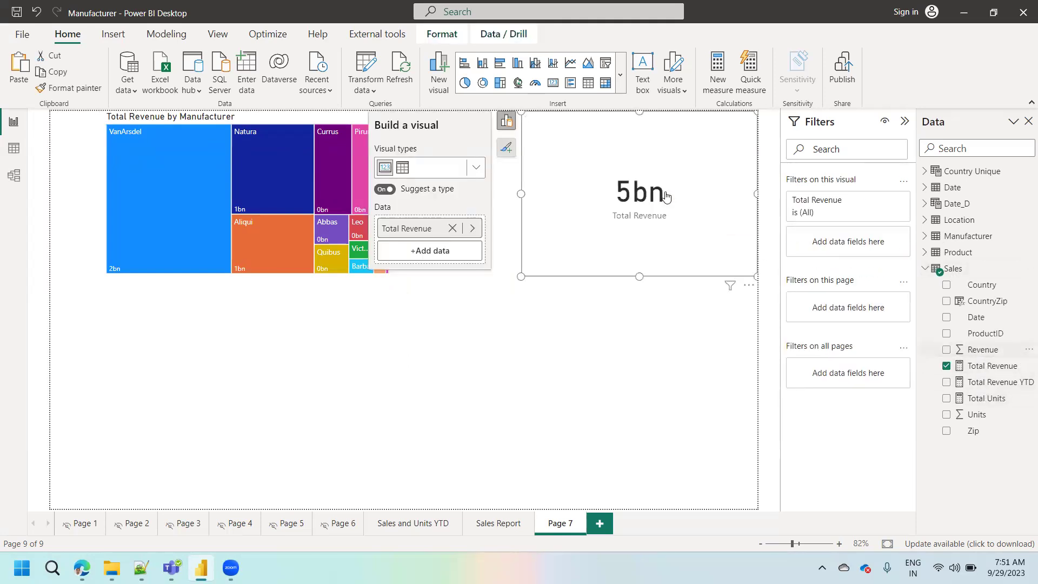
left_click(615, 331)
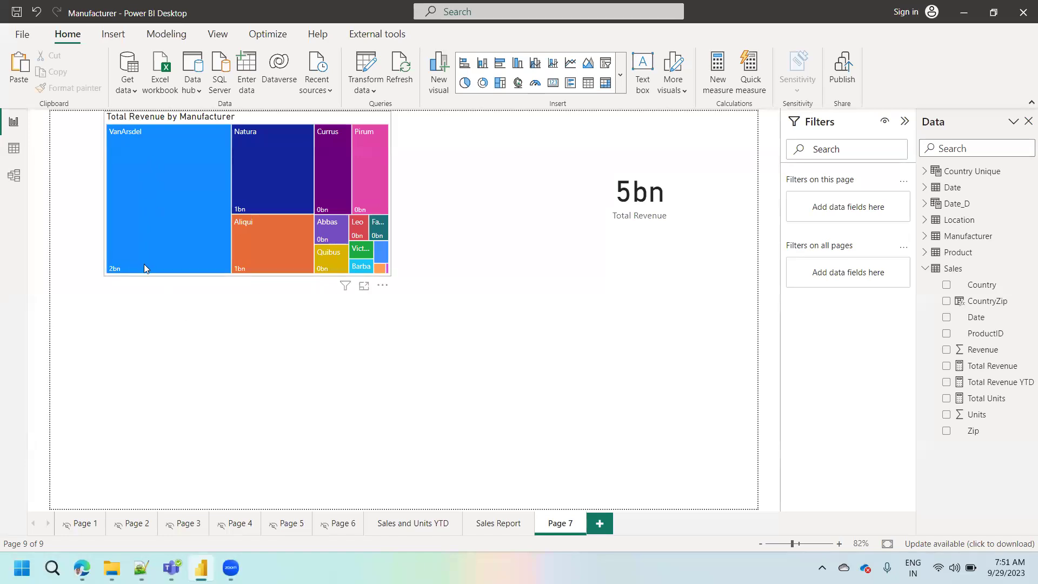
Add a table visual listing the Manufacturer field below the Total Revenue card
mouse_move(144, 264)
mouse_move(123, 262)
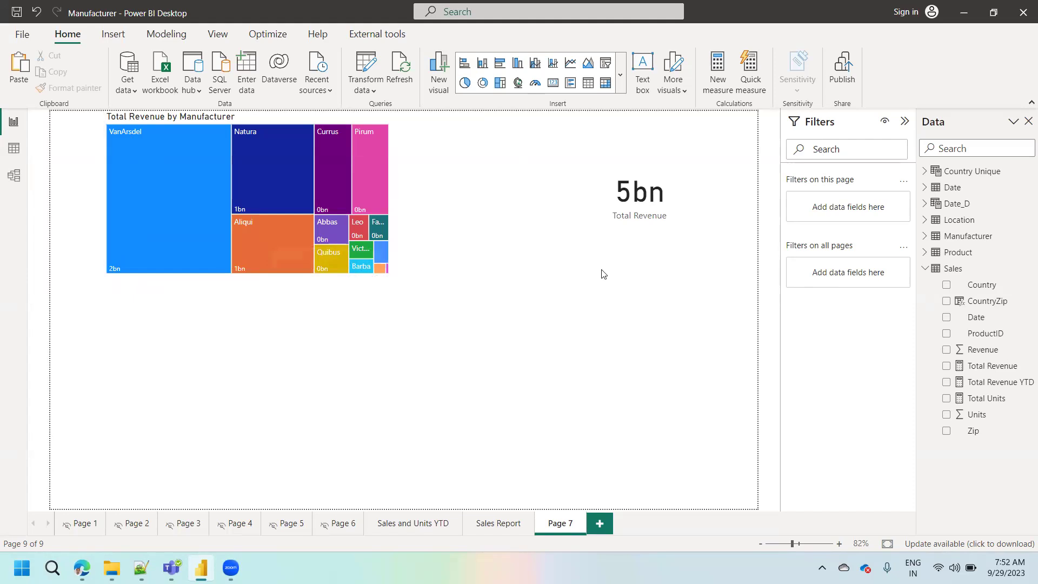
left_click(925, 237)
left_click_drag(986, 264, 672, 343)
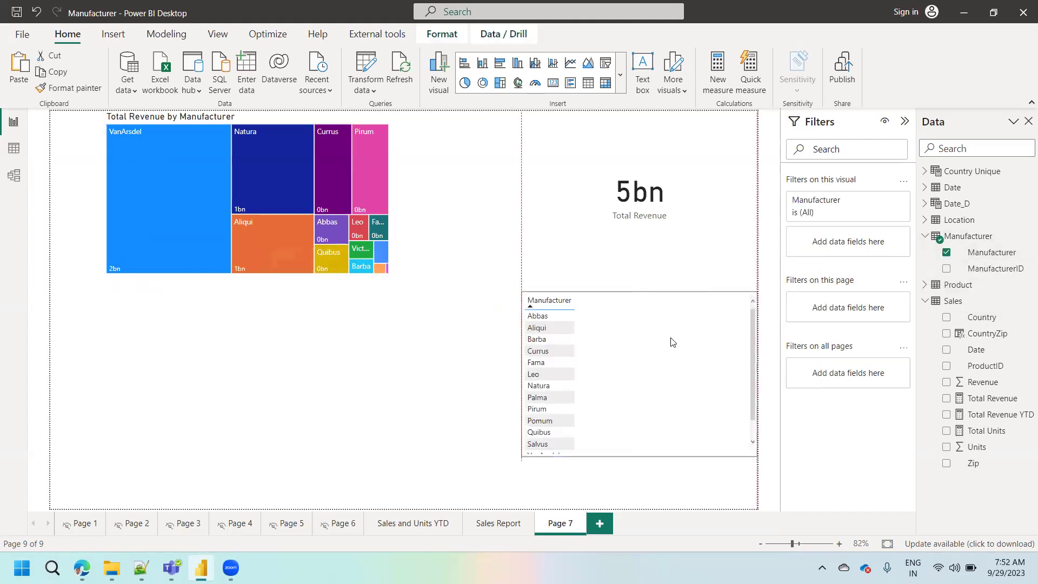
Cross-filter the treemap and card by single manufacturers in the table, including Aliqui, Palma and VanArsdel, to compare their total revenue
left_click(534, 340)
left_click(536, 327)
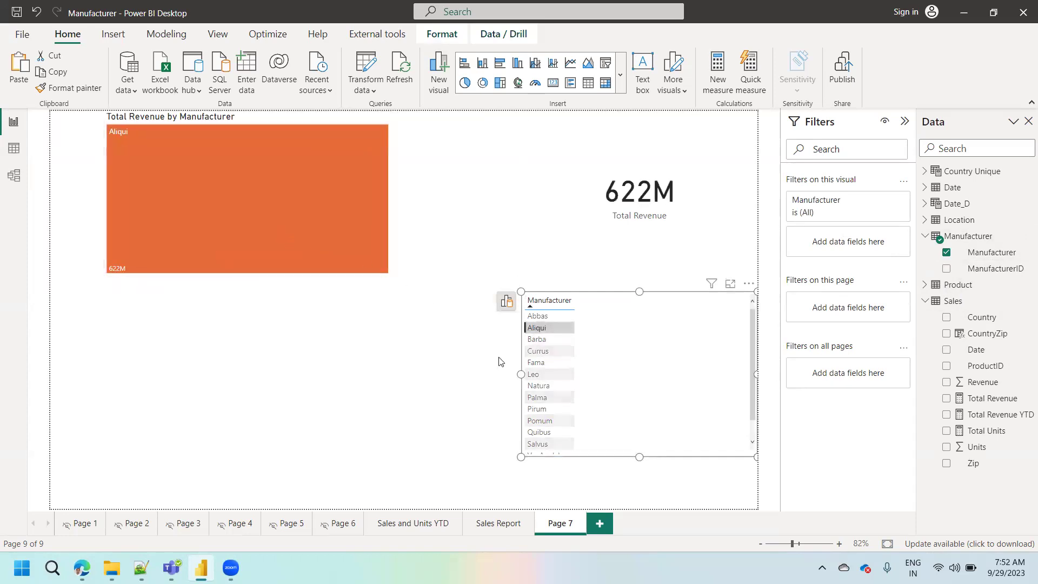
left_click(532, 396)
left_click(537, 420)
left_click(538, 443)
left_click(537, 397)
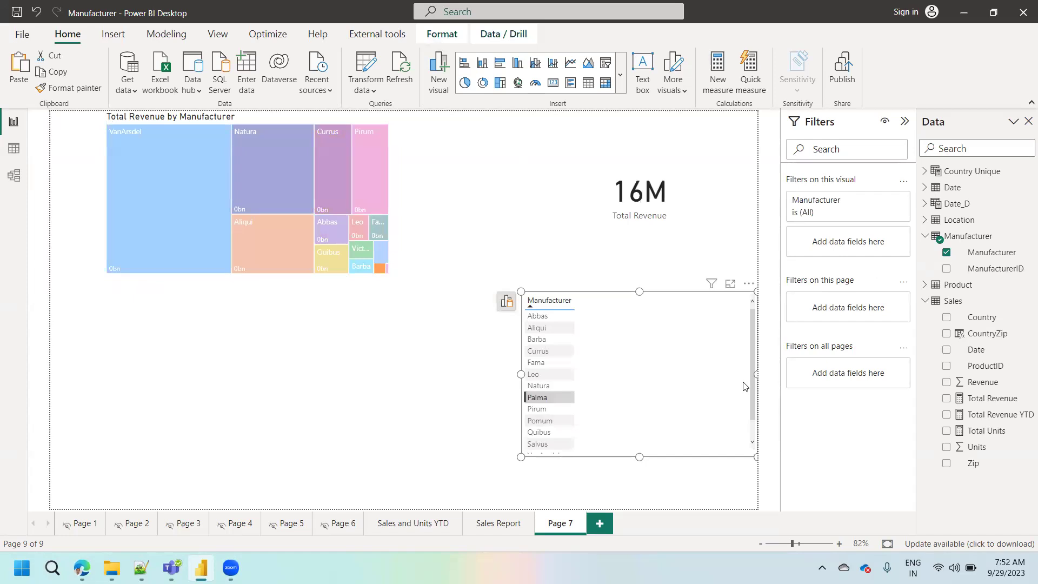
scroll(752, 388, "down", 1)
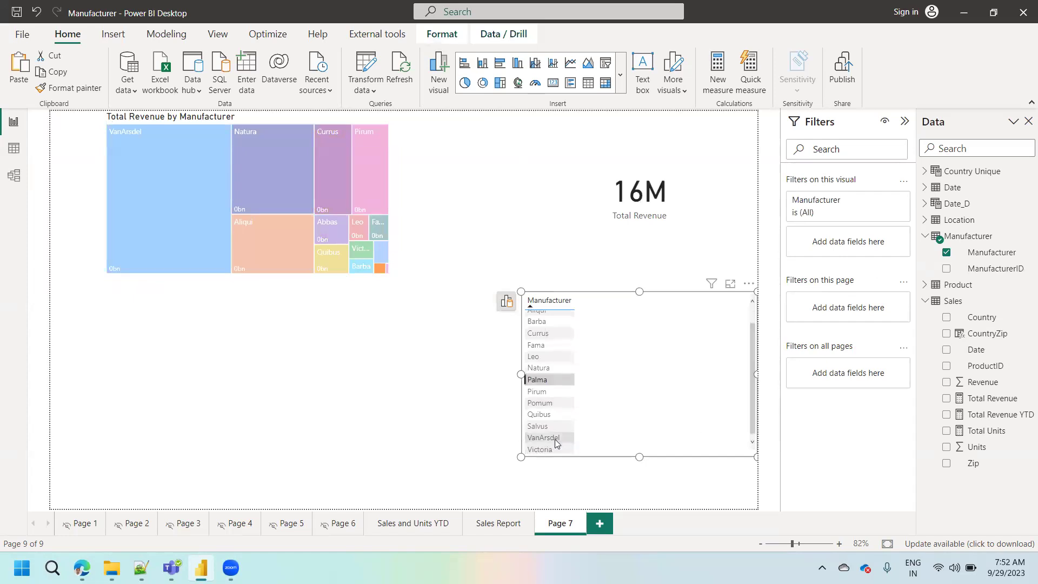
left_click(554, 442)
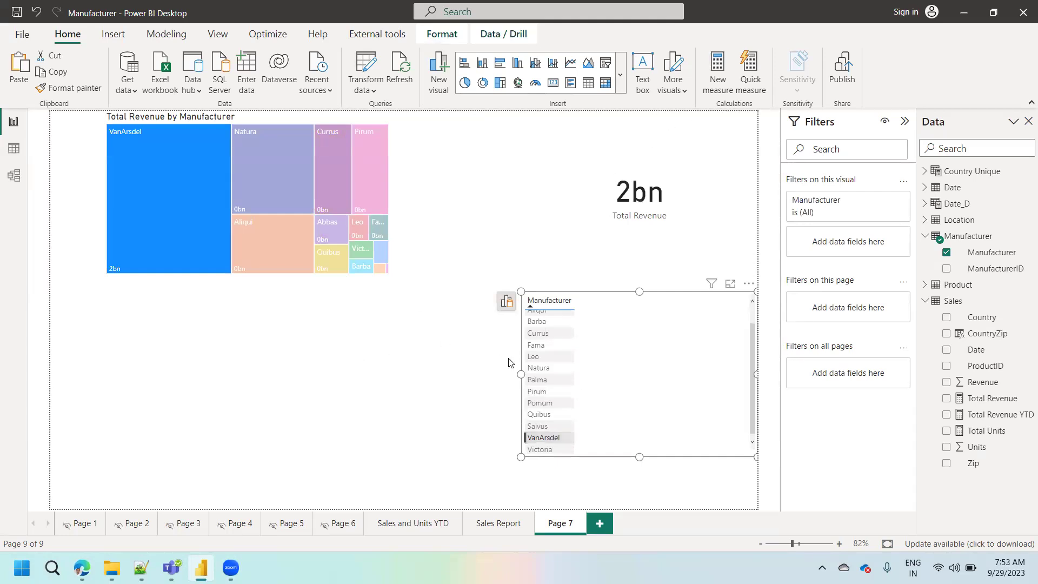
Check the total revenue of Pirum, Pomum and Natura through the manufacturer table, then clear the selection
left_click(538, 391)
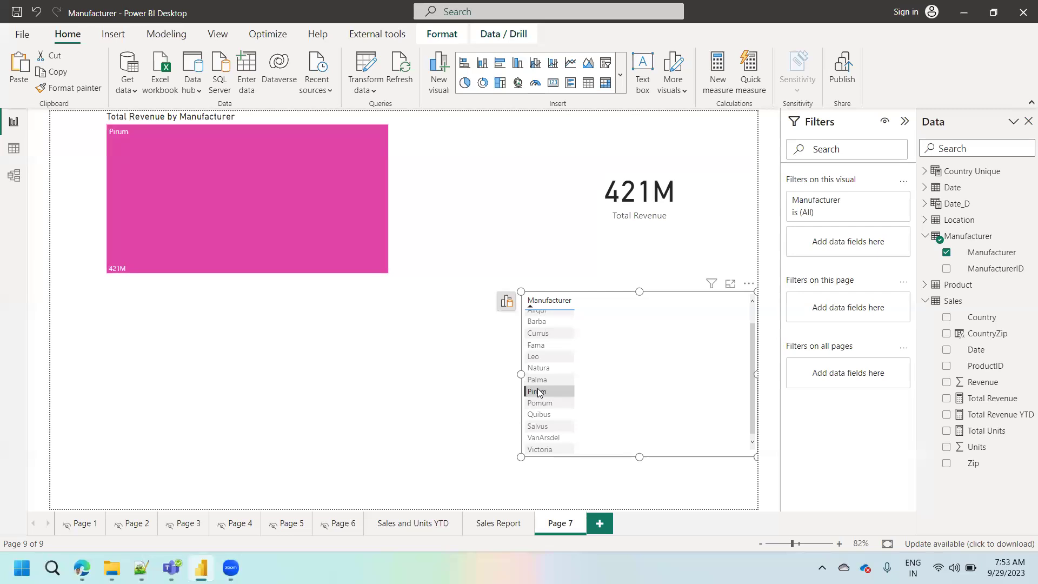
left_click(538, 391)
left_click(540, 413)
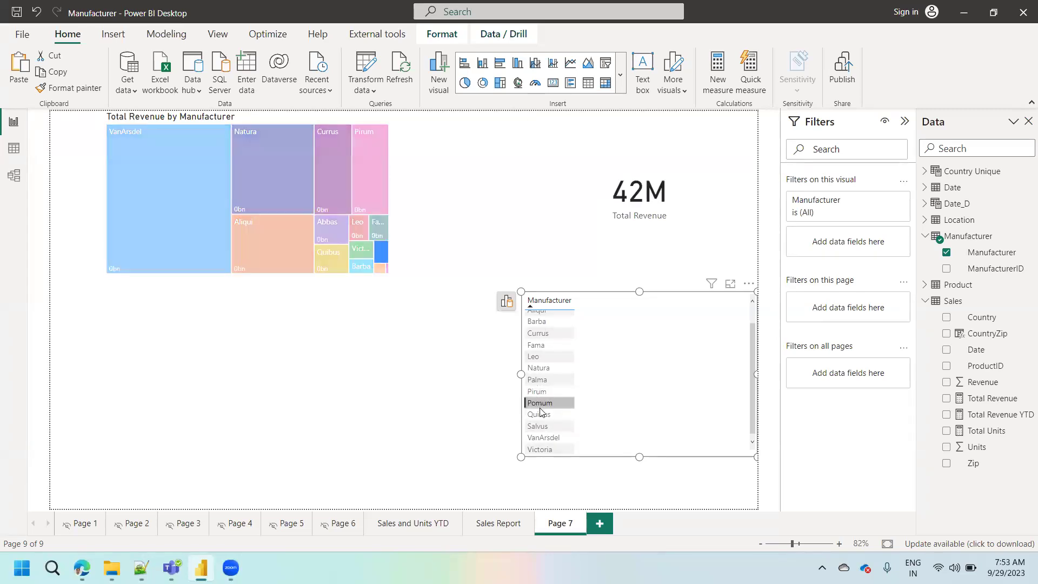
left_click(541, 413)
left_click(539, 370)
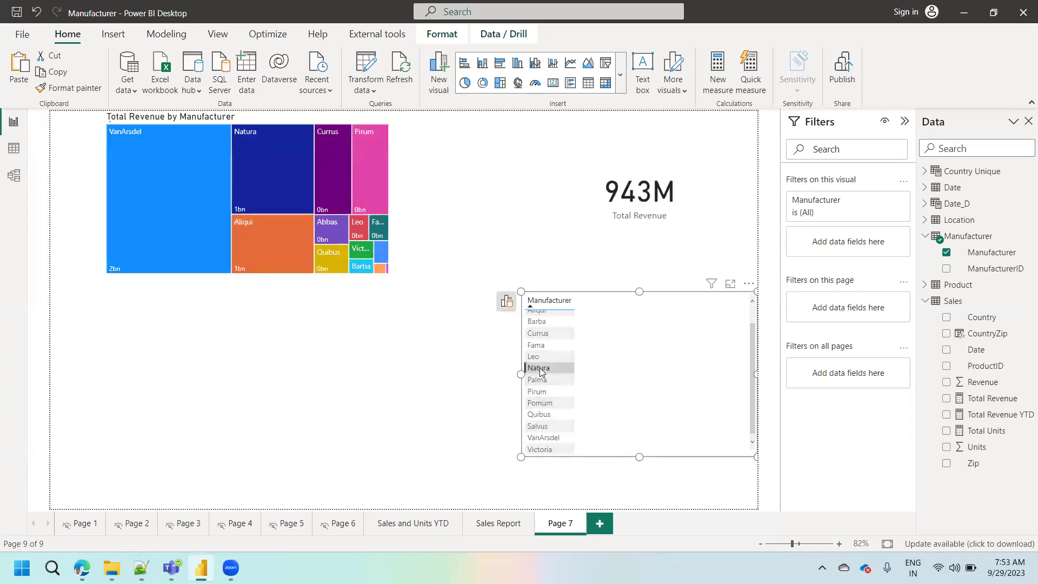
left_click(540, 369)
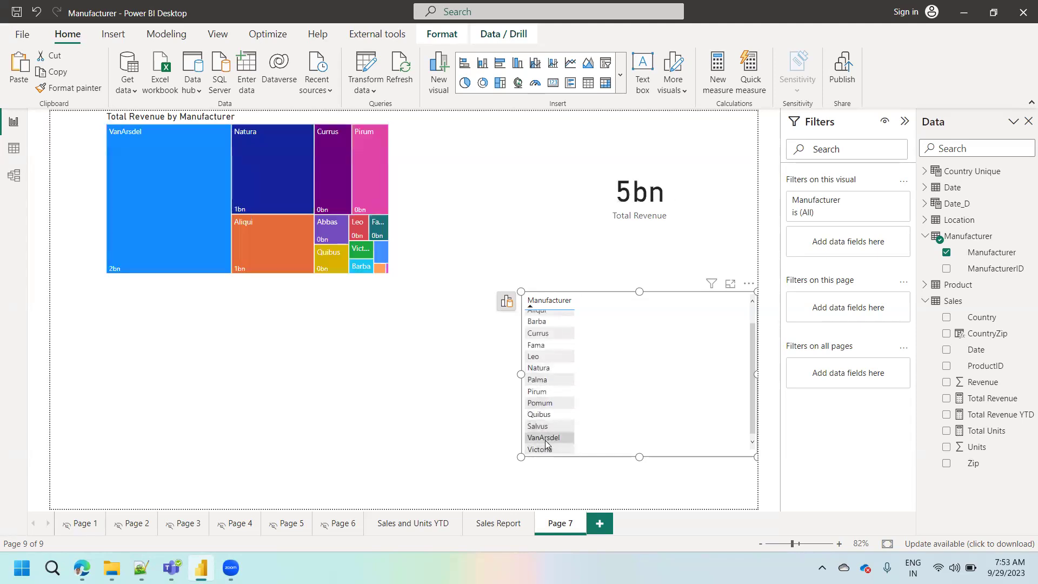
Compare how the treemap and card respond to selecting VanArsdel, Pomum and Palma in the manufacturer table
left_click(545, 439)
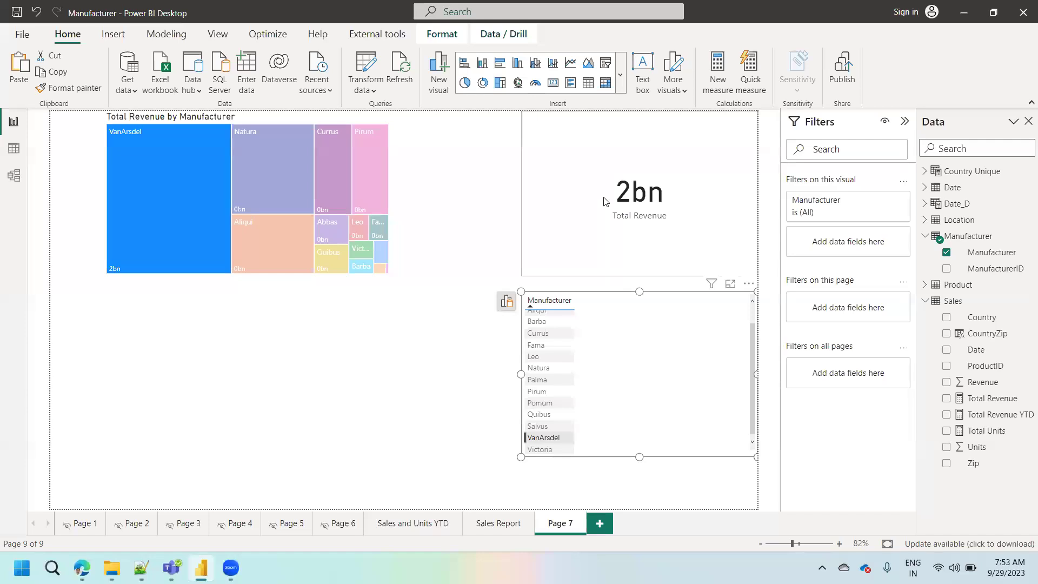
left_click(547, 402)
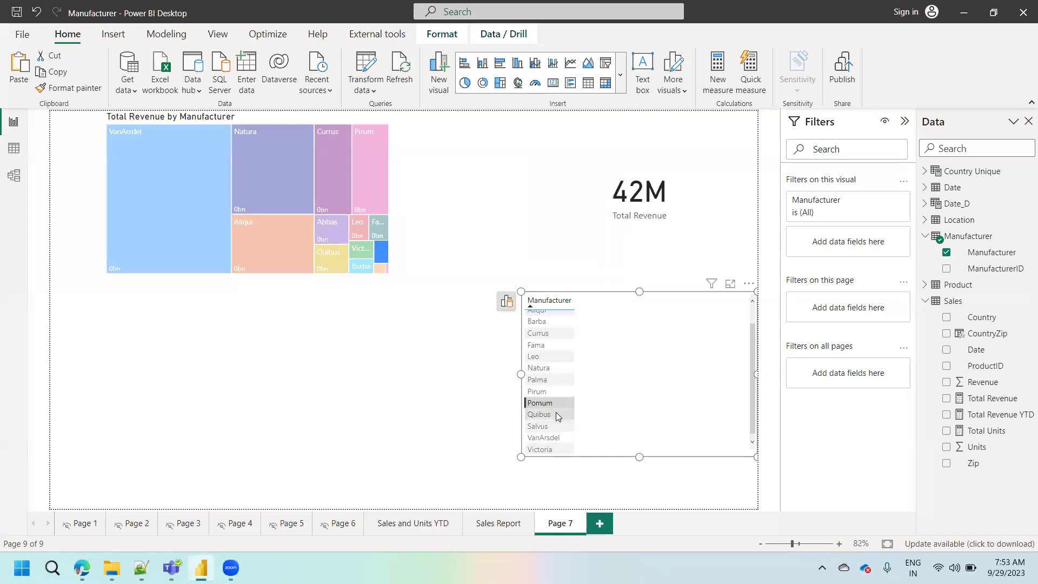
left_click(548, 437)
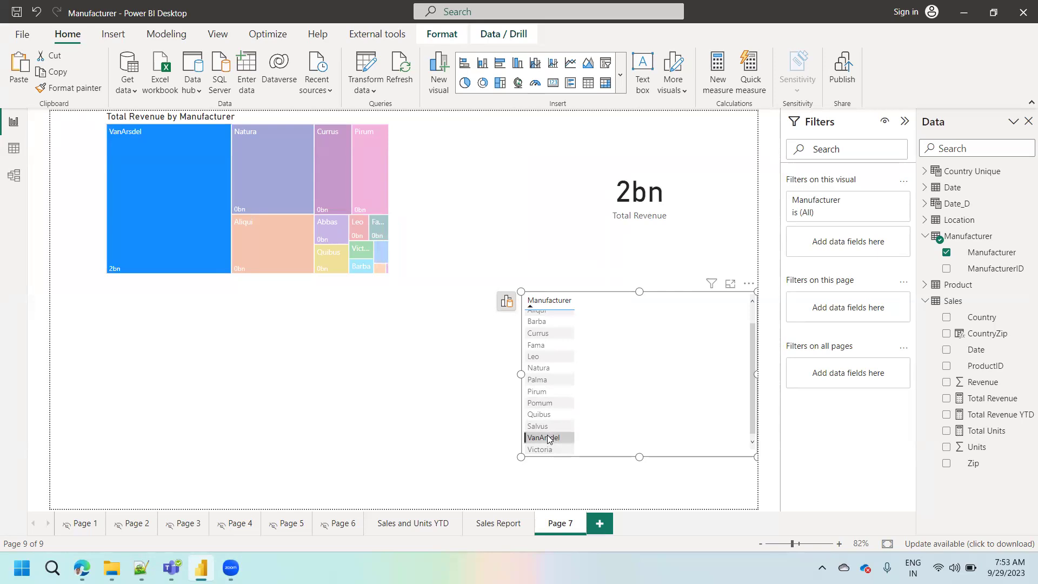
left_click(545, 404)
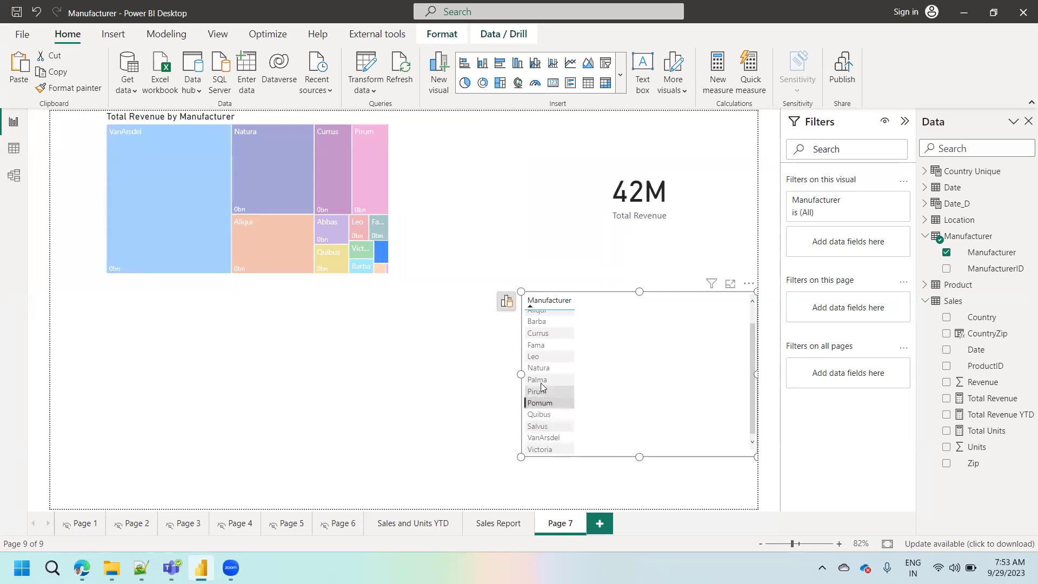
left_click(542, 381)
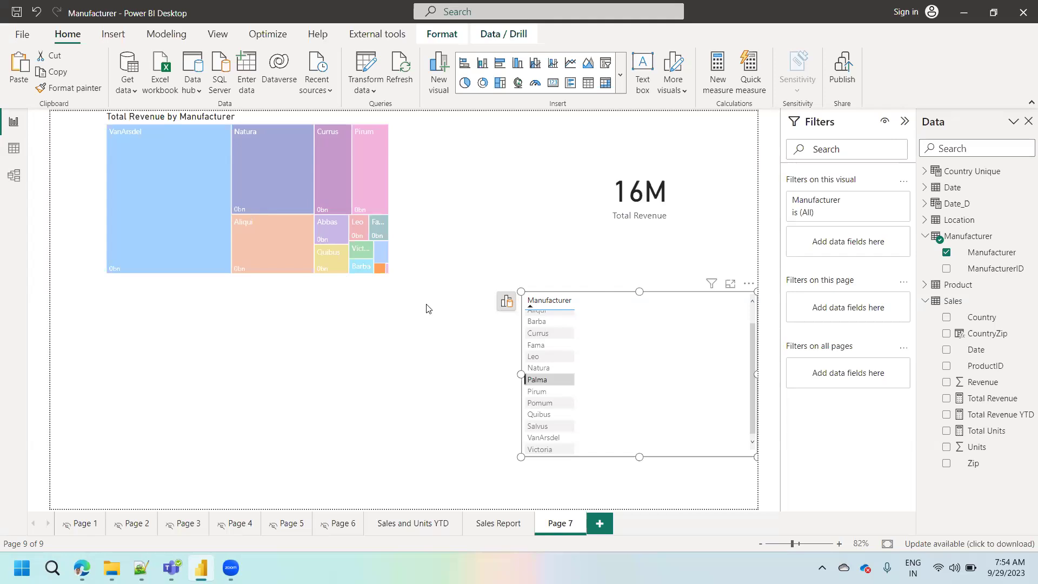
left_click(540, 380)
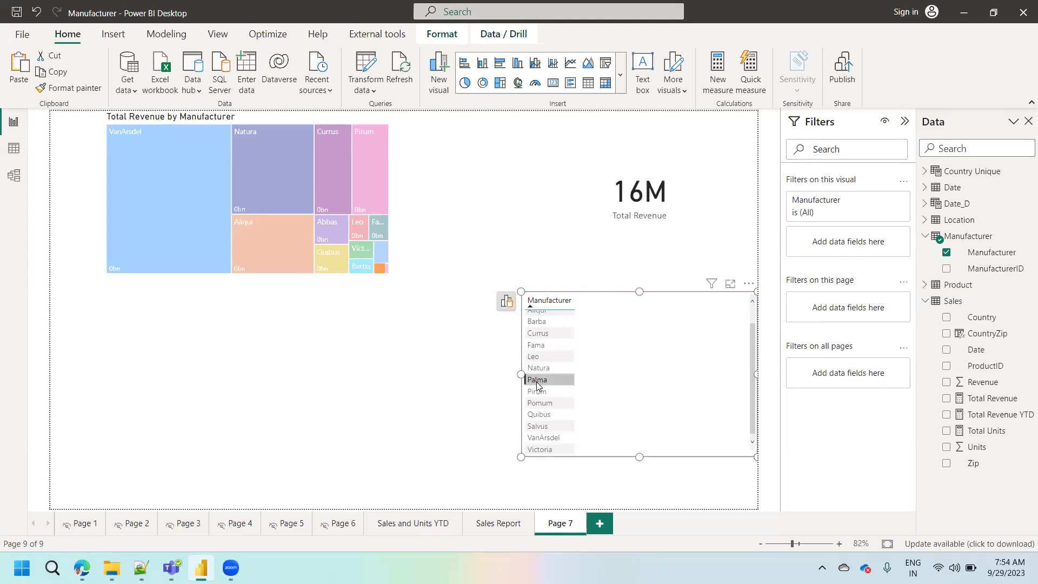
Clear the manufacturer table's selection and convert the table into a slicer
left_click(658, 182)
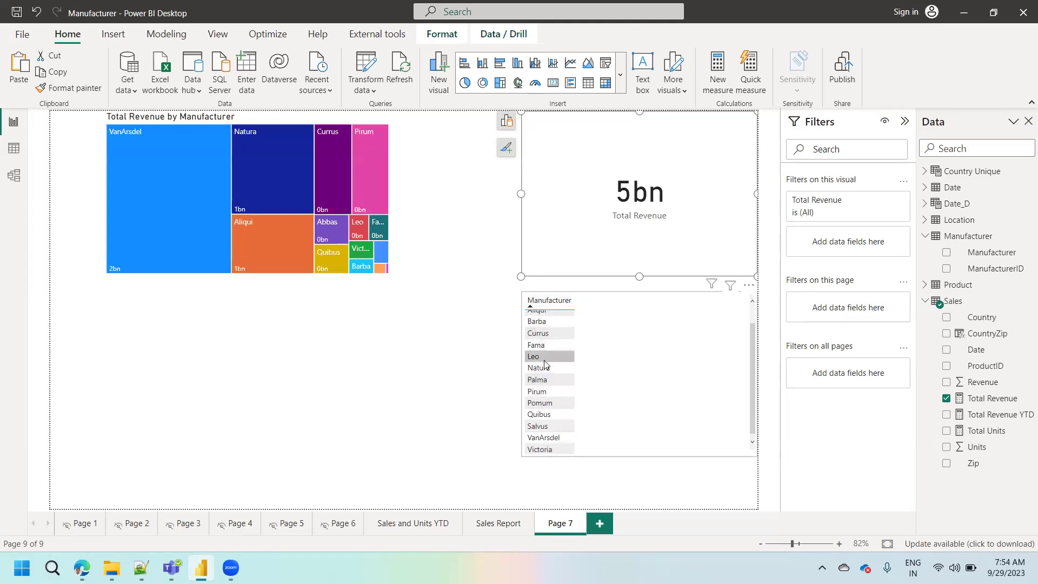
left_click(635, 303)
left_click(506, 301)
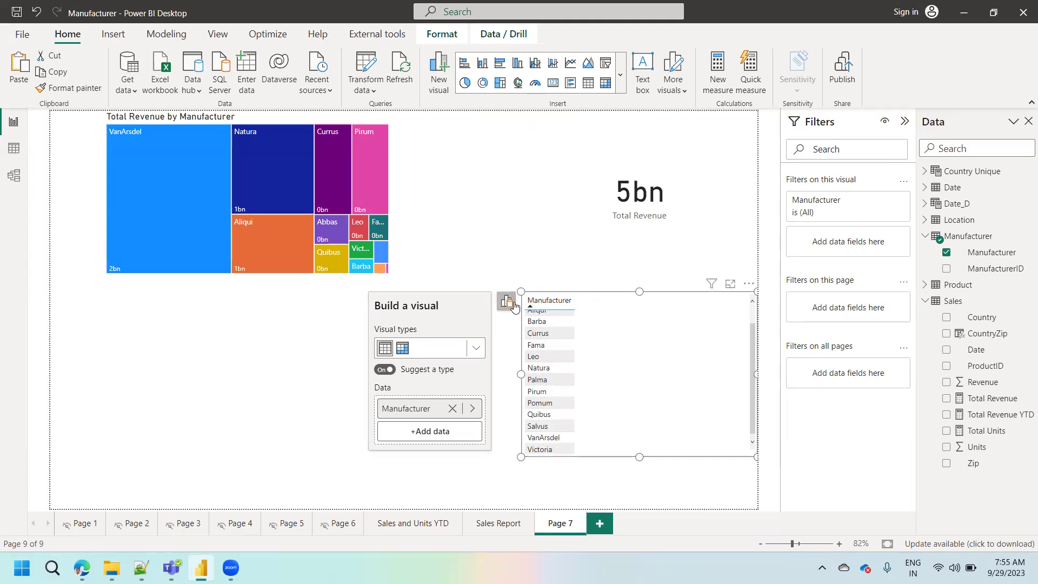
left_click(474, 348)
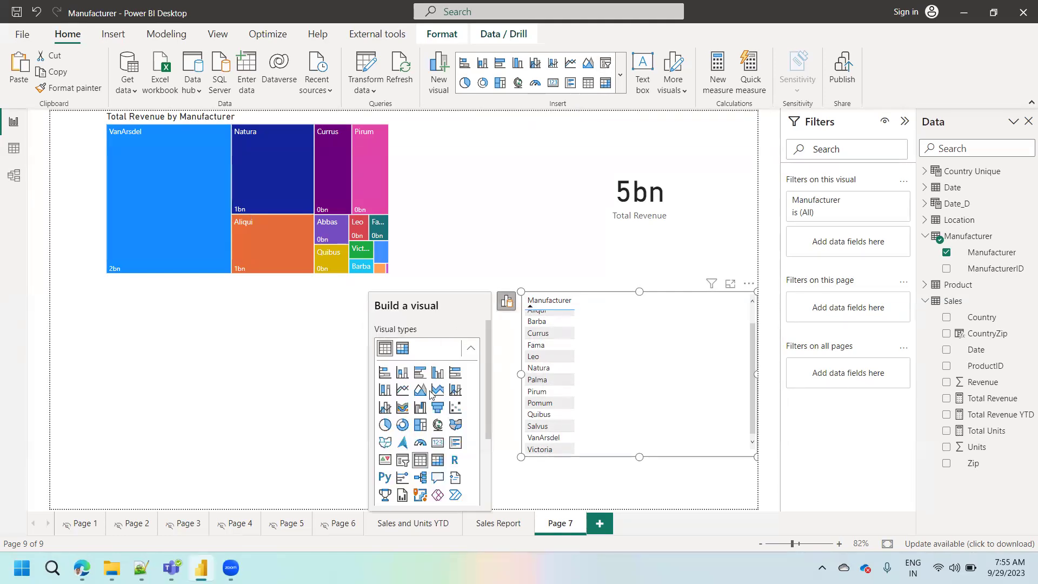
left_click(402, 460)
Filter the treemap and card by Currus, Leo, Natura and Pirum in the Manufacturer slicer, then clear the selection
left_click(534, 361)
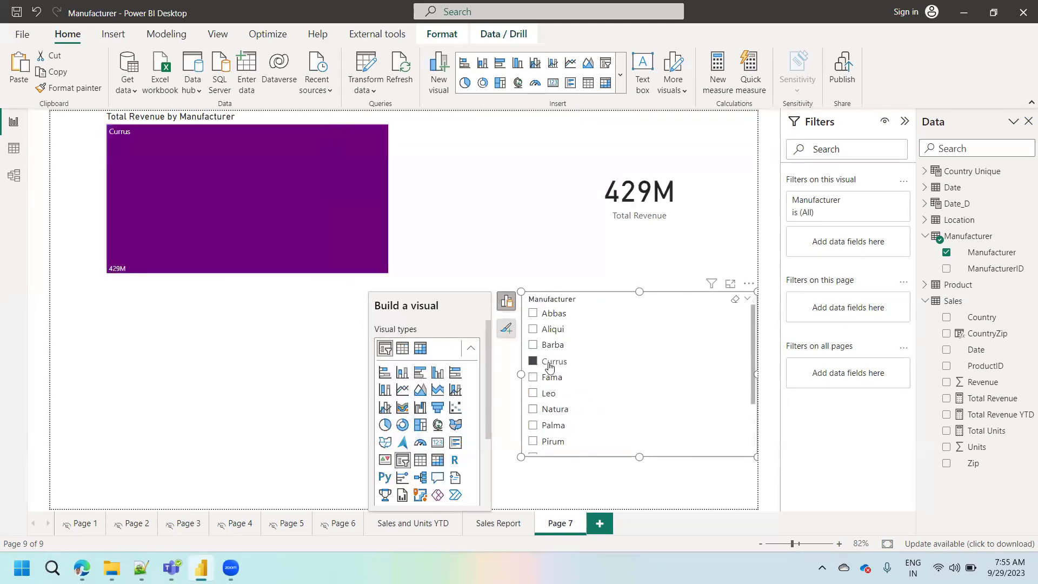
left_click(550, 367)
left_click(548, 393)
left_click(550, 412)
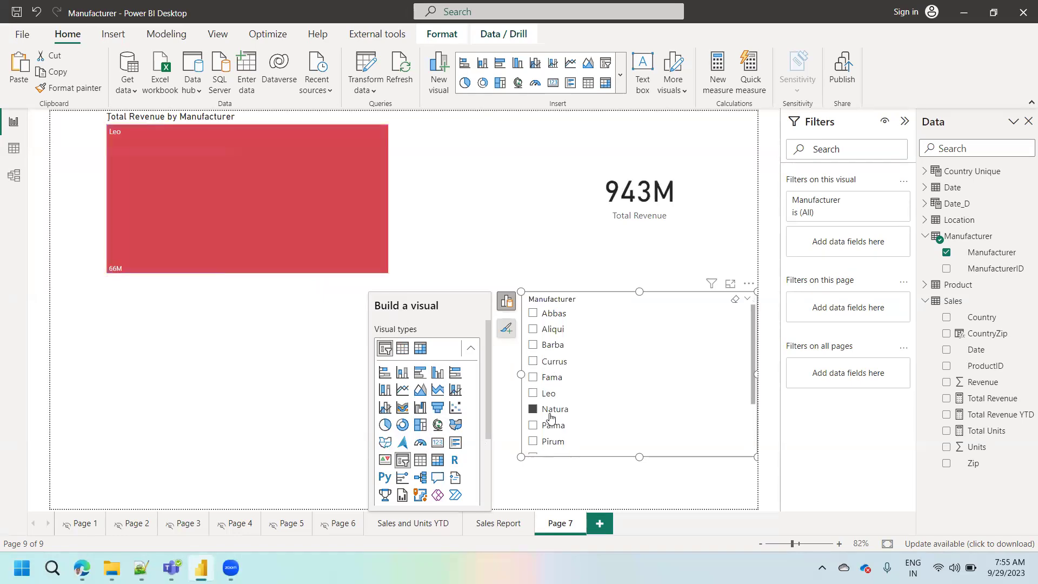
left_click(552, 441)
left_click(553, 441)
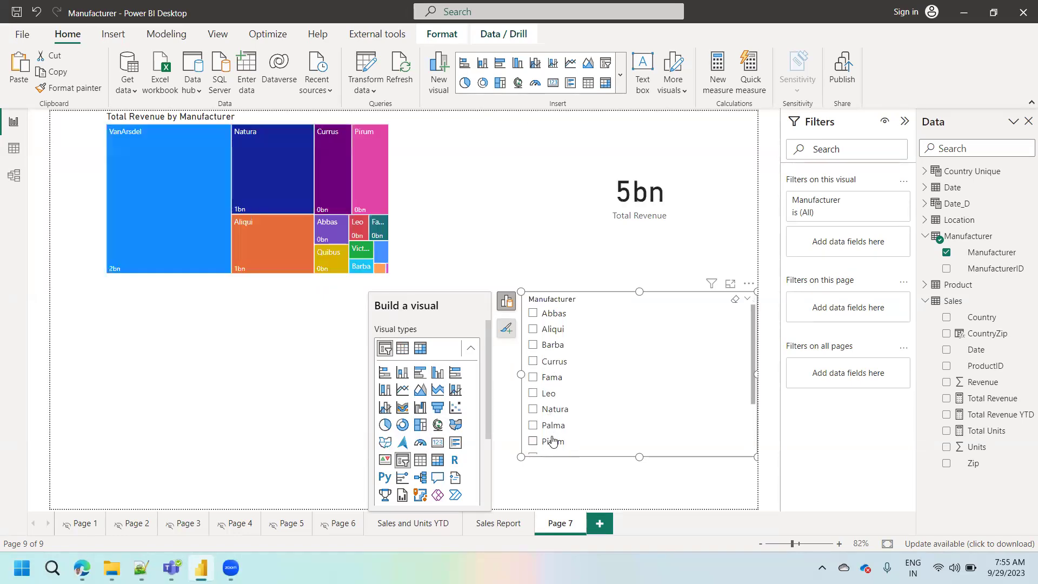
left_click(269, 403)
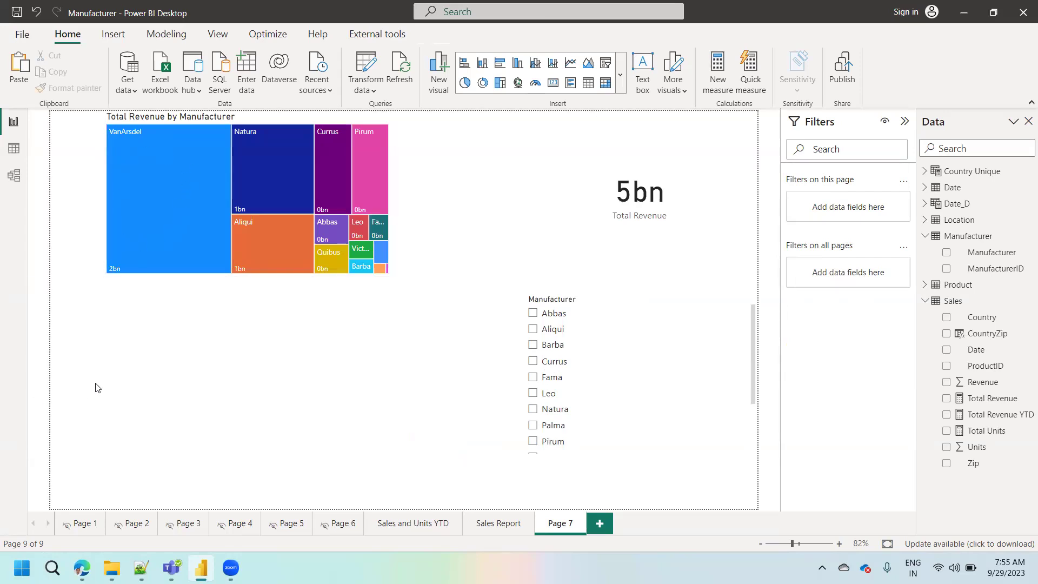
Create a new measure named VanArsdel Total Revenue and begin its formula with CALCULATE( on the second line
left_click(714, 93)
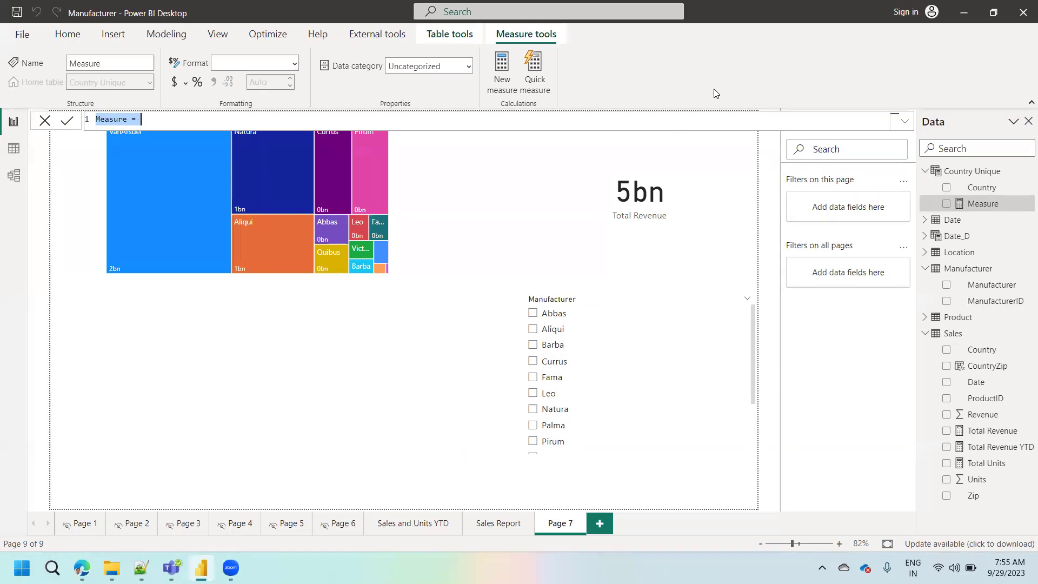
type("V")
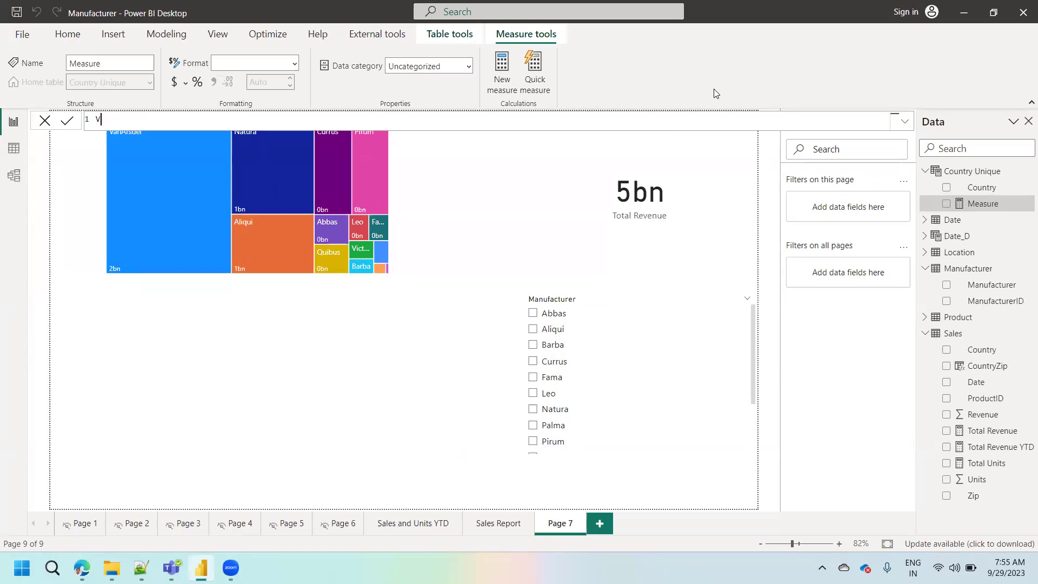
type("anArsdel otTotal Revenue =")
key("shift+Return")
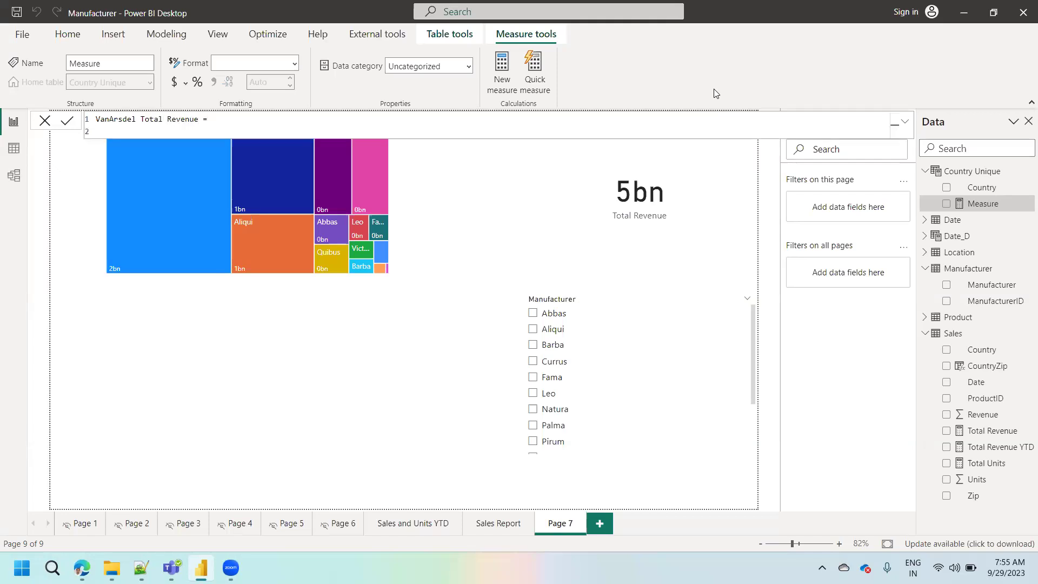
type("CALCULATE(")
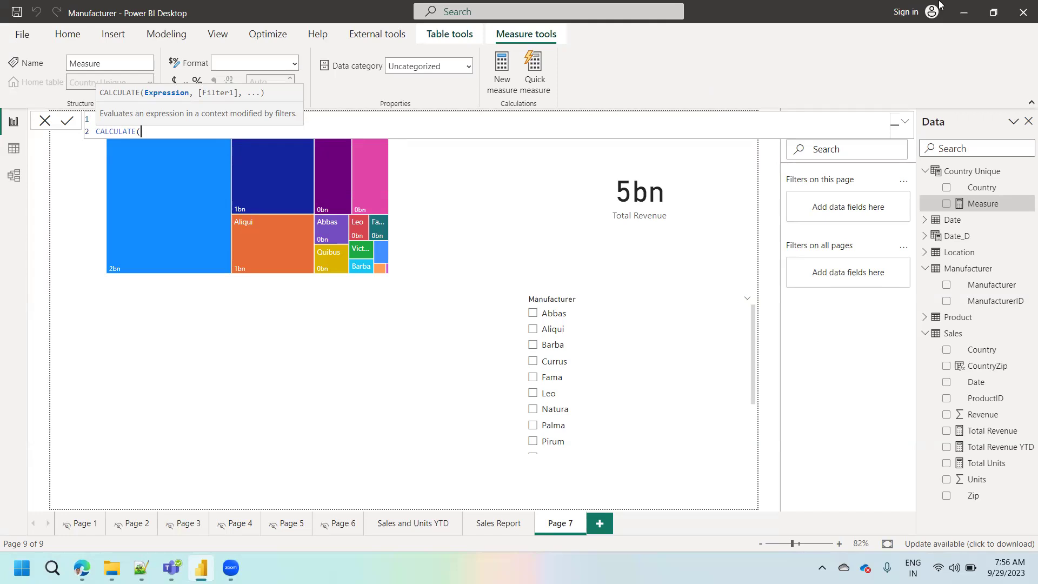
key("Up")
type("VanArsdel Total Revenue =")
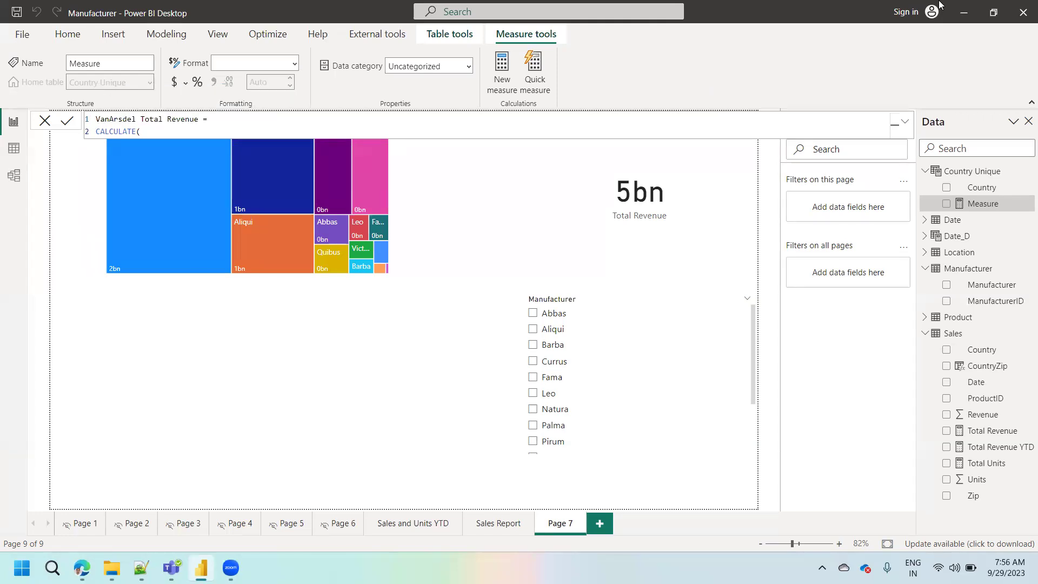
Enter sum(Sales[Revenue]) as the expression argument of CALCULATE
left_click(165, 133)
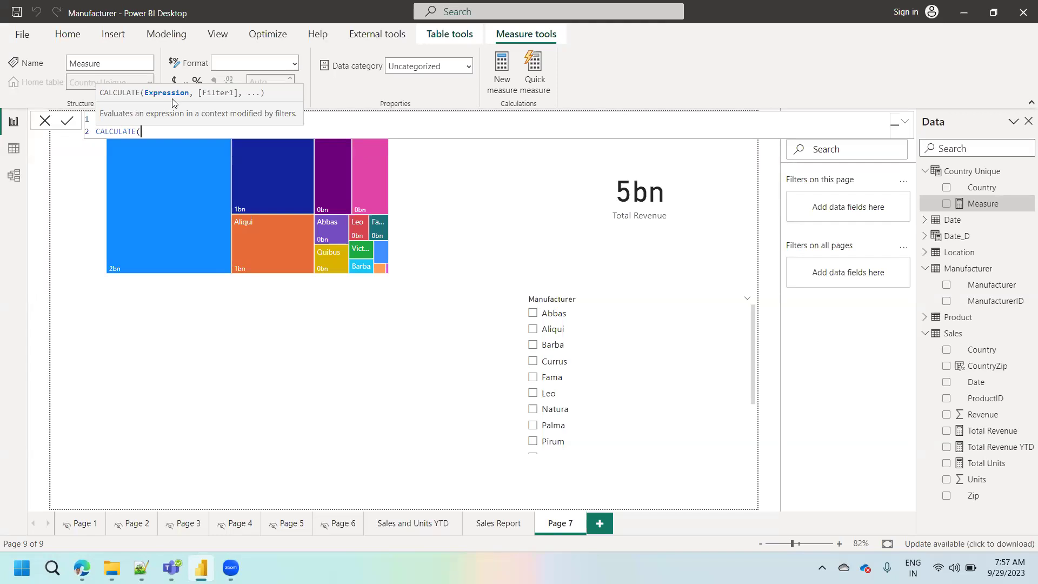
type("sum")
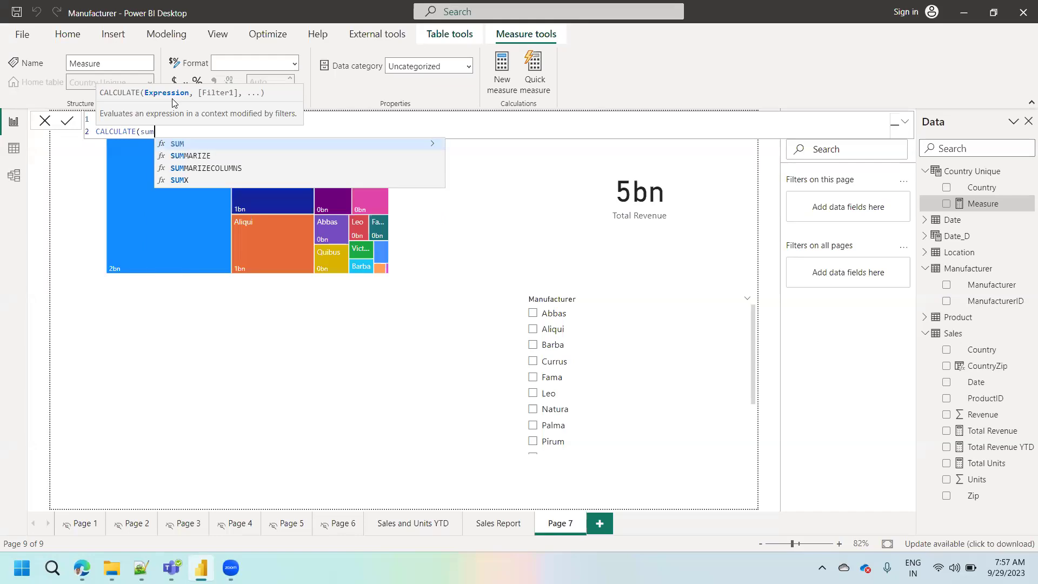
type("(revenue")
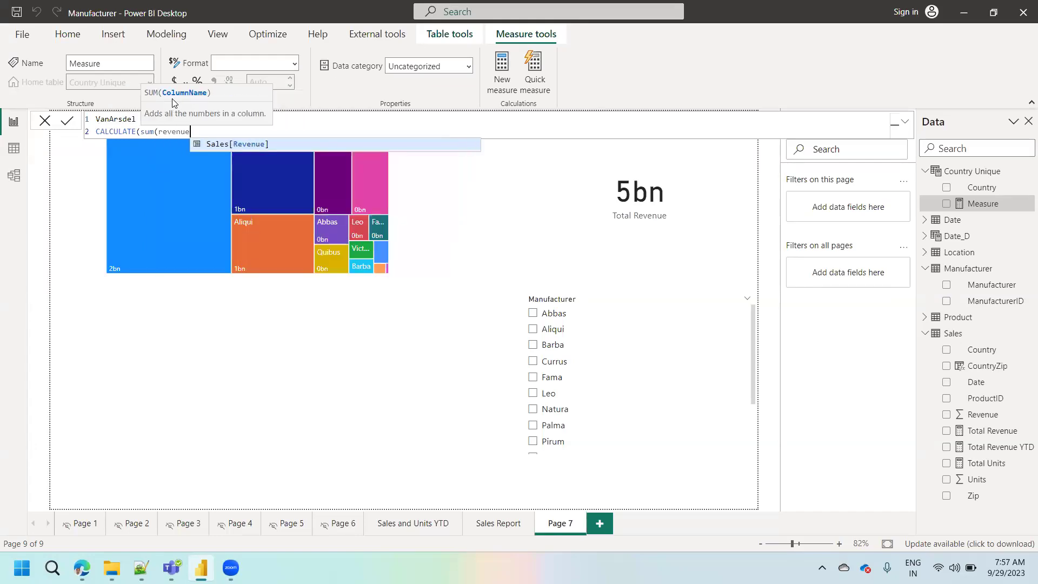
key("Tab")
type(")")
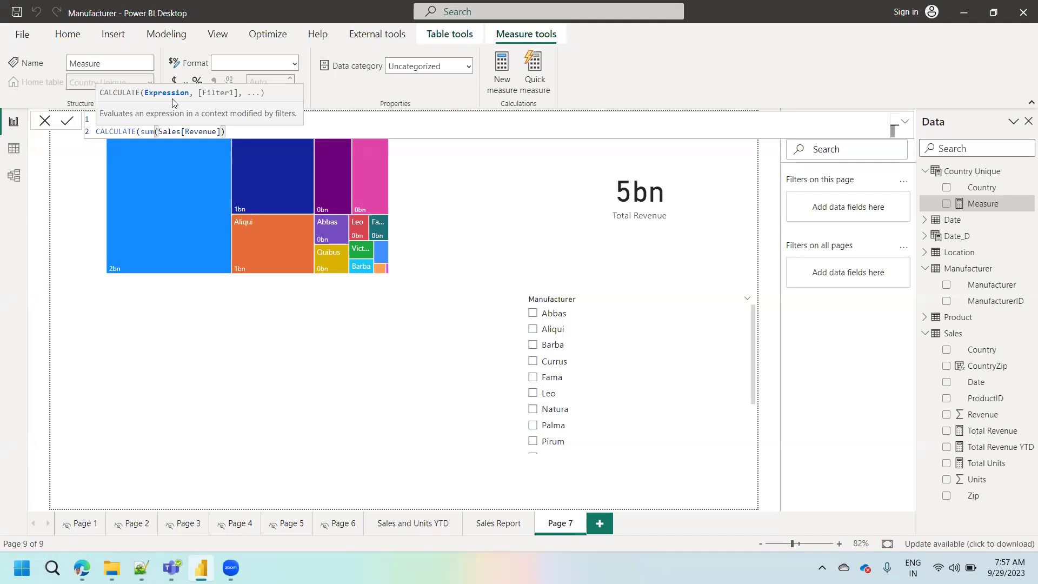
double_click(204, 132)
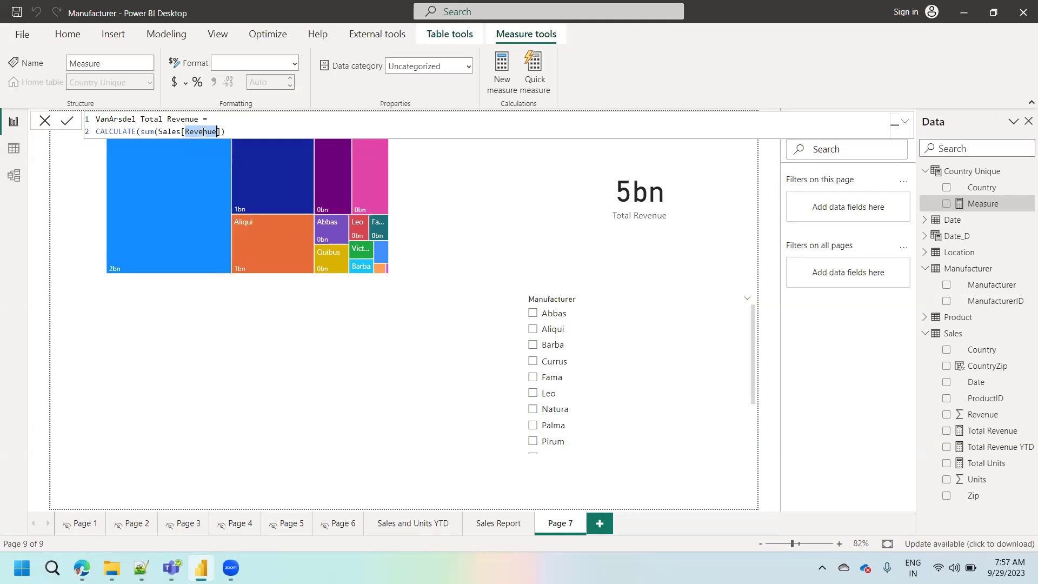
left_click(222, 132)
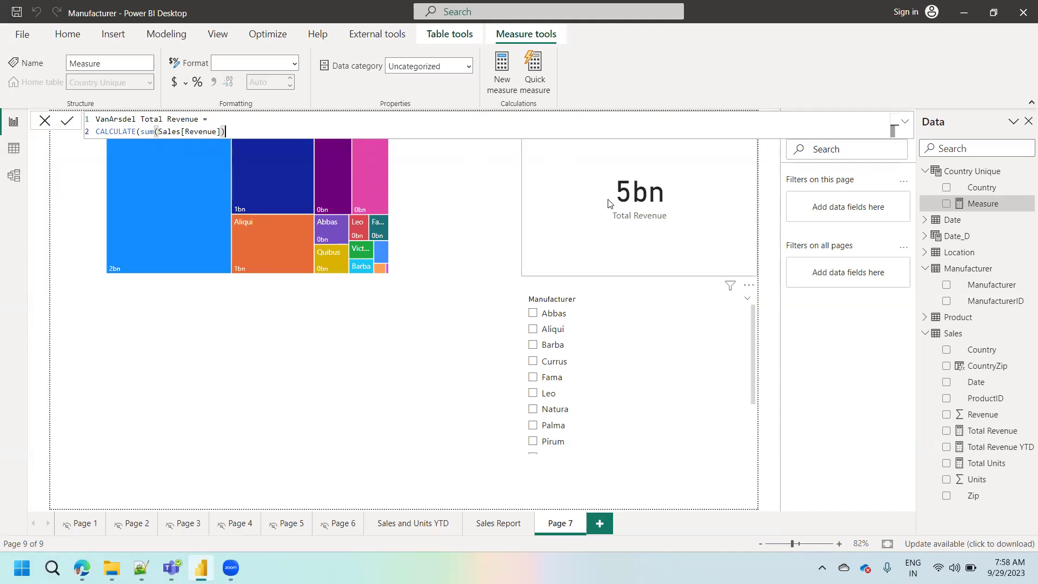
Replace the sum expression inside CALCULATE with the [Total Revenue] measure, followed by a comma for the filter argument
left_click_drag(236, 132, 144, 131)
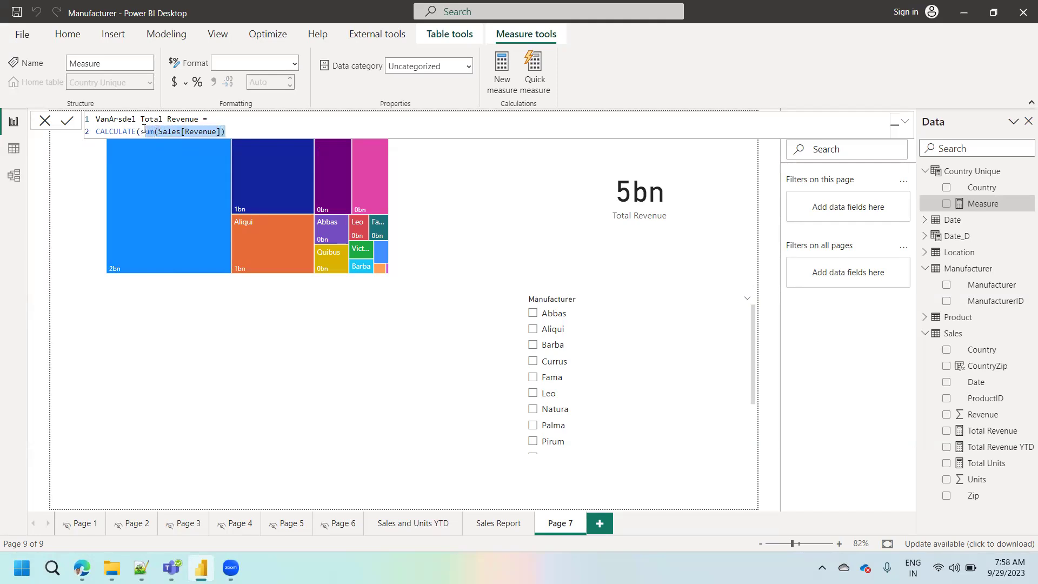
type("s")
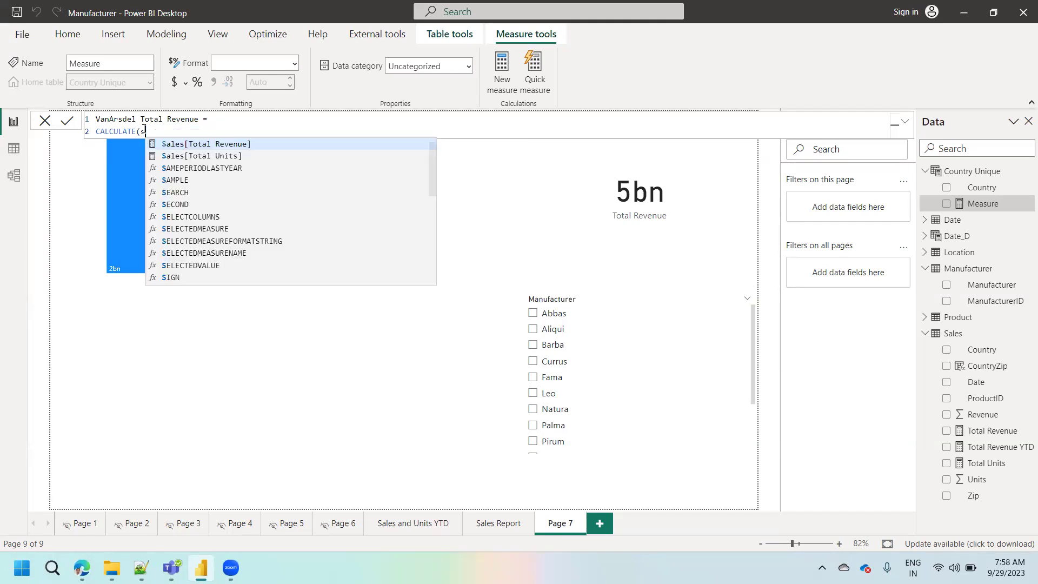
key("BackSpace")
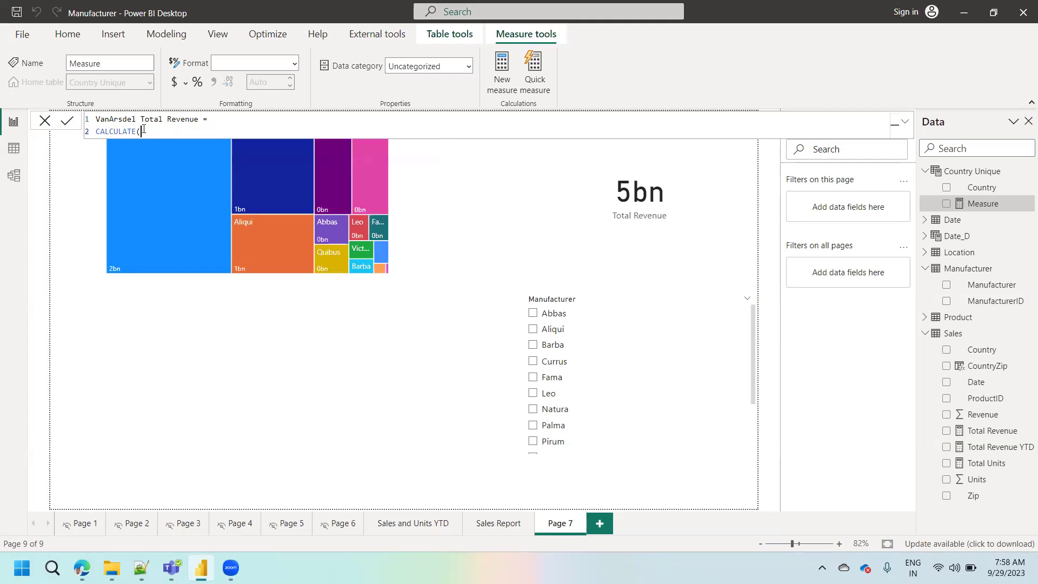
type("total")
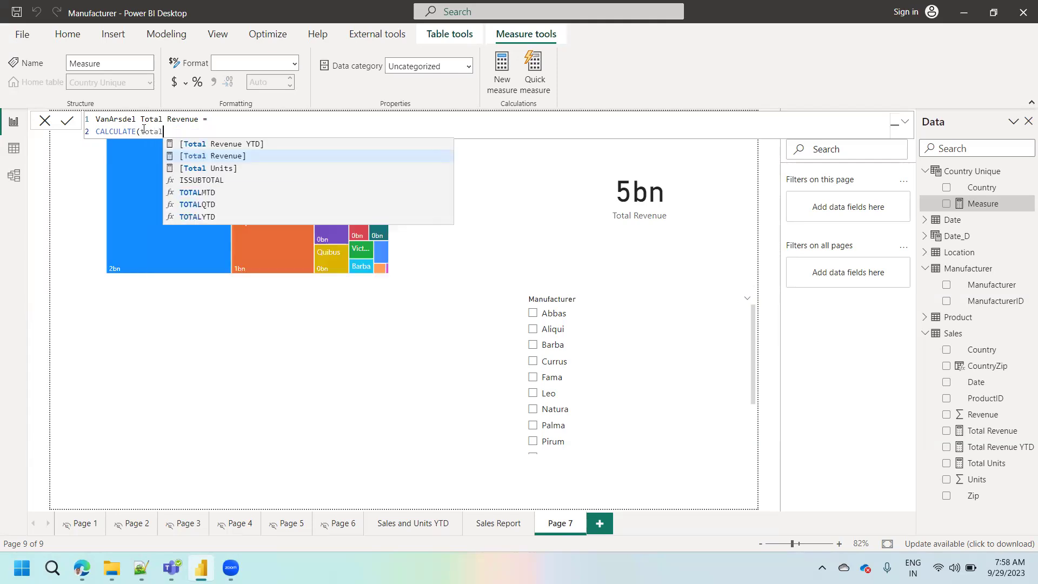
key("Tab")
type(",")
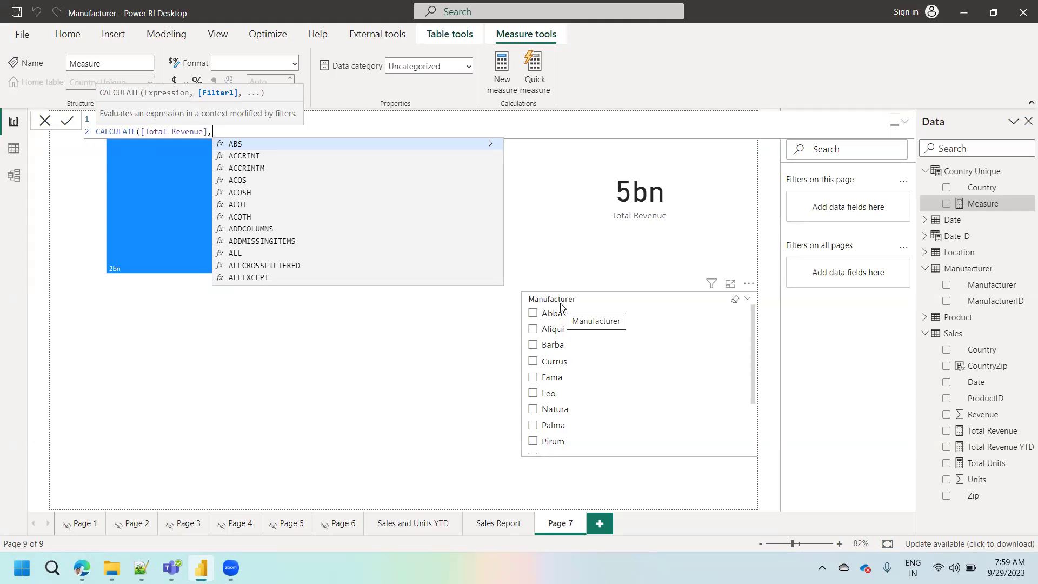
Complete CALCULATE with the filter Manufacturer[Manufacturer]="VanArsdel", close the bracket and commit the measure
type("manu")
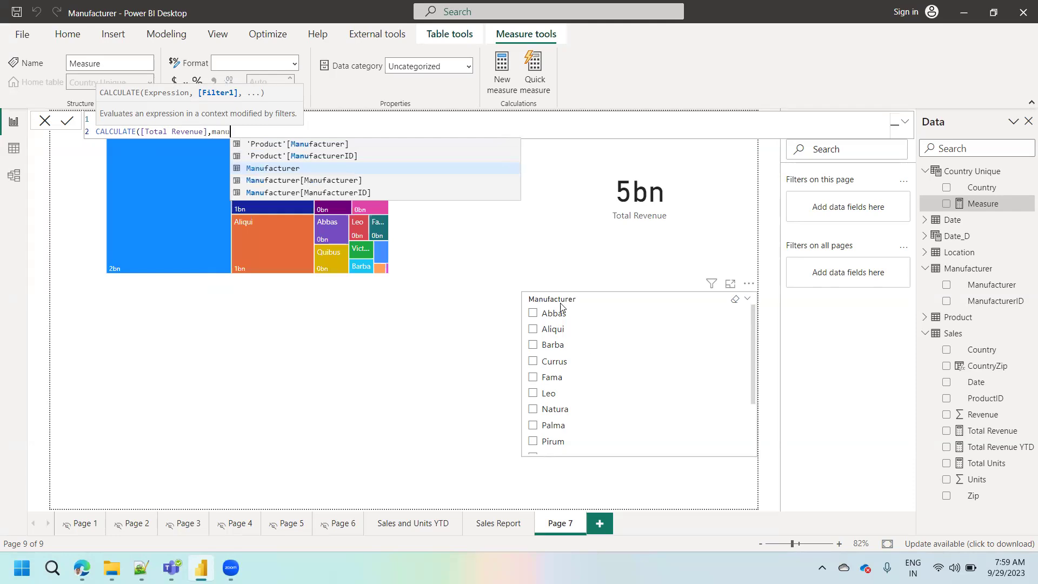
key("Down")
key("Tab")
type("=\"")
type("an")
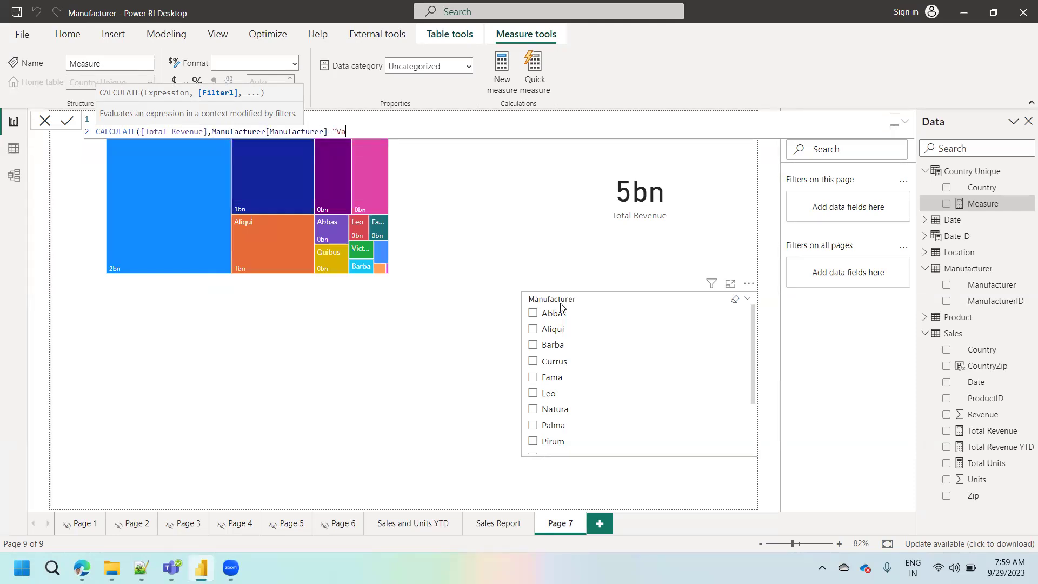
type("Arsdel\")")
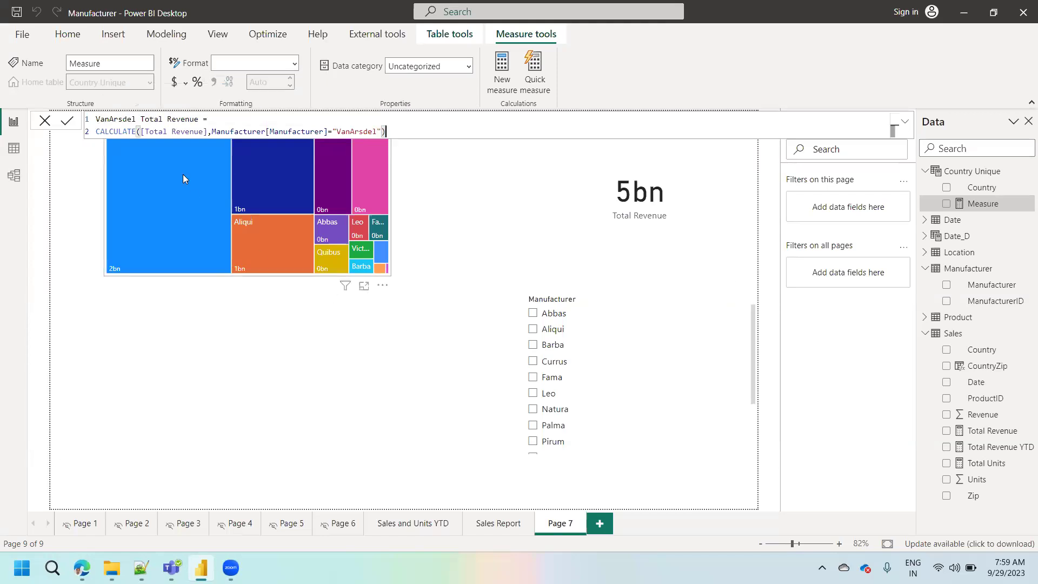
key("BackSpace")
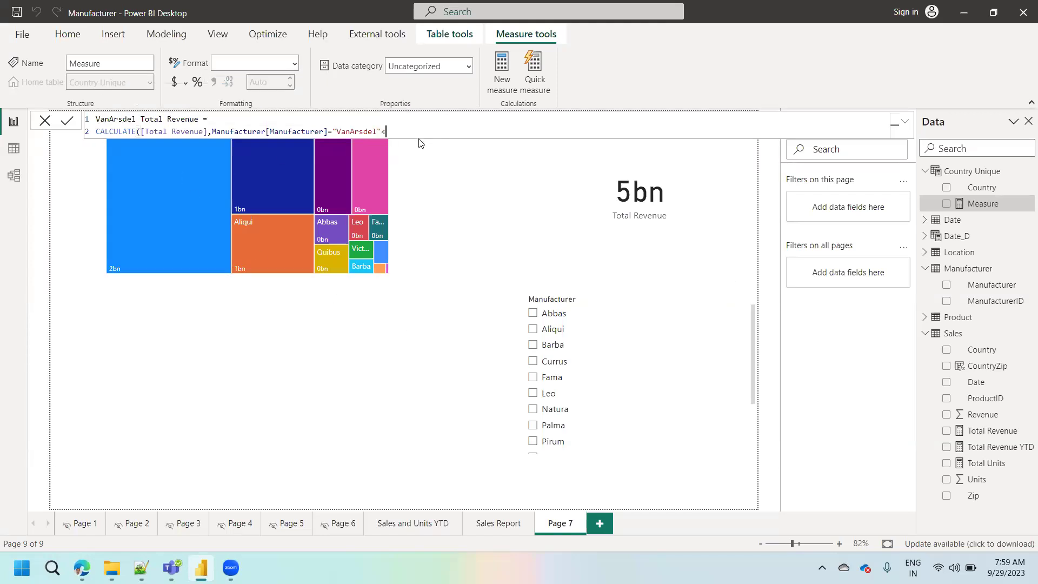
type(",")
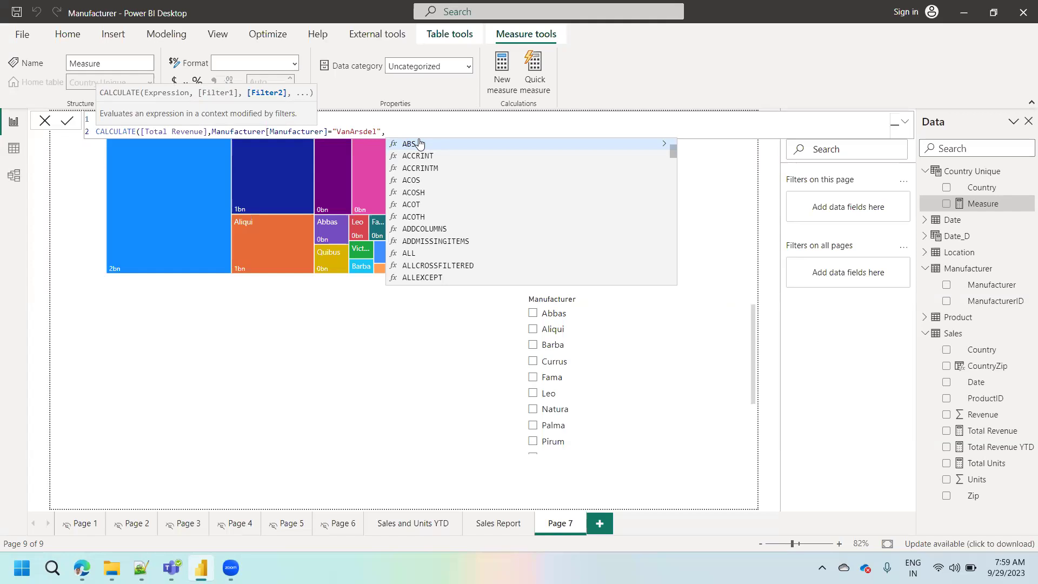
key("BackSpace")
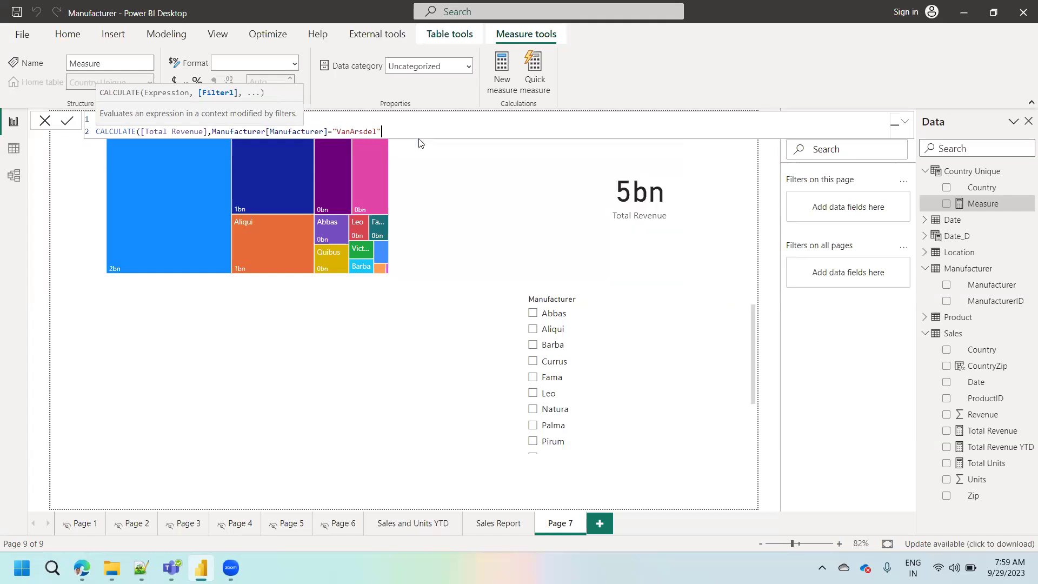
type(")")
left_click(67, 121)
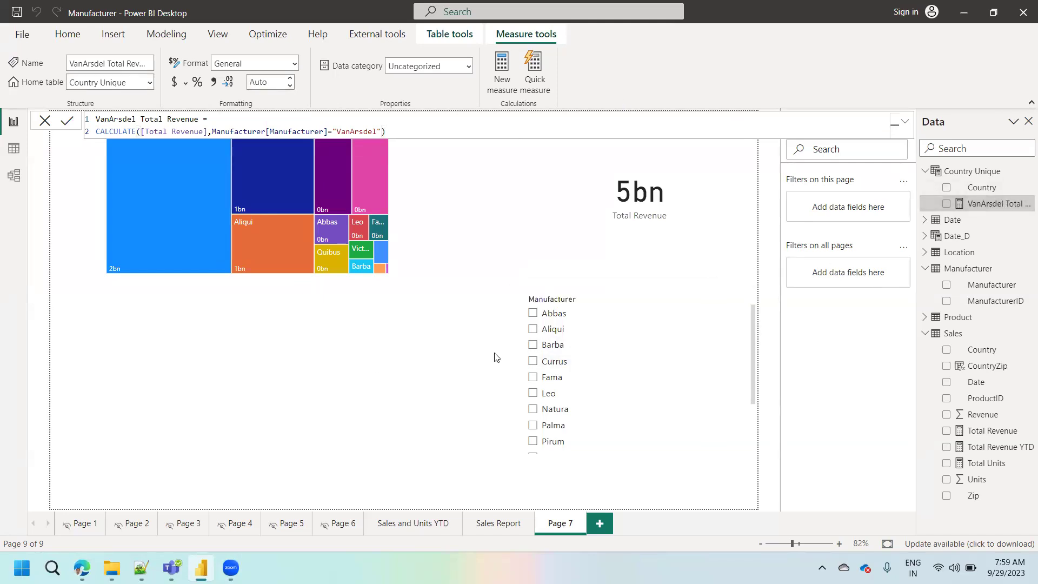
Add a card showing VanArsdel Total Revenue beneath the treemap, filter the slicer by Barba, and move the card closer to the treemap
left_click_drag(981, 204, 241, 381)
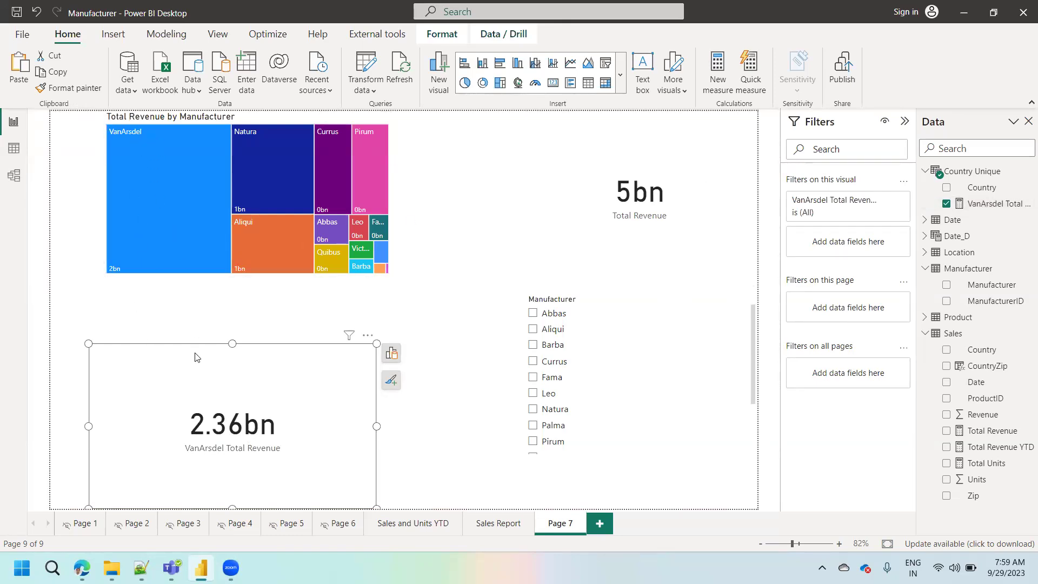
left_click(550, 349)
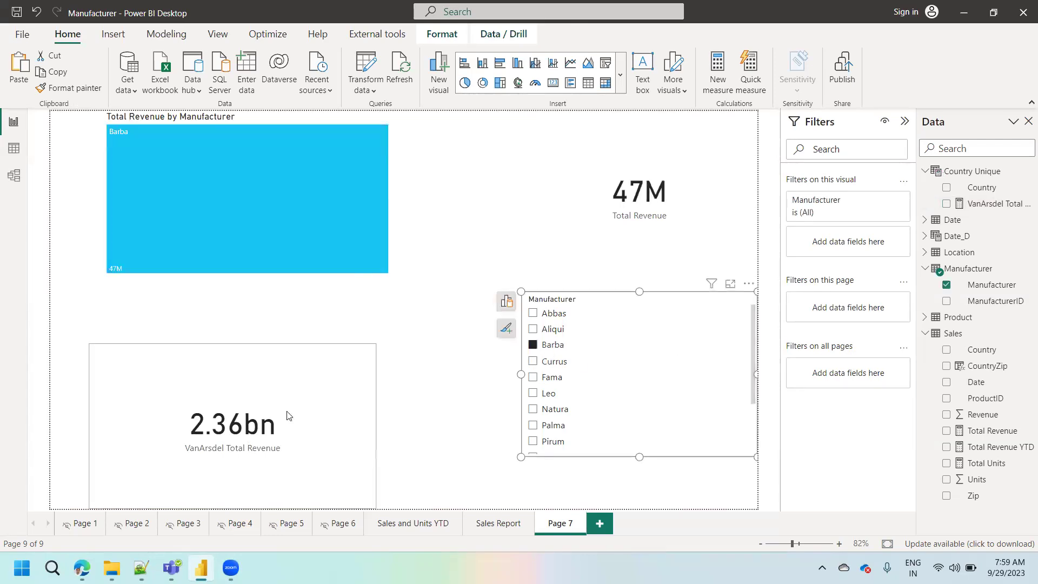
left_click_drag(233, 420, 230, 361)
Compare how both cards respond to selecting Currus, Fama, Leo, Natura, Pirum and Barba in the Manufacturer slicer
left_click(549, 345)
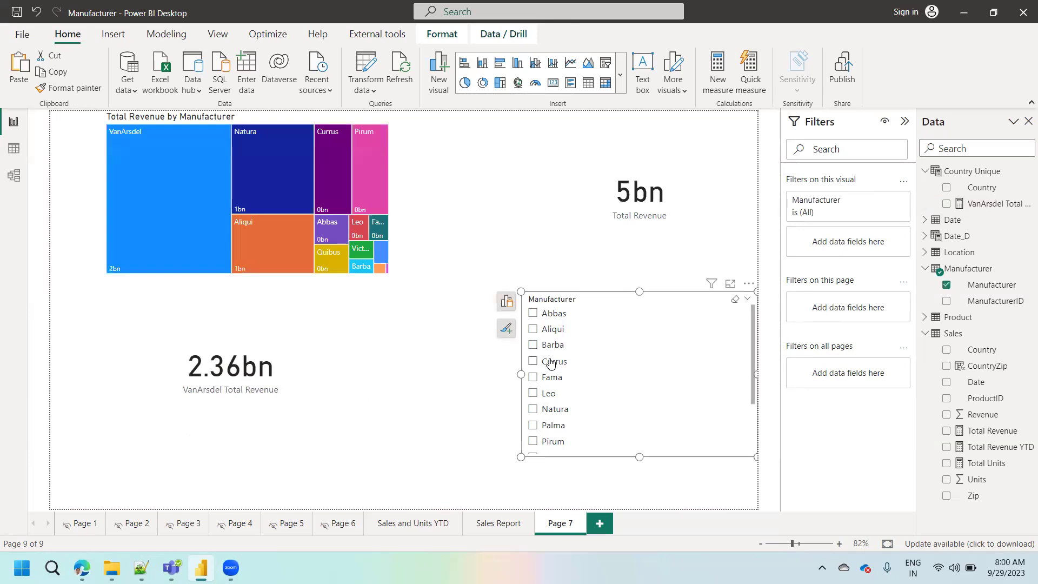
left_click(550, 361)
left_click(550, 378)
left_click(547, 393)
left_click(548, 409)
left_click(549, 442)
left_click(547, 393)
left_click(548, 377)
left_click(548, 361)
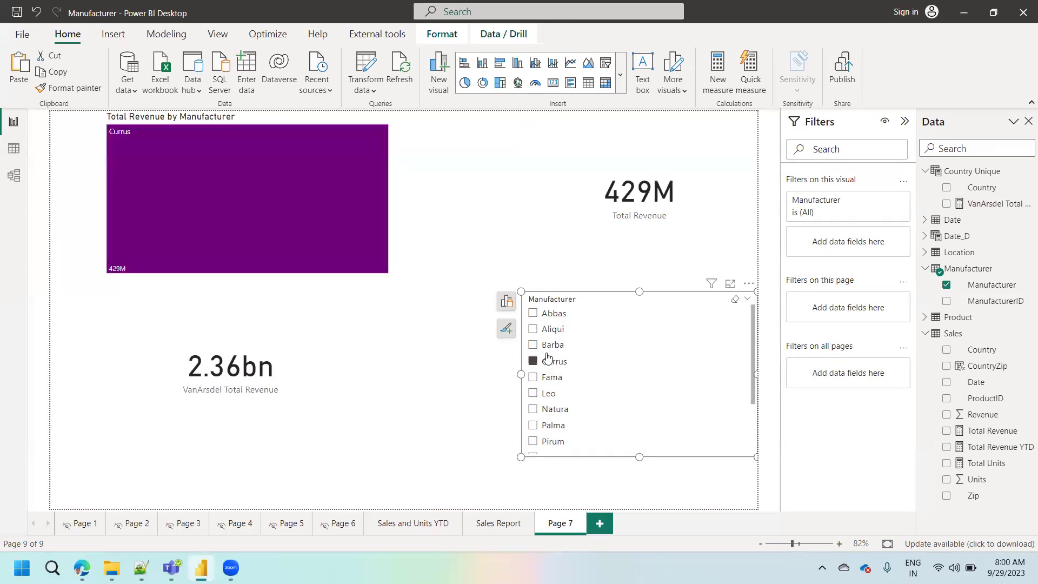
left_click(548, 360)
left_click(548, 345)
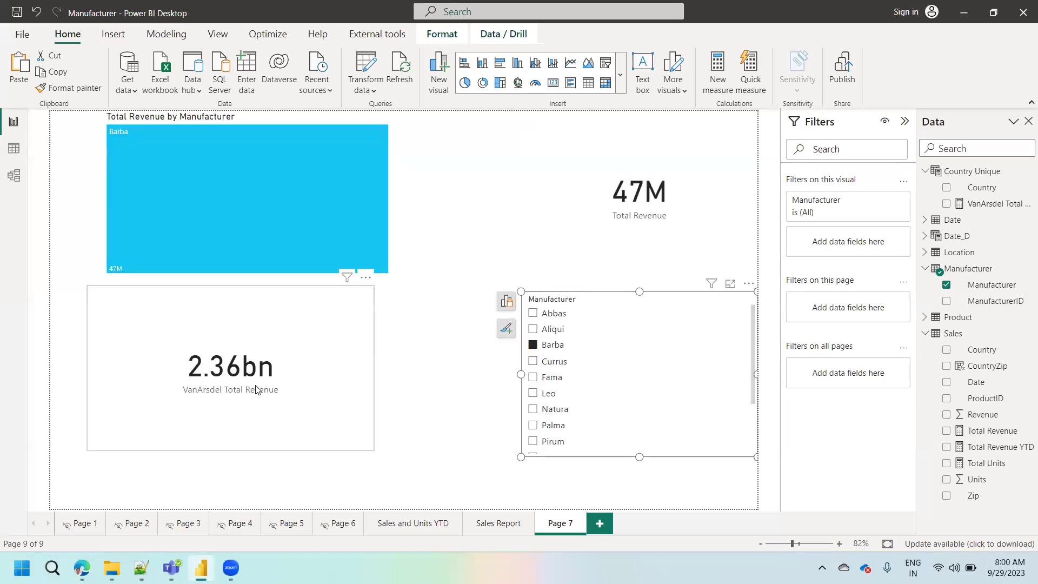
Compare both revenue cards with Abbas selected in the Manufacturer slicer, and clear that selection
left_click_drag(257, 389, 263, 396)
left_click(555, 319)
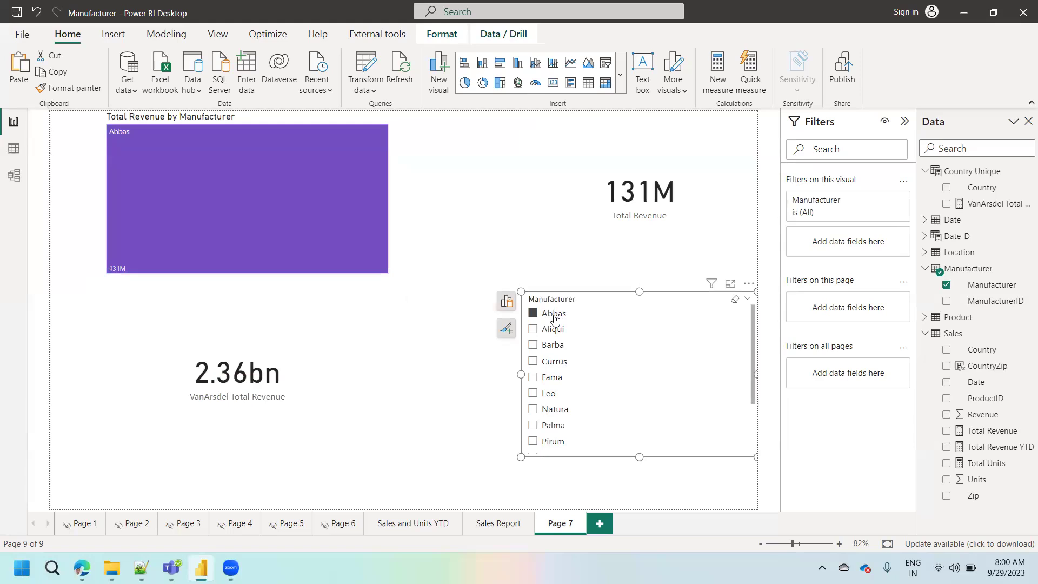
left_click(201, 399)
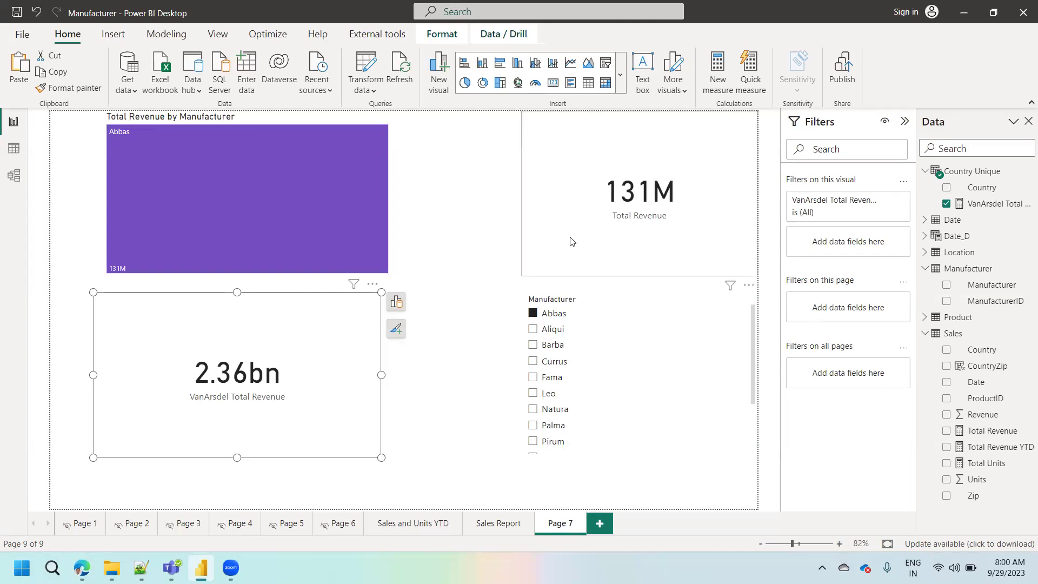
left_click(553, 313)
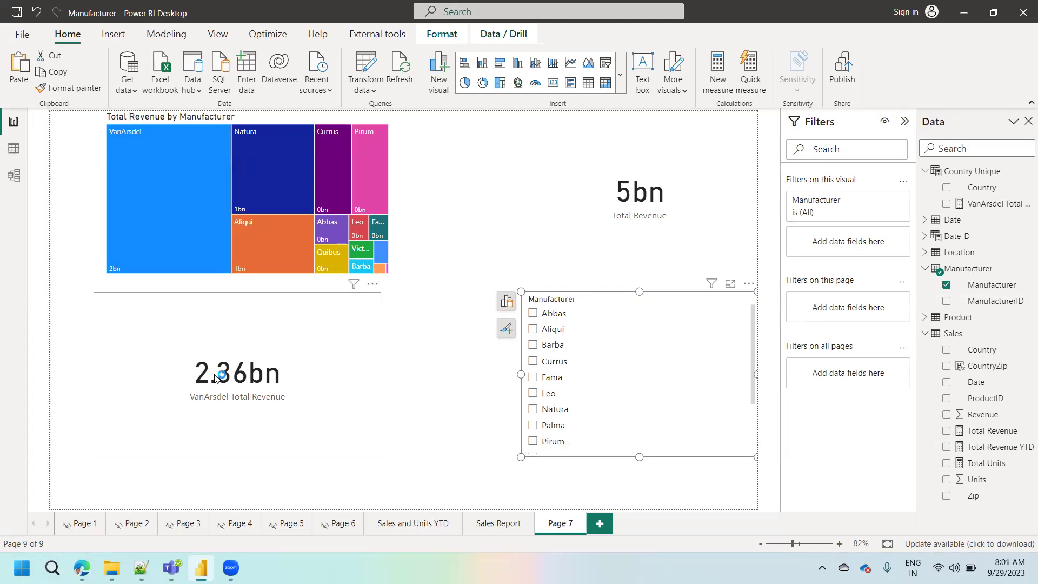
Look over the Sales Report page, return to Page 7 and examine the manufacturer treemap's revenue labels in focus mode
left_click(506, 526)
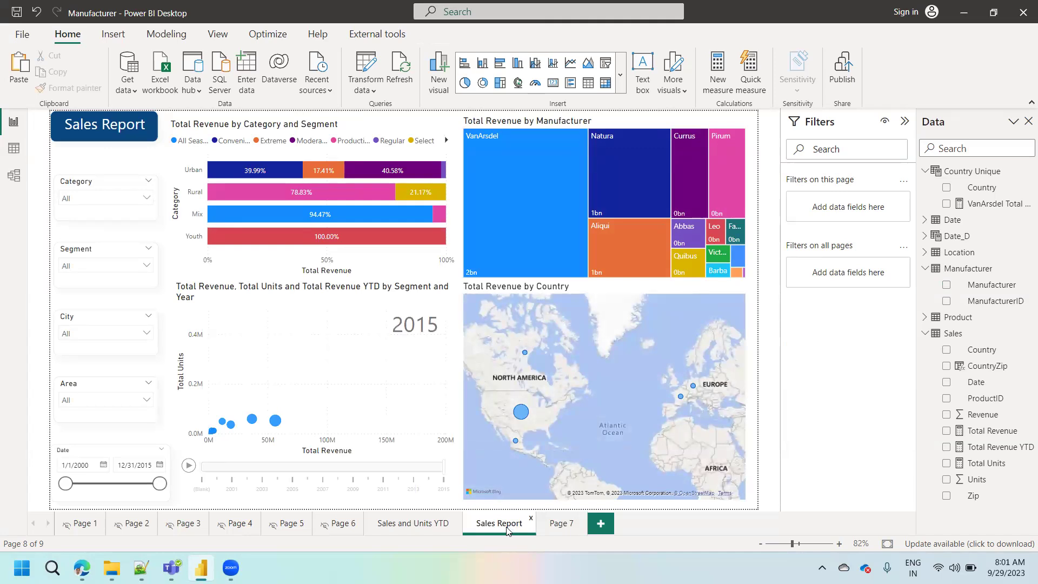
left_click(557, 524)
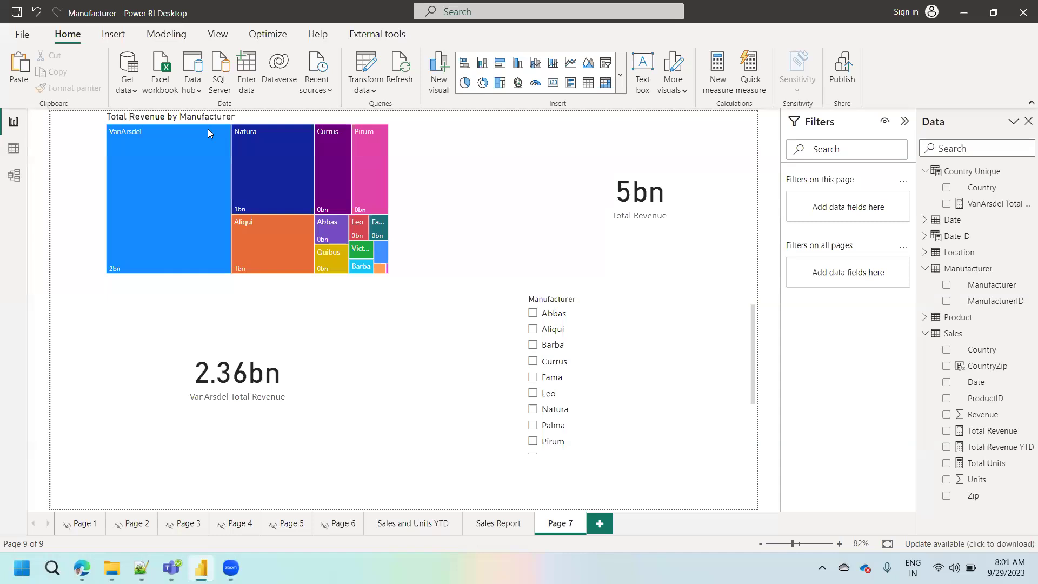
left_click(233, 269)
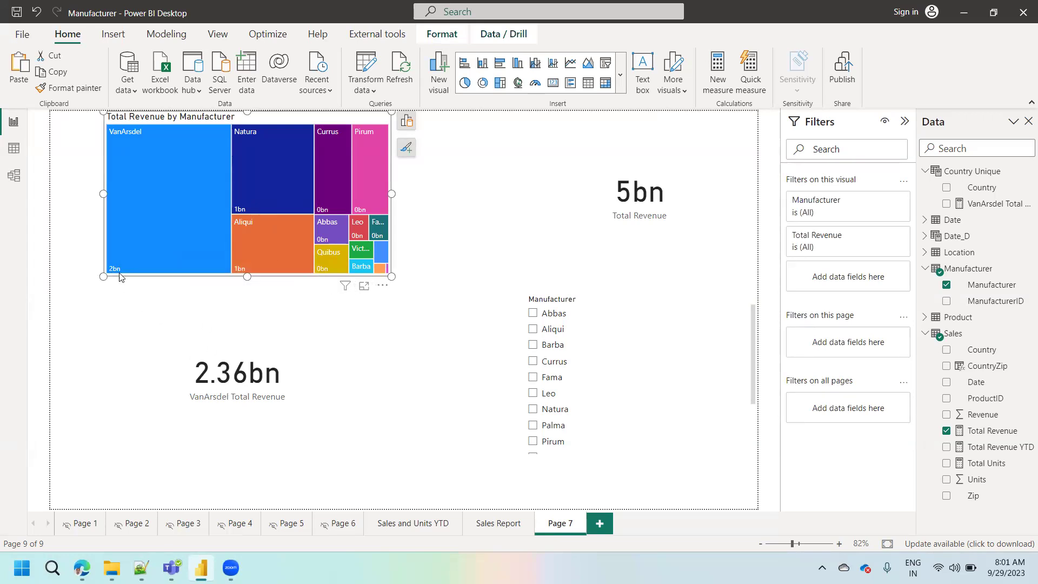
mouse_move(120, 276)
left_click(364, 287)
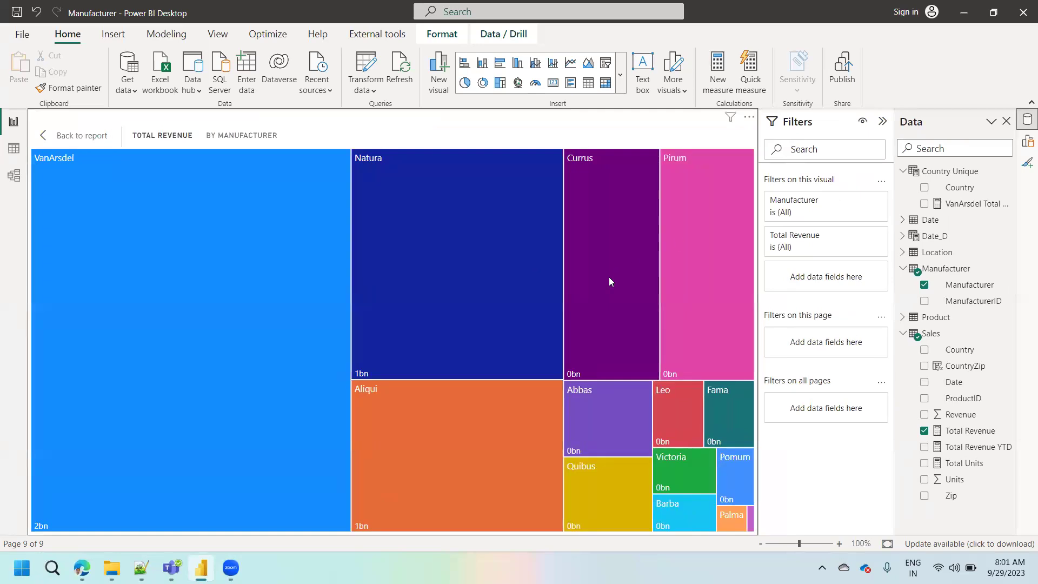
mouse_move(610, 281)
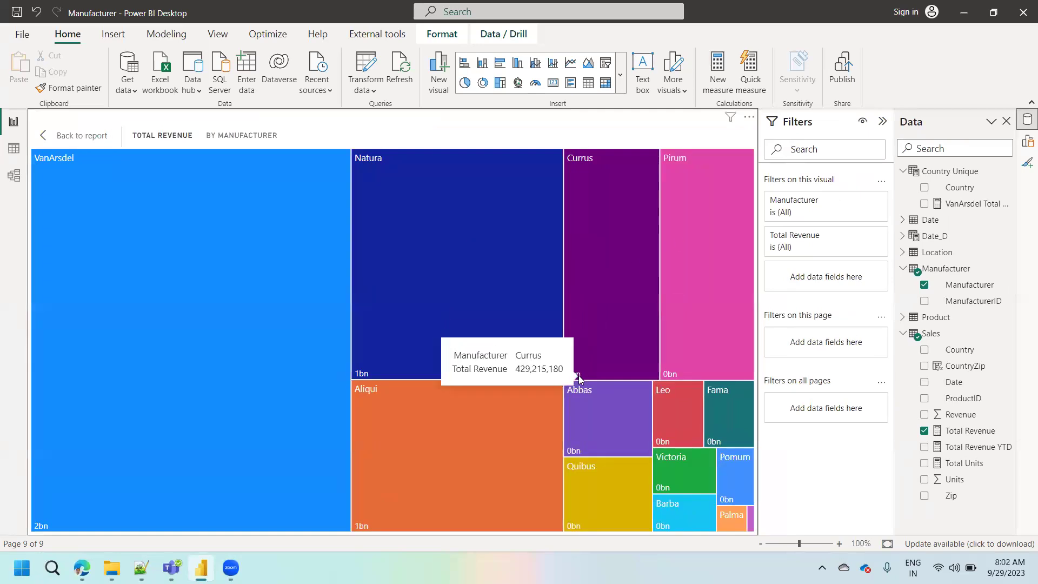
mouse_move(676, 374)
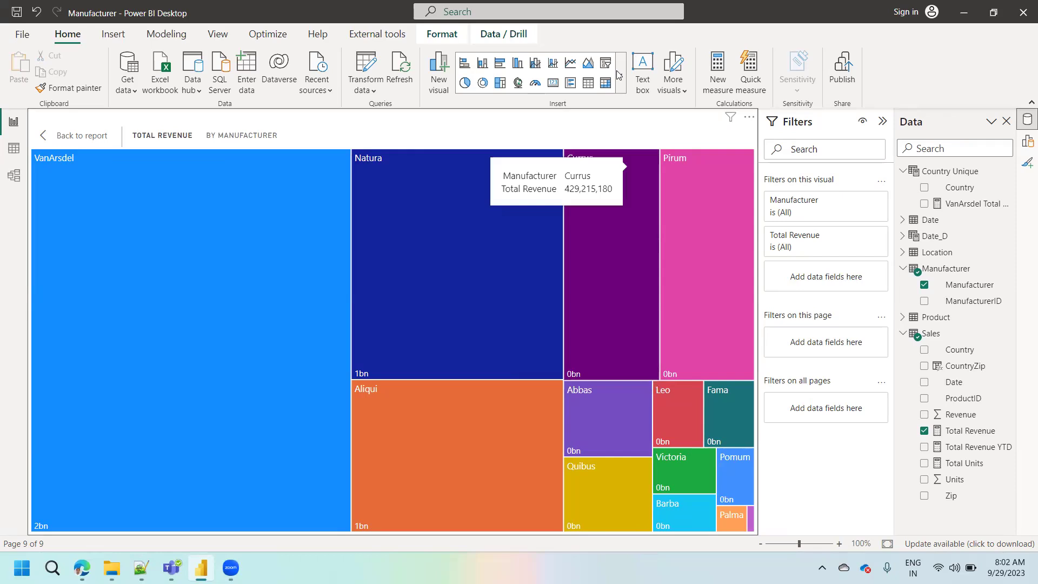
left_click(63, 141)
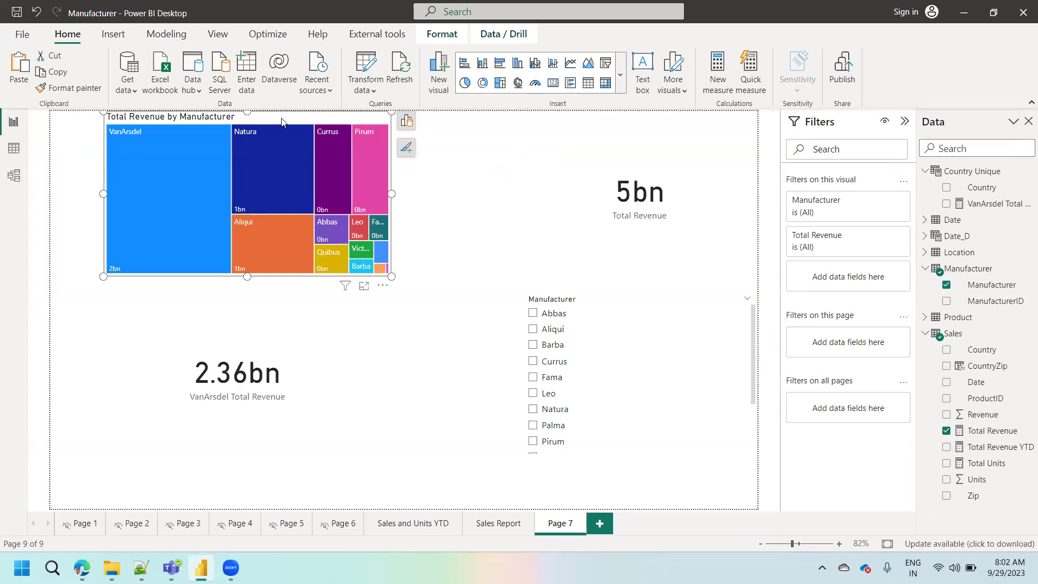
Set the treemap's data label values to 2 decimal places and check the labels in focus mode
left_click(406, 149)
left_click(464, 241)
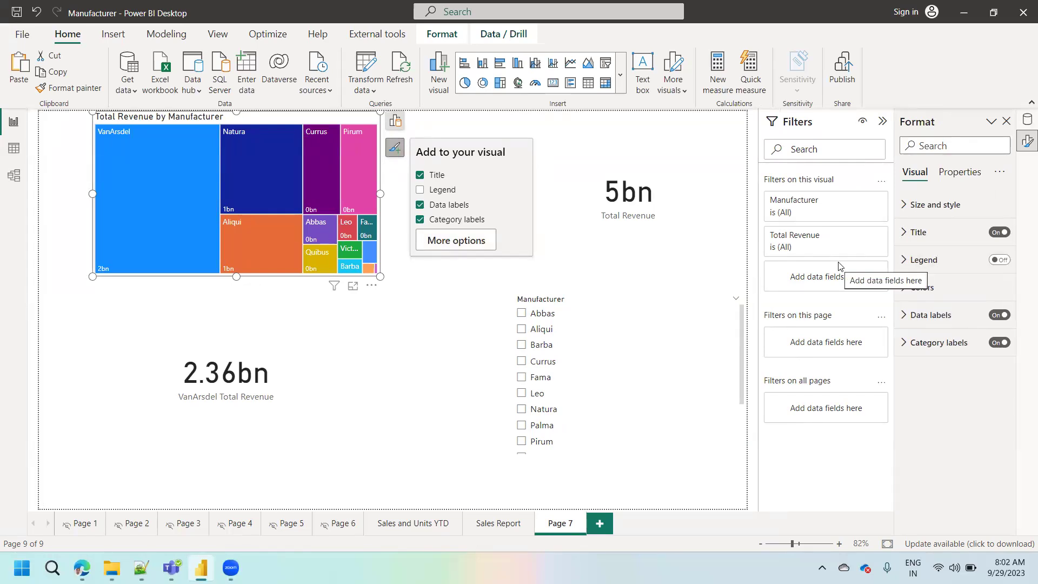
left_click(909, 323)
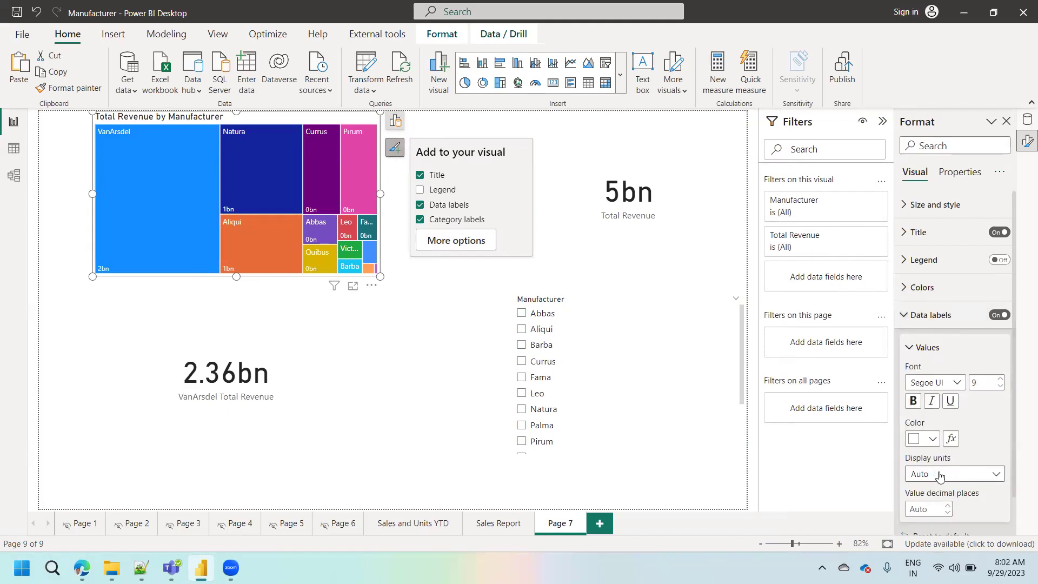
left_click(935, 509)
type("2")
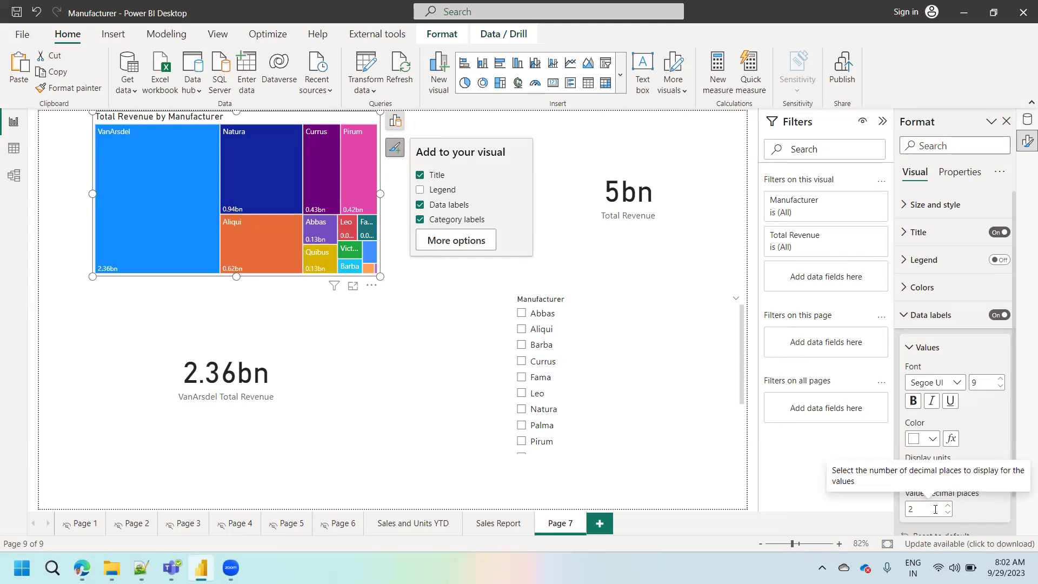
left_click(353, 286)
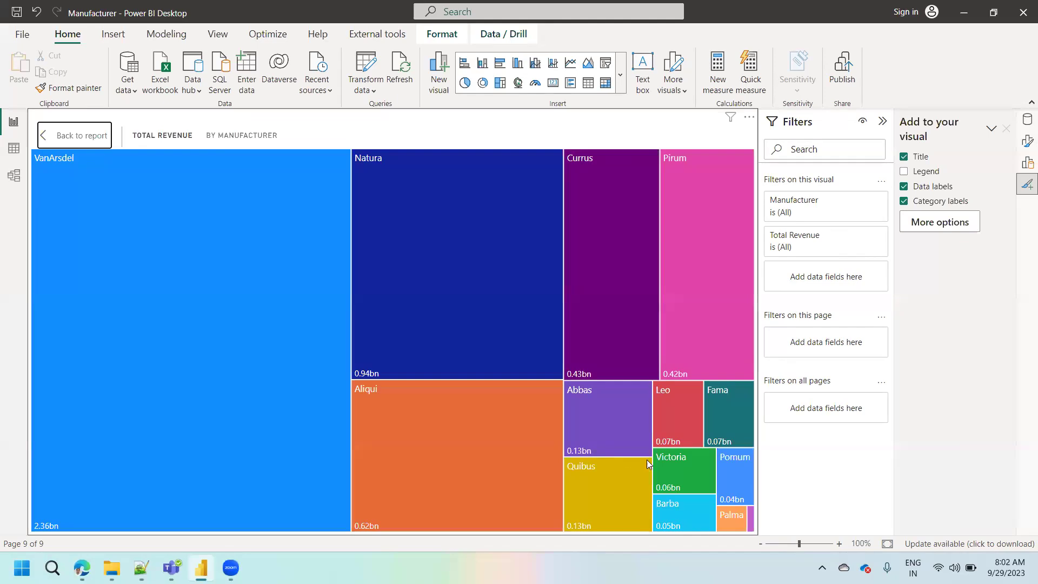
left_click(71, 140)
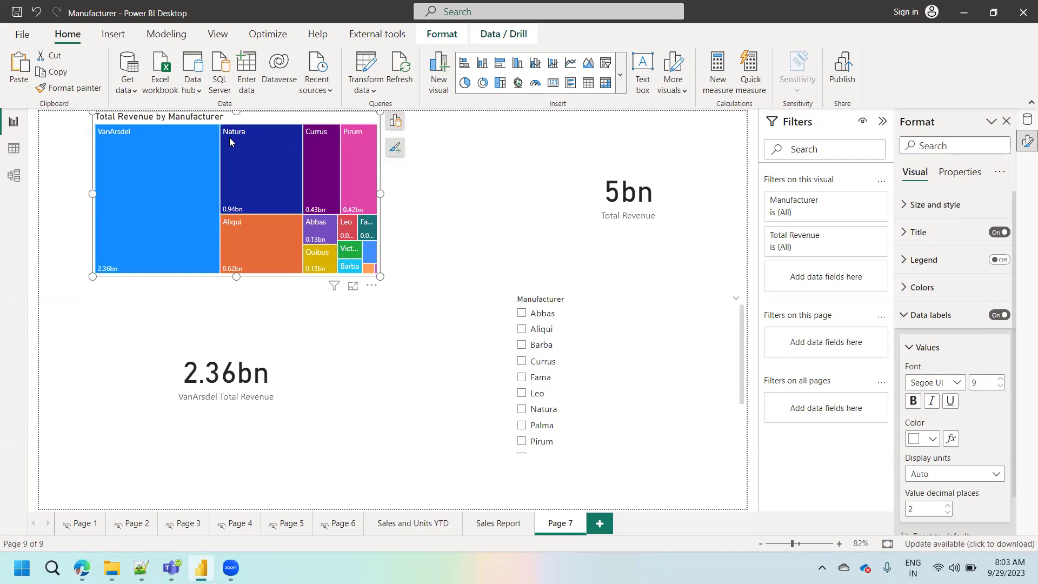
mouse_move(280, 252)
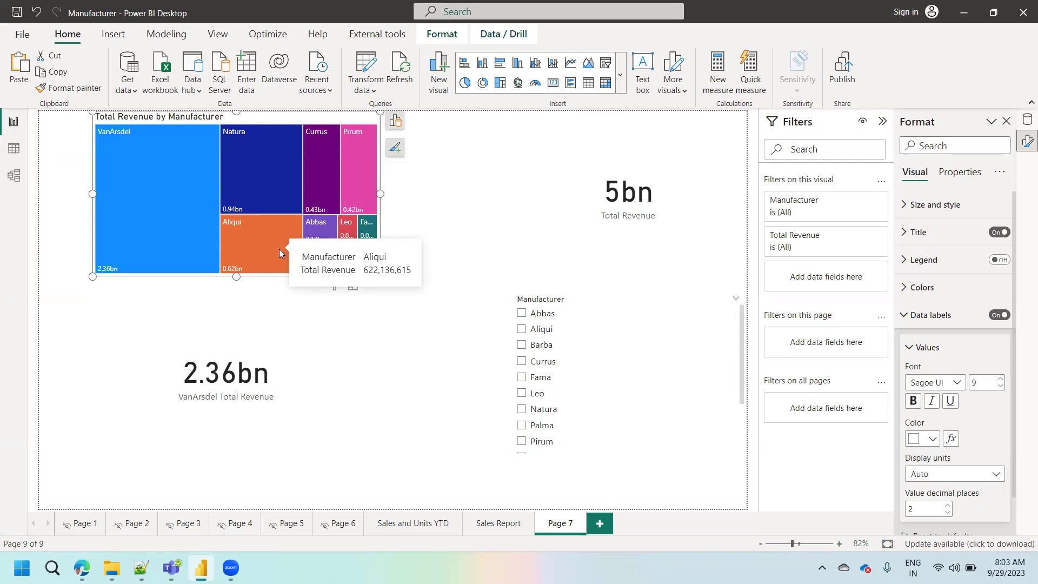
Set the Total Revenue measure's format to 2 decimal places
left_click(1024, 127)
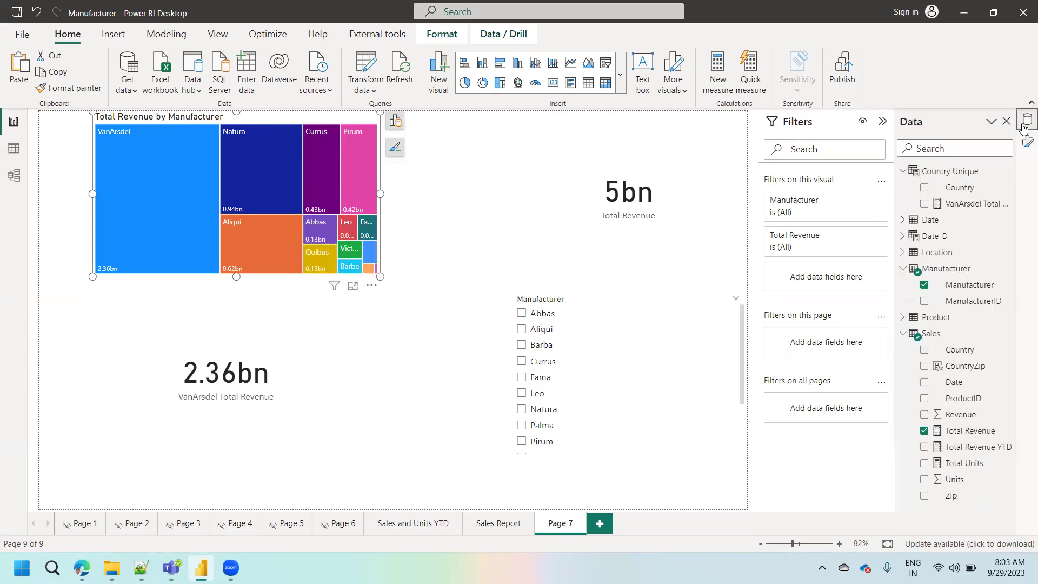
left_click(964, 431)
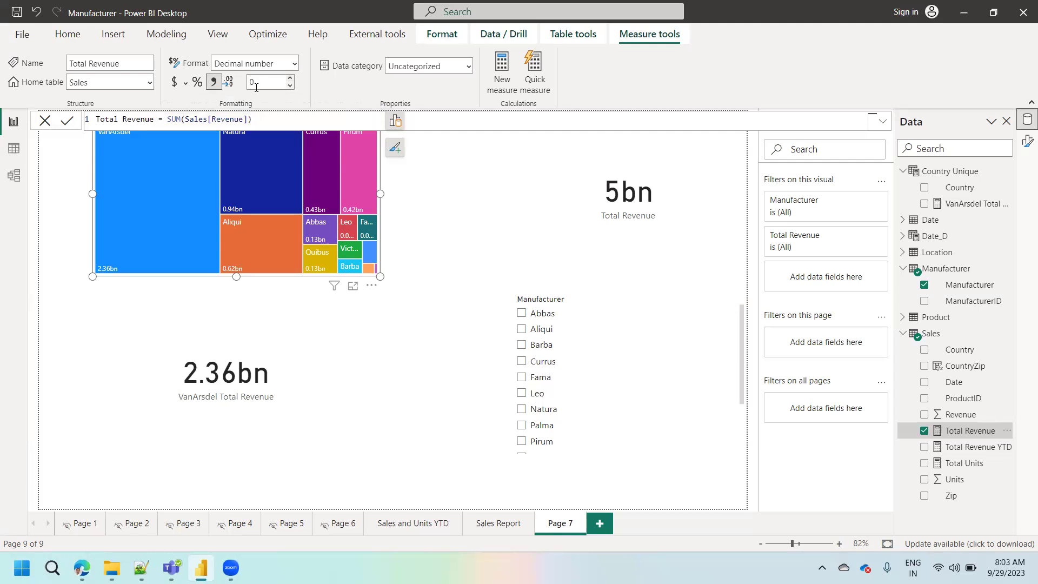
left_click(291, 78)
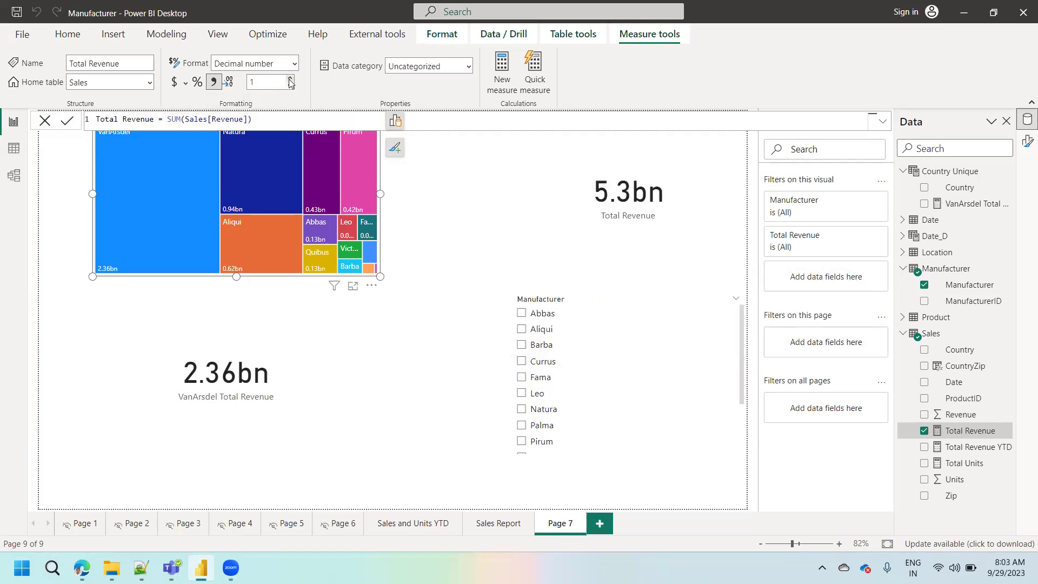
left_click(291, 78)
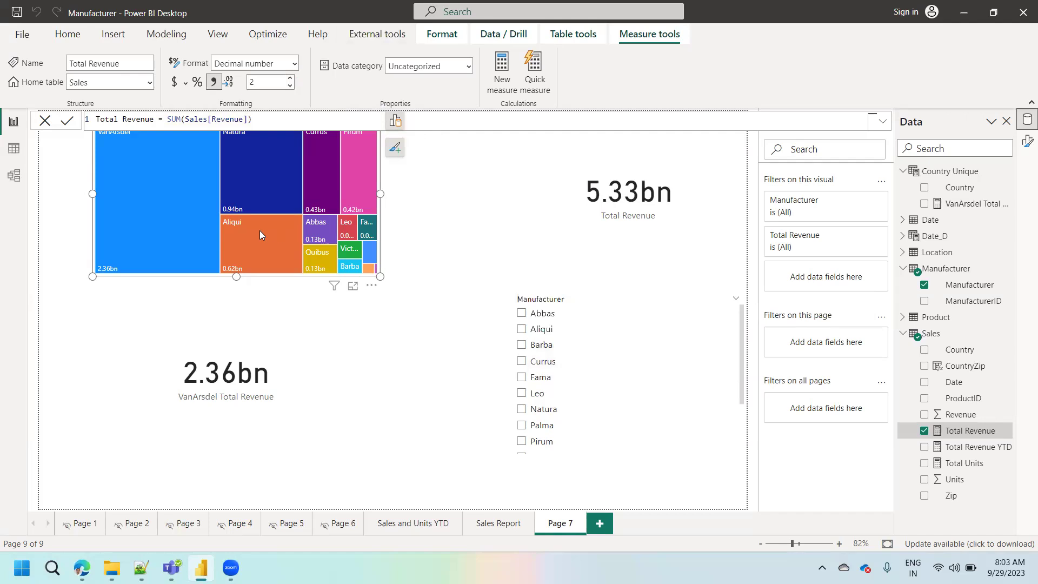
mouse_move(260, 232)
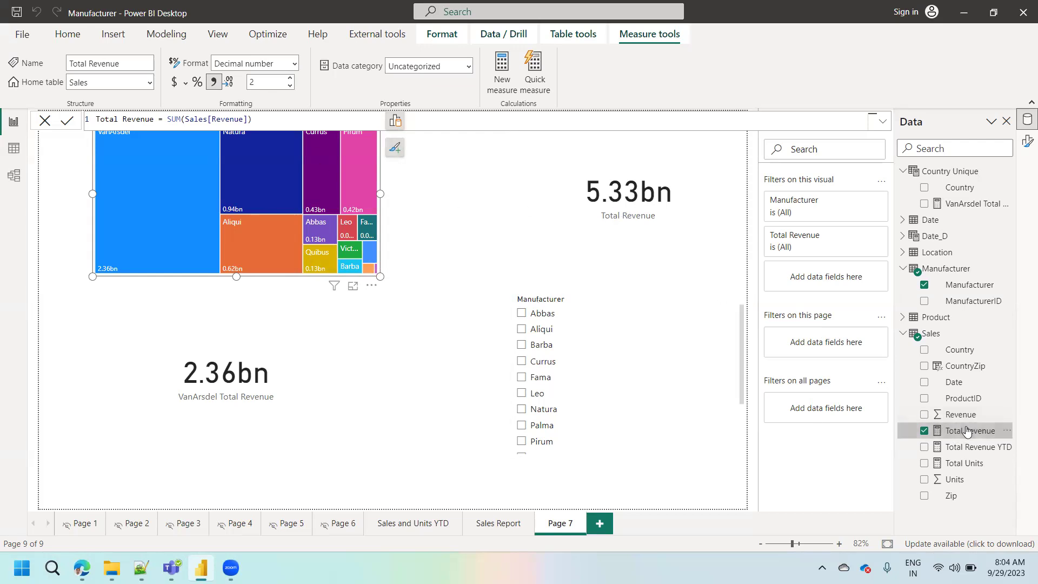
Return the Total Revenue measure's format to 0 decimal places and close its formula editor
left_click(291, 86)
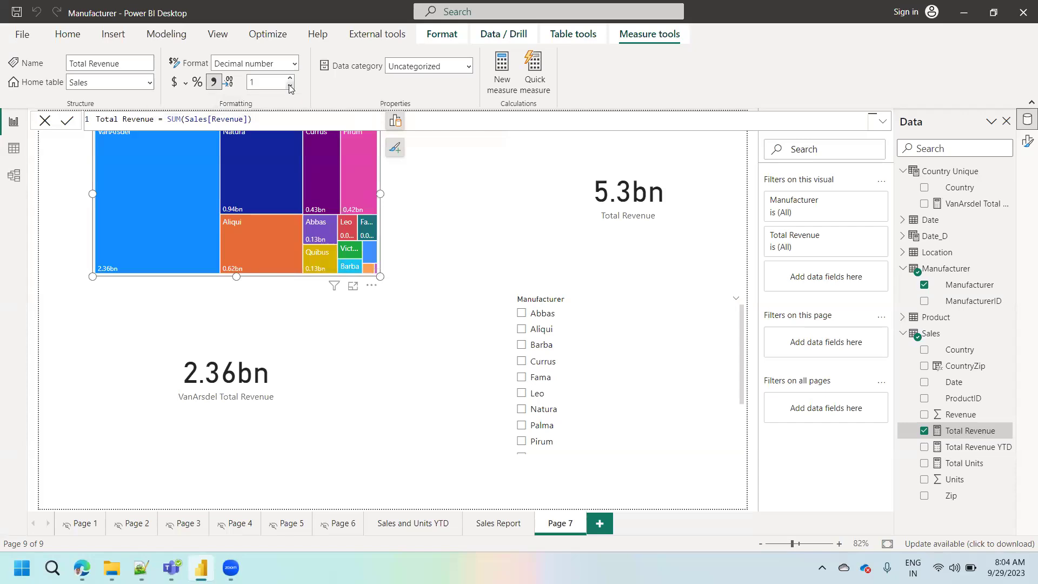
left_click(290, 87)
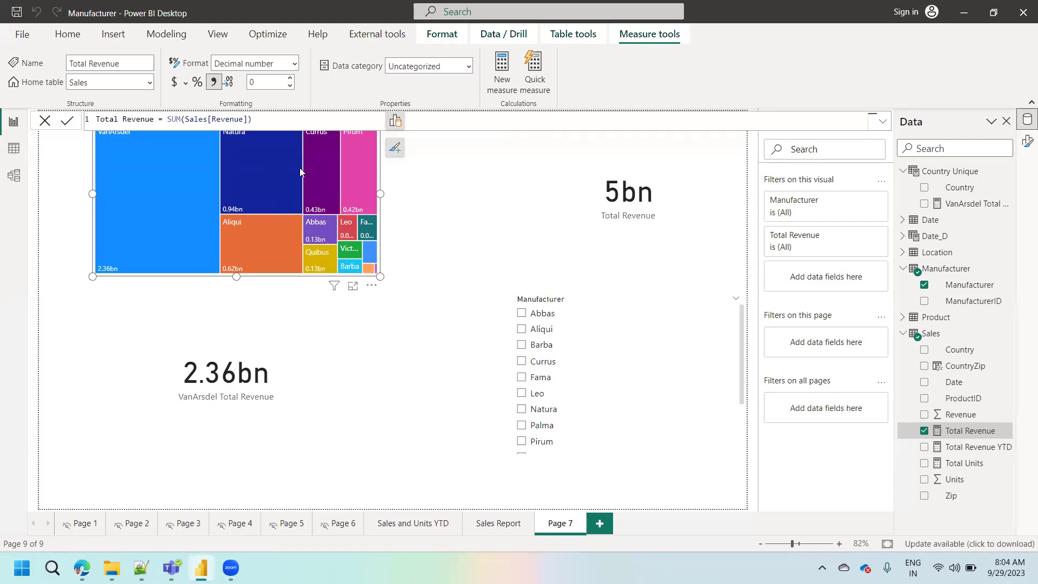
mouse_move(295, 225)
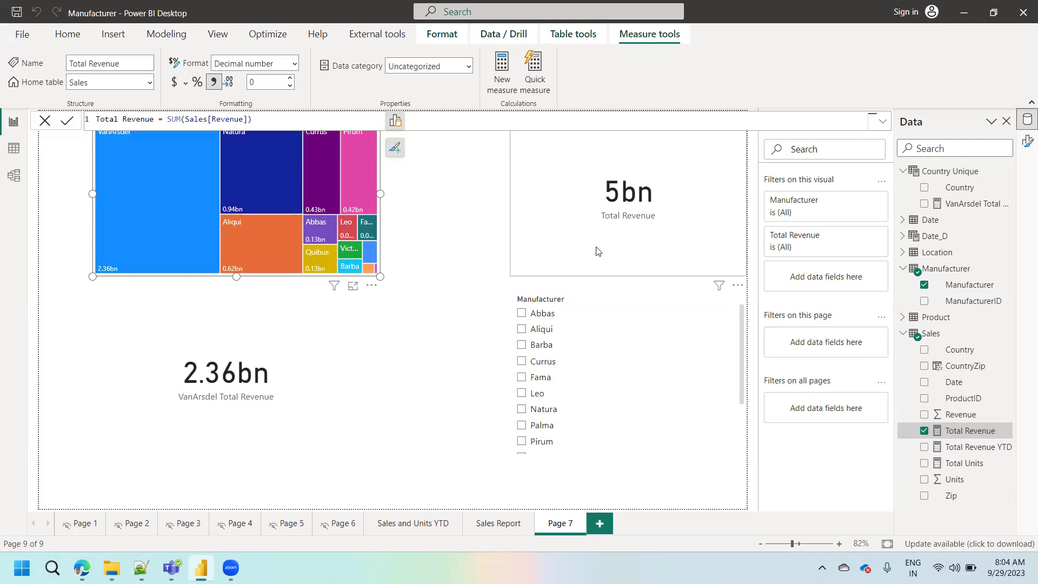
left_click(45, 120)
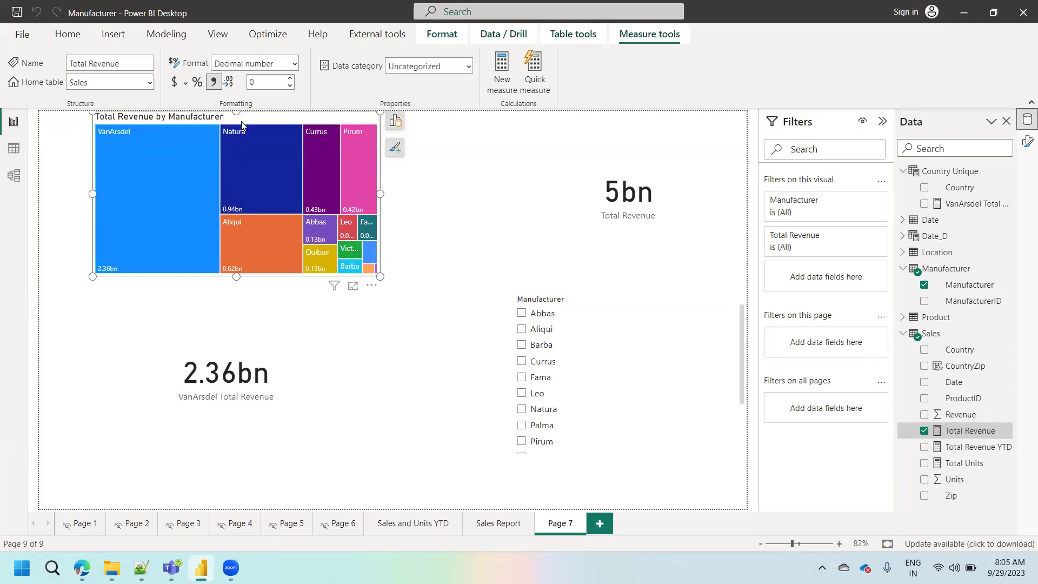
Delete the treemap, the Total Revenue card, the Manufacturer slicer and the VanArsdel Total Revenue card from Page 7
key("Delete")
left_click(608, 212)
key("Delete")
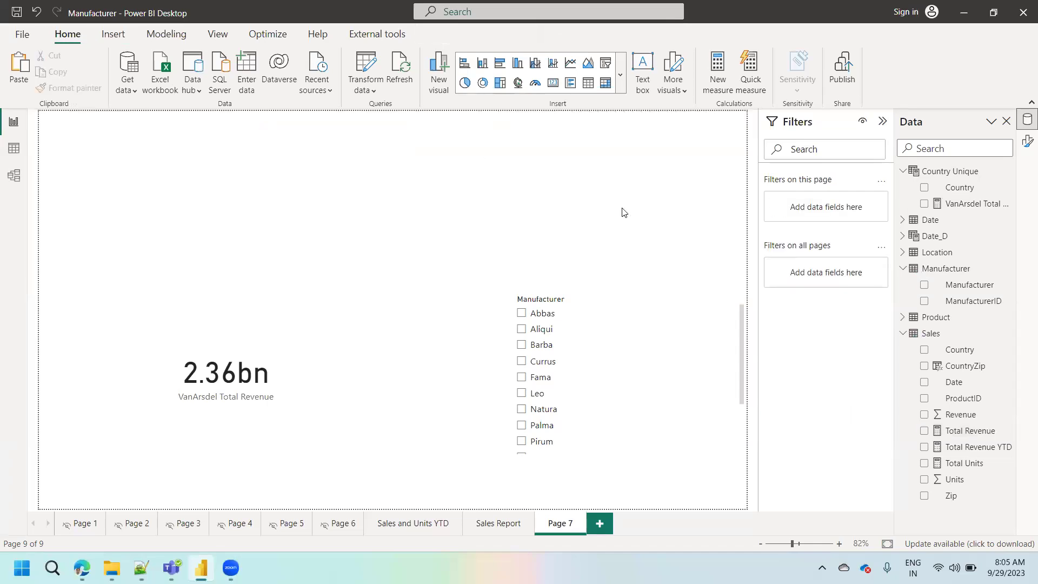
left_click(545, 306)
key("Delete")
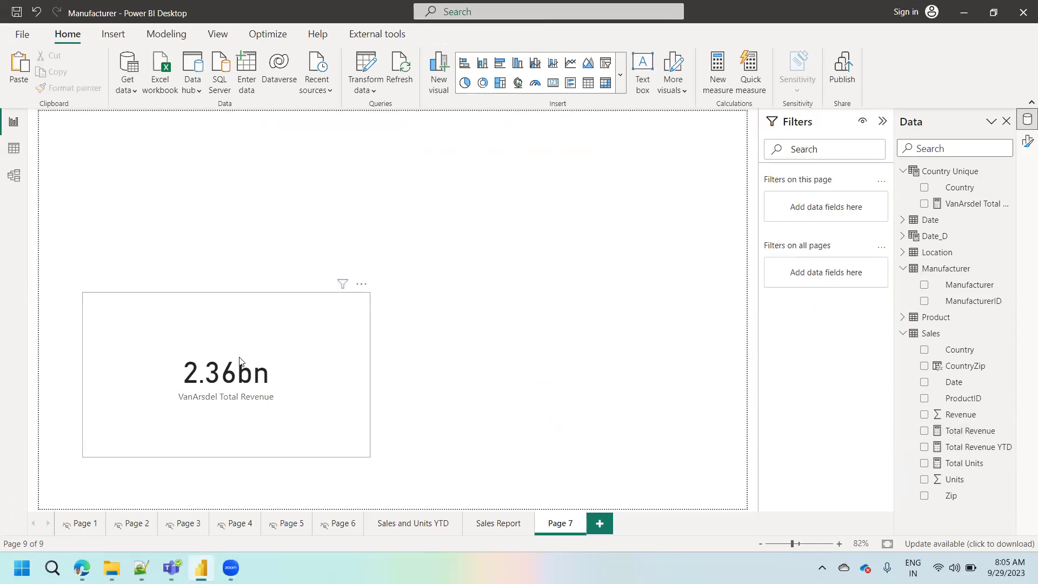
left_click(242, 360)
key("Delete")
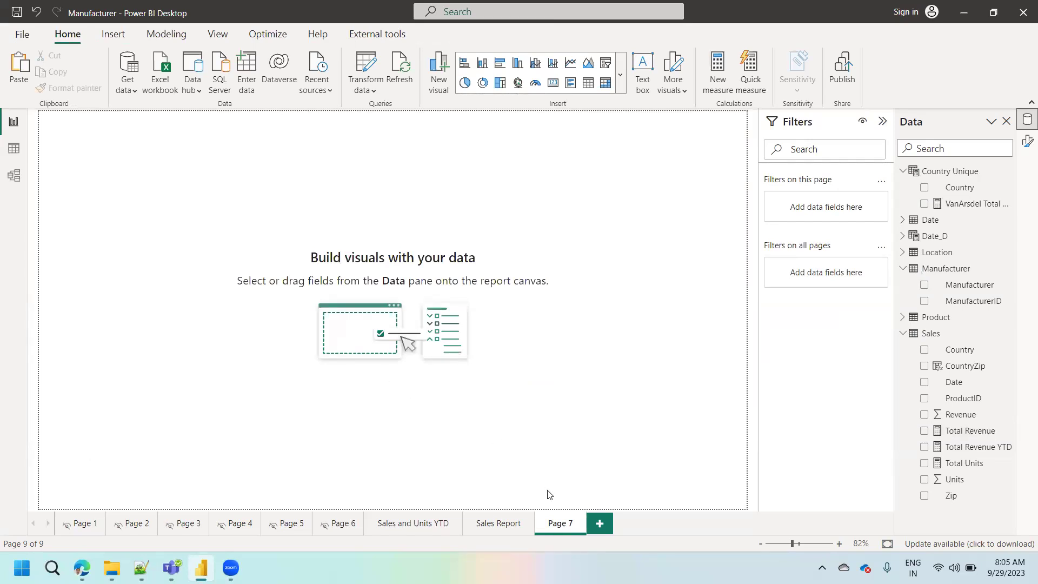
Rename Page 7 as Trend Report
double_click(558, 526)
type("Trend")
type(" Report")
left_click(527, 362)
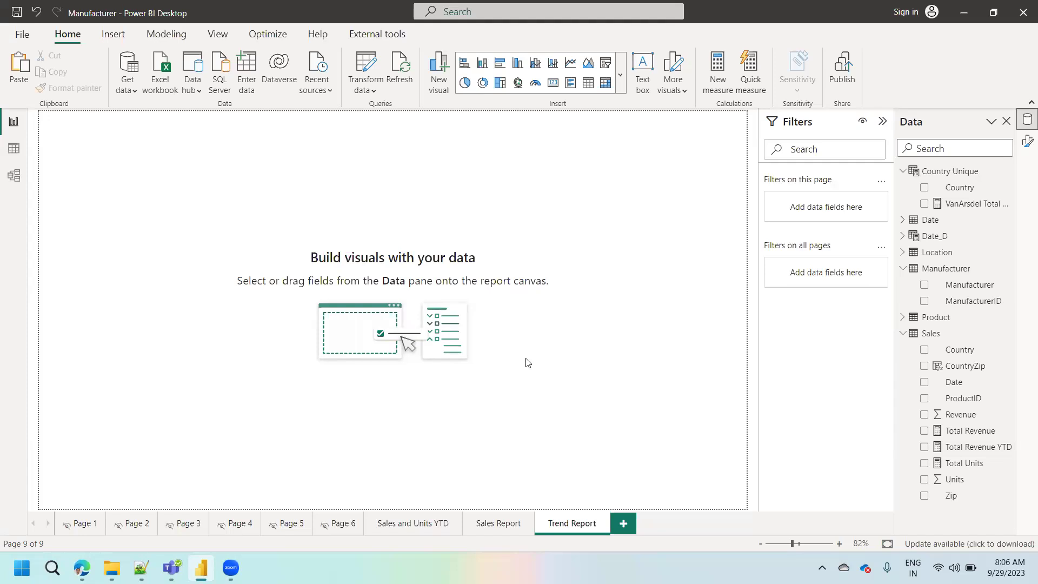
Insert an enlarged line and clustered column chart in the upper-left area of the Trend Report page and open its data field settings
left_click(621, 91)
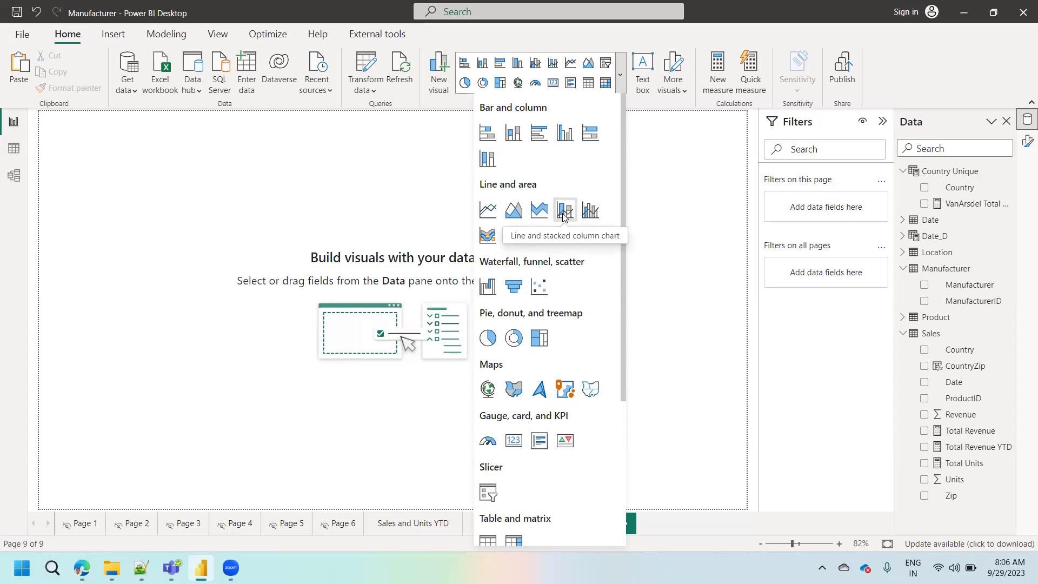
left_click(591, 210)
left_click_drag(113, 205, 193, 221)
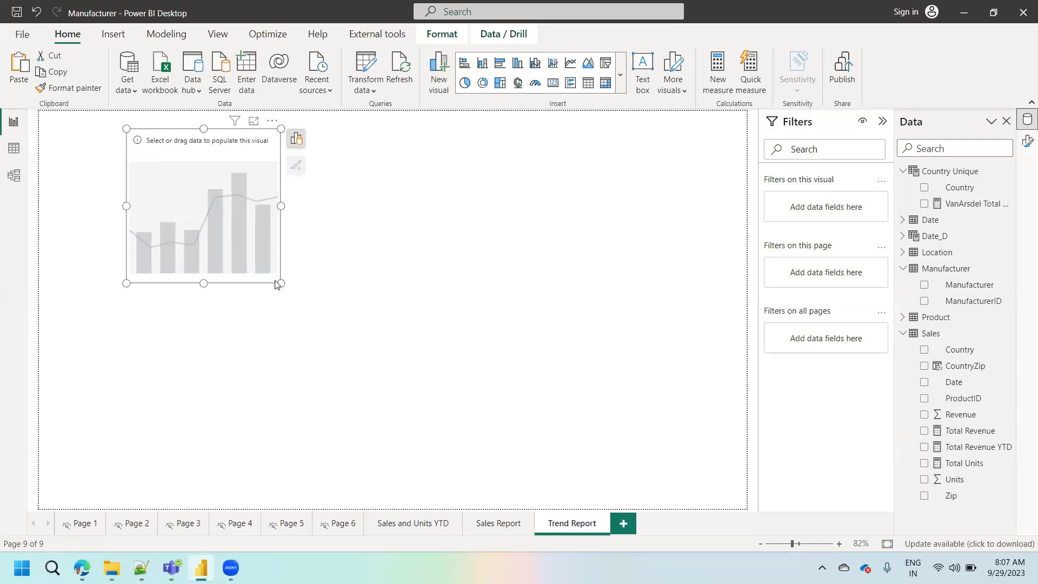
left_click_drag(278, 283, 443, 320)
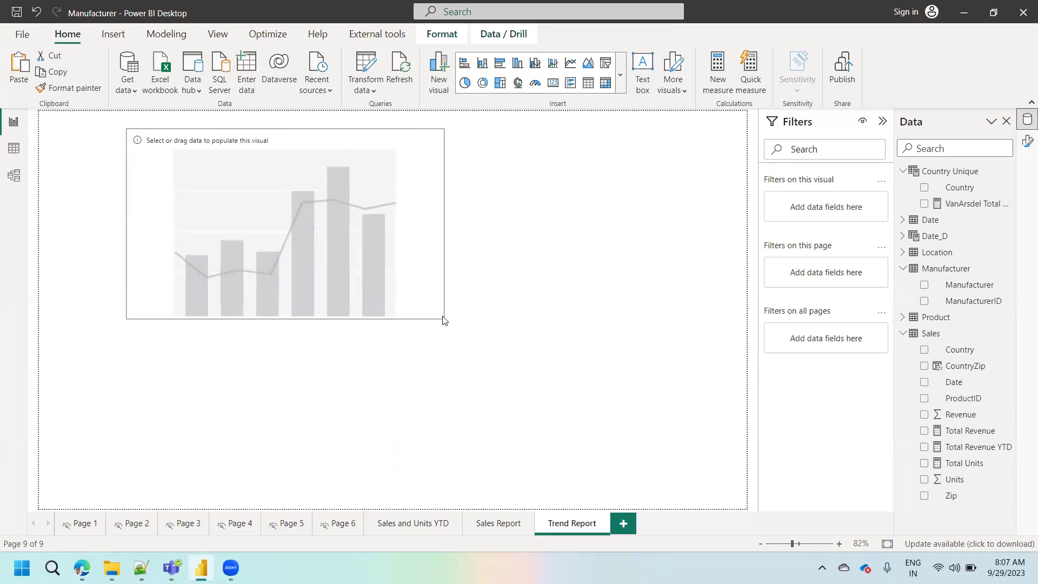
left_click_drag(294, 232, 289, 229)
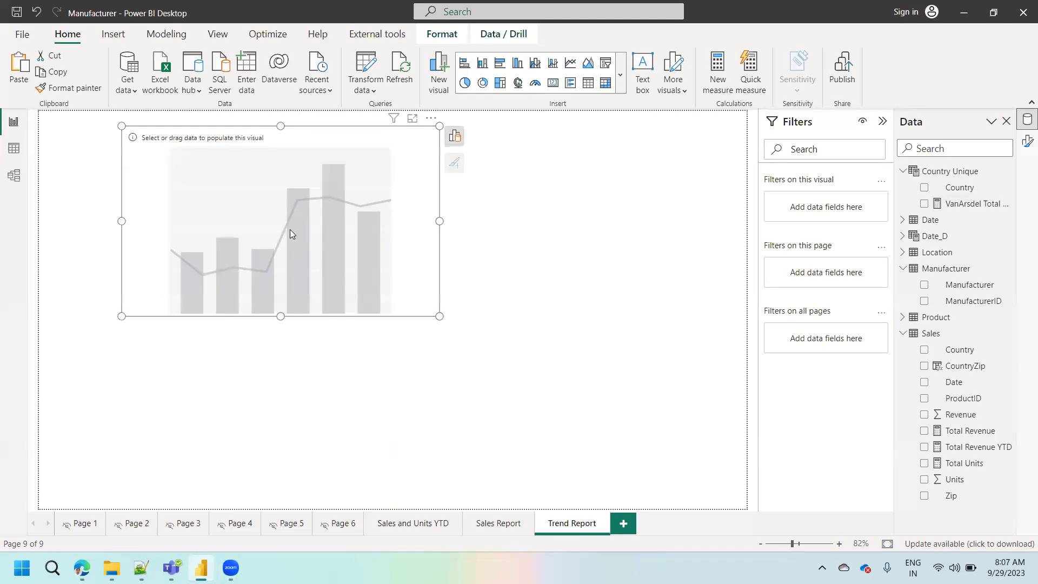
left_click(455, 135)
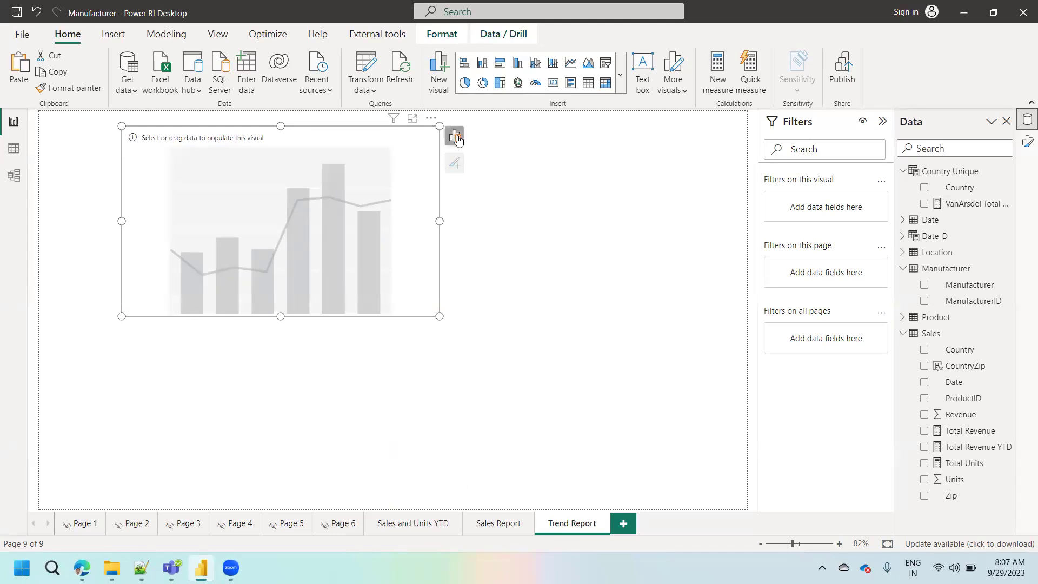
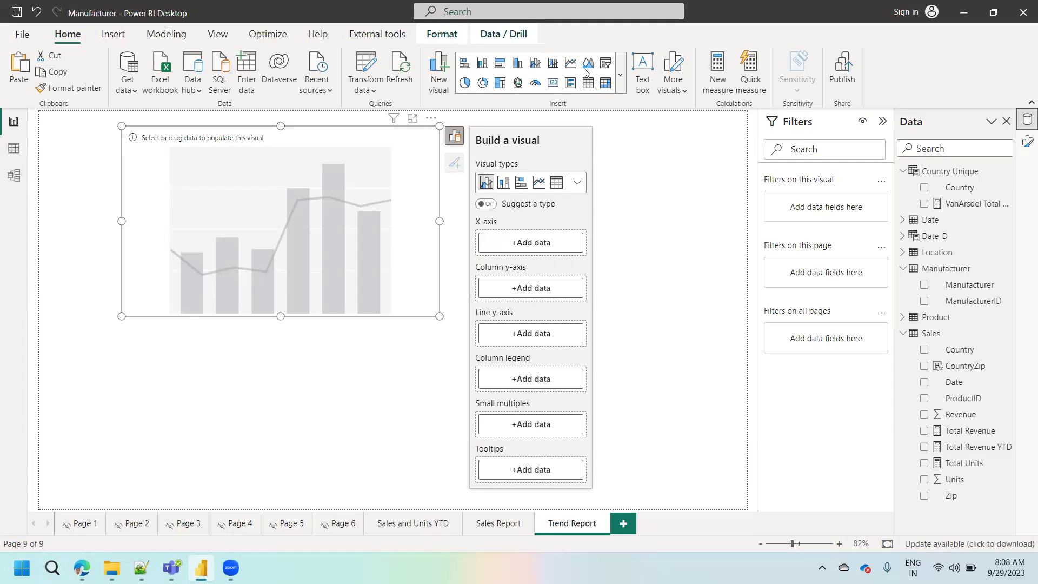
Try to assign the Sales table's Total Revenue measure to the chart's X-axis
left_click(545, 250)
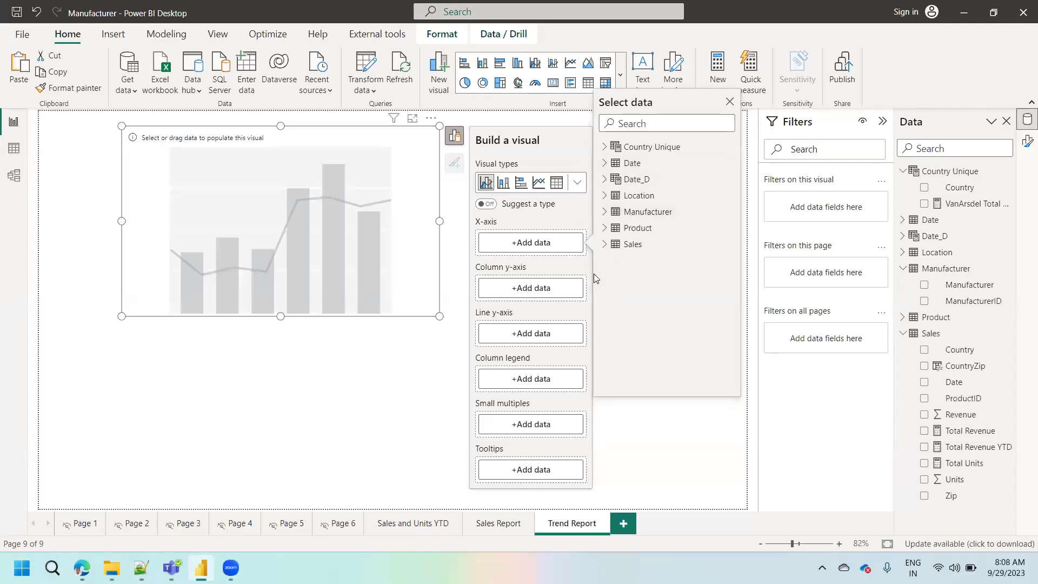
left_click(606, 244)
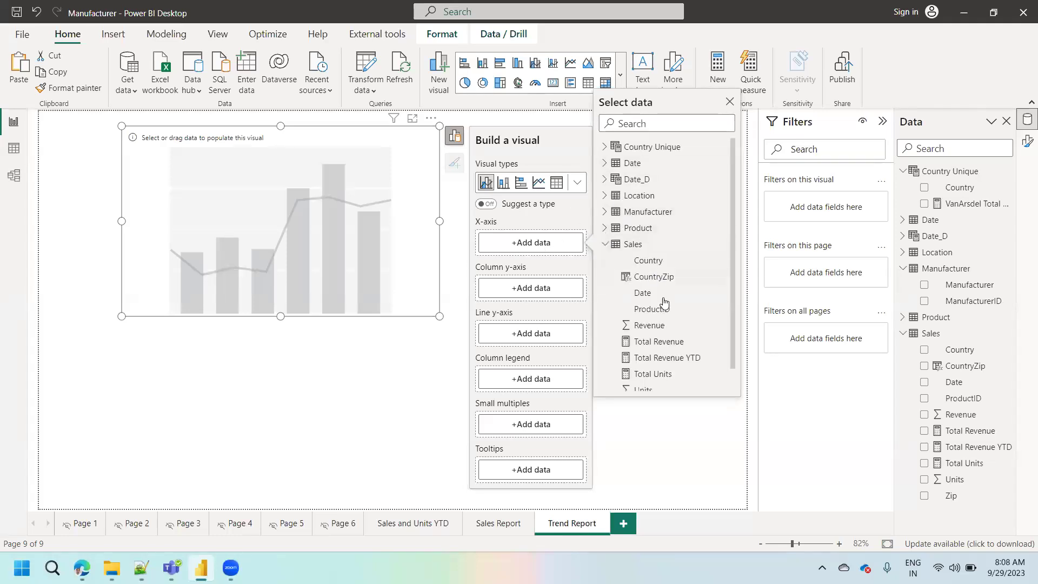
left_click(656, 344)
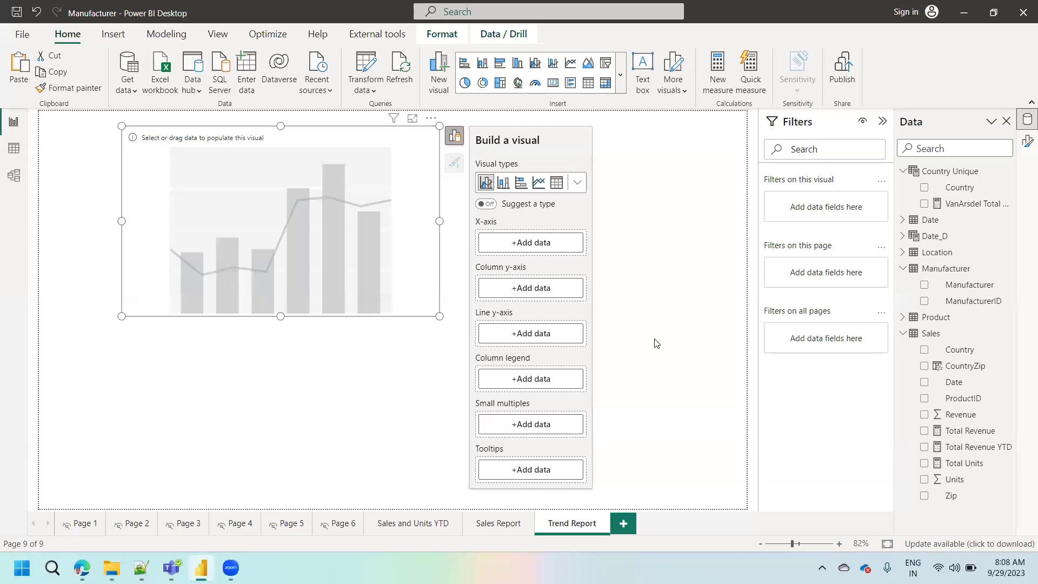
left_click(519, 244)
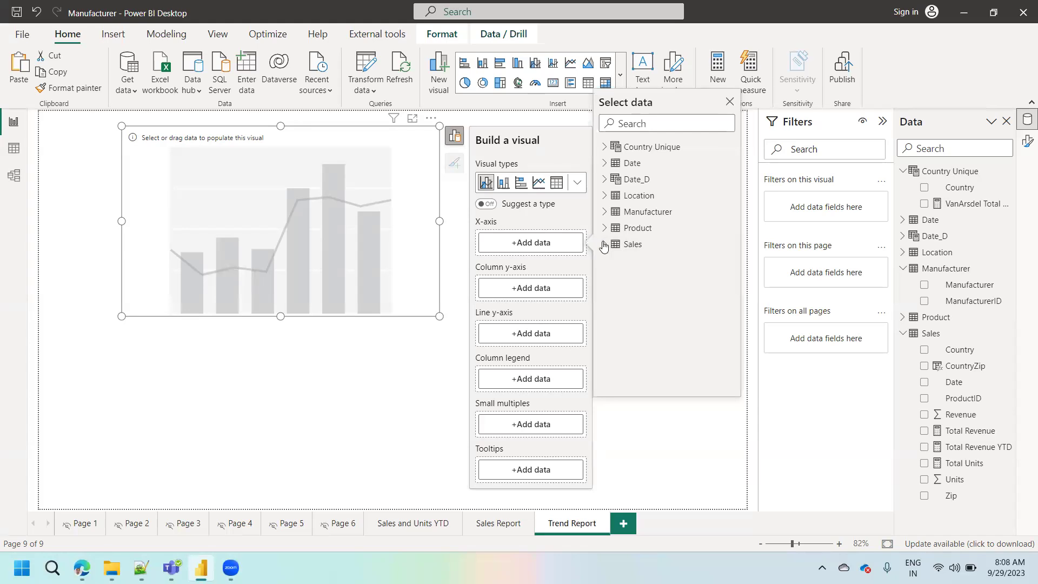
left_click(604, 246)
left_click(664, 346)
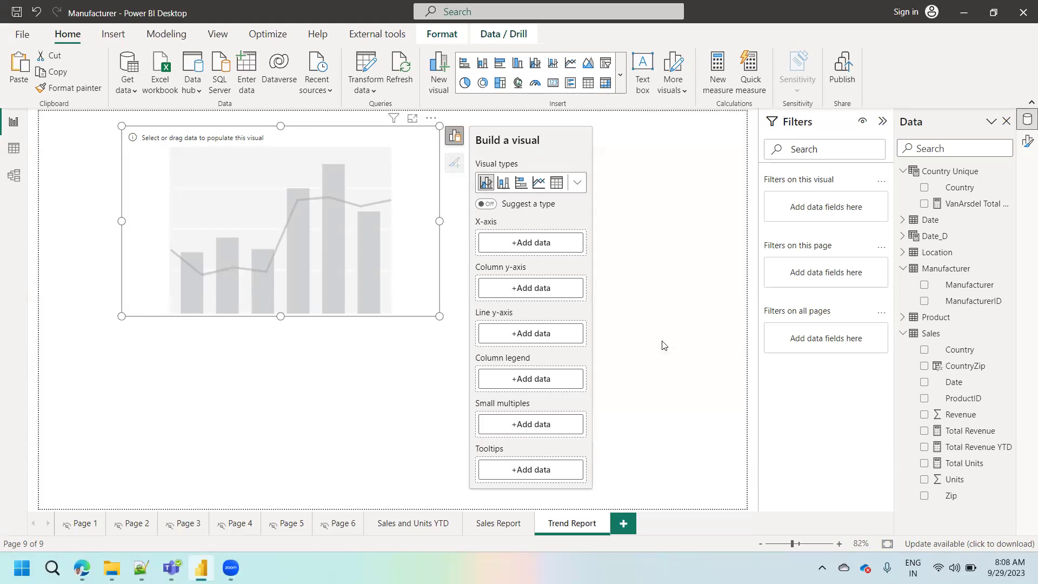
Assign Year from the Date table's Date Hierarchy to the chart's X-axis
left_click(535, 248)
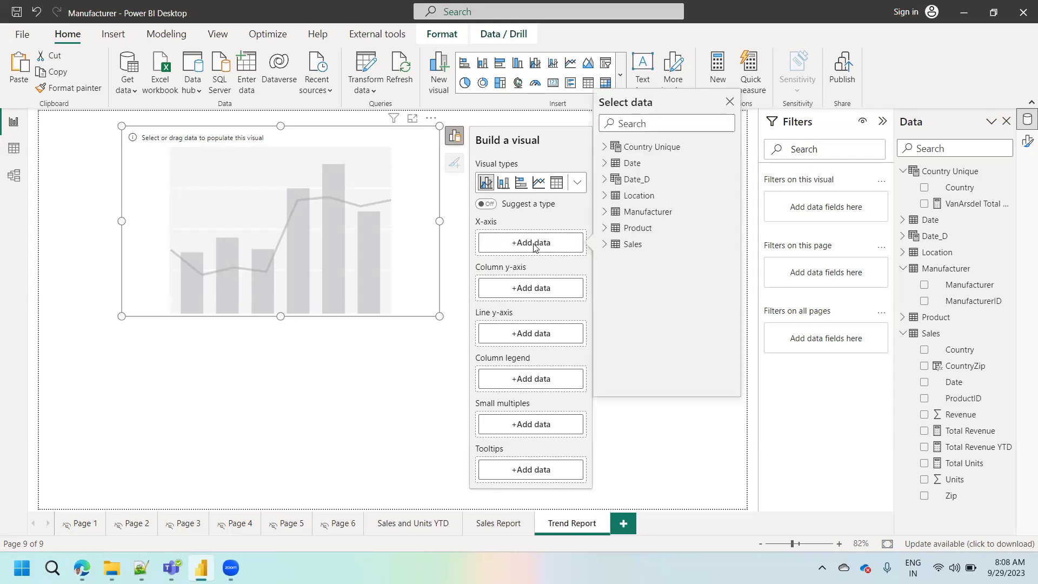
left_click(605, 164)
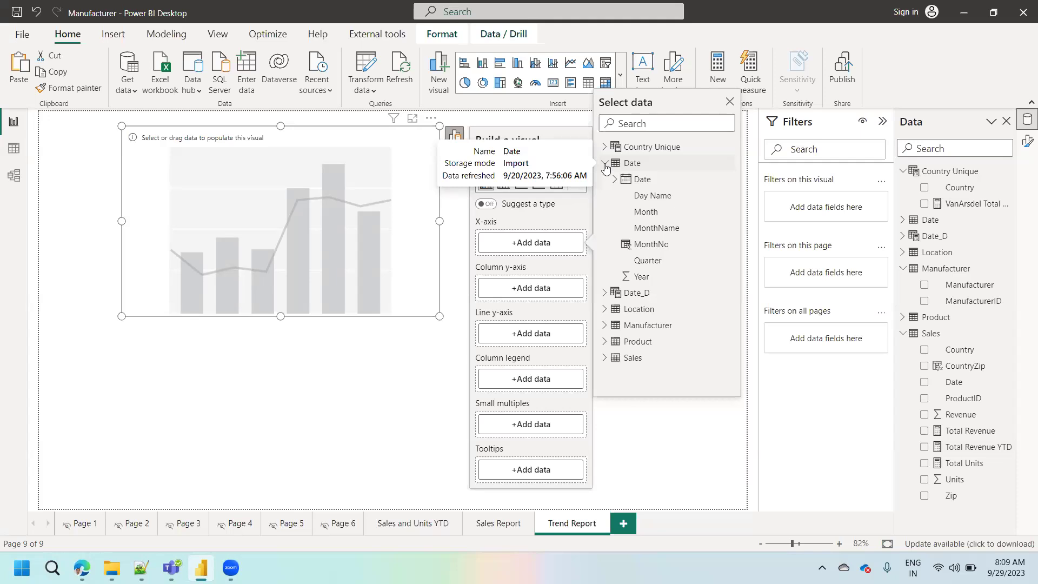
left_click(617, 181)
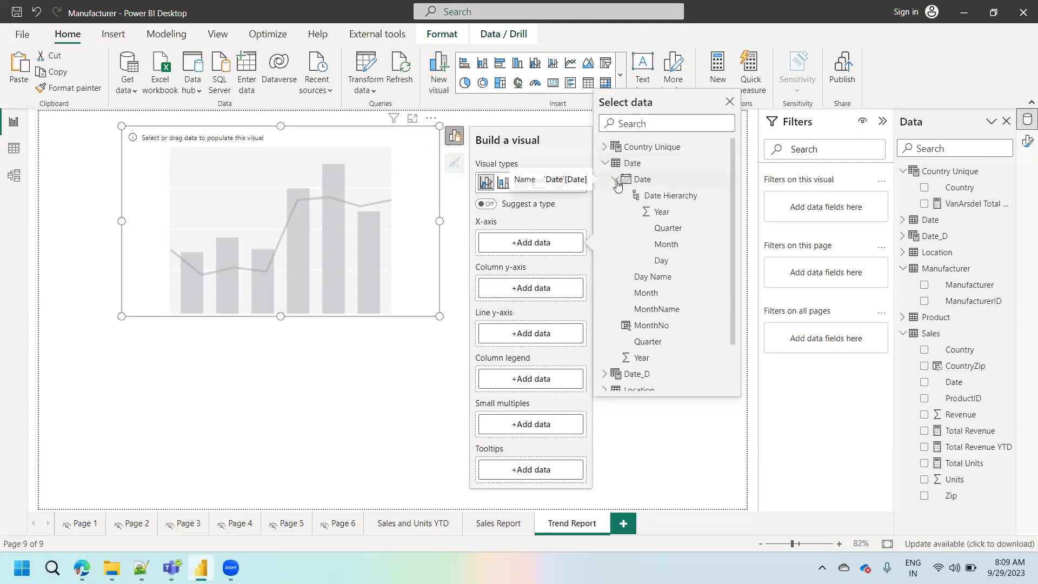
left_click(661, 212)
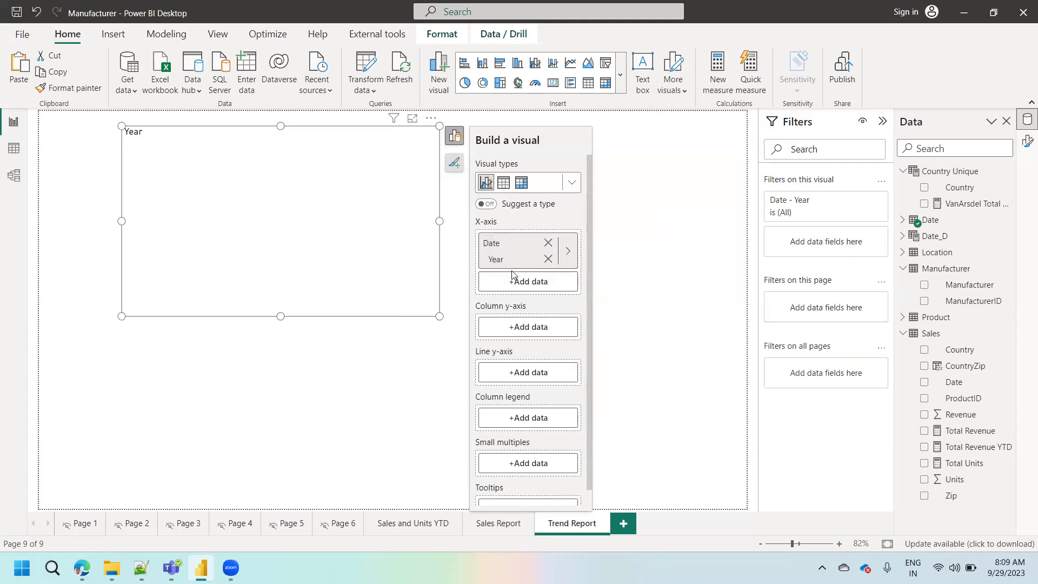
Add the Sales table's Total Revenue measure to the column y-axis and enlarge the chart, mainly in width
left_click(518, 329)
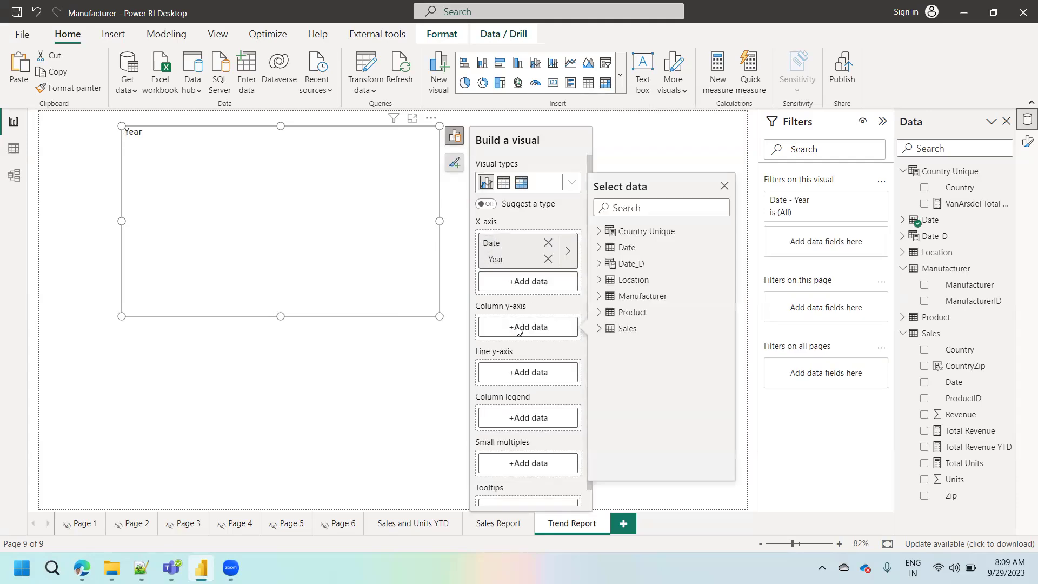
left_click(598, 334)
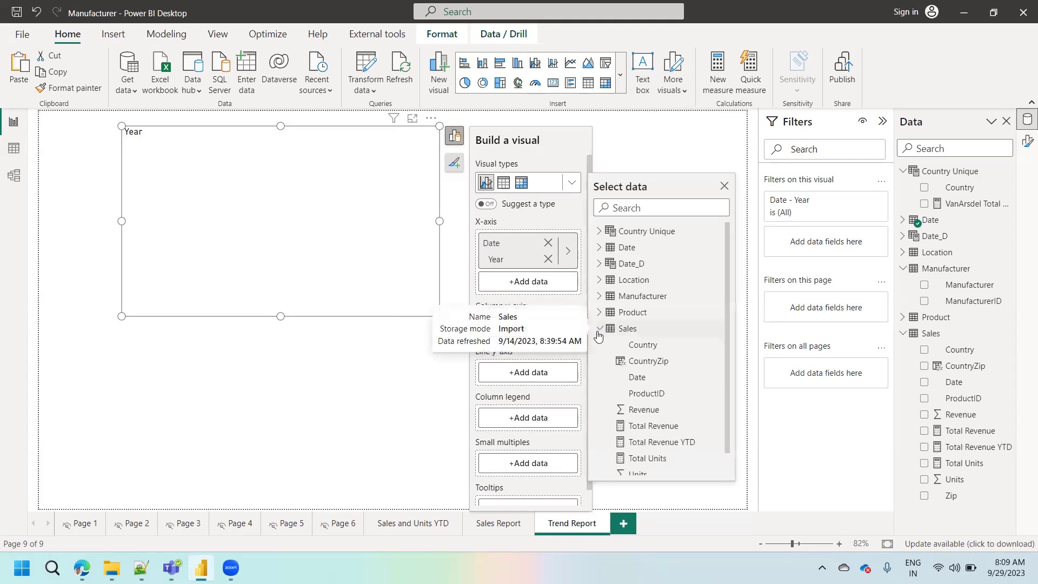
left_click(654, 426)
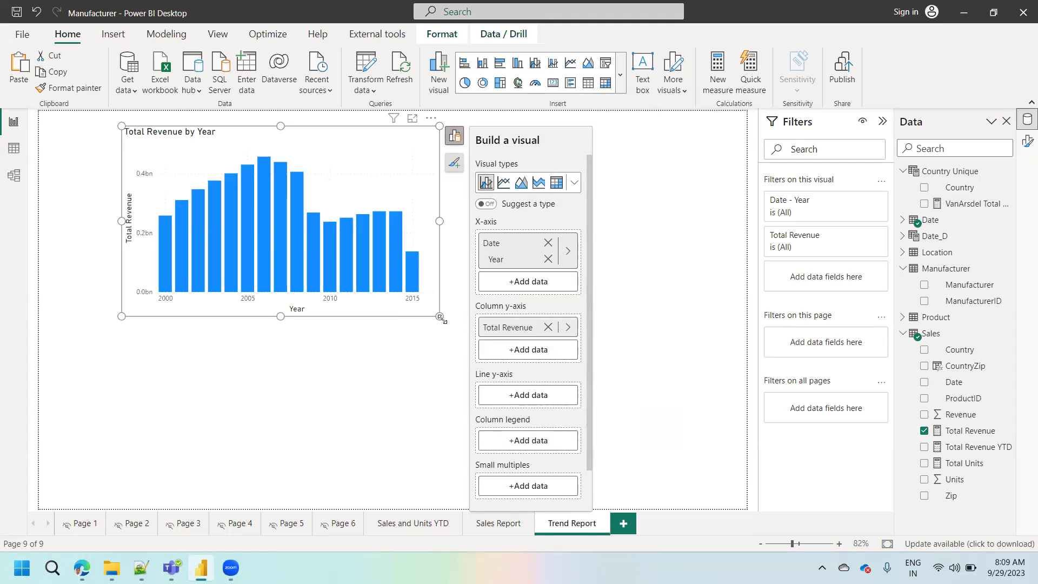
left_click_drag(440, 316, 567, 345)
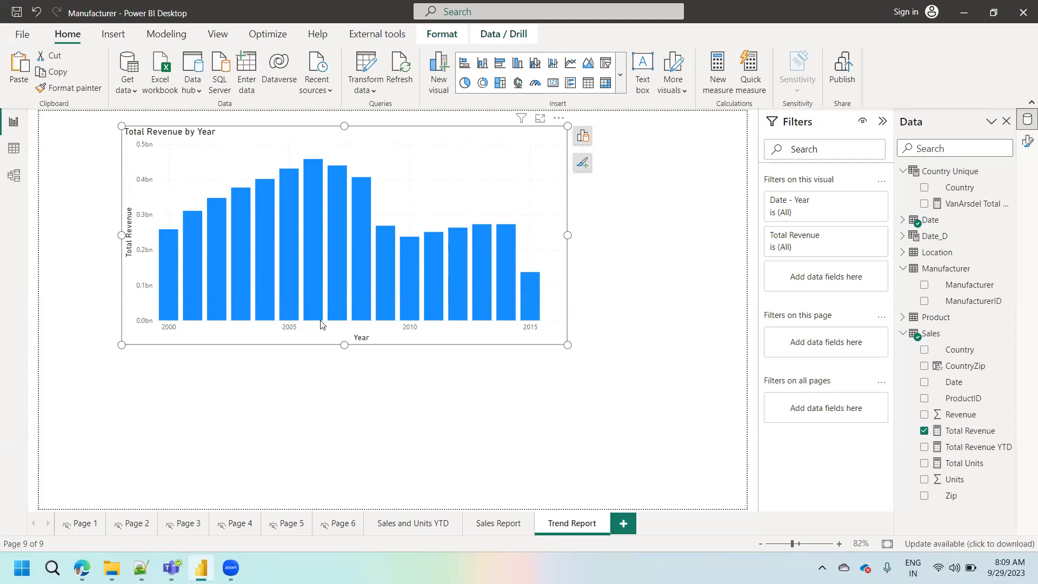
mouse_move(180, 275)
Add the Sales table's Total Units measure to the chart's line y-axis
left_click(583, 136)
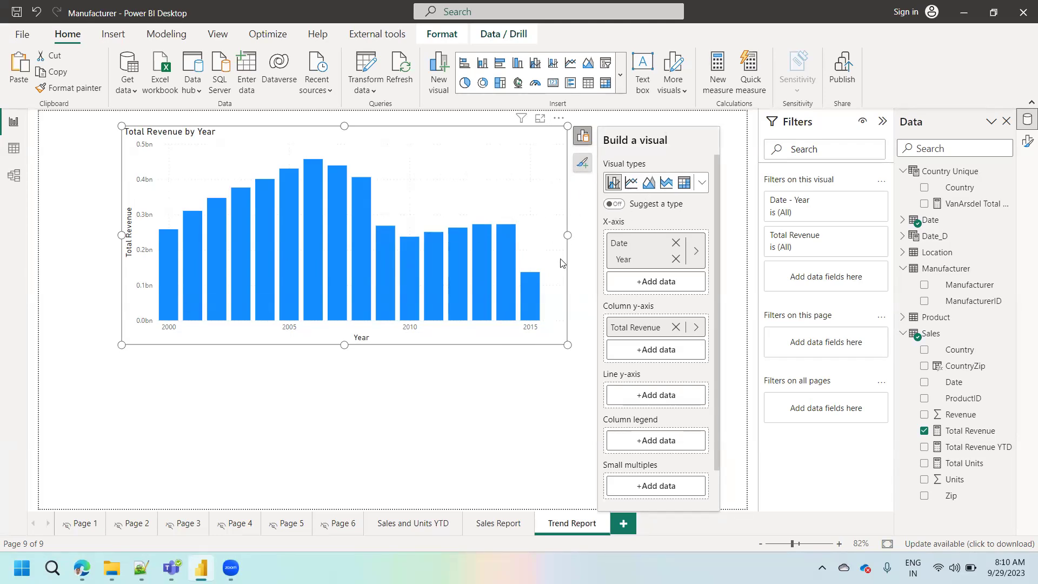
left_click(651, 399)
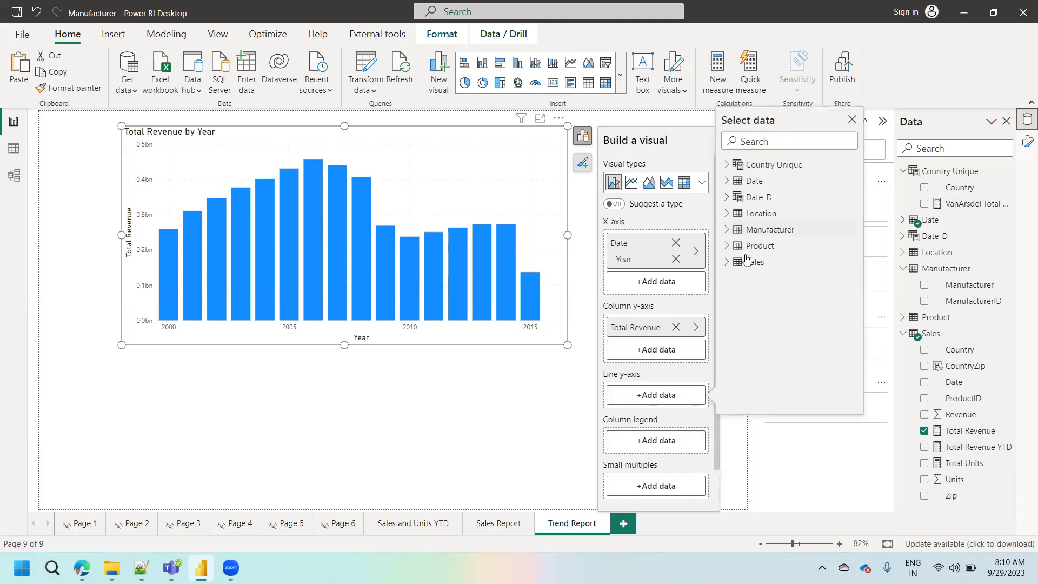
left_click(728, 263)
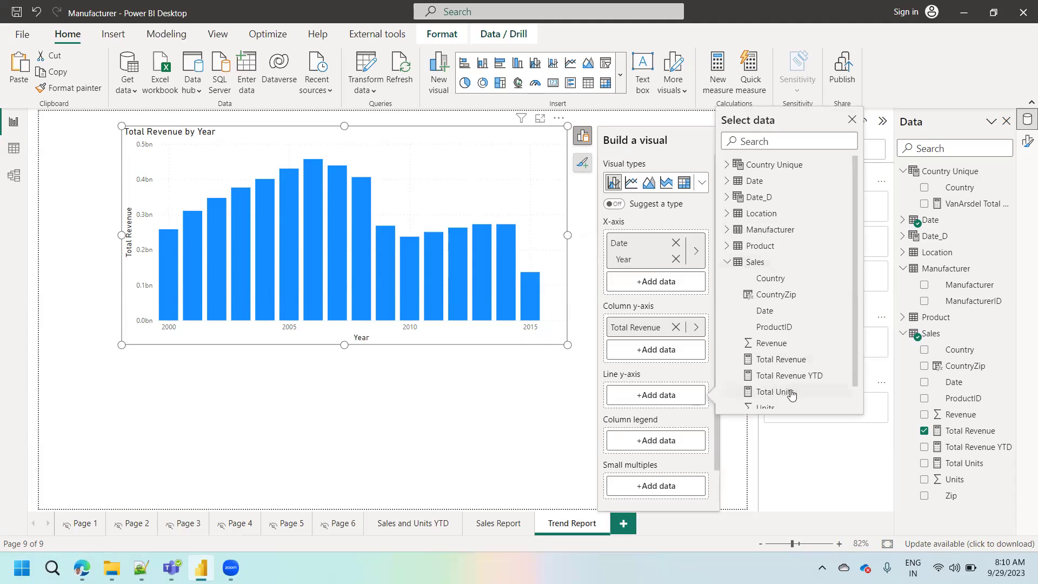
scroll(854, 366, "down", 1)
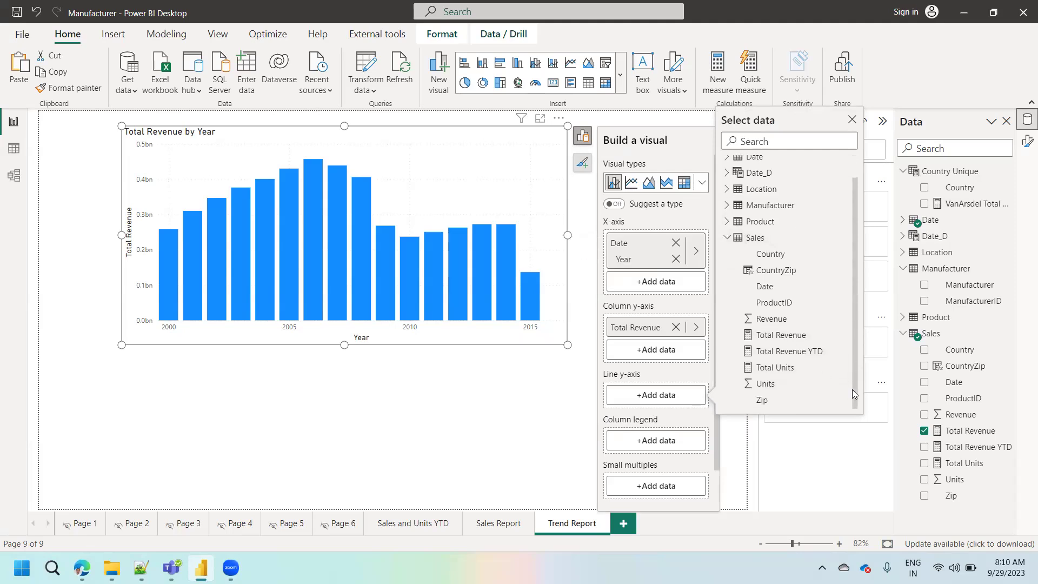
left_click(782, 369)
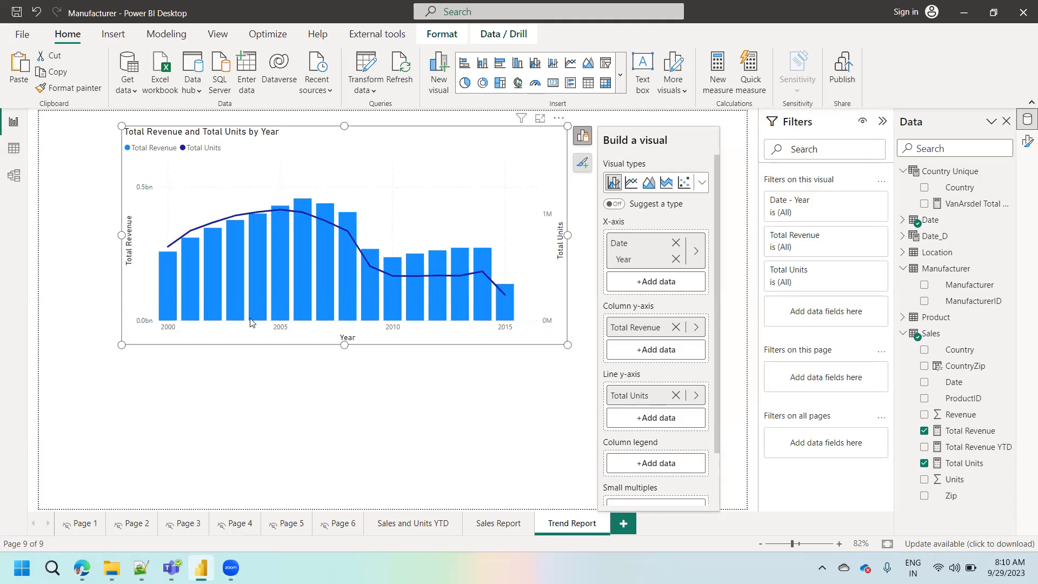
Examine the yearly revenue columns and units line in focus mode, then return to the report
mouse_move(252, 322)
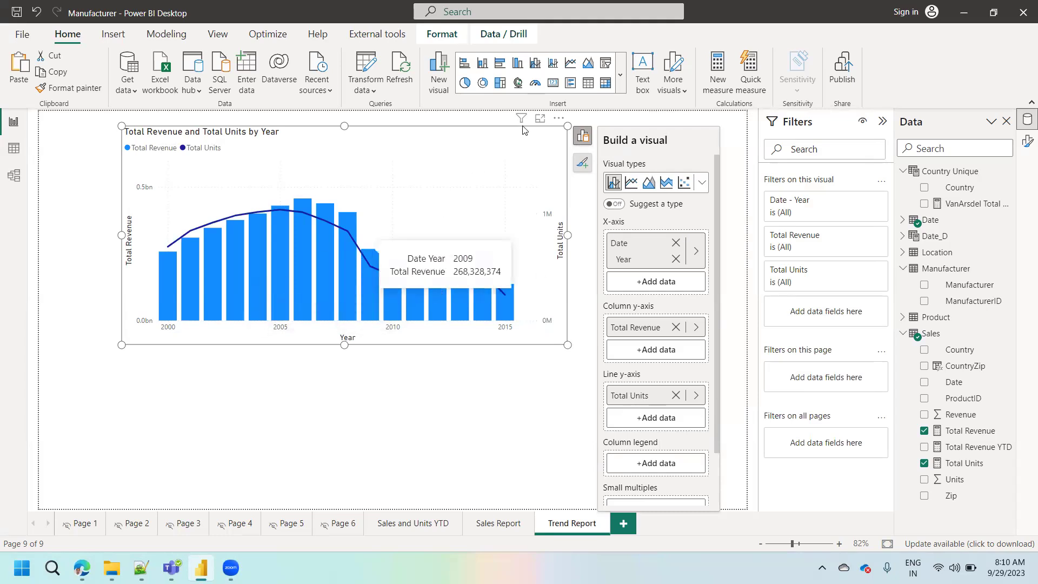
left_click(540, 118)
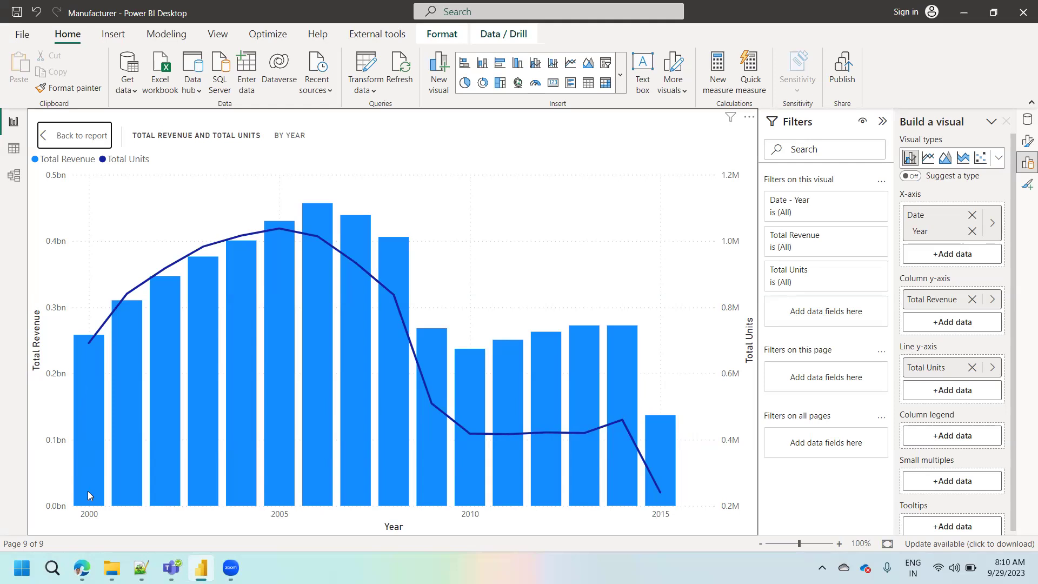
mouse_move(88, 492)
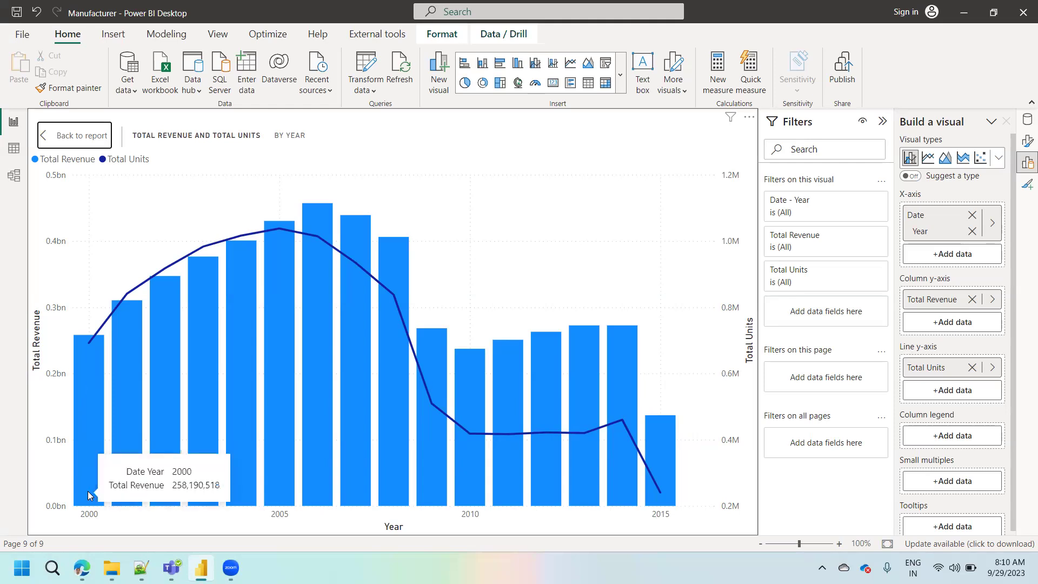
mouse_move(156, 475)
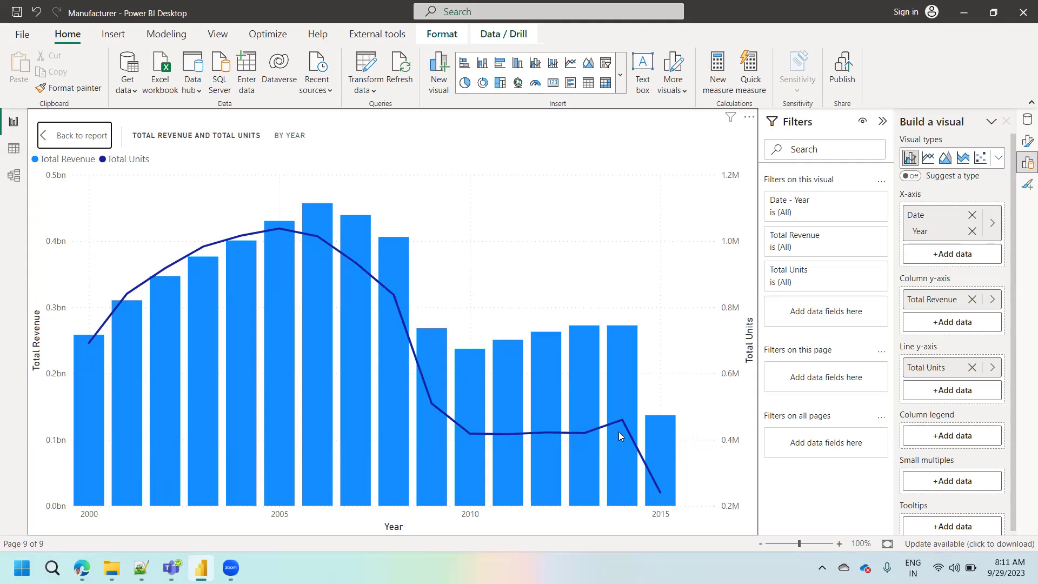
mouse_move(652, 473)
left_click(92, 139)
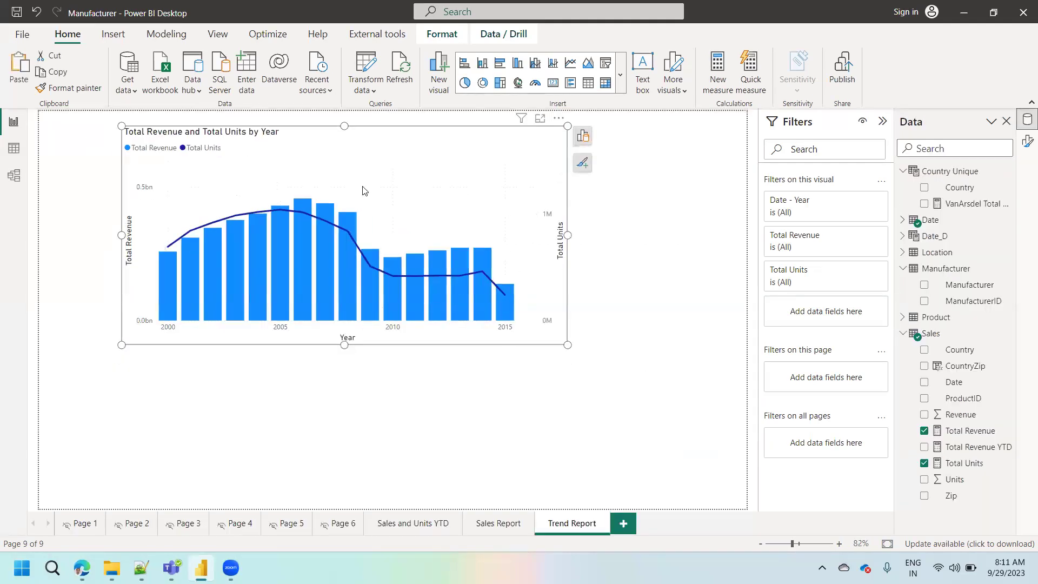
Turn on data labels and markers for the line and clustered column chart
left_click(582, 165)
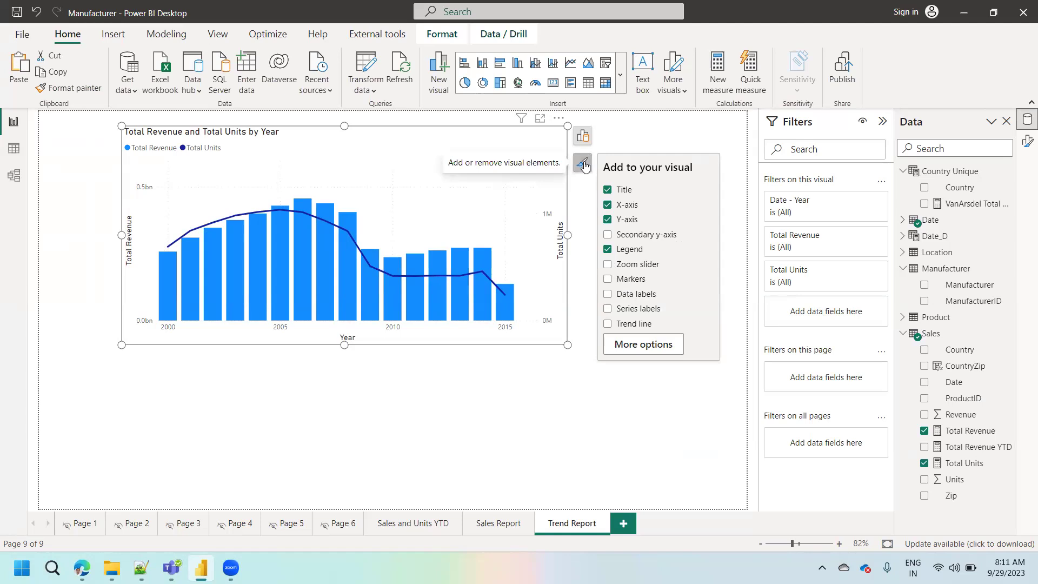
left_click(633, 299)
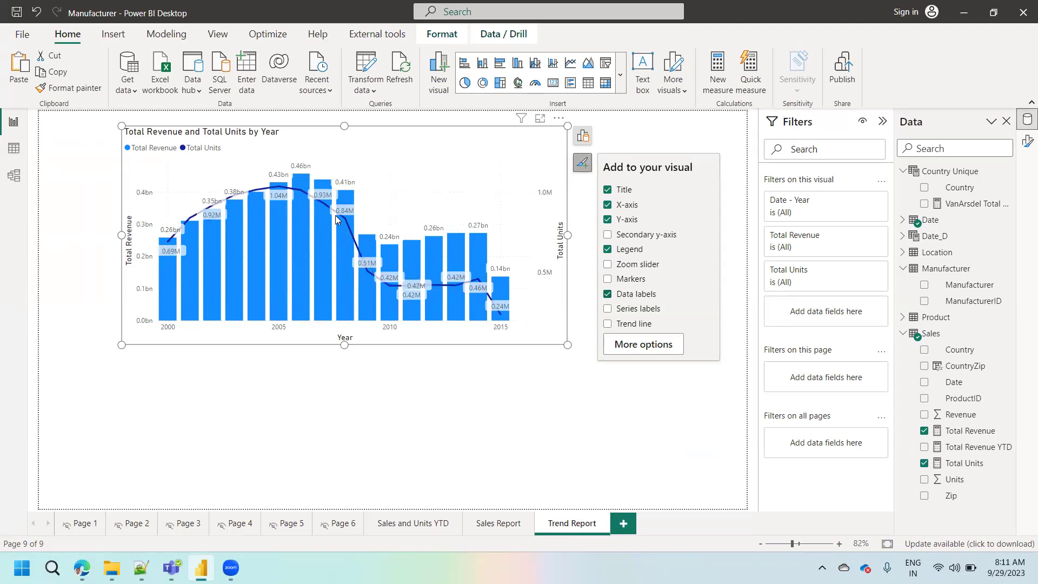
mouse_move(447, 292)
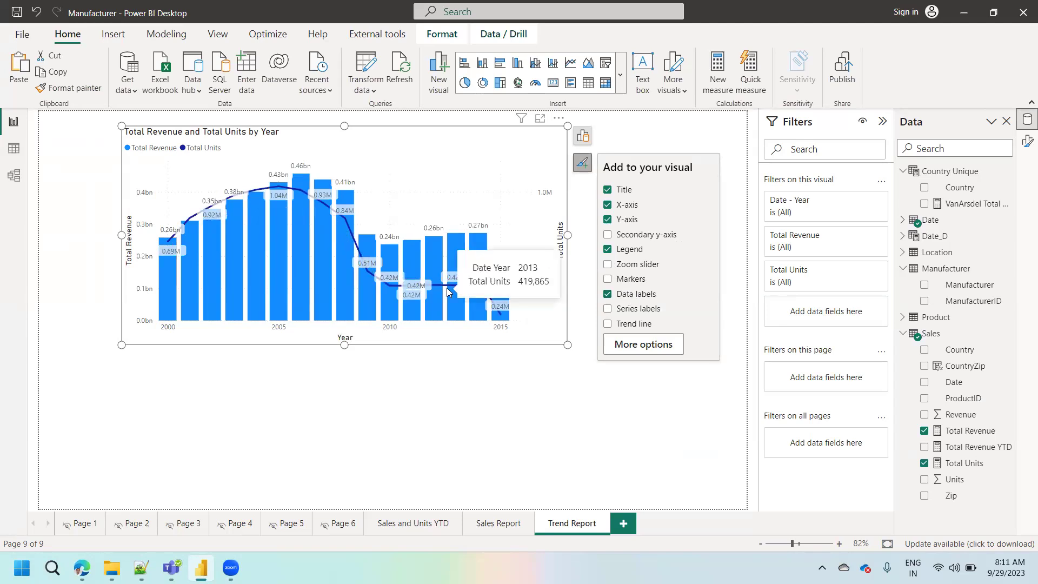
left_click(635, 281)
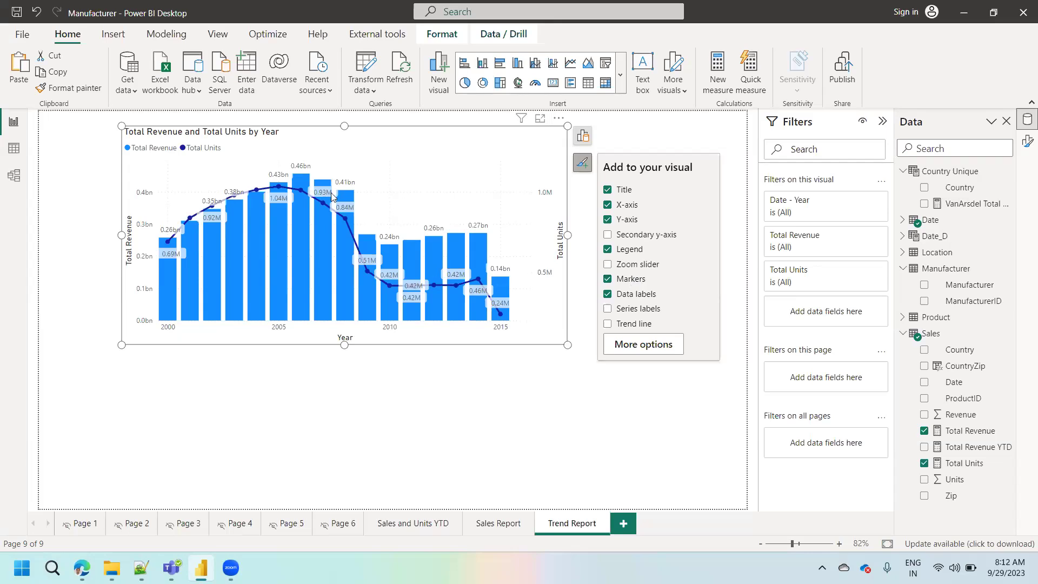
Inspect the chart's data labels and line markers in focus mode, then return to the report page
left_click(539, 117)
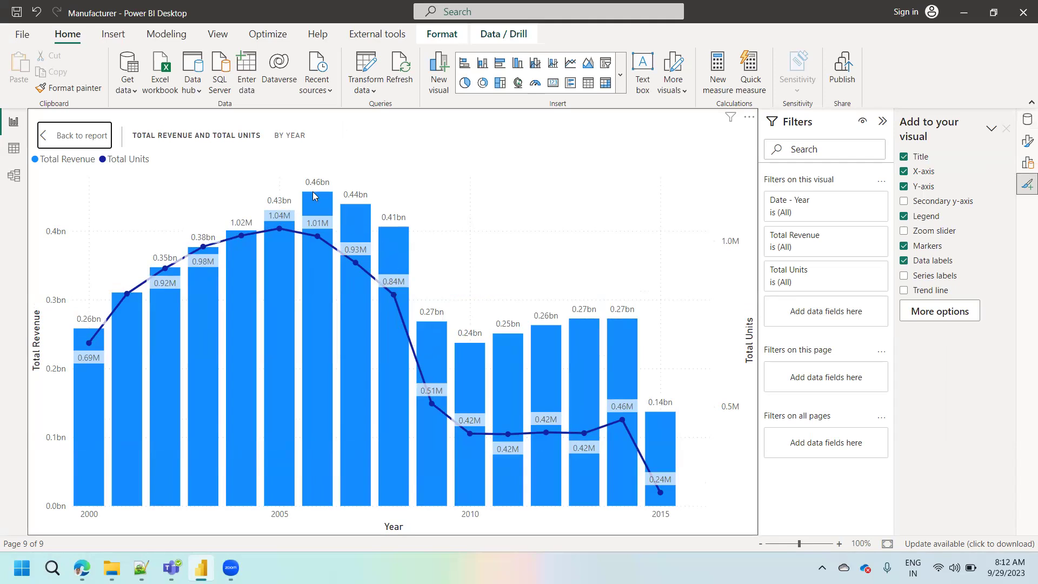
mouse_move(314, 194)
left_click(90, 138)
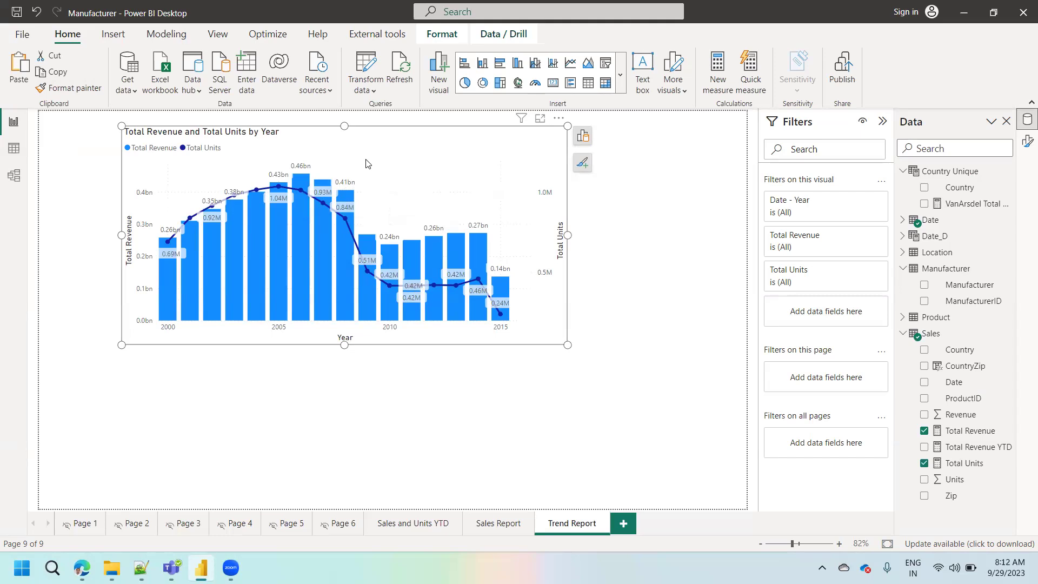
Move the chart slightly up and left on the page, and open its data label formatting options
left_click_drag(368, 163, 357, 157)
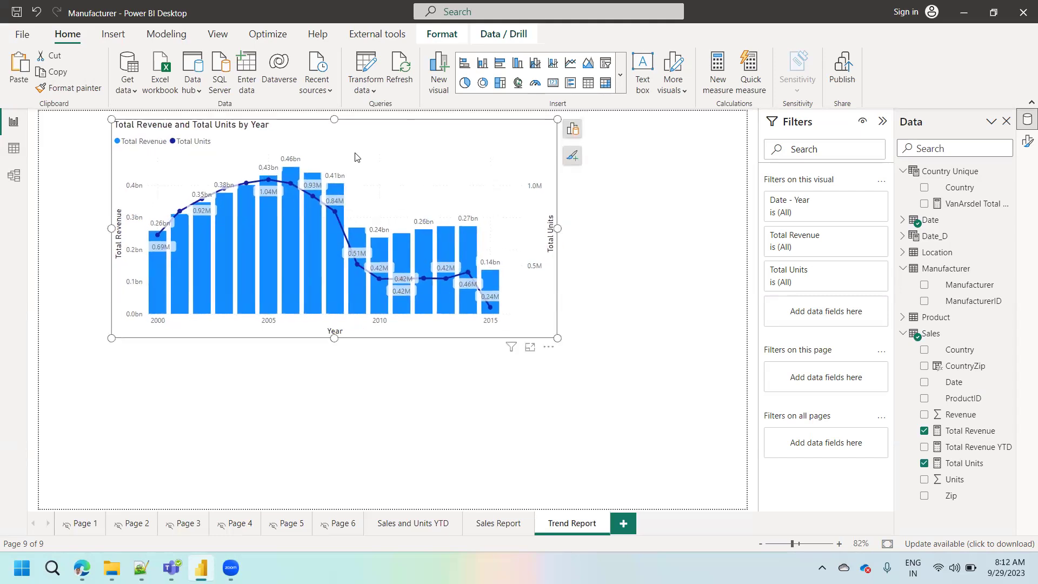
left_click(572, 157)
left_click(633, 338)
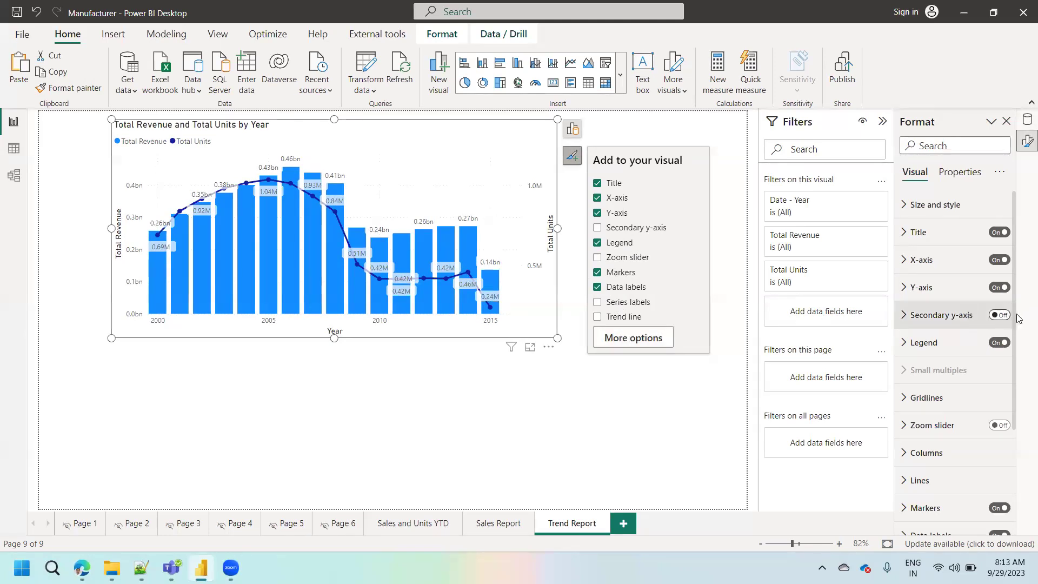
scroll(1014, 319, "down", 4)
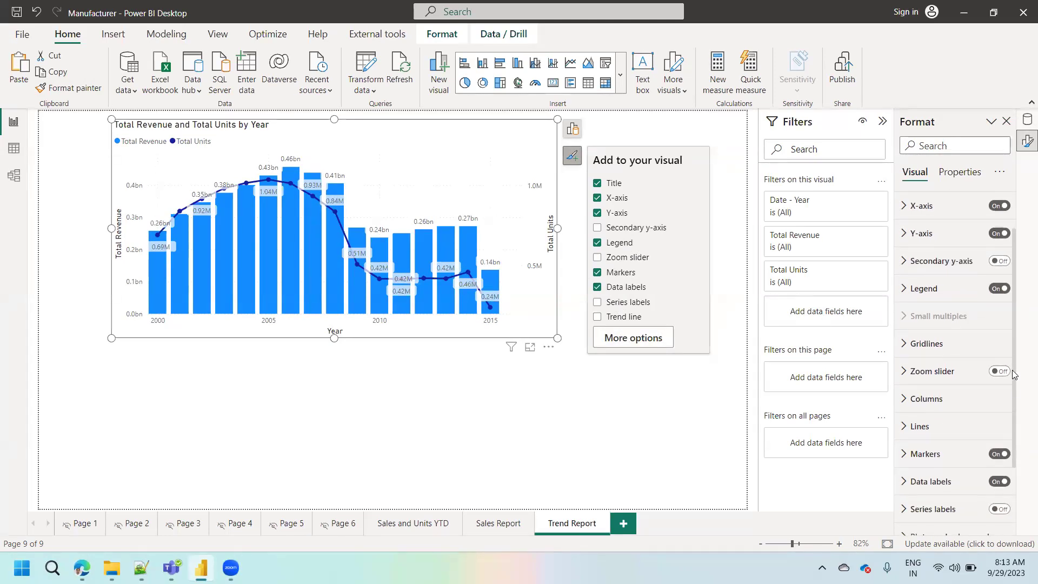
left_click(908, 439)
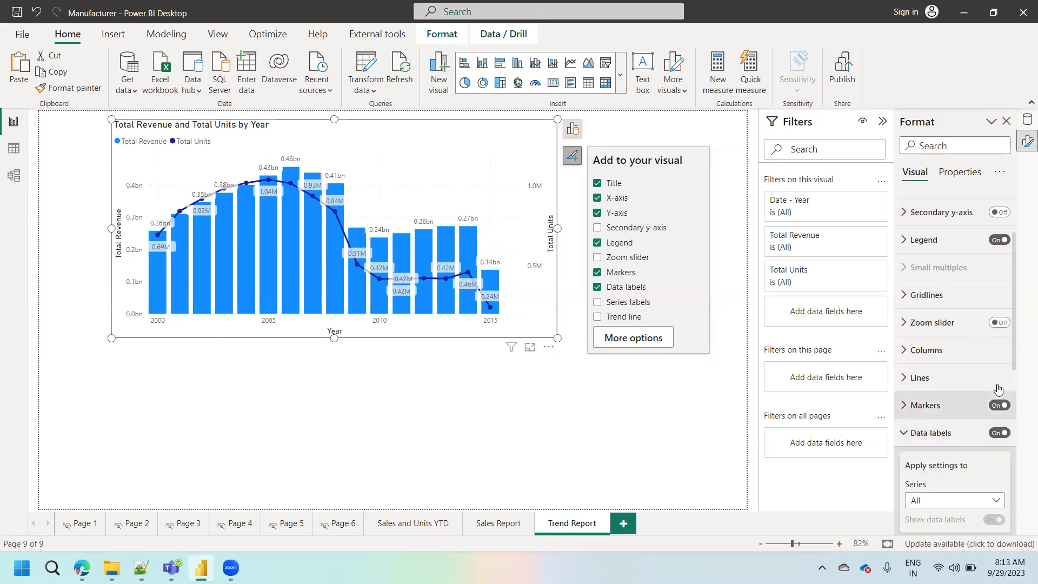
scroll(1015, 360, "down", 3)
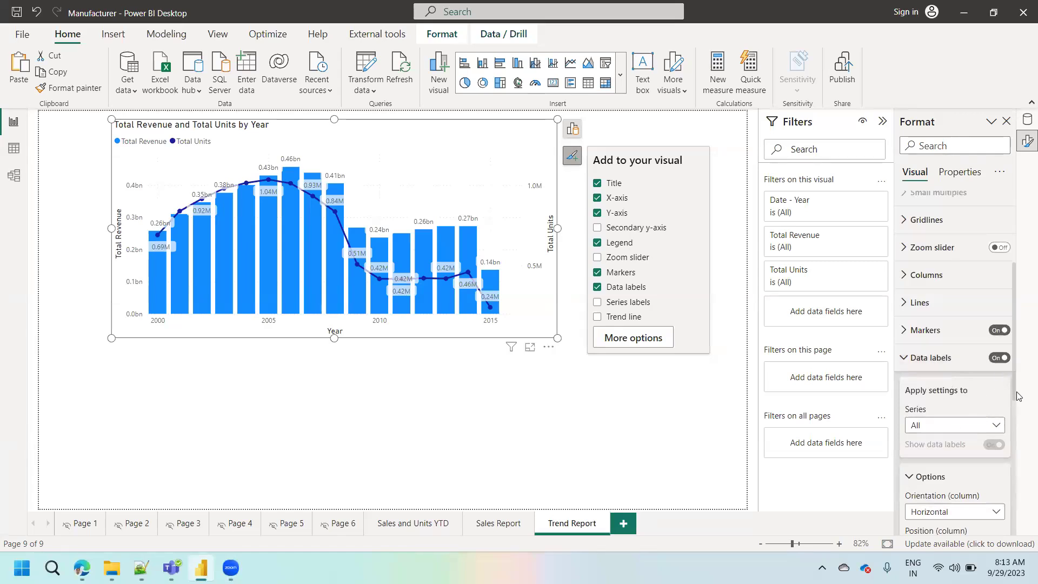
left_click_drag(1014, 383, 1014, 406)
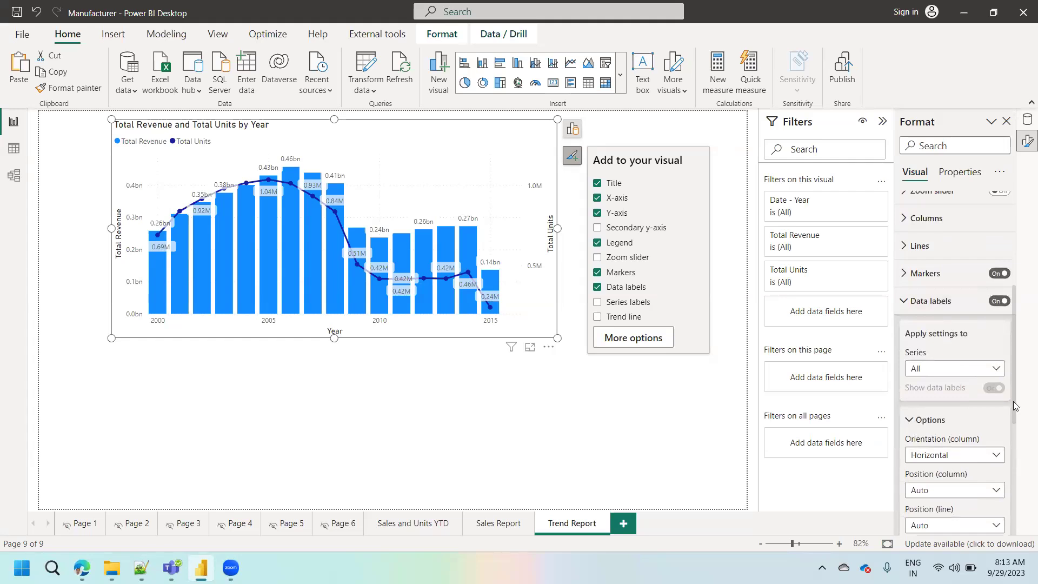
Try to hide the data labels of only the Total Revenue series, and turn the chart's data labels back on
left_click(960, 371)
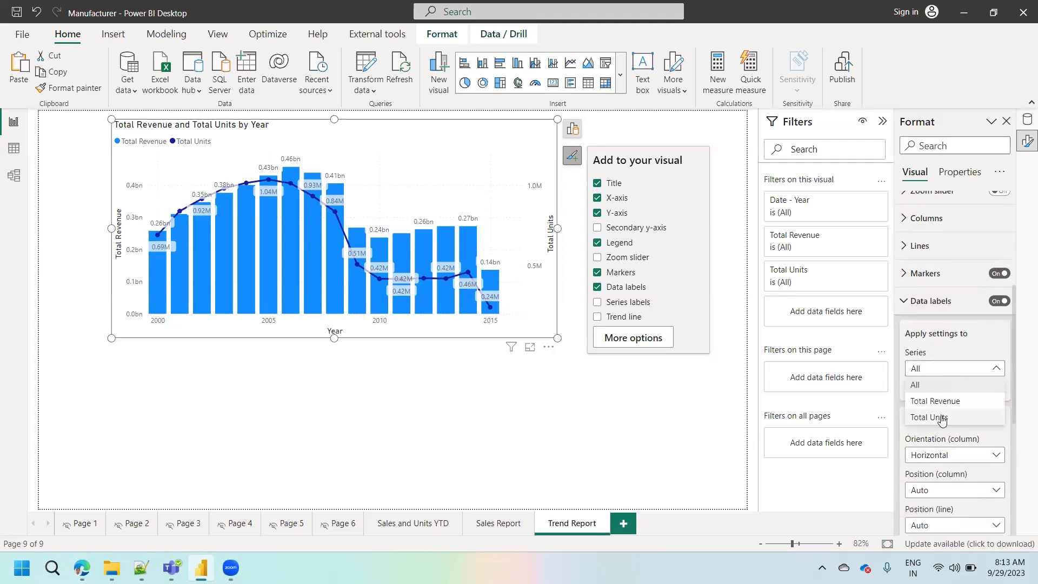
left_click(942, 401)
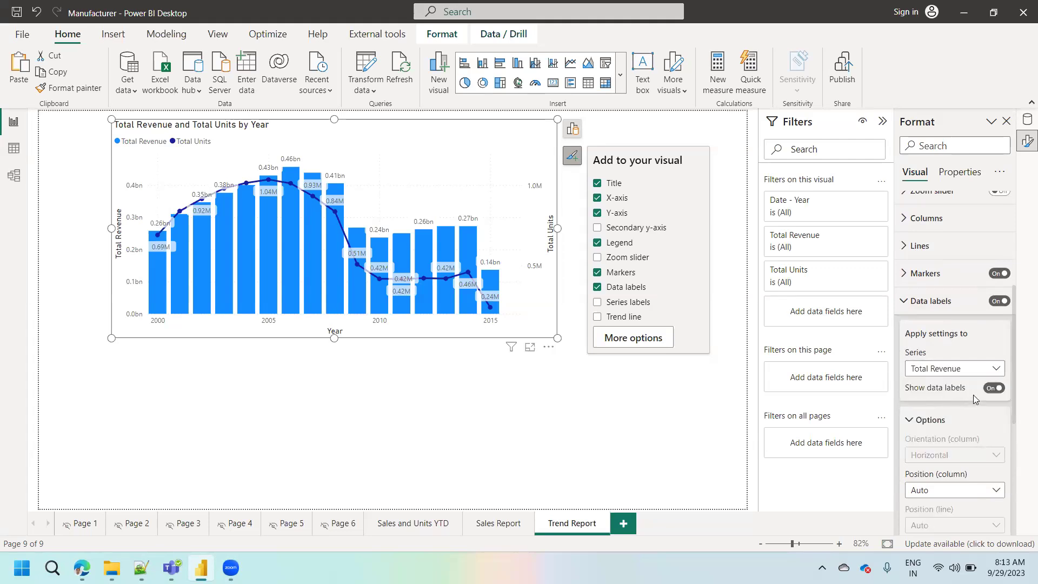
left_click(989, 389)
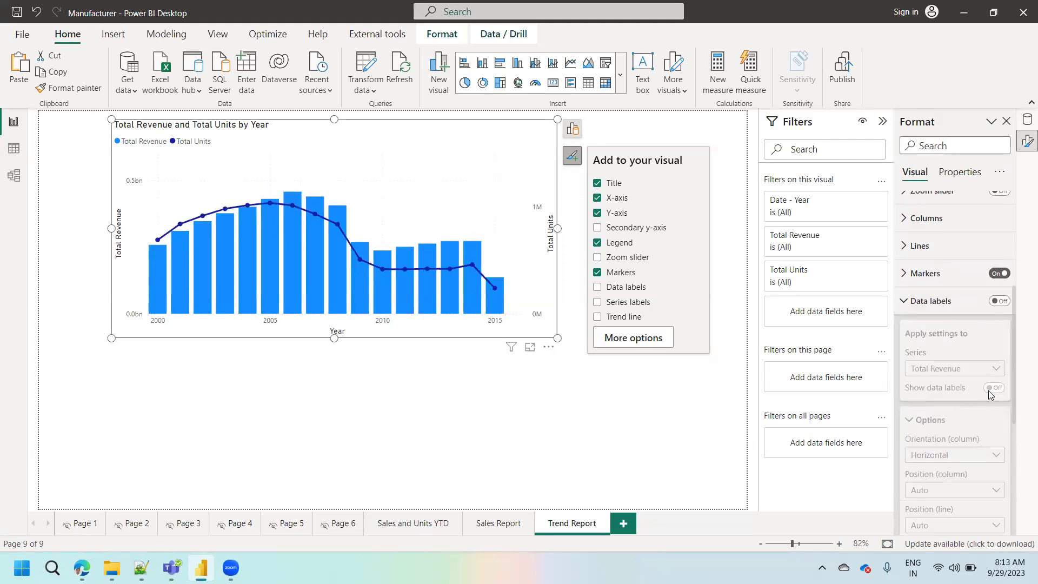
left_click(1000, 301)
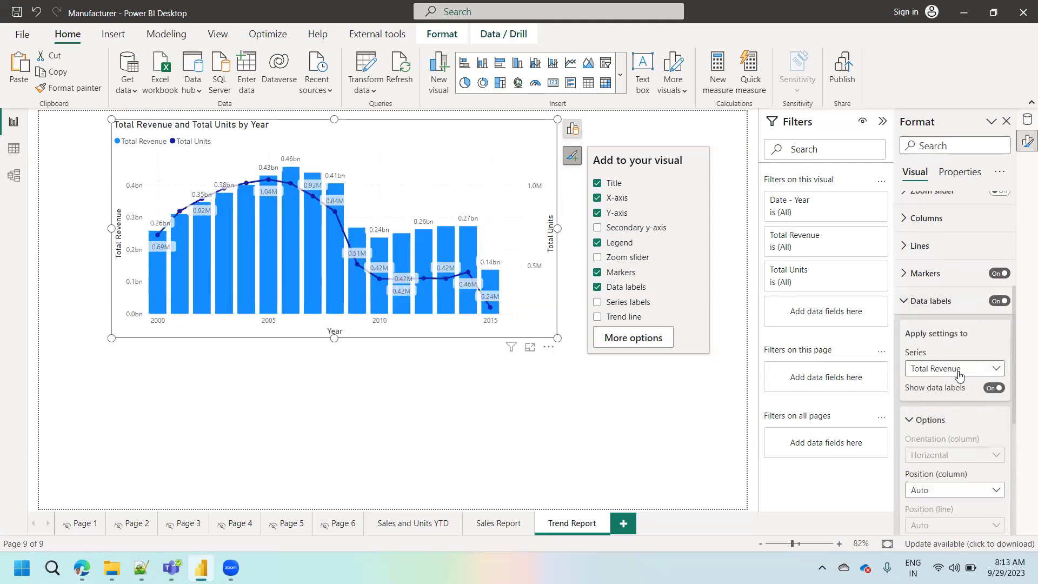
Try to hide the data labels of only the Total Units series, and restore the chart's data labels
scroll(973, 335, "down", 3)
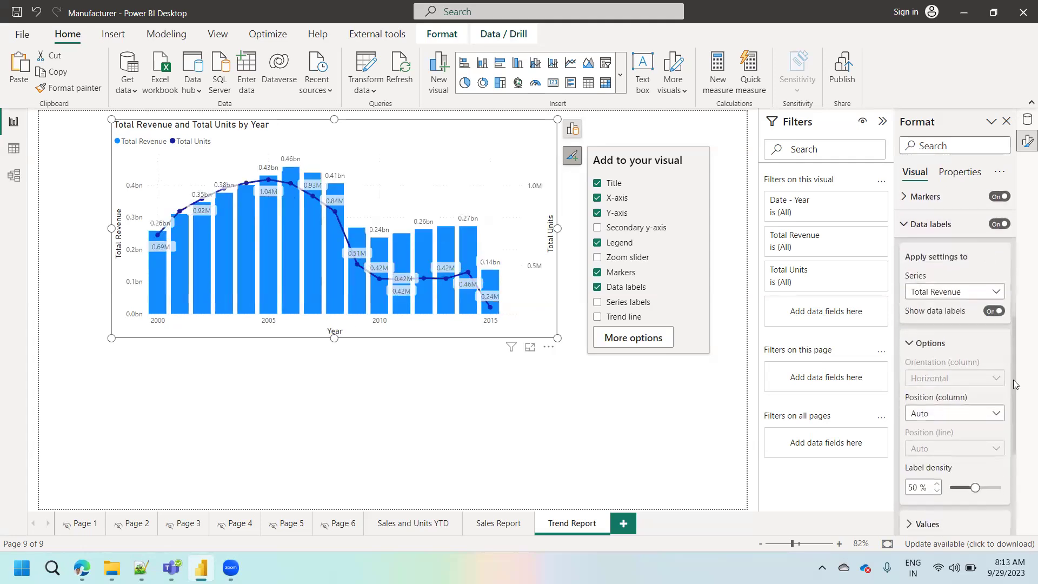
left_click(958, 293)
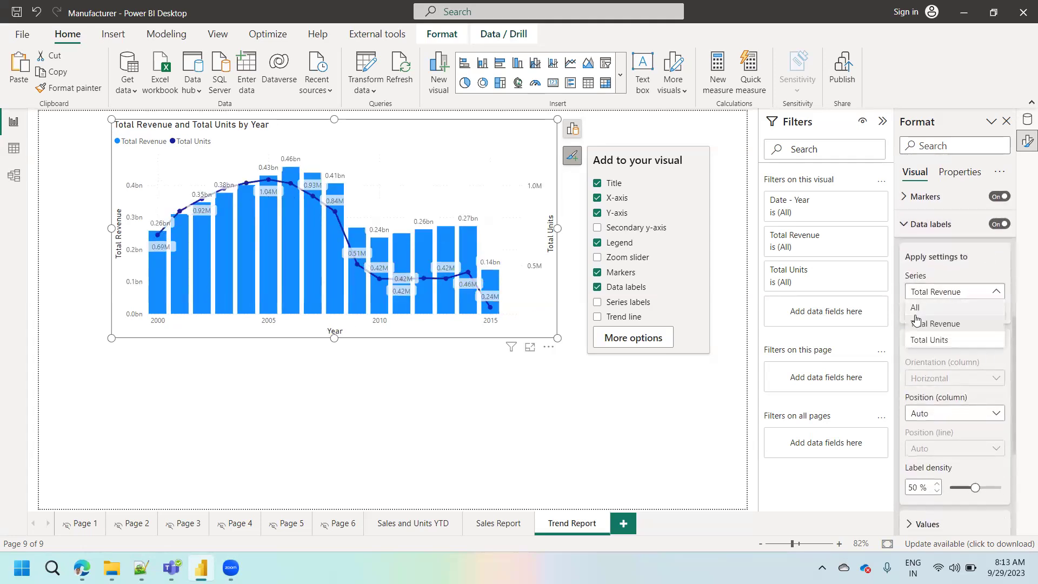
left_click(941, 340)
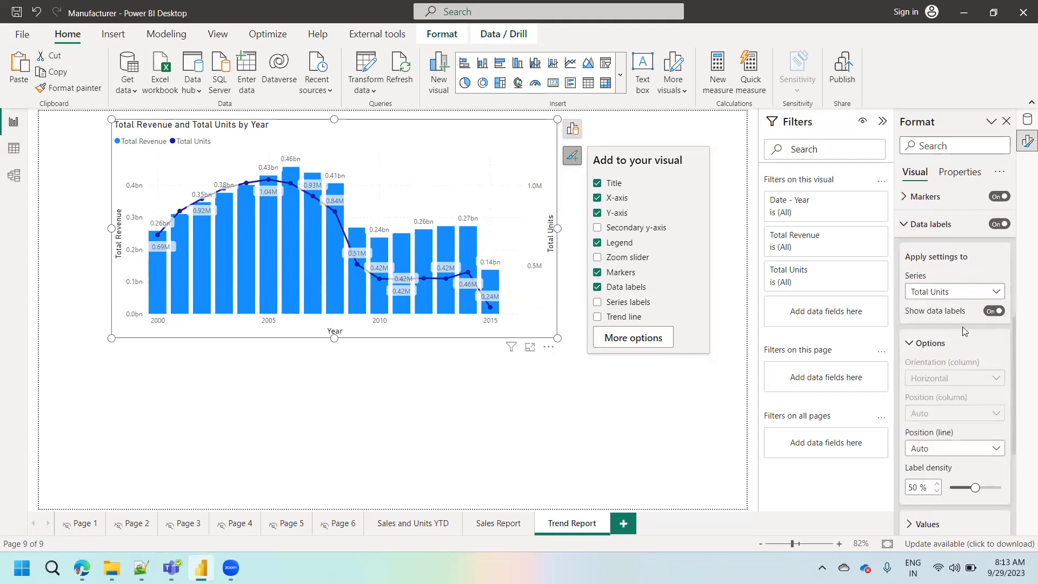
left_click(993, 311)
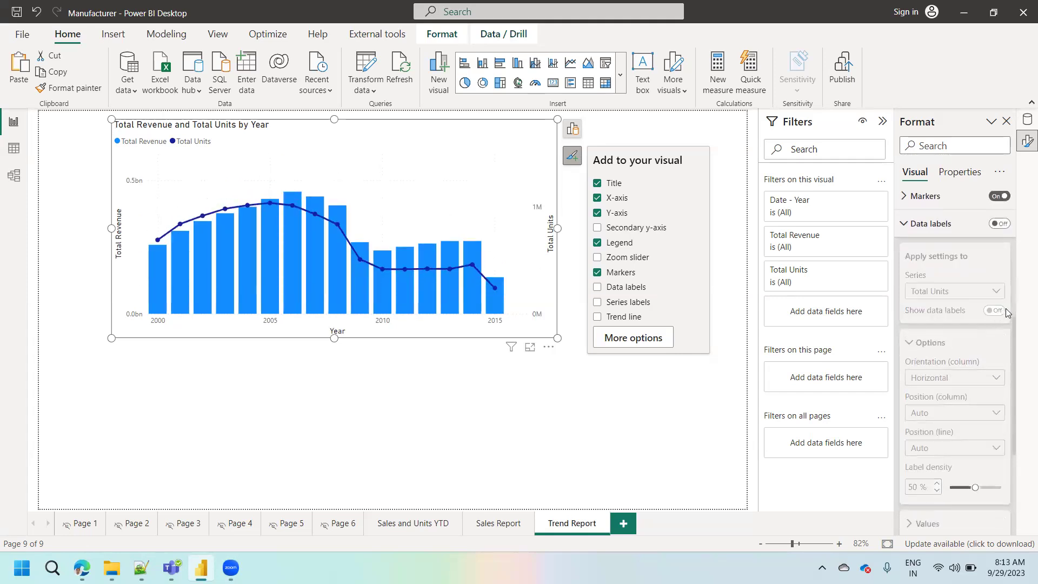
left_click(999, 223)
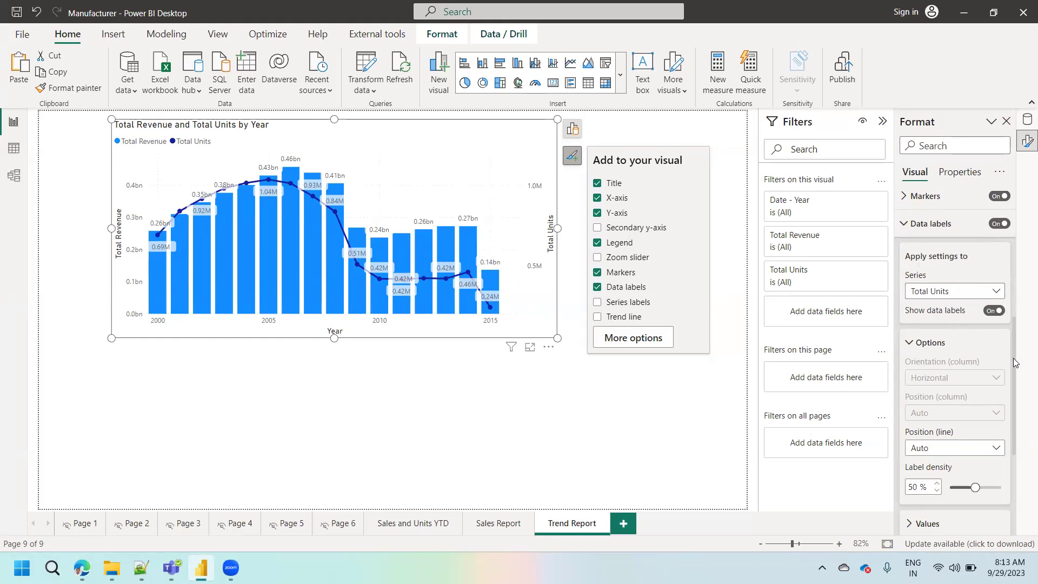
Expand the value settings of the Total Units data labels, and try series labels on the chart before turning them off
scroll(1008, 402, "down", 2)
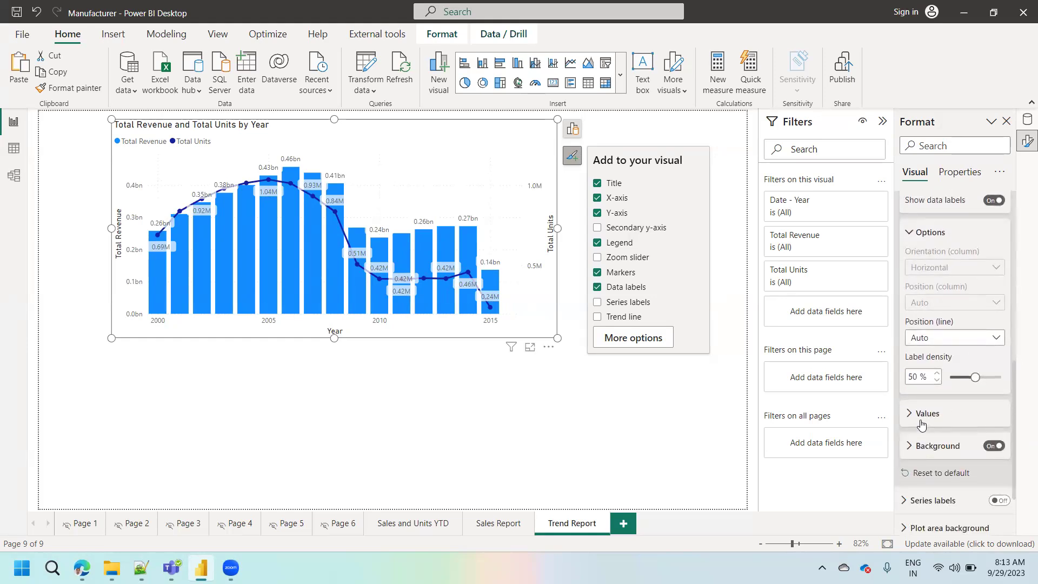
left_click(921, 422)
left_click_drag(1012, 366, 1012, 452)
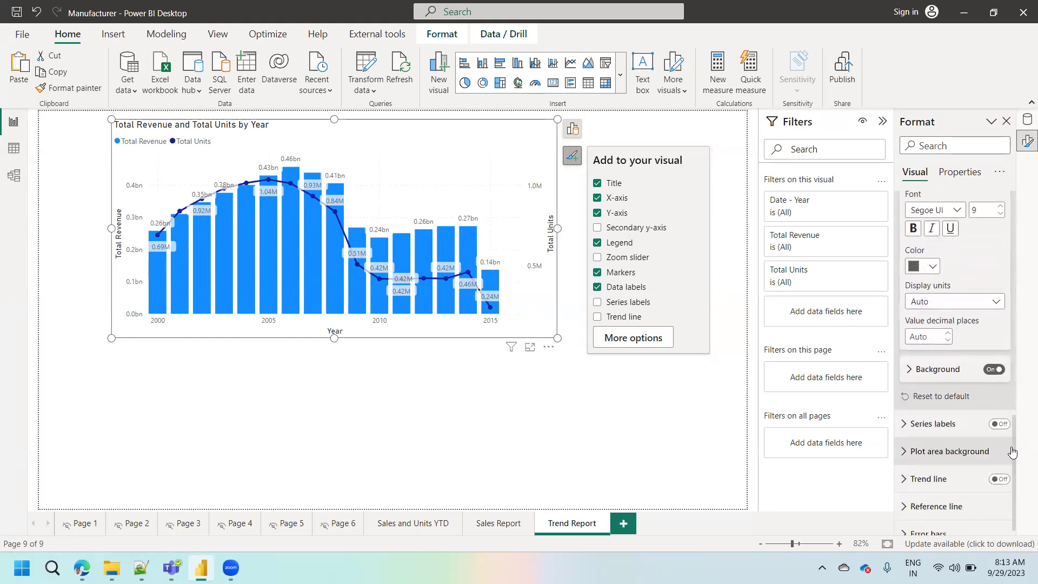
left_click(995, 424)
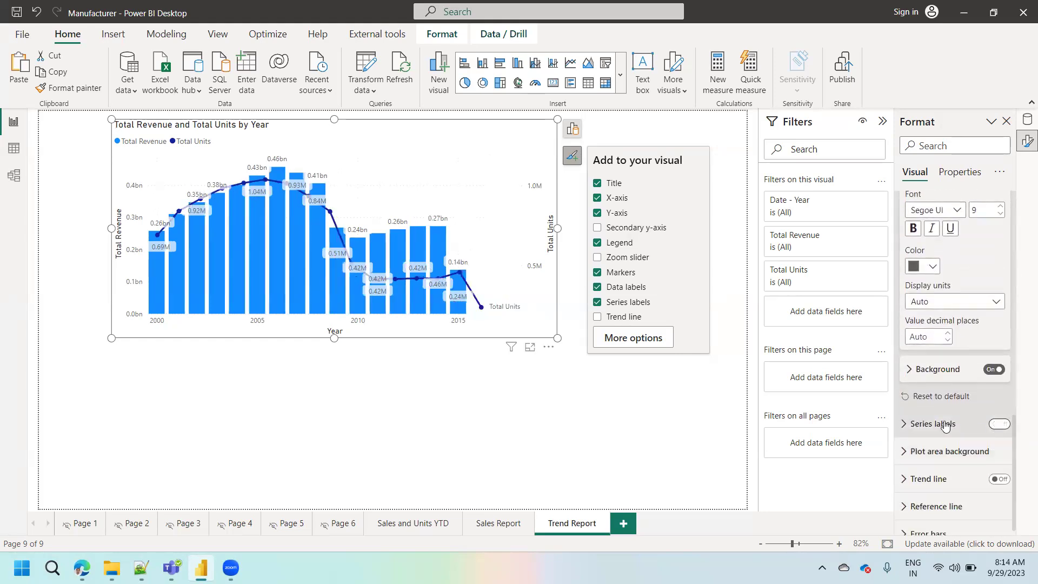
left_click(997, 424)
Try again to switch off the Total Units series' data labels, and re-enable data labels for the chart
left_click_drag(1014, 429, 1007, 305)
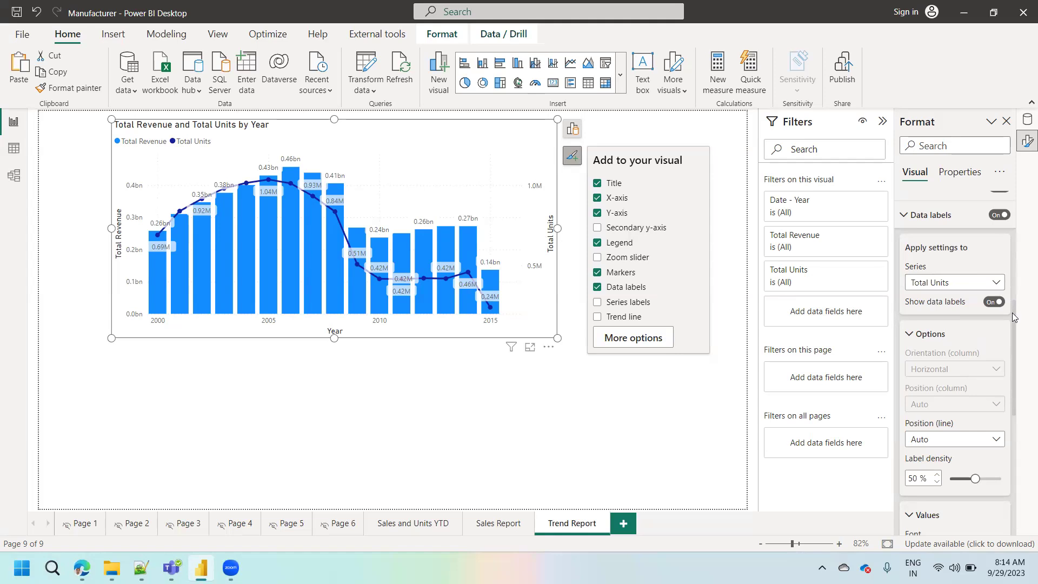
scroll(1012, 313, "up", 1)
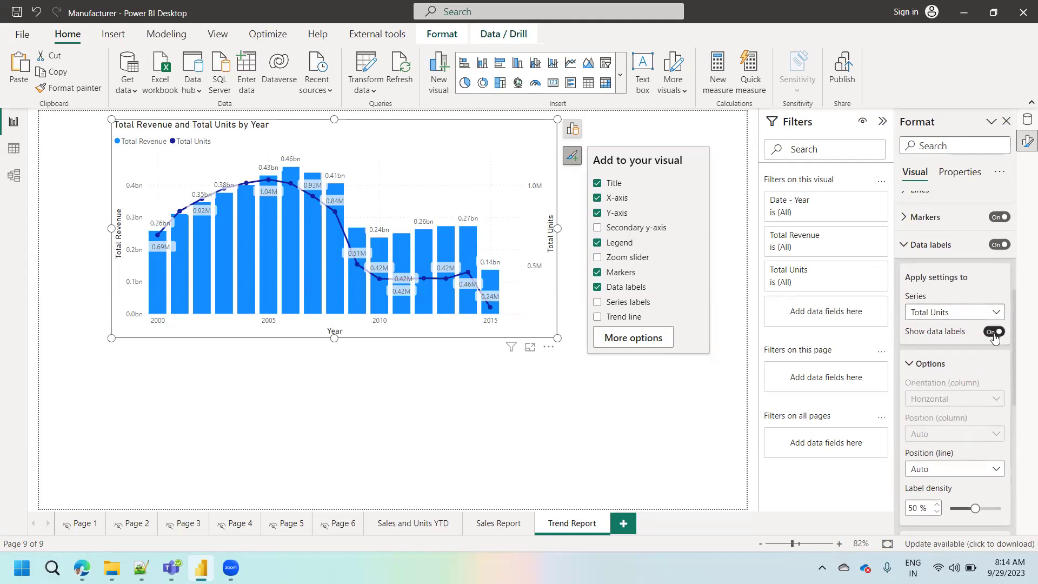
left_click(995, 333)
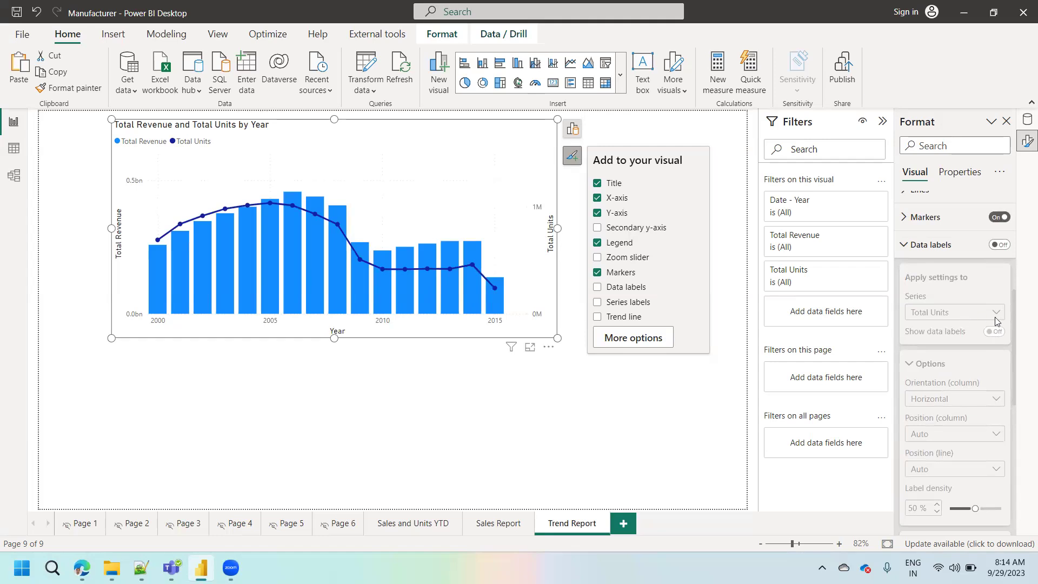
left_click(1000, 245)
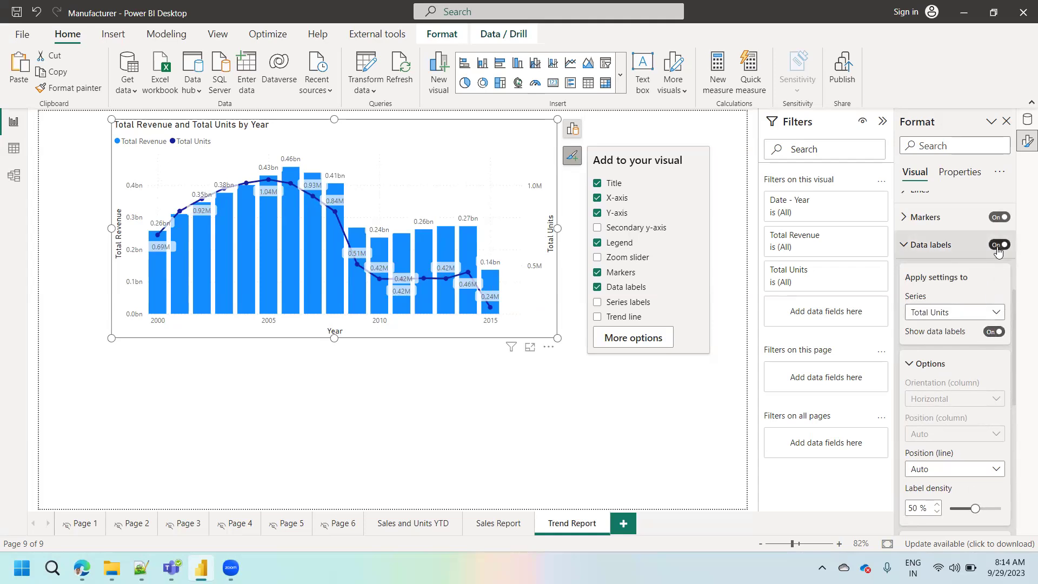
Target the data label settings at All, try switching labels off for Total Revenue alone, and re-enable the chart's data labels
left_click(976, 318)
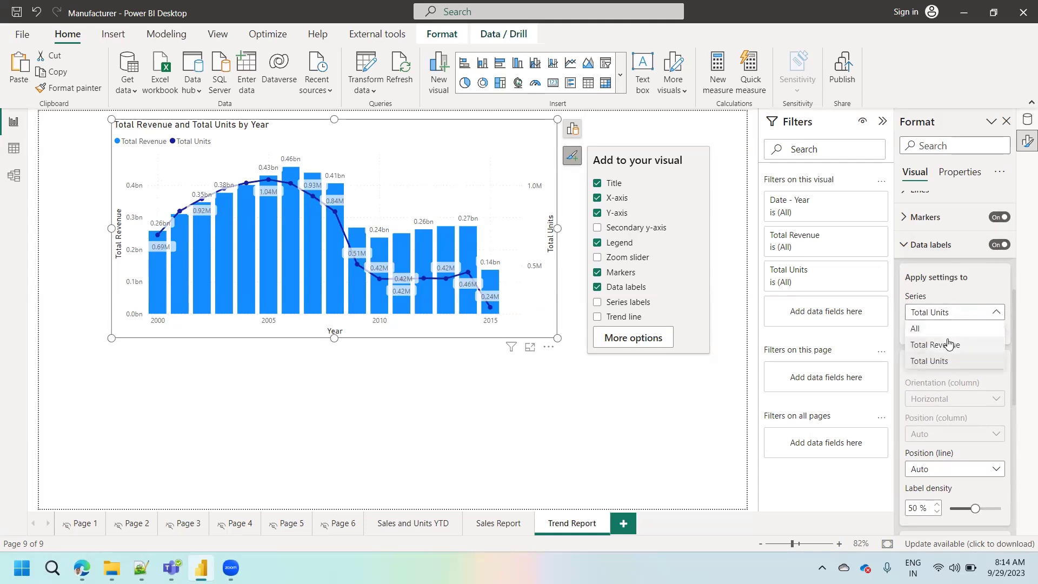
left_click(934, 331)
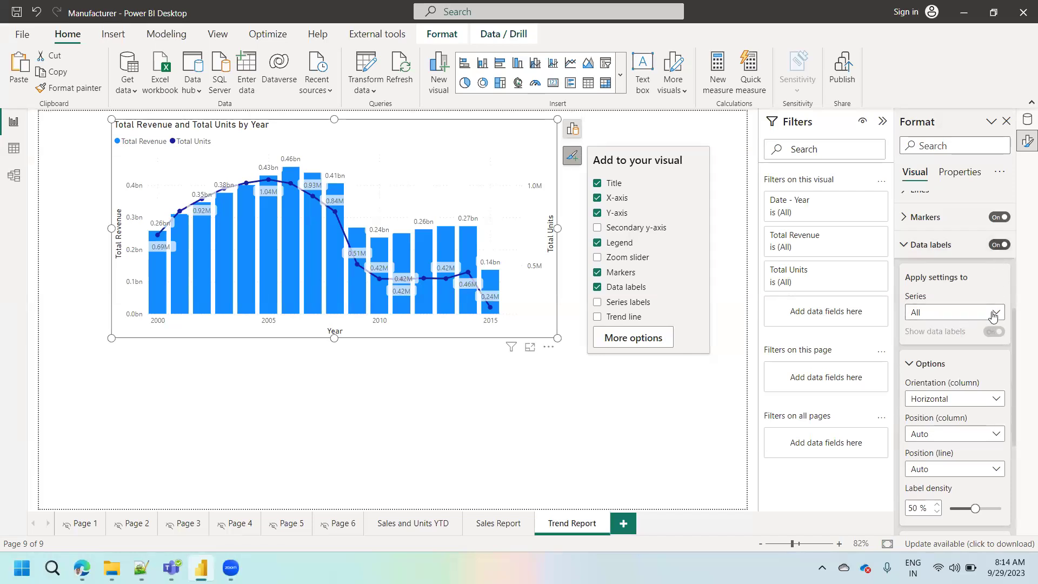
left_click(995, 314)
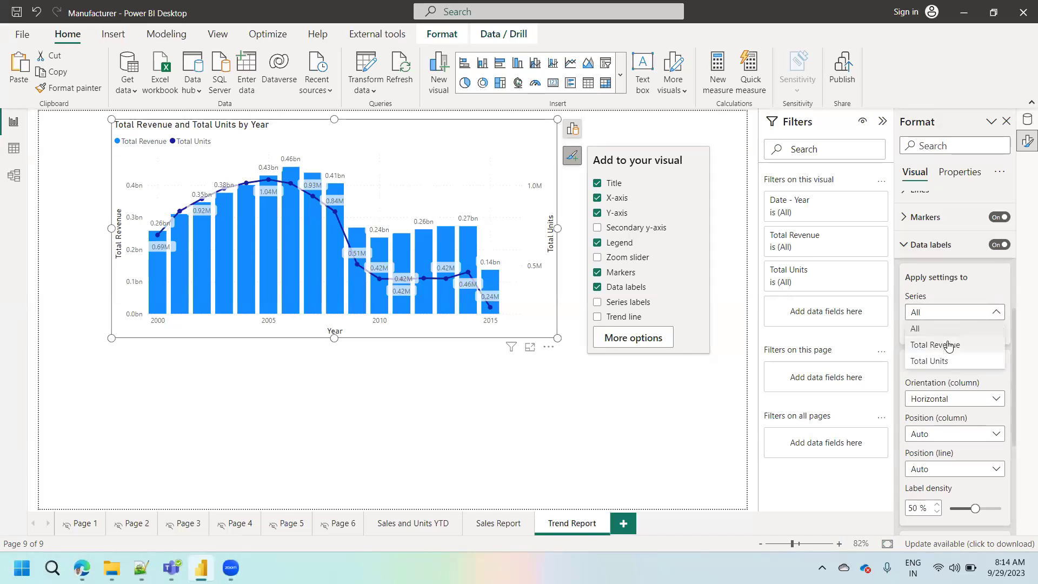
left_click(967, 343)
left_click(993, 332)
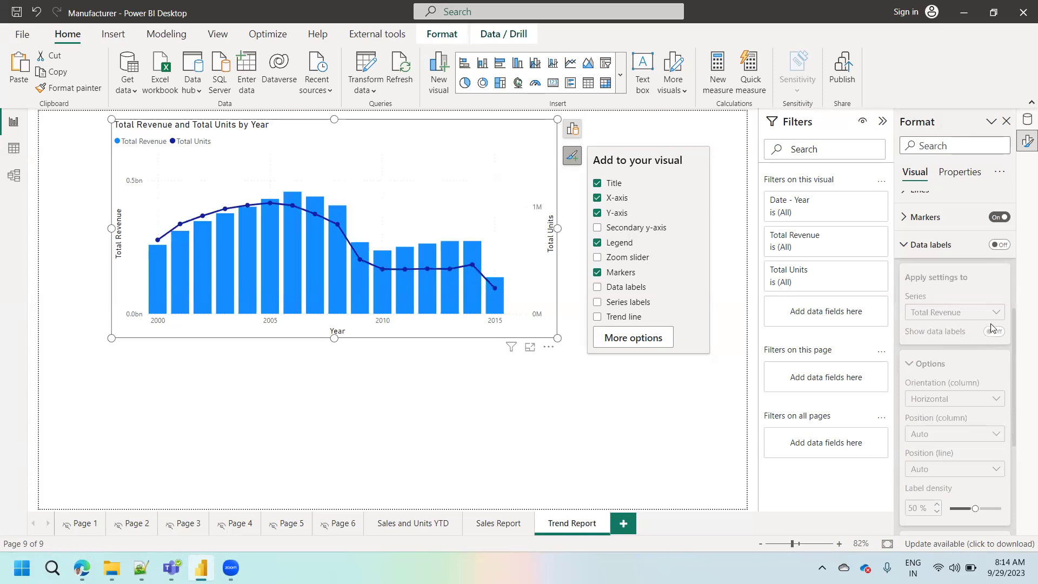
left_click(629, 290)
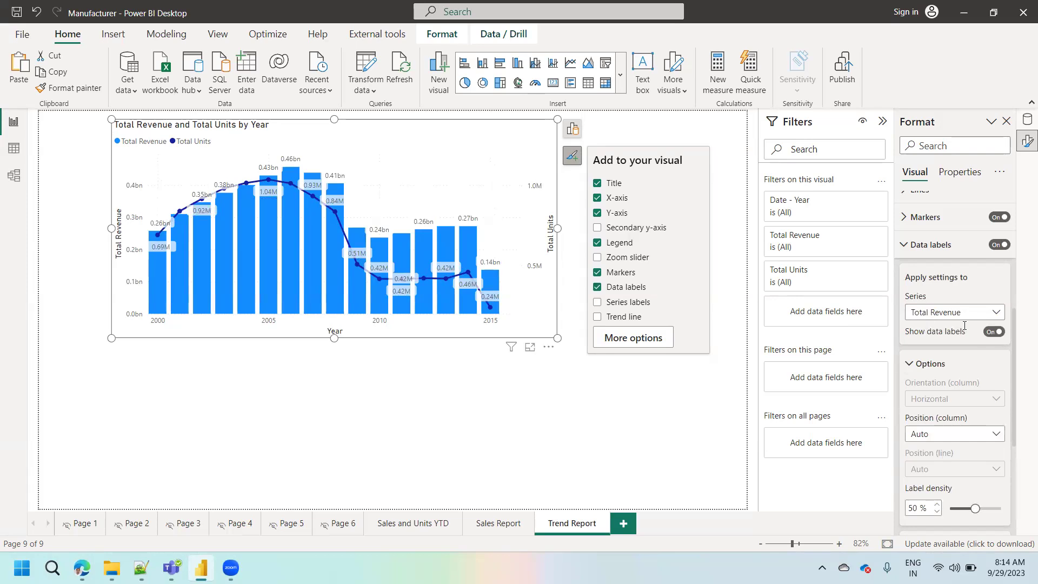
Examine the value settings of the Total Revenue data labels and the chart's line series and shape settings
left_click_drag(1014, 334, 1010, 413)
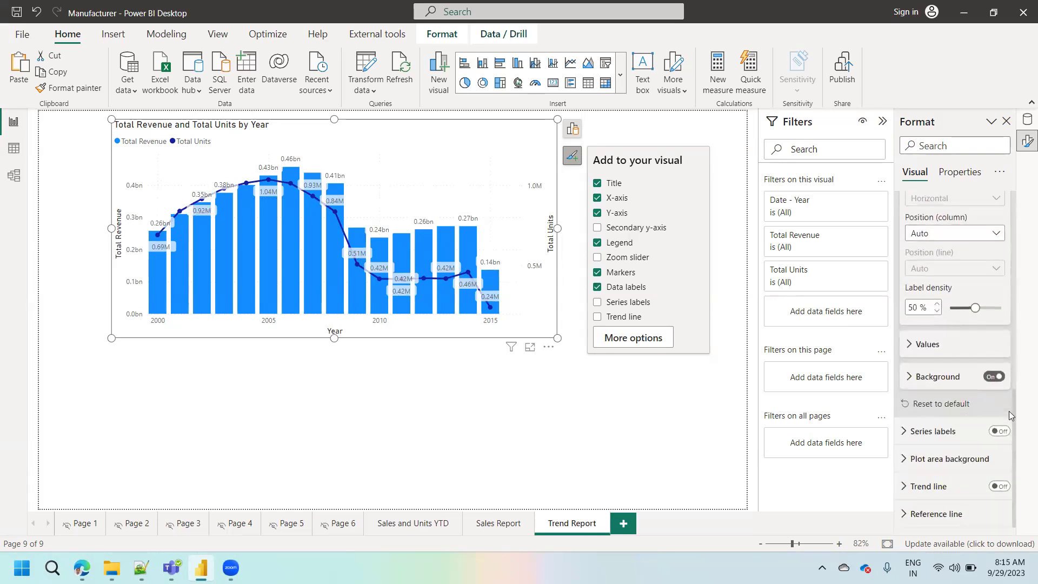
left_click(915, 349)
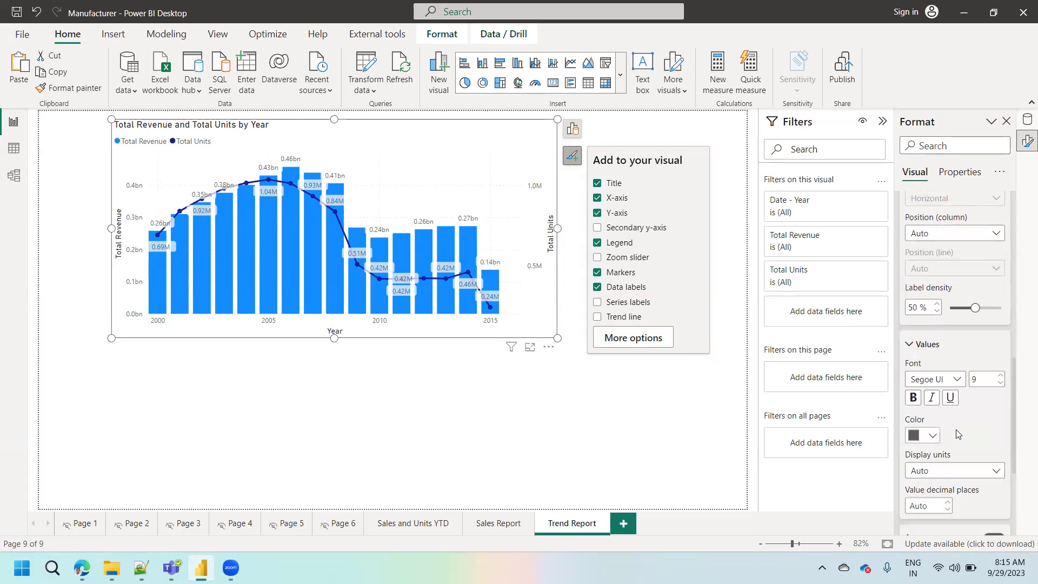
left_click_drag(1017, 454, 1024, 326)
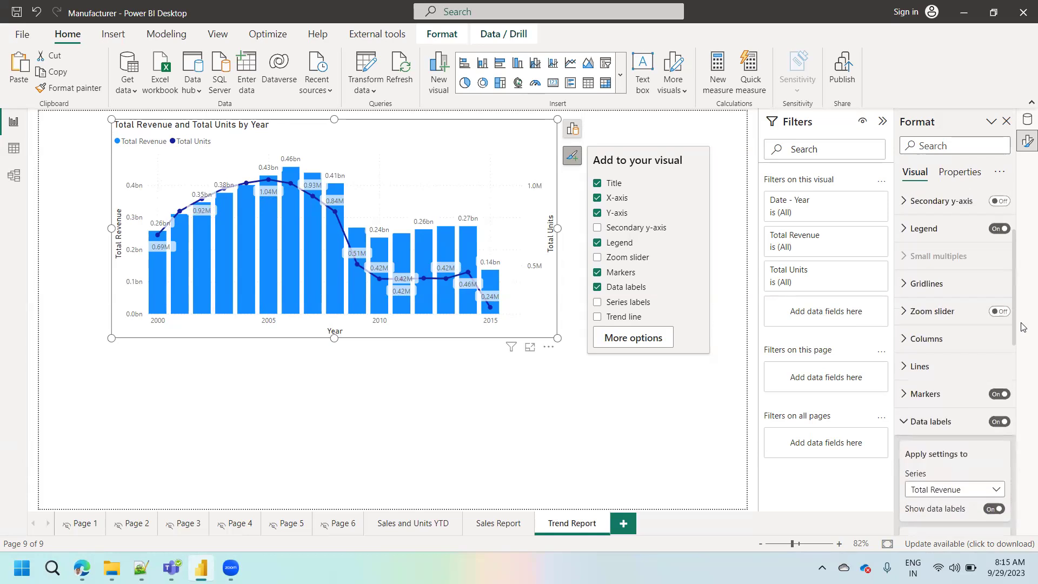
left_click(921, 366)
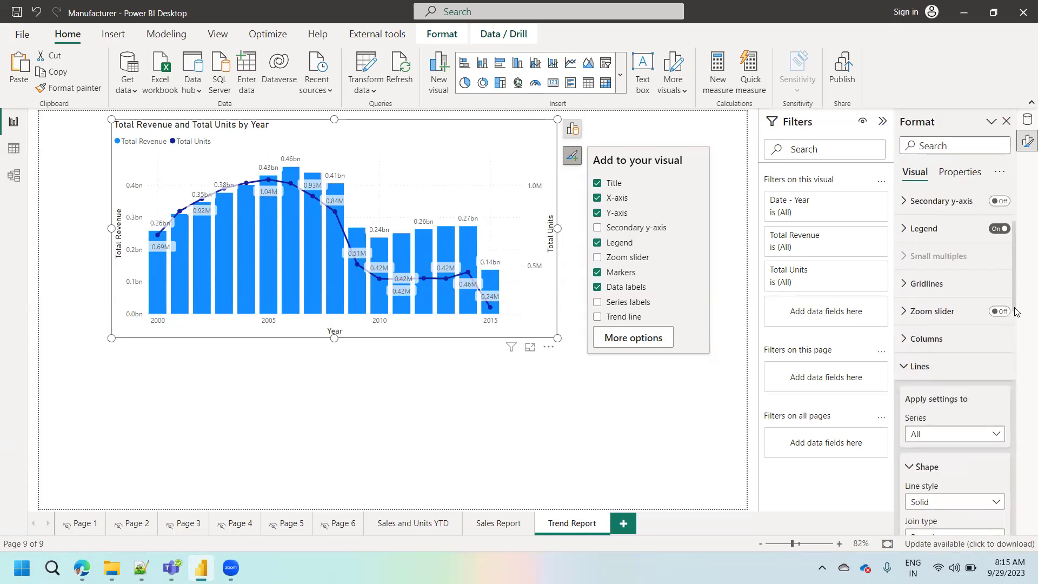
left_click_drag(1015, 324, 1014, 344)
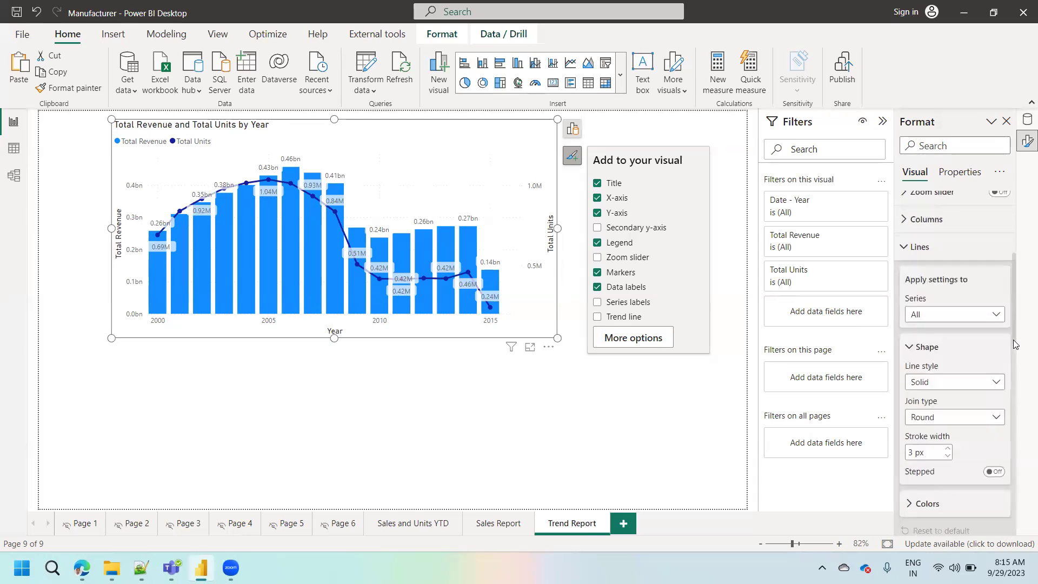
left_click(951, 315)
left_click(951, 315)
Set the default color of the chart's Total Revenue columns to a medium purple, after trying a lighter purple shade
left_click(929, 219)
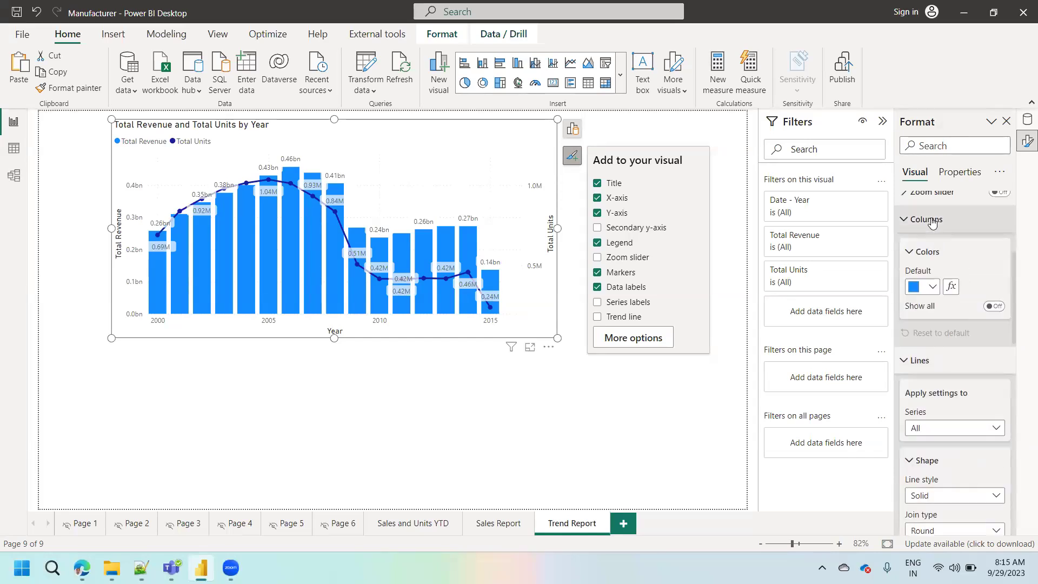
left_click(931, 220)
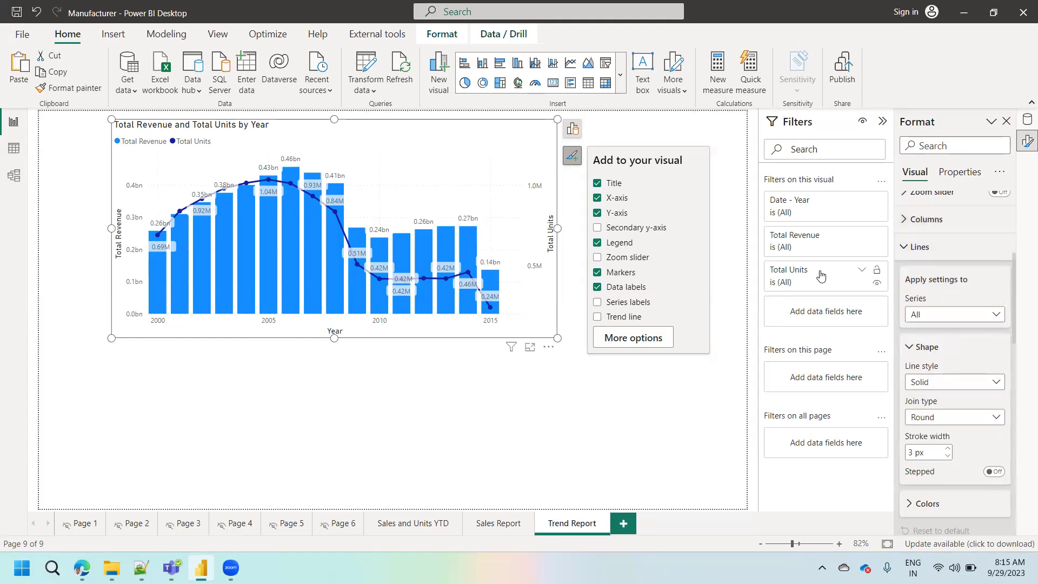
left_click(929, 220)
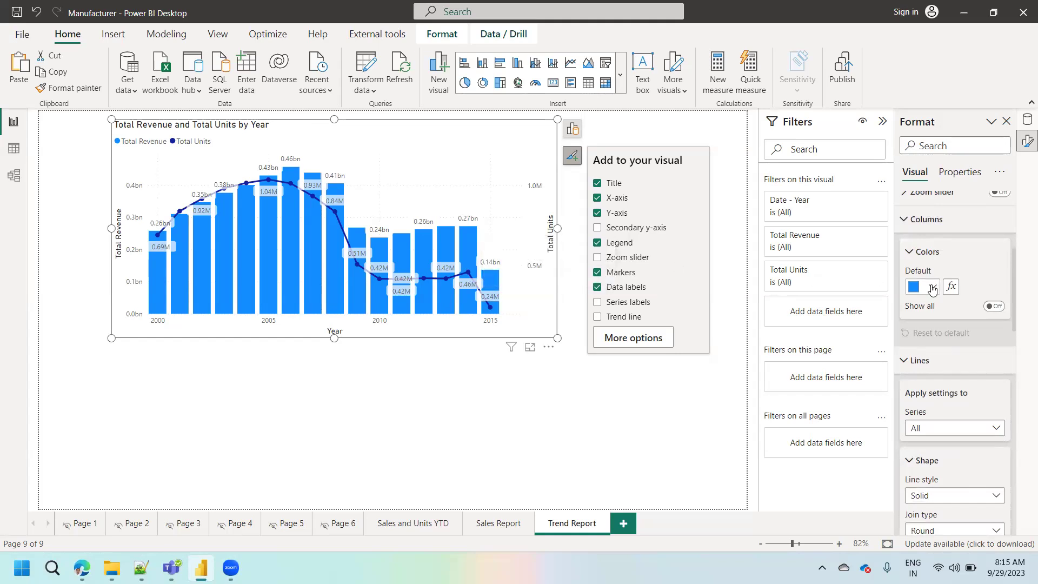
left_click(932, 287)
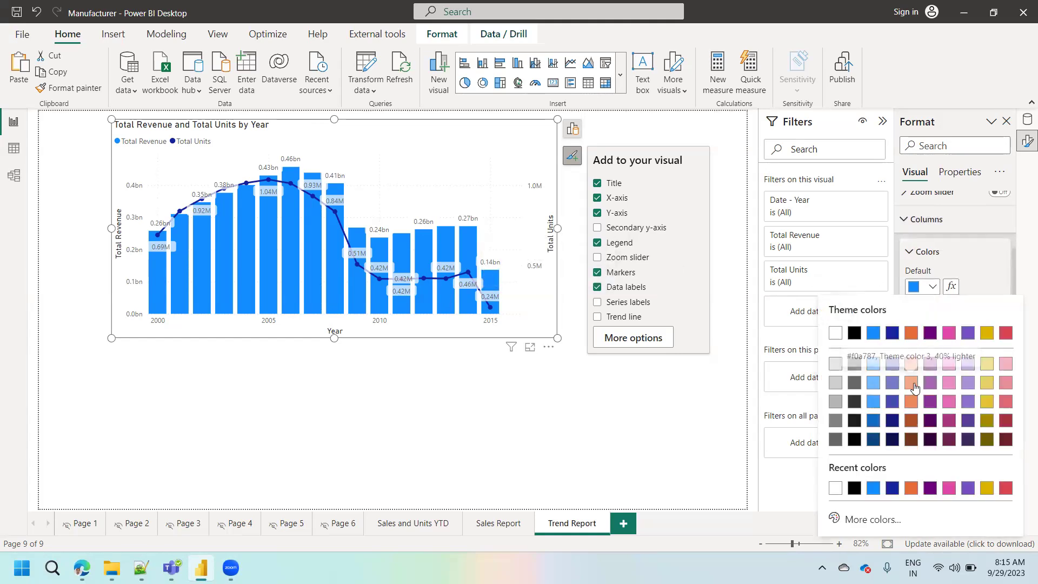
left_click(969, 384)
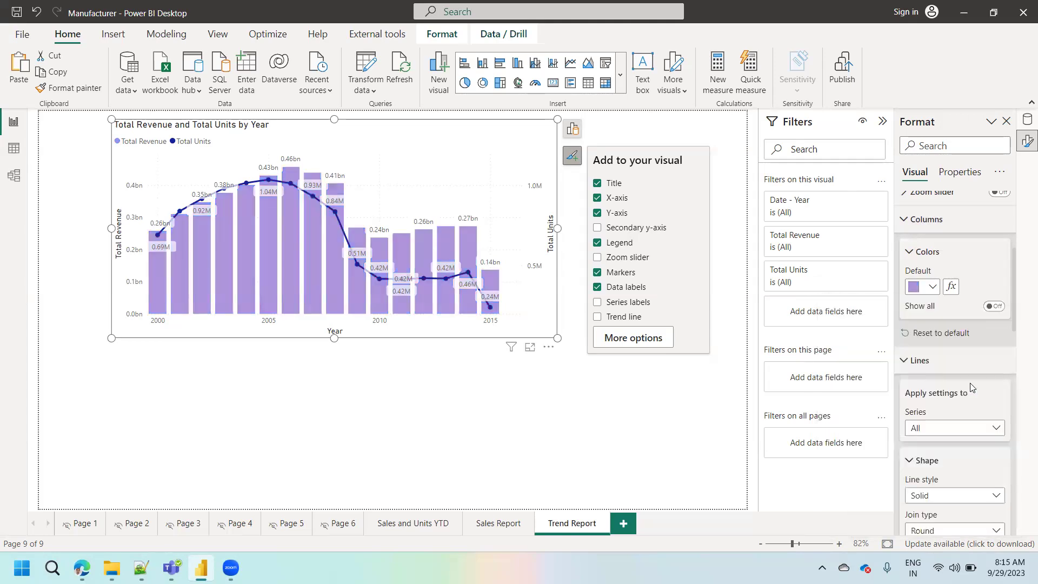
left_click(932, 286)
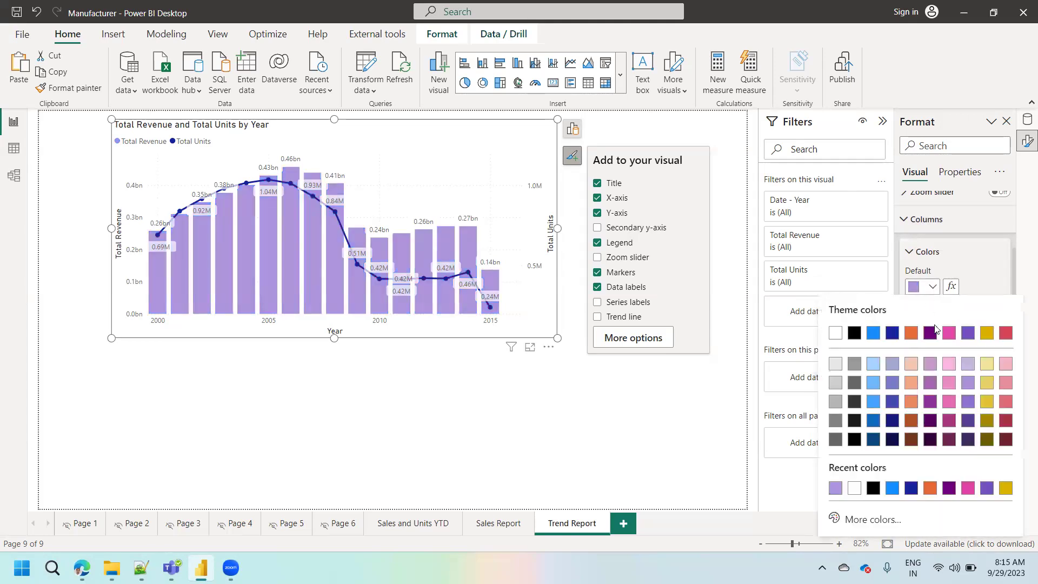
left_click(965, 404)
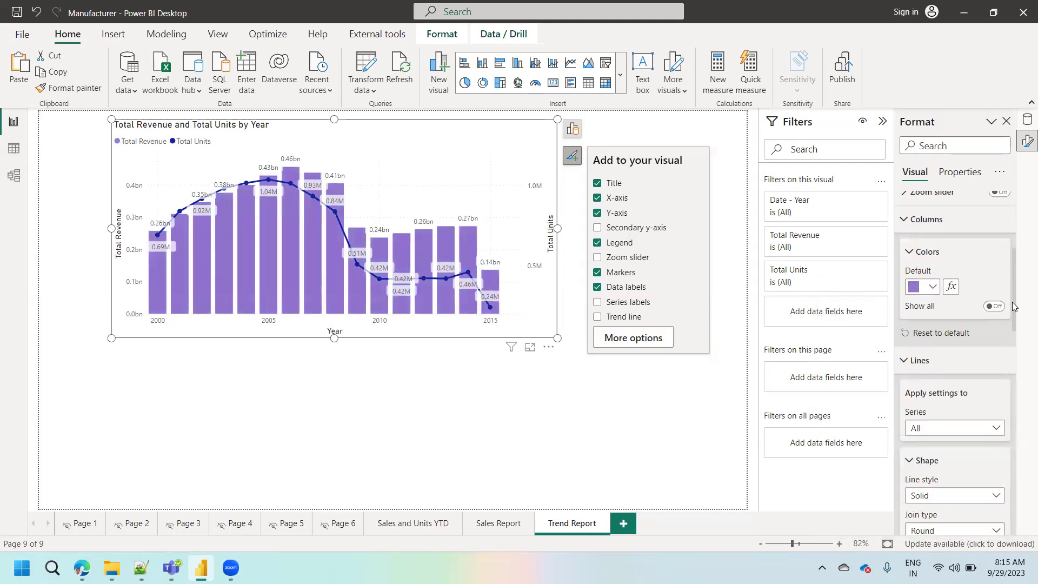
Try hiding the data labels for Total Revenue alone, re-enable the chart's data labels, and target their settings at All
left_click_drag(1012, 324, 1006, 391)
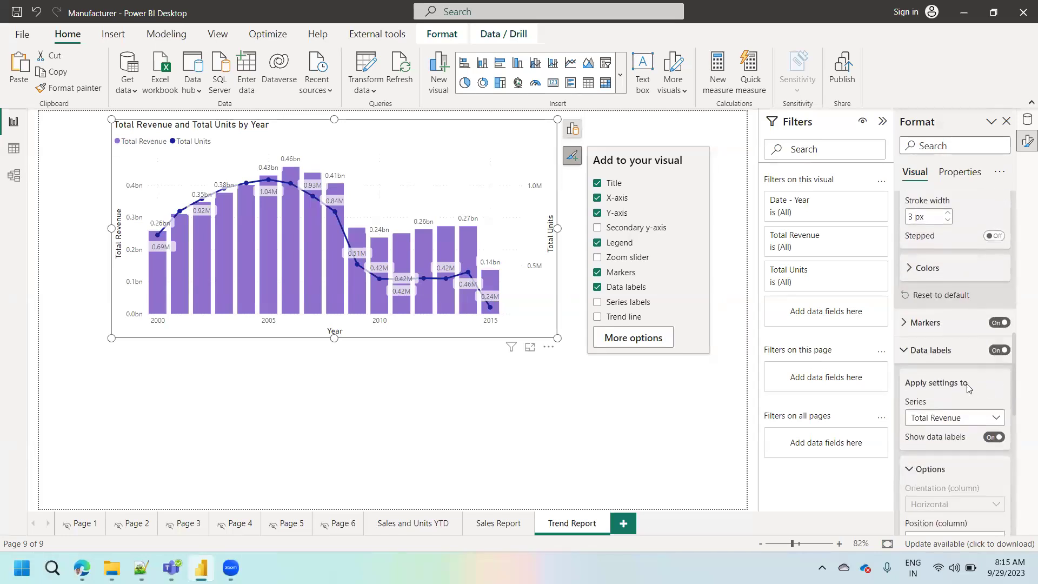
scroll(1013, 396, "down", 1)
scroll(1015, 396, "down", 1)
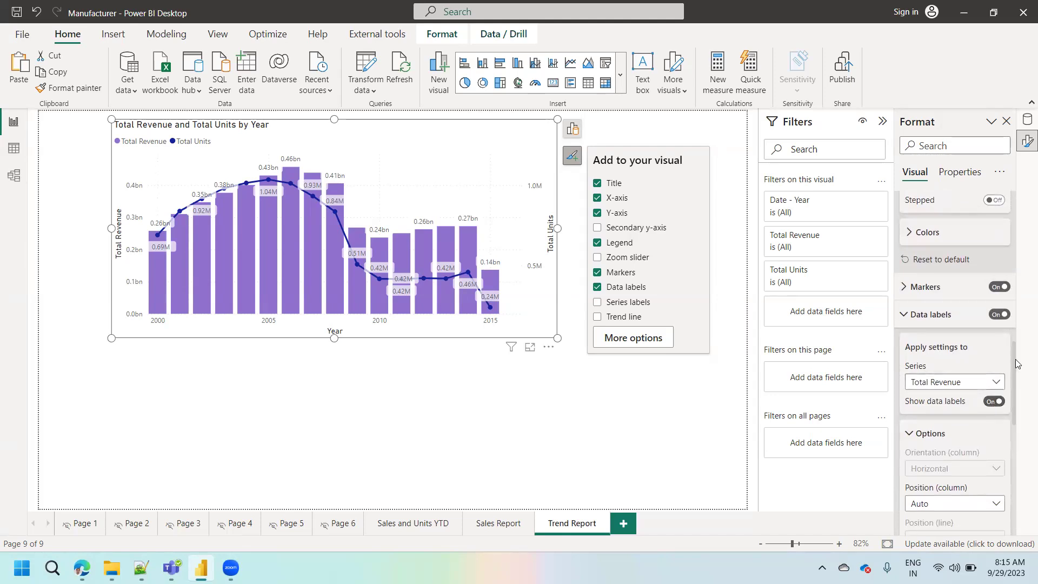
scroll(1014, 373, "down", 2)
left_click(944, 330)
left_click(935, 371)
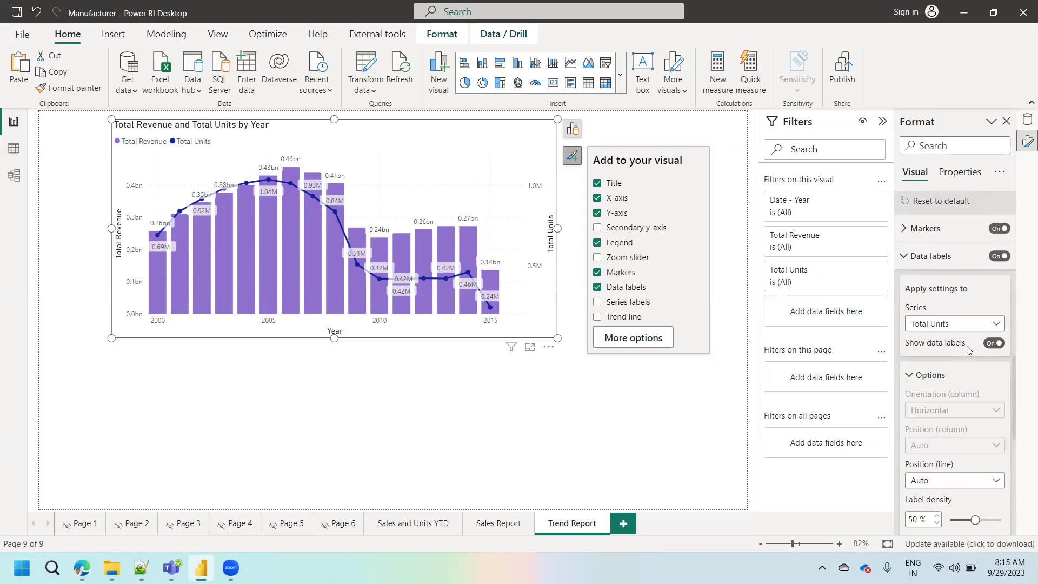
left_click(988, 325)
left_click(941, 356)
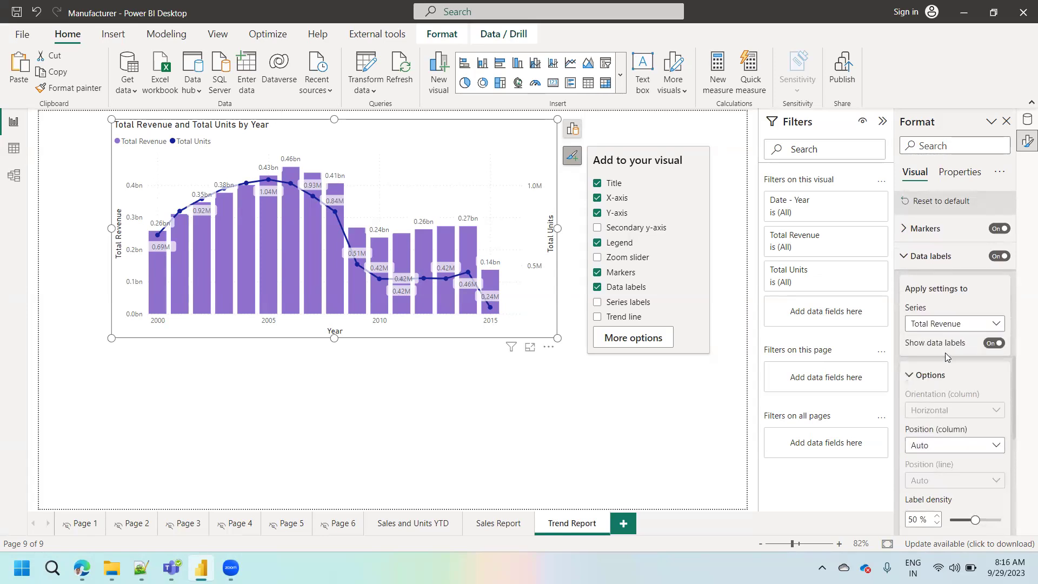
left_click(991, 343)
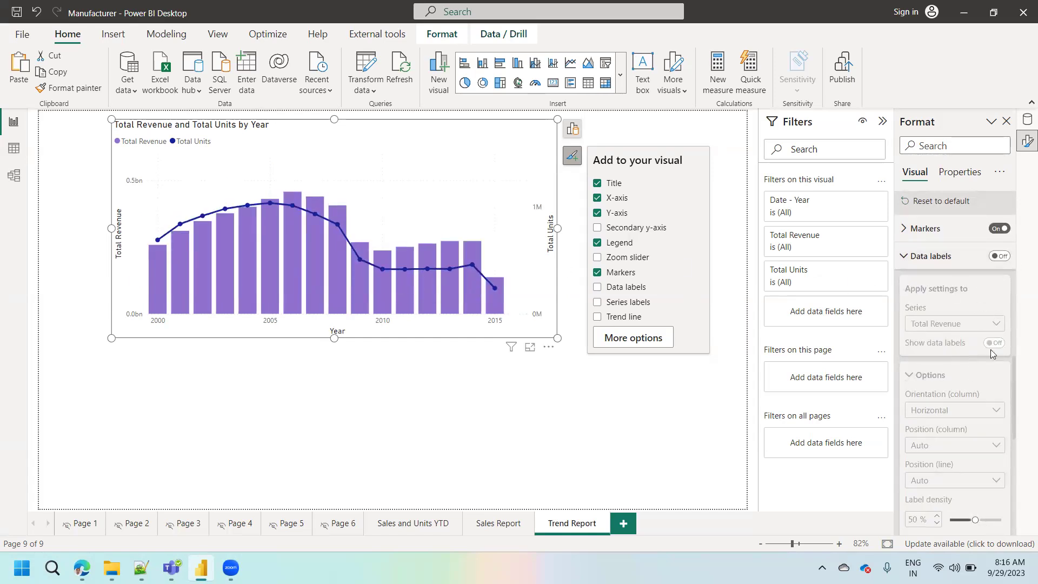
left_click(999, 256)
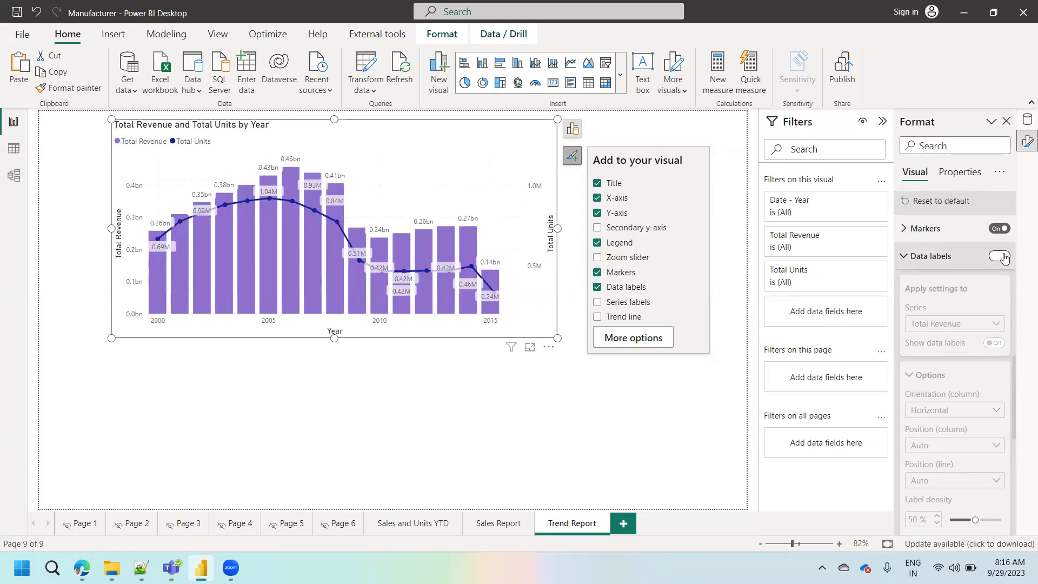
left_click(946, 325)
left_click(917, 342)
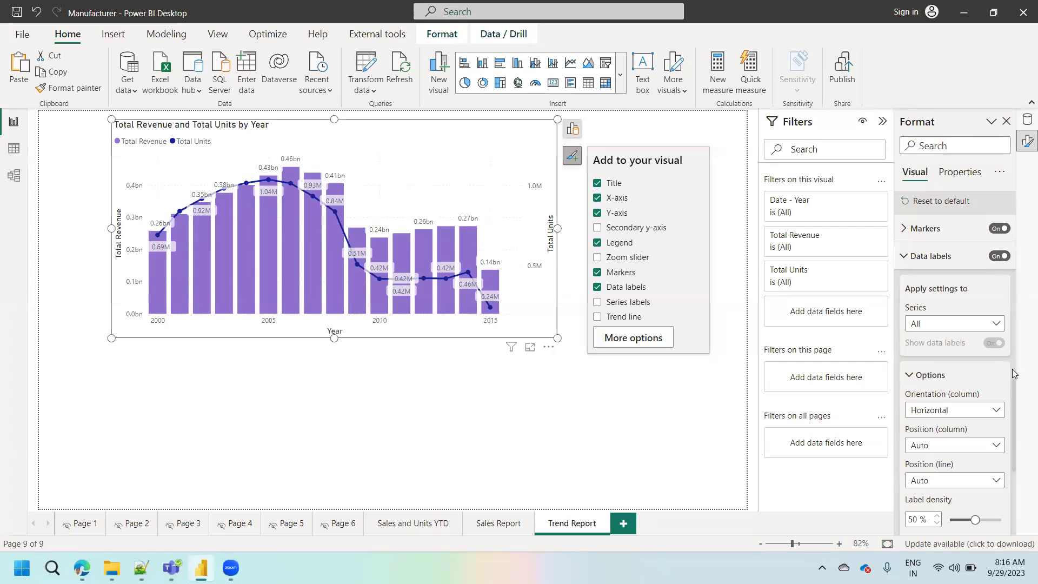
Target the data label settings at Total Revenue, try hiding only that series' labels, and re-enable the chart's data labels
left_click_drag(1016, 393, 1017, 408)
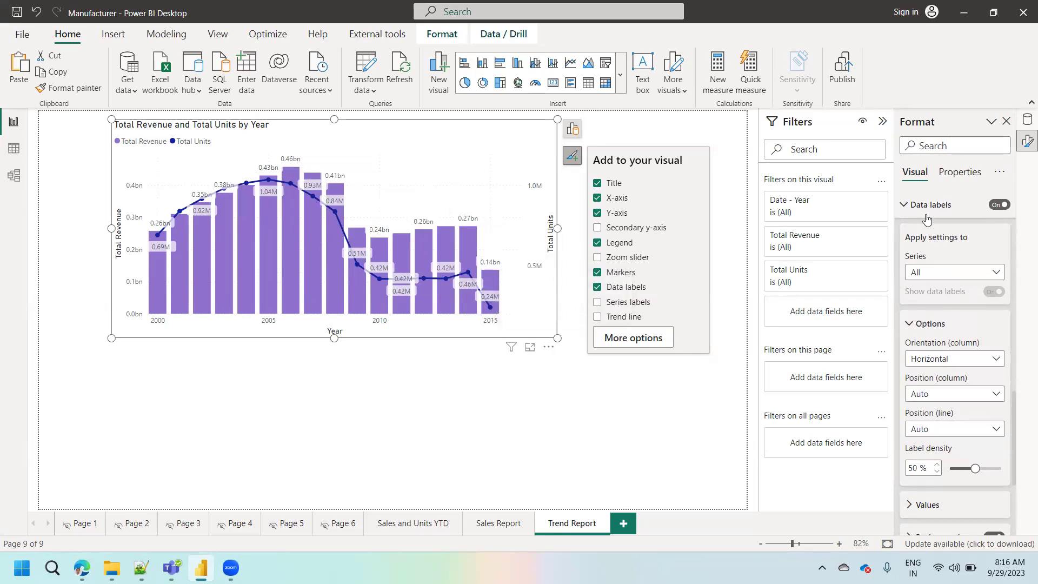
left_click(945, 274)
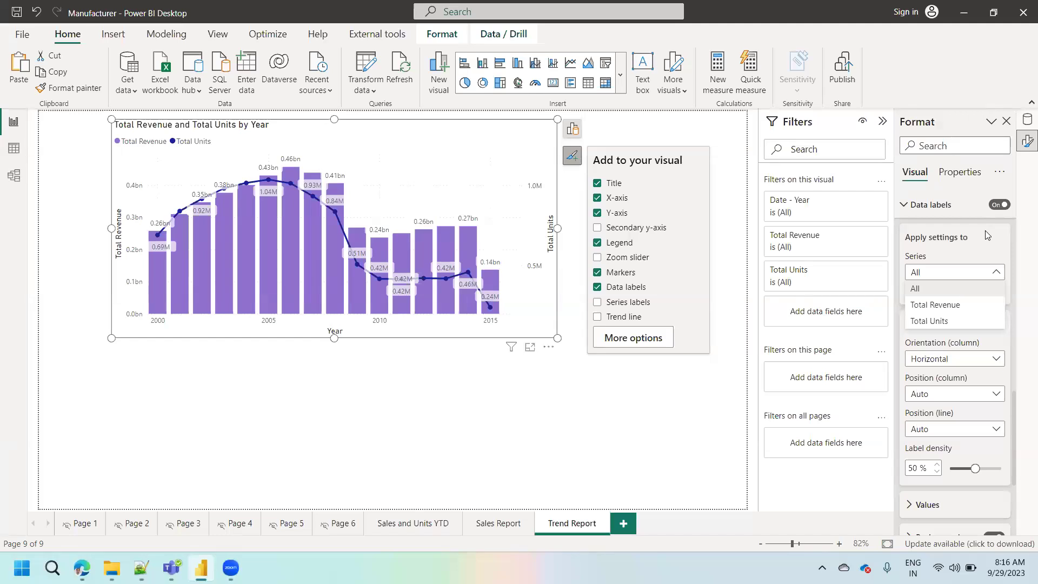
left_click(949, 275)
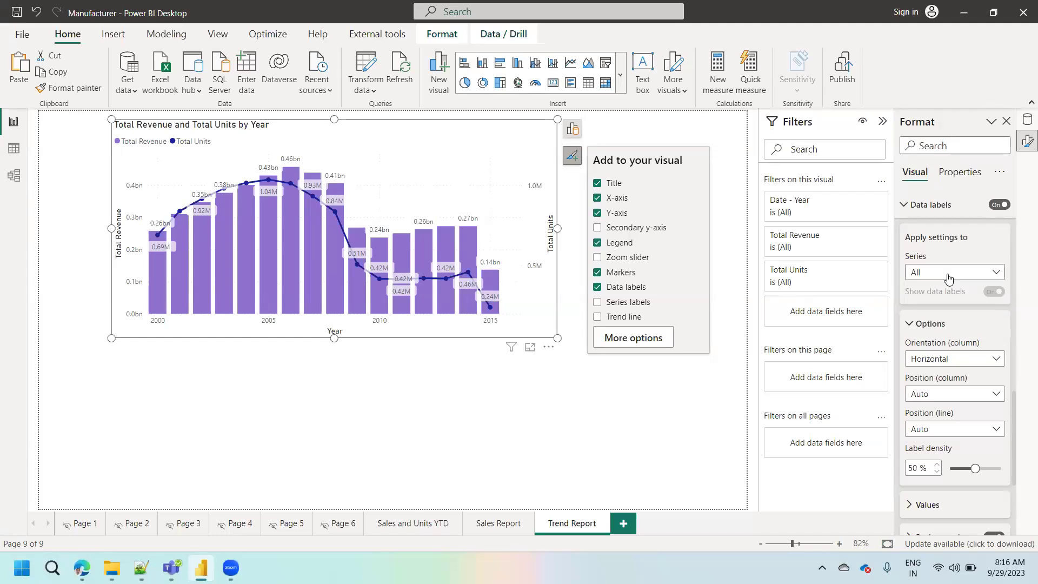
left_click(949, 276)
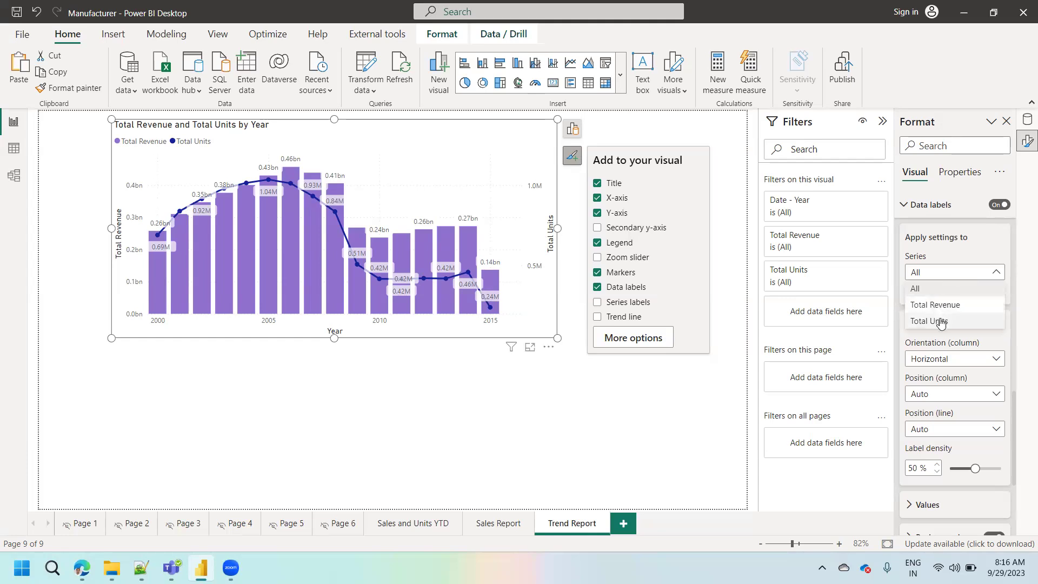
left_click(941, 305)
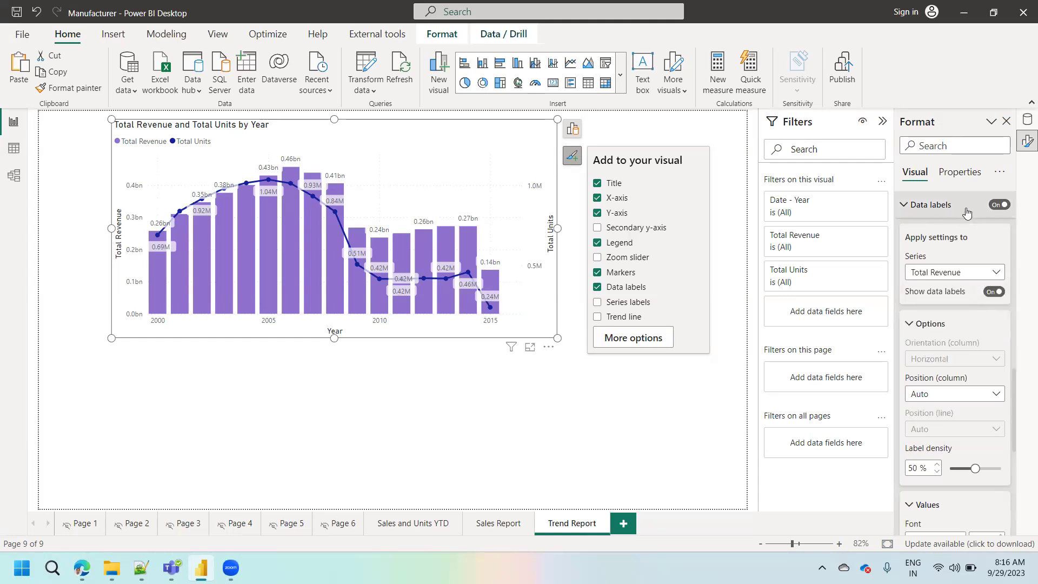
left_click(994, 292)
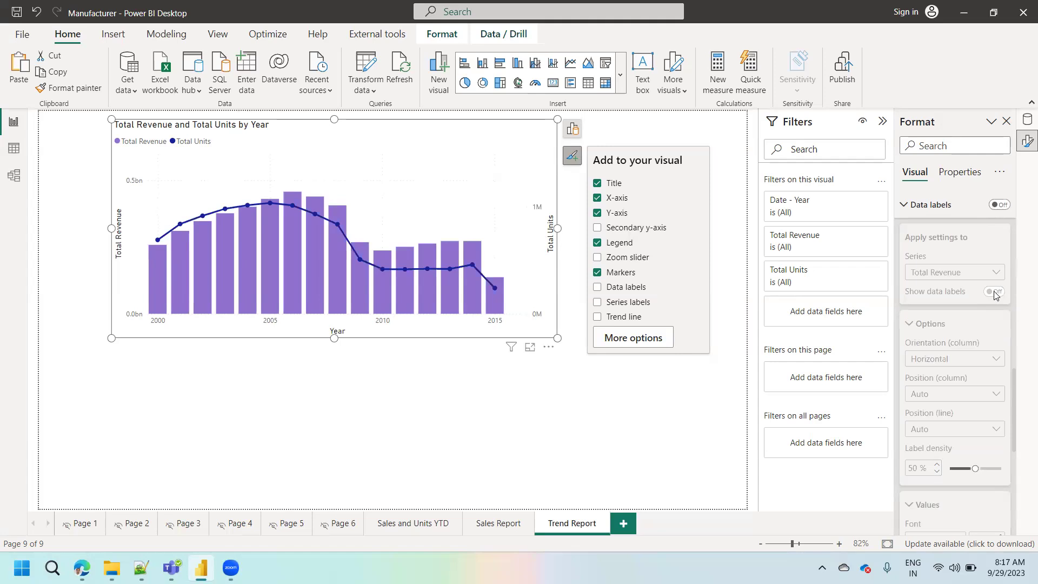
left_click(1000, 205)
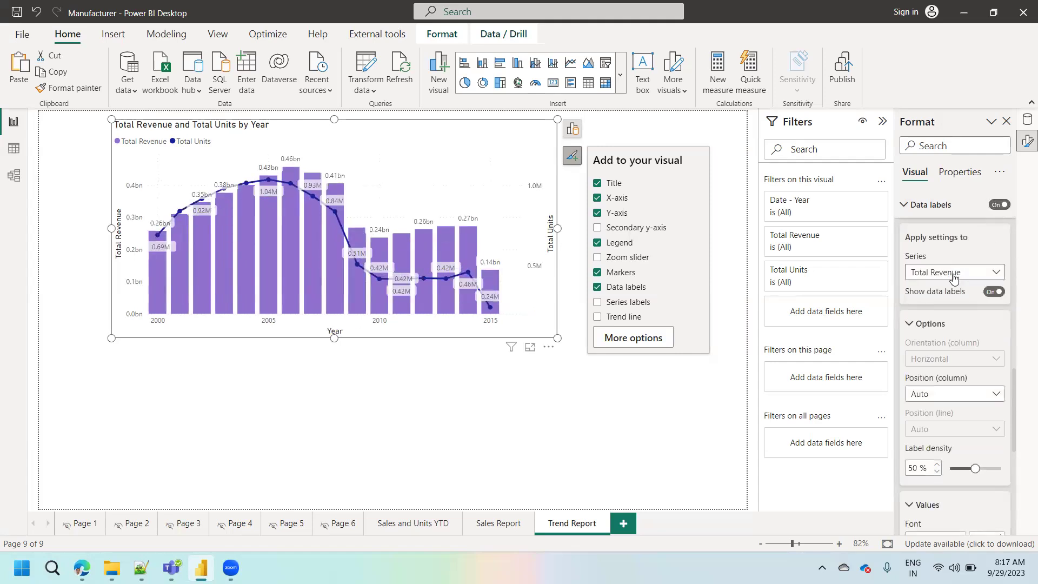
Switch the data label target to Total Units and back to Total Revenue, try again to hide that series' labels, and restore them
left_click(953, 277)
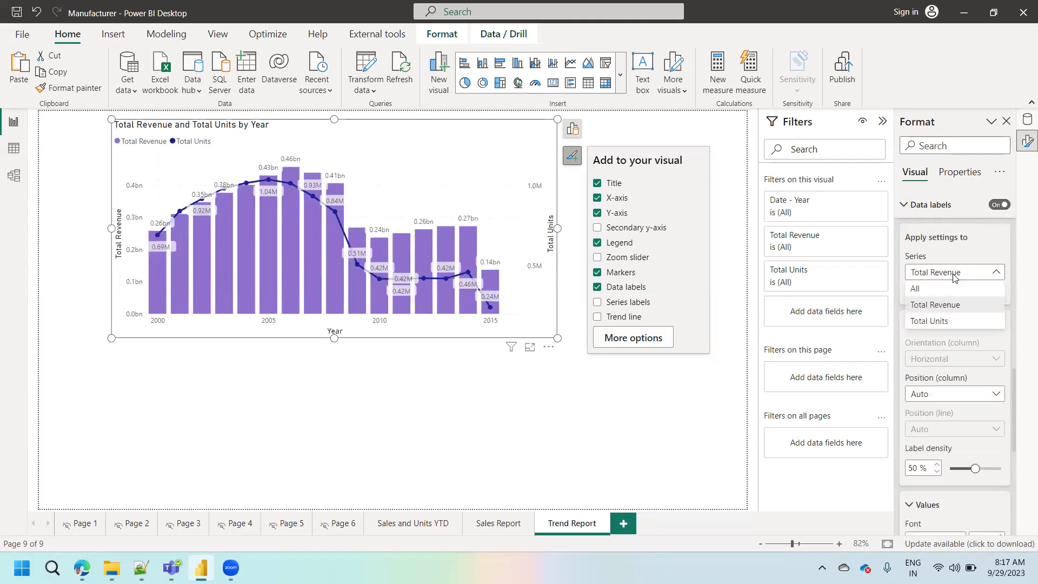
left_click(937, 323)
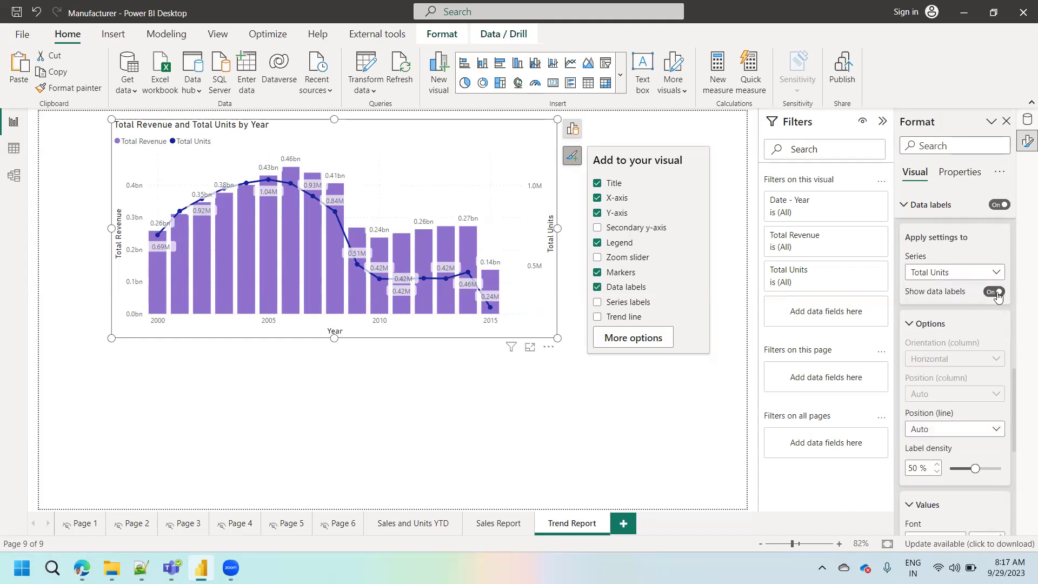
left_click(969, 279)
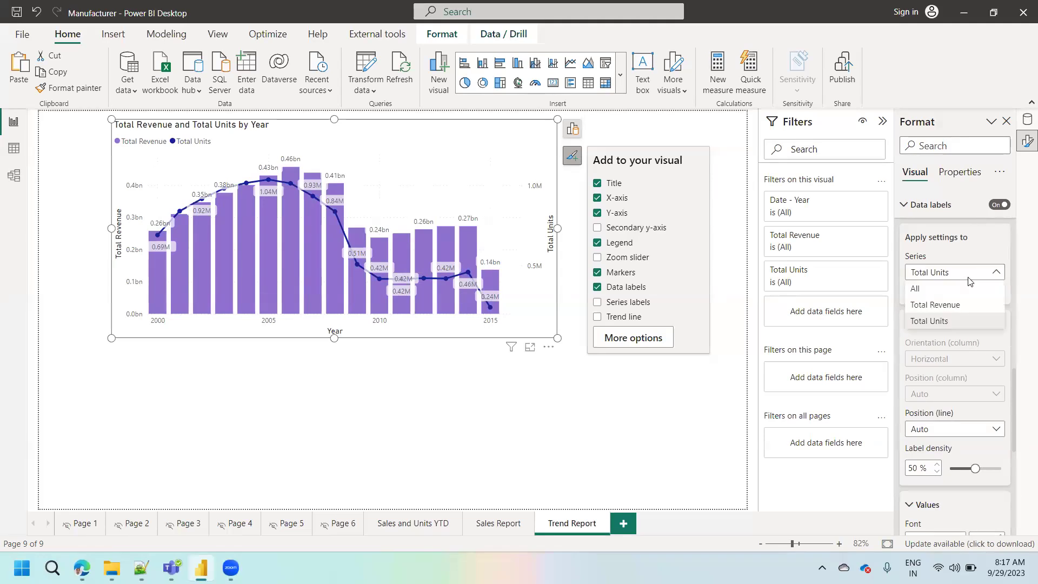
left_click(950, 305)
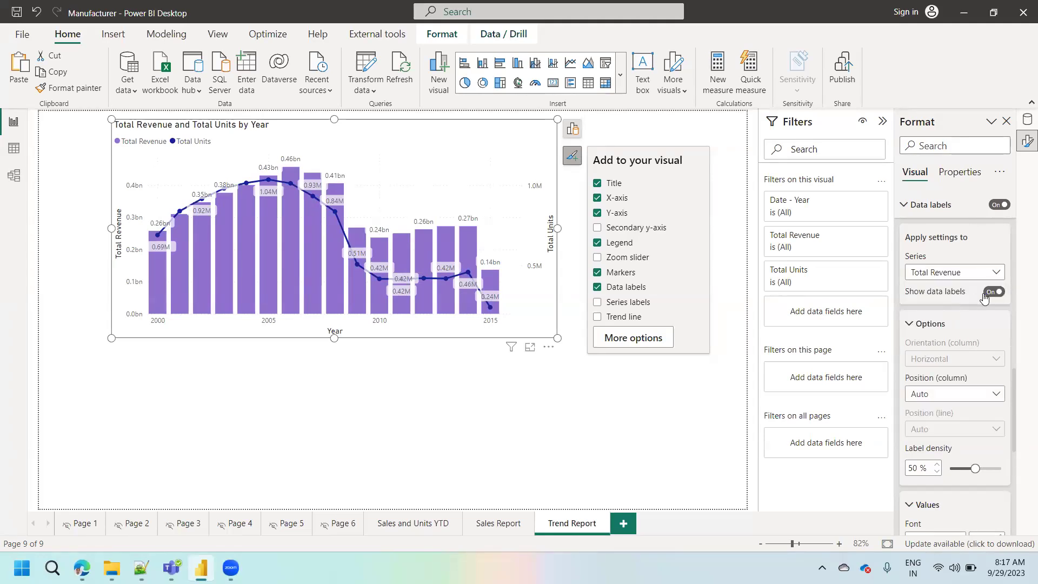
left_click(991, 292)
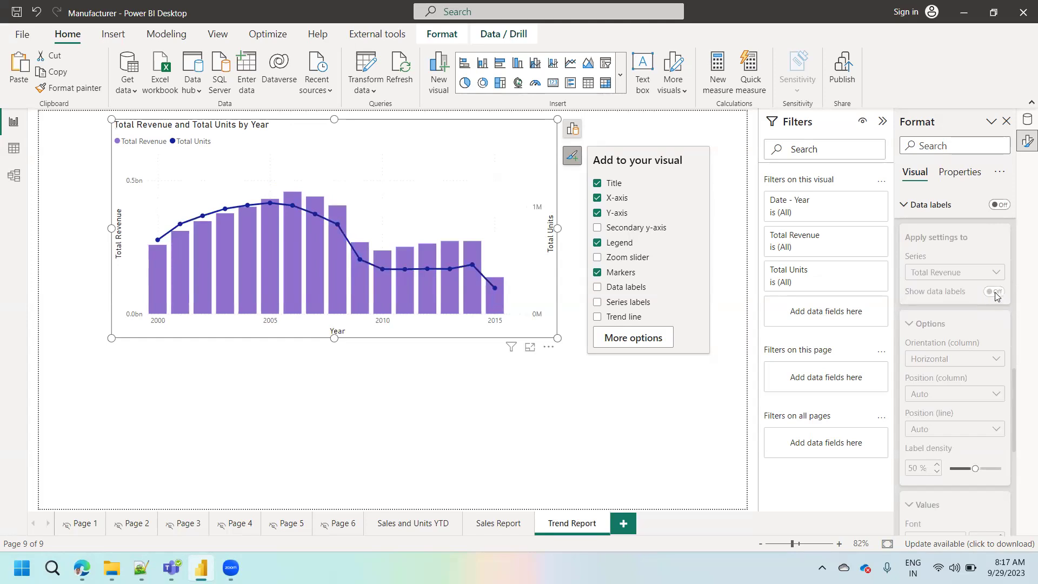
left_click(999, 205)
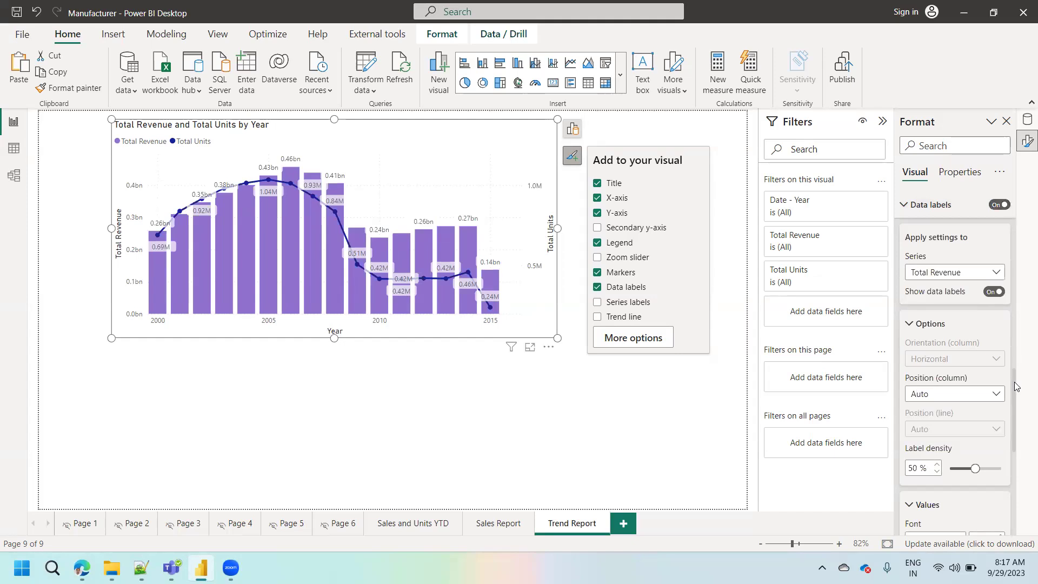
Turn off the background of the Total Revenue data labels in the combo chart
scroll(1015, 386, "down", 5)
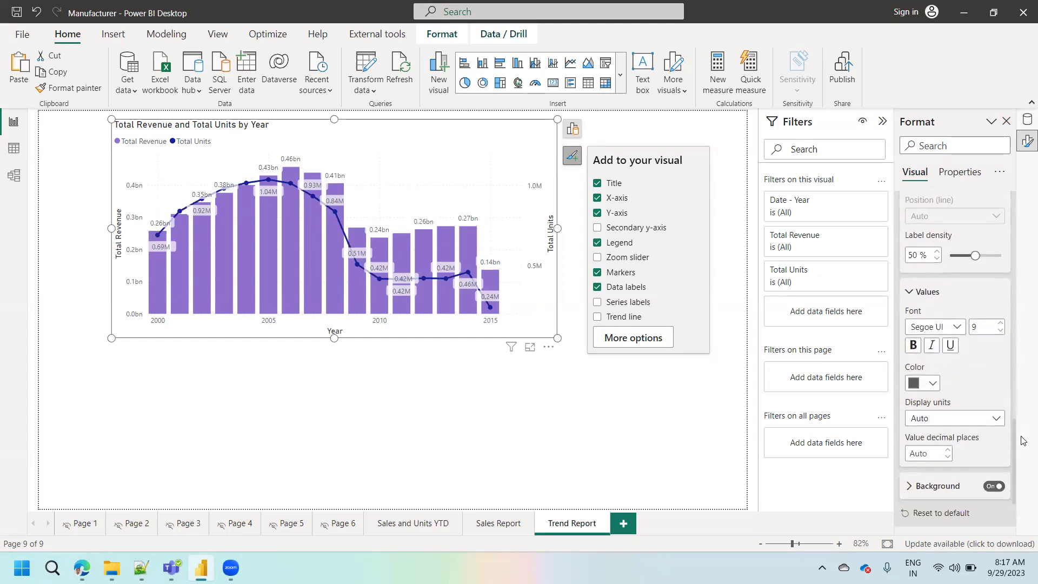
scroll(1023, 444, "down", 1)
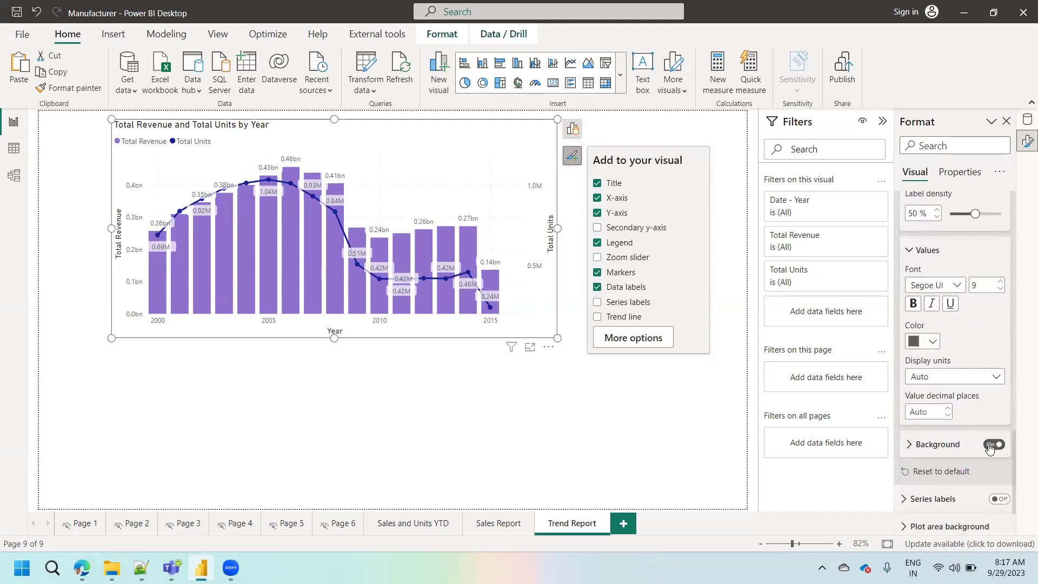
left_click(989, 447)
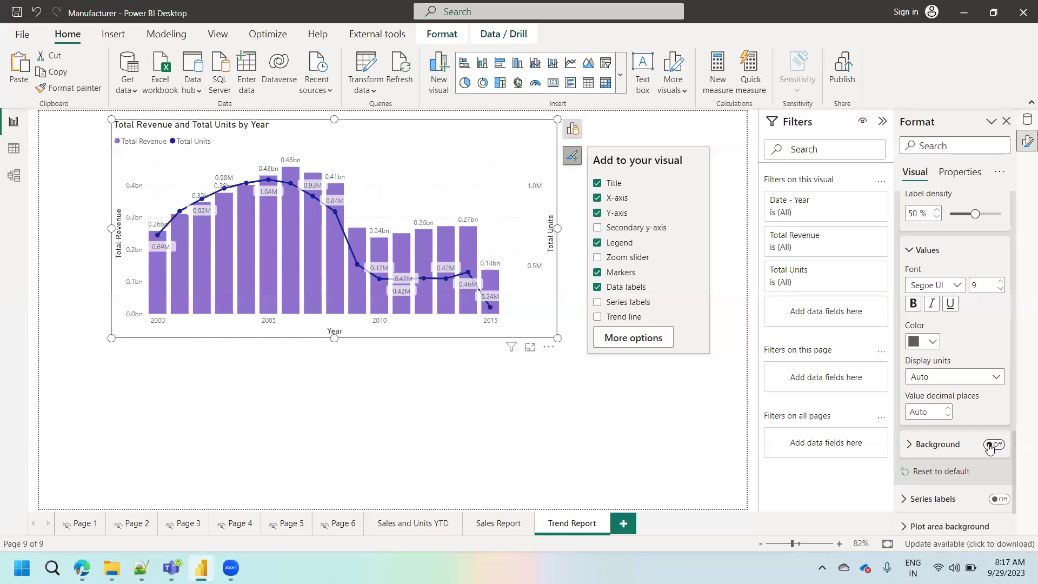
left_click(990, 446)
left_click(993, 447)
scroll(1014, 440, "down", 3)
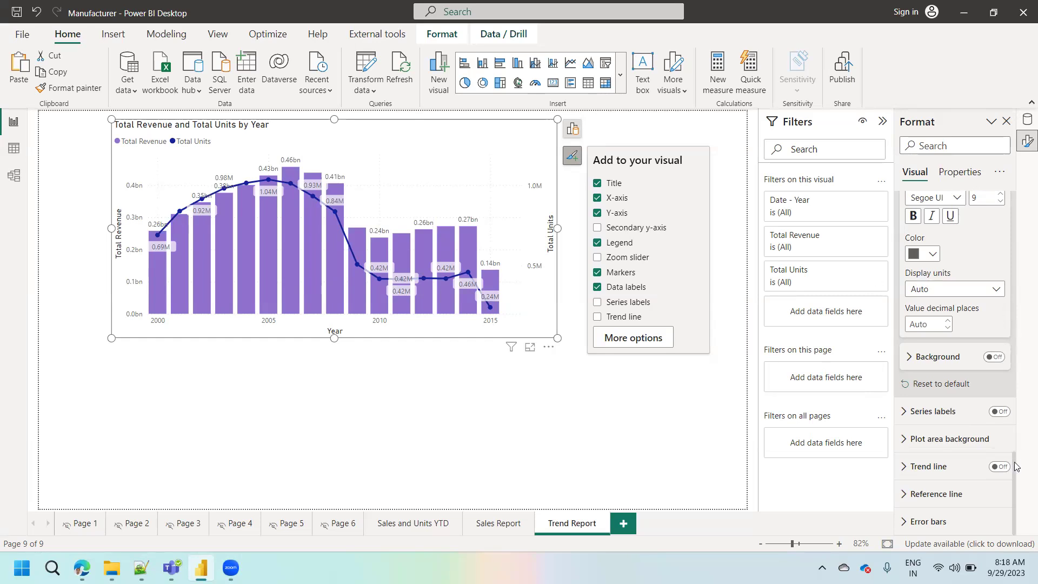
Toggle the chart's data labels off and on again, both for the whole chart and through the Total Revenue series
left_click_drag(1015, 477, 1011, 415)
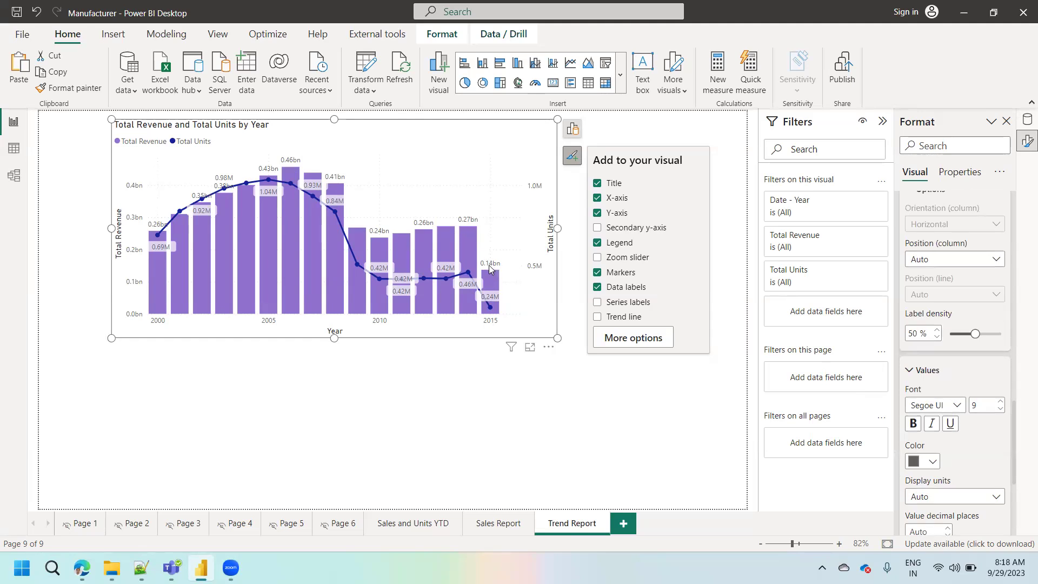
left_click_drag(1014, 410, 1014, 356)
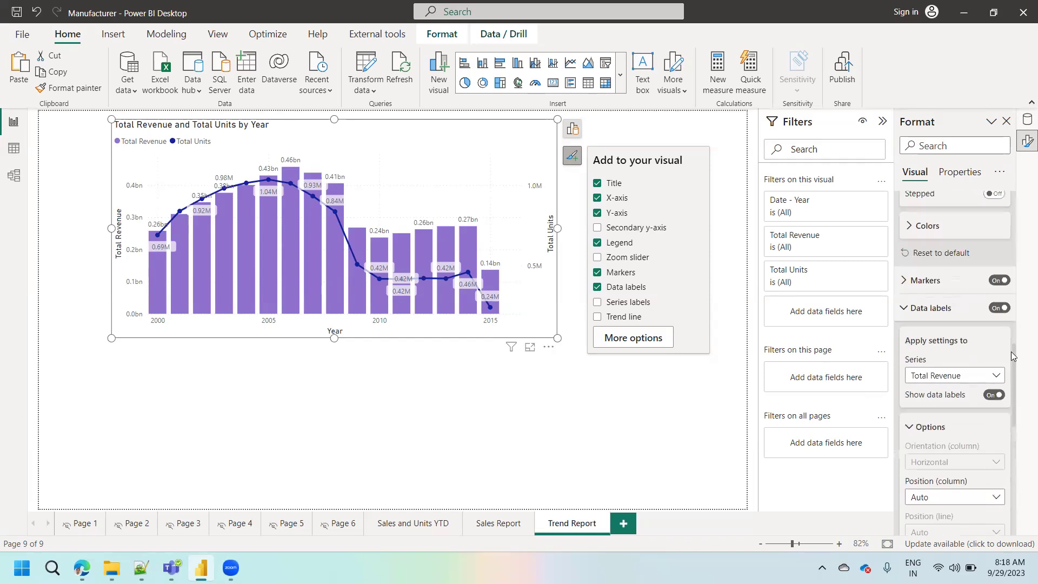
left_click(998, 313)
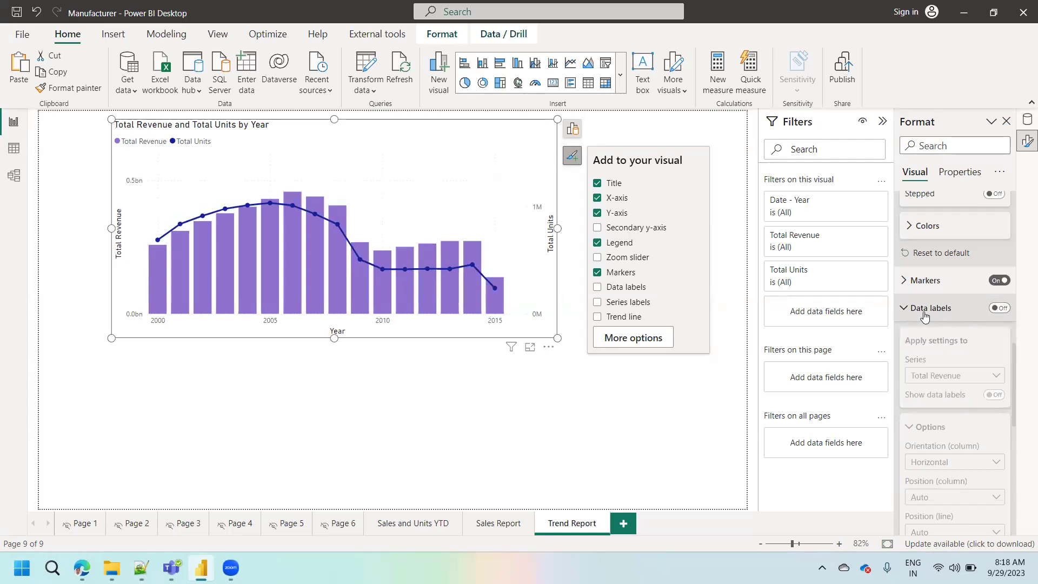
left_click(1000, 308)
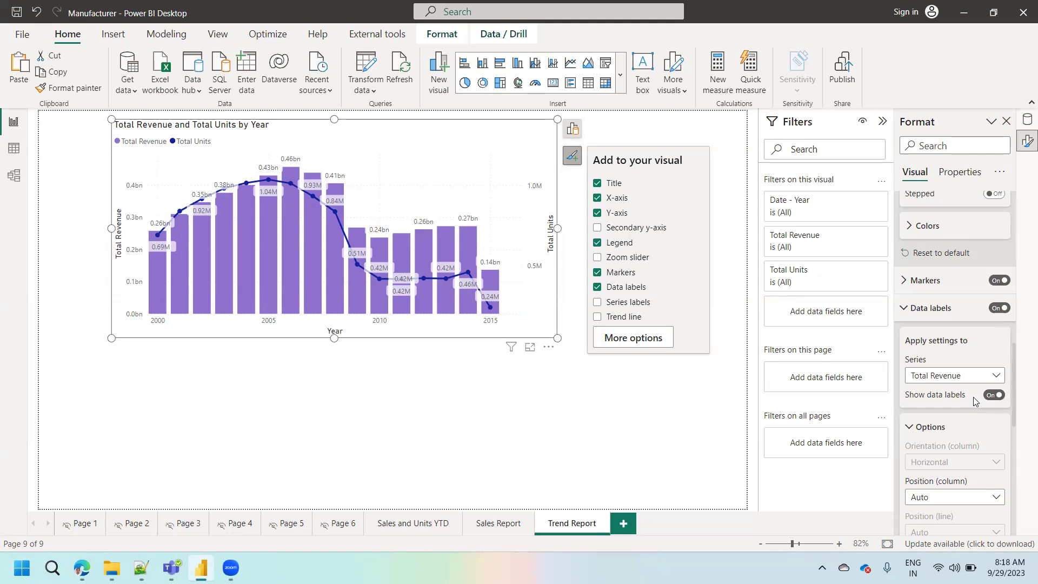
left_click(993, 395)
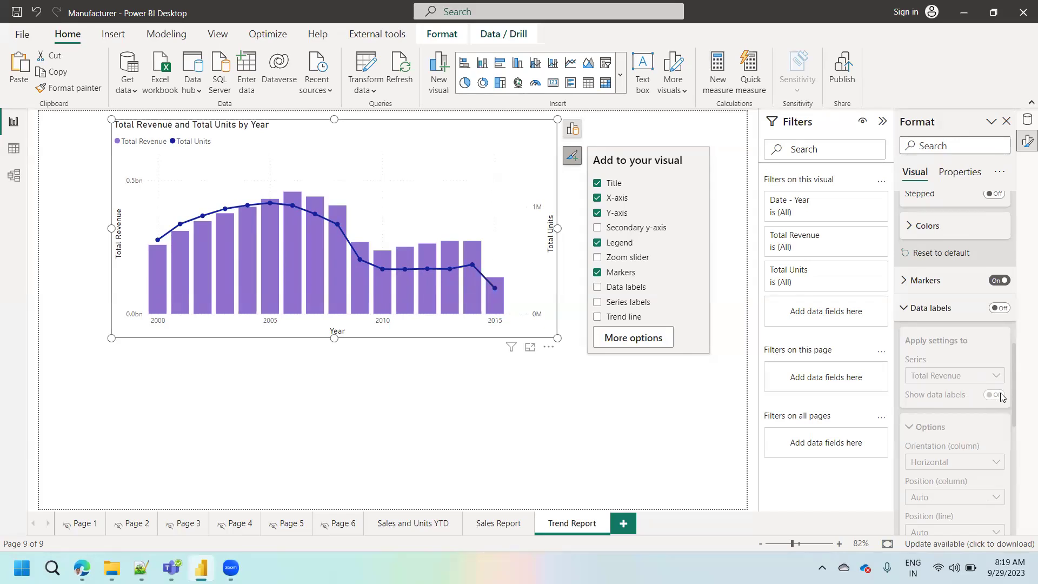
left_click(1002, 309)
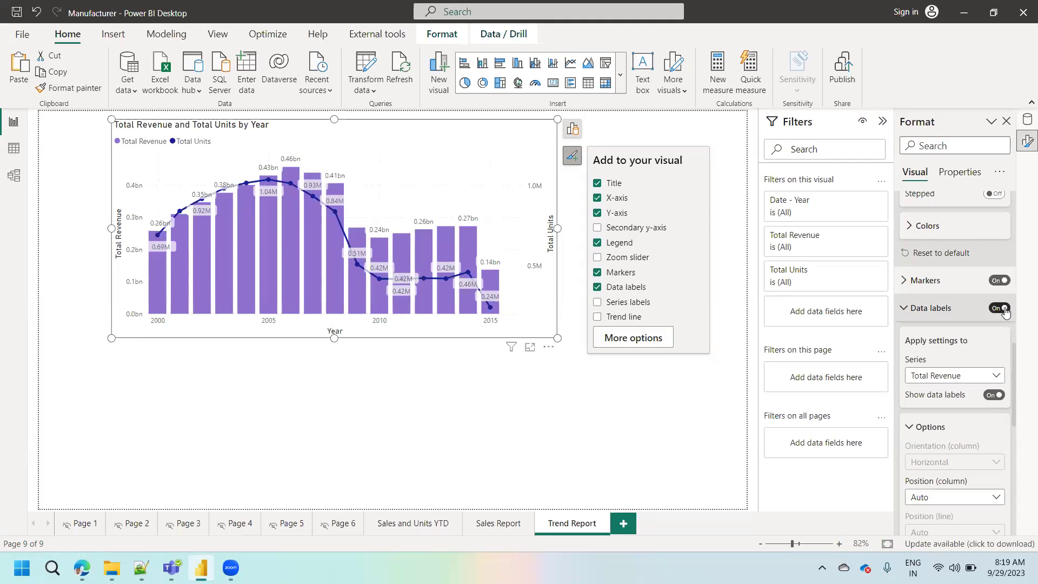
Apply the data label settings to the Total Units series
left_click(942, 379)
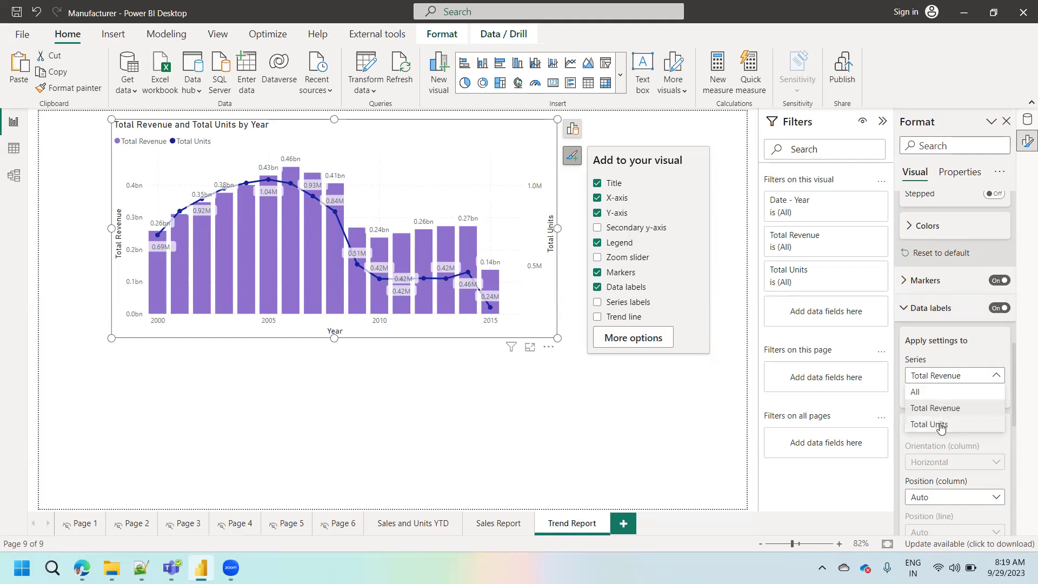
left_click(941, 428)
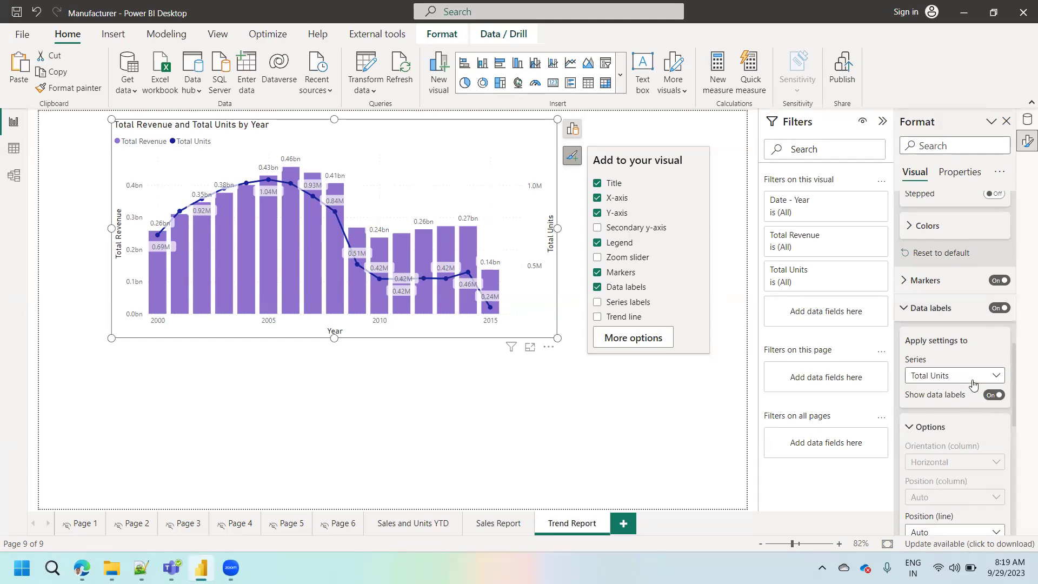
Hide the data labels temporarily to read yearly values from the chart's tooltips, and turn the labels back on
left_click(997, 308)
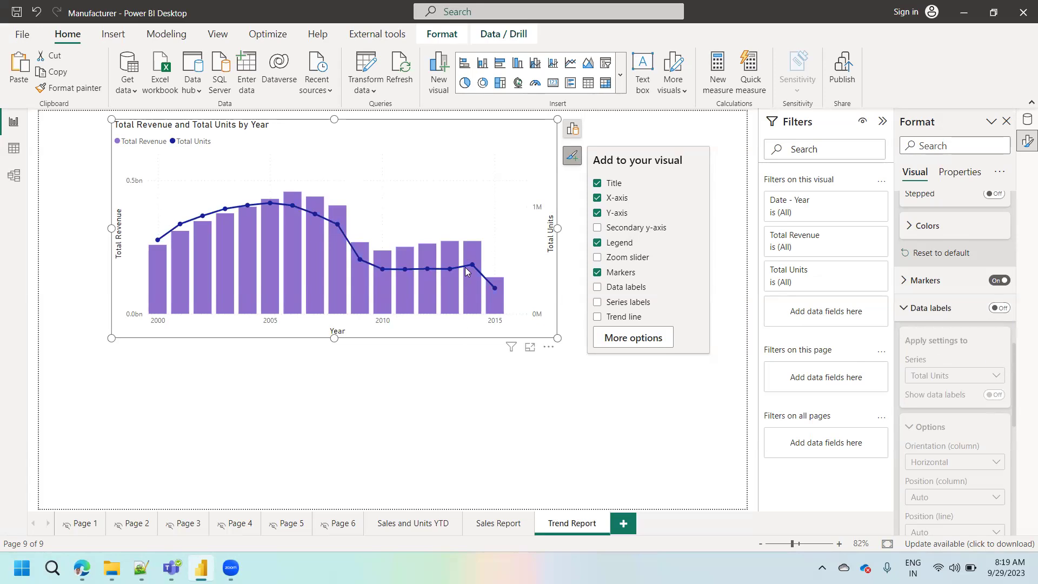
mouse_move(469, 272)
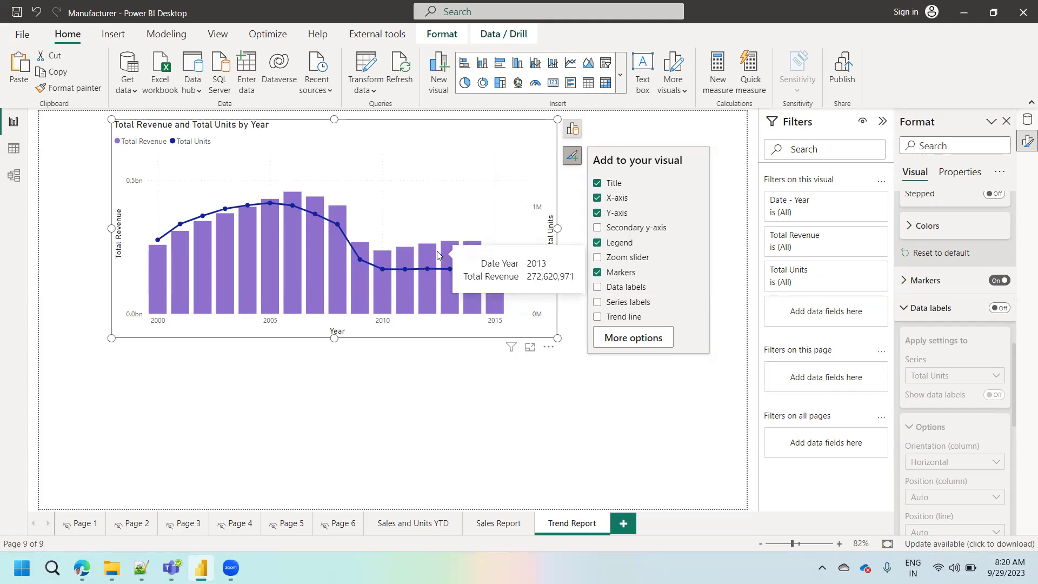
mouse_move(398, 257)
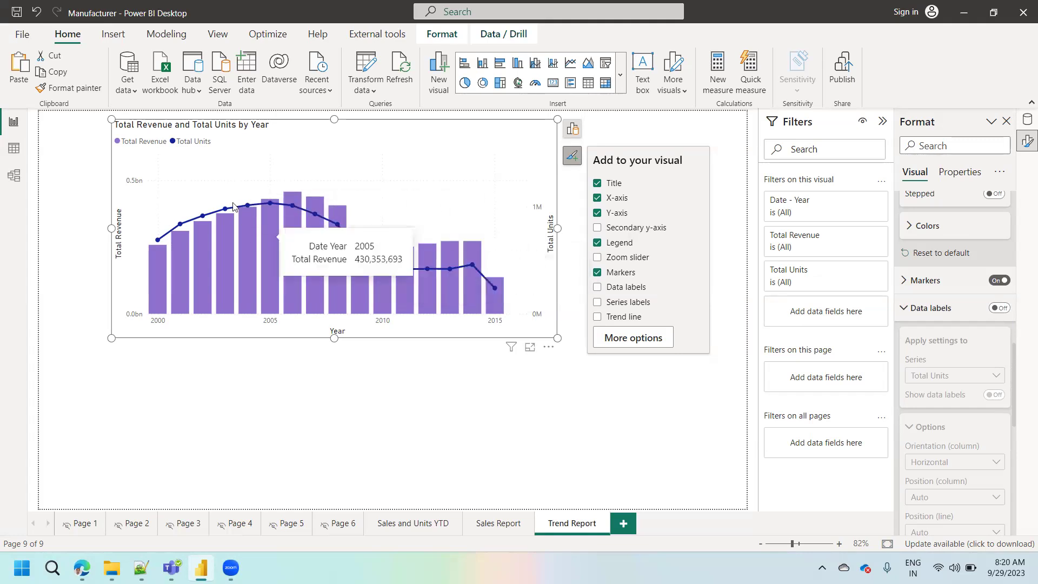
mouse_move(299, 201)
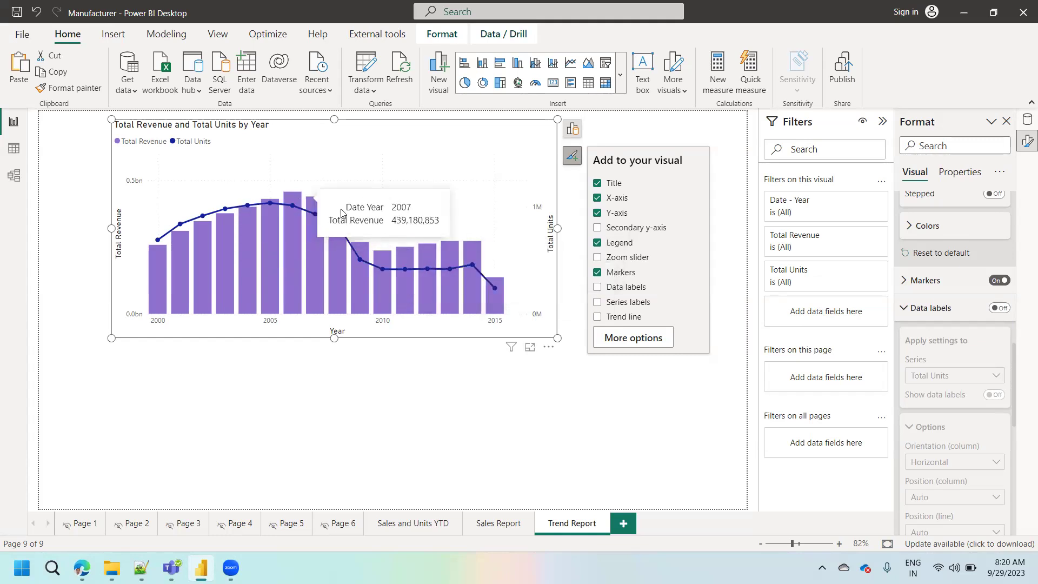
mouse_move(456, 251)
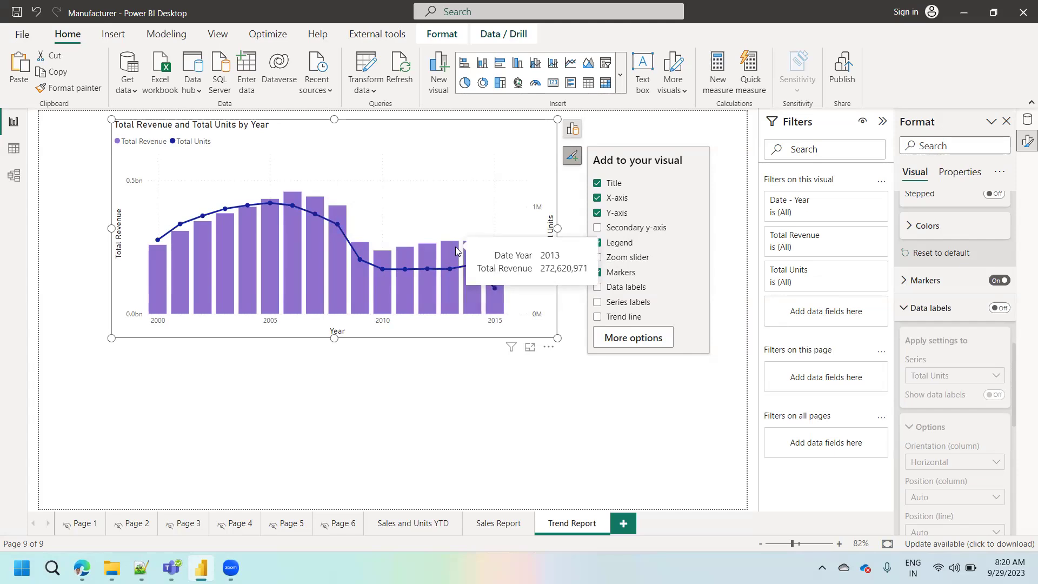
left_click(1001, 308)
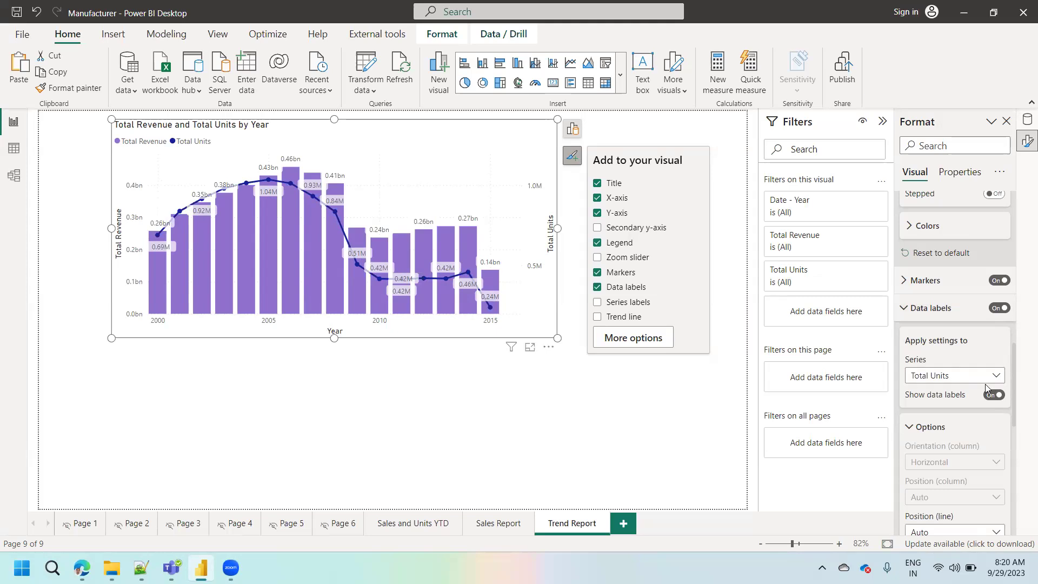
Reposition the combo chart near the upper part of the page and reduce its width and height
left_click(684, 410)
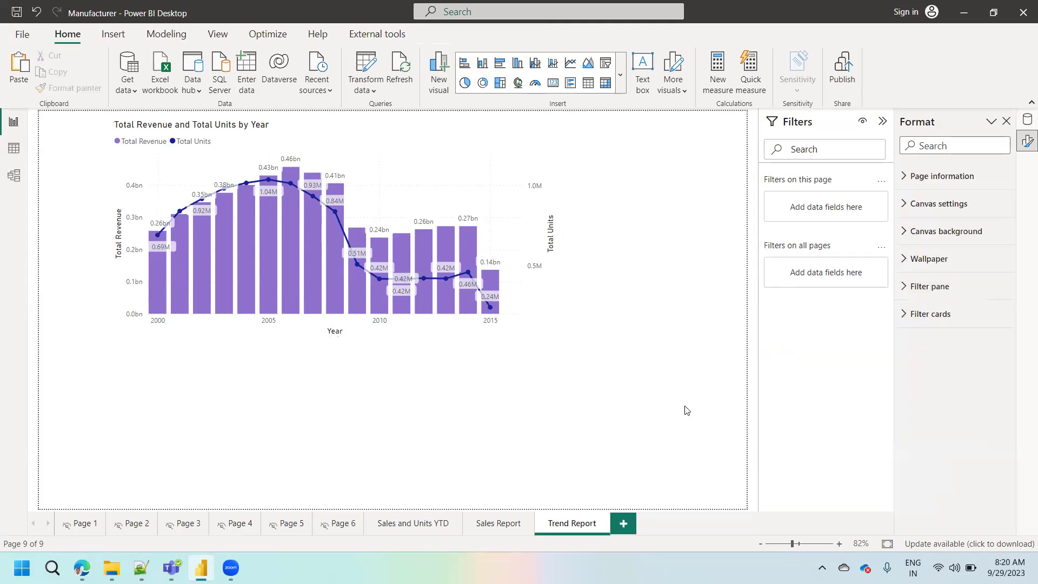
left_click(355, 149)
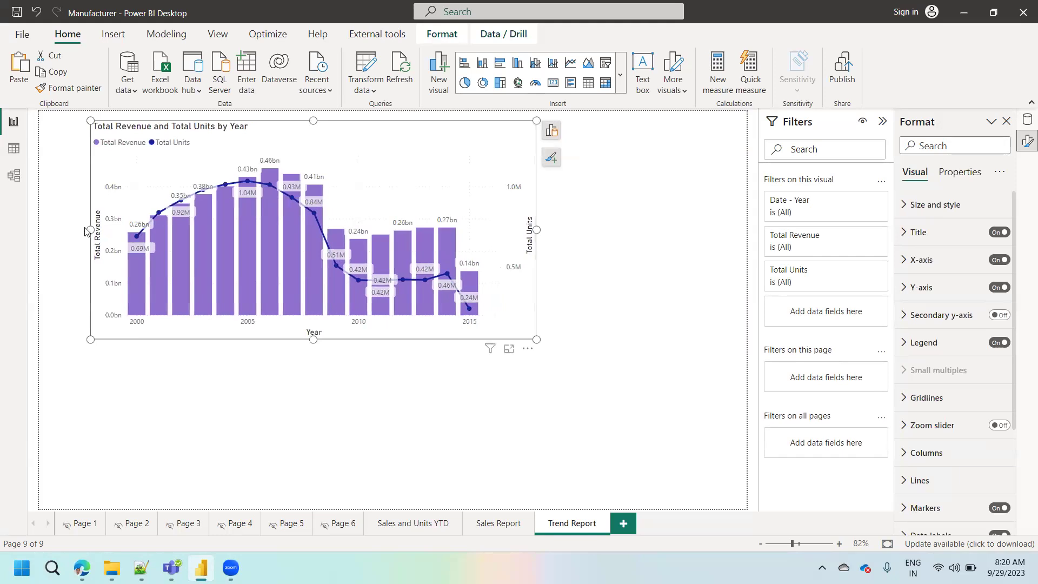
left_click_drag(91, 229, 121, 230)
left_click_drag(341, 158, 329, 160)
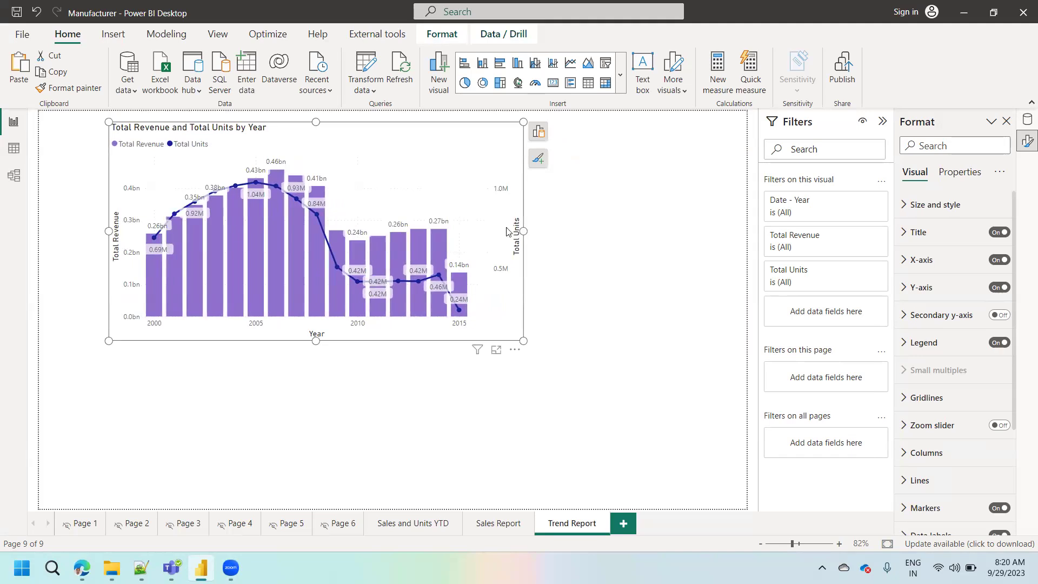
left_click_drag(523, 230, 500, 231)
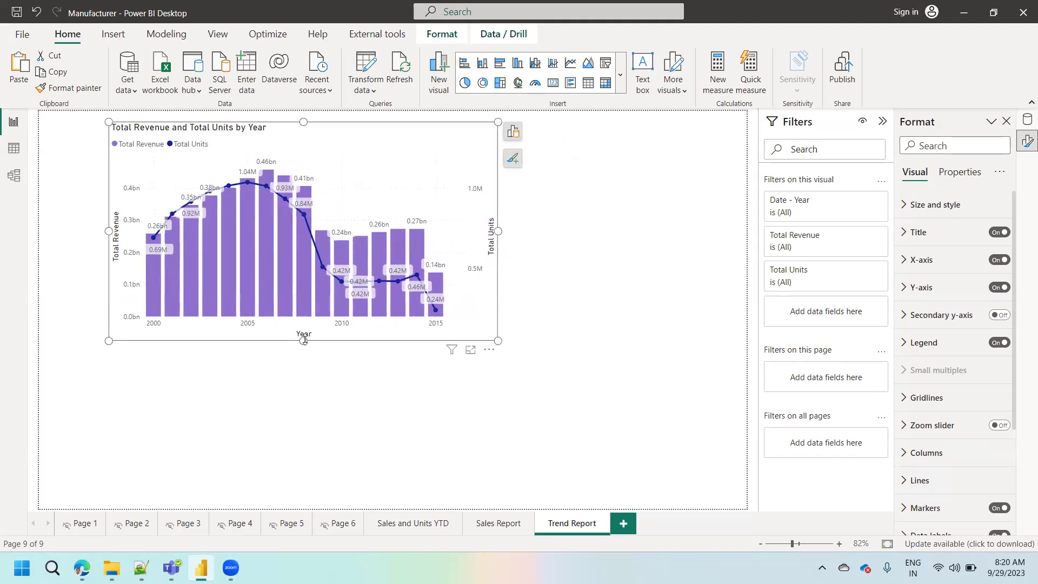
left_click_drag(304, 340, 305, 311)
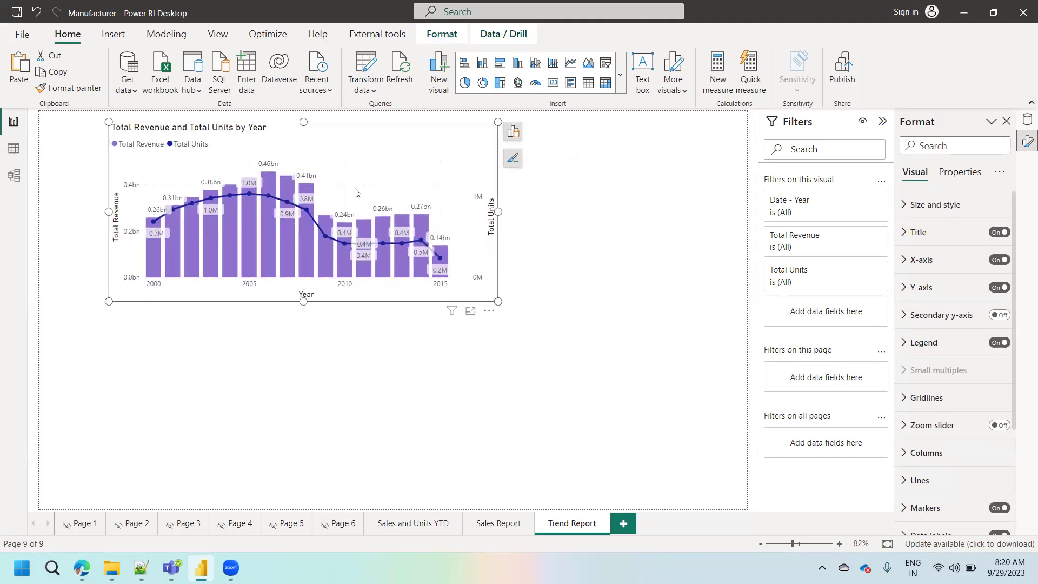
Widen the combo chart across most of the page, adjust its position, and check the tooltips of the 2001 and 2002 bars
left_click_drag(354, 196, 393, 194)
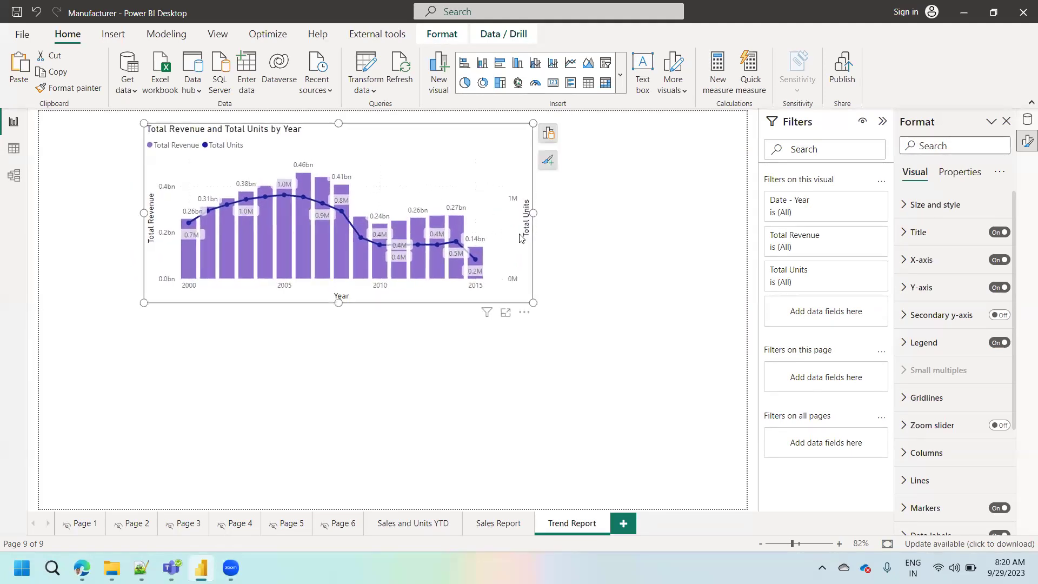
left_click_drag(533, 220, 735, 248)
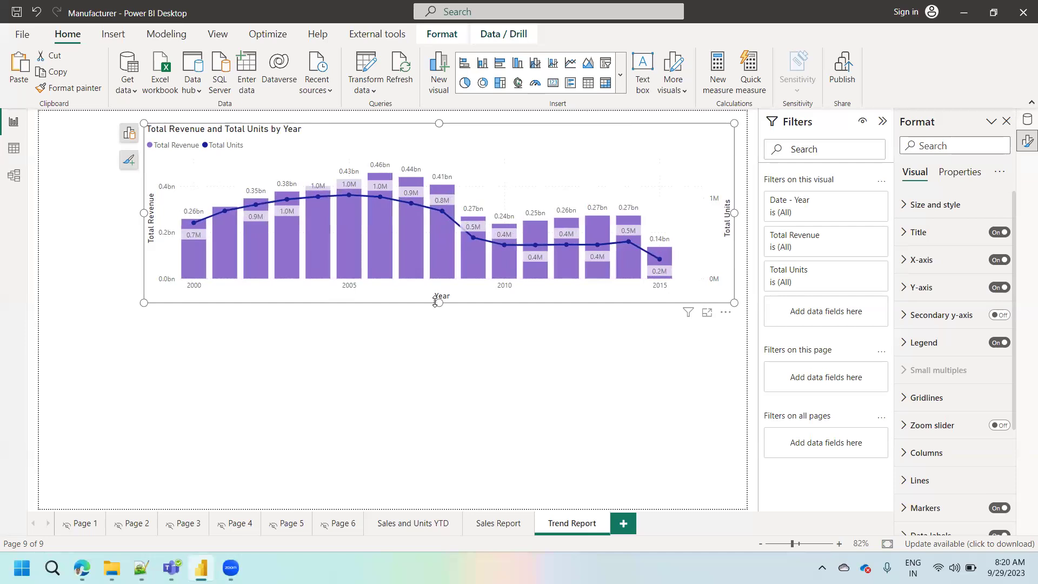
left_click_drag(489, 200, 462, 193)
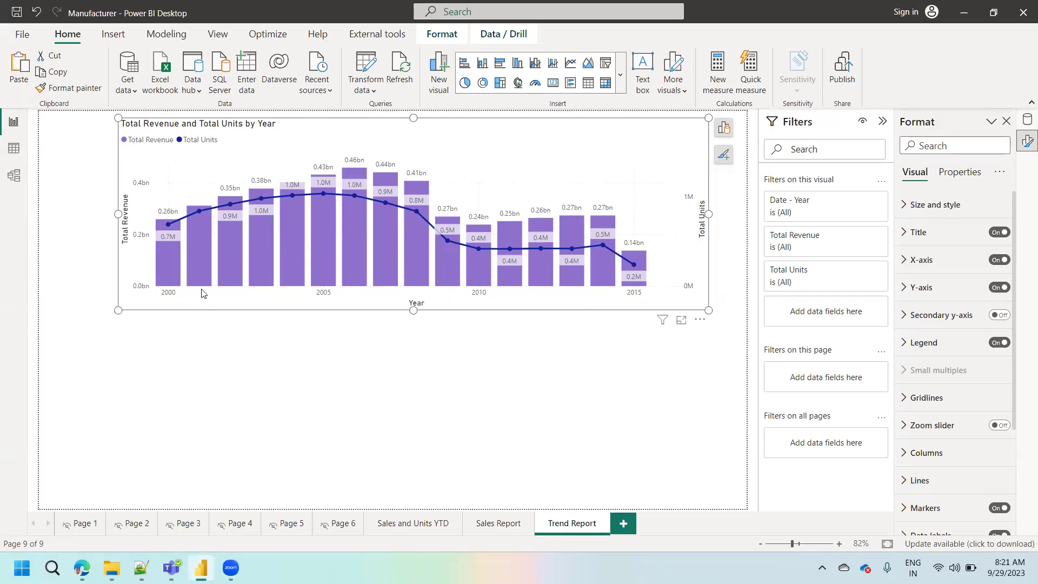
mouse_move(197, 253)
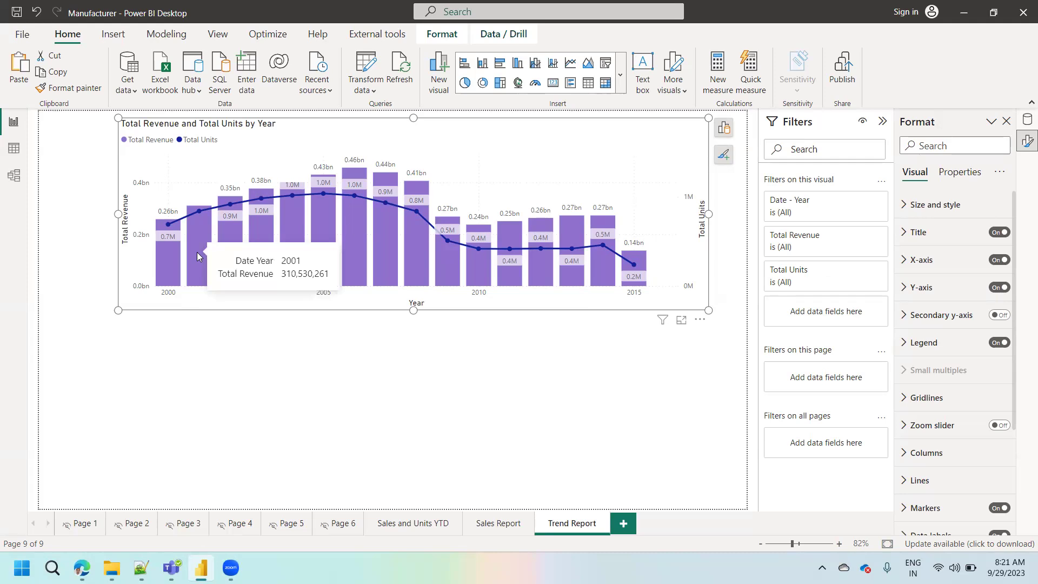
mouse_move(231, 243)
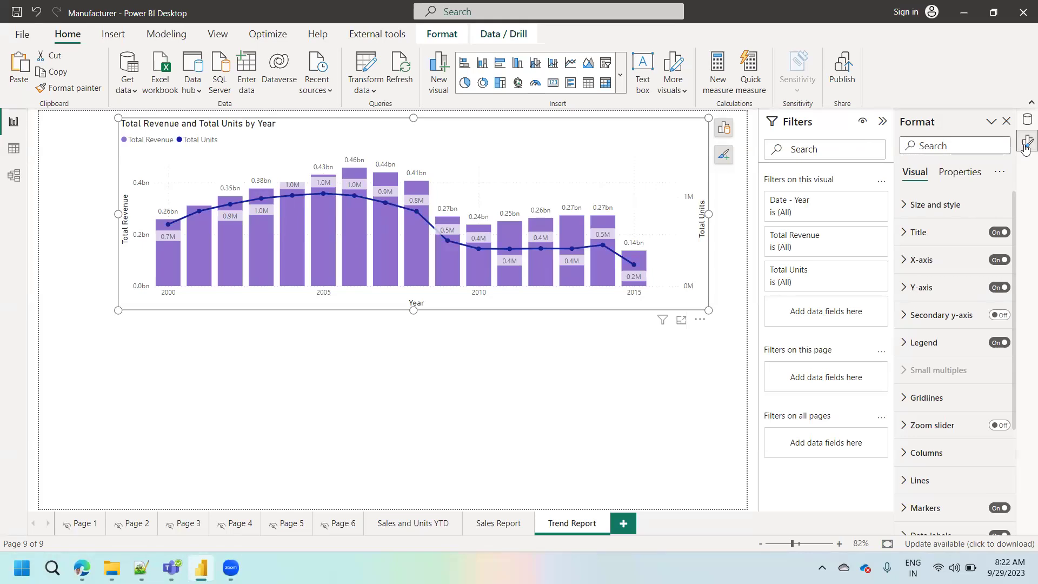
Try the Categorical type for the chart's X-axis and return it to Continuous
left_click(915, 260)
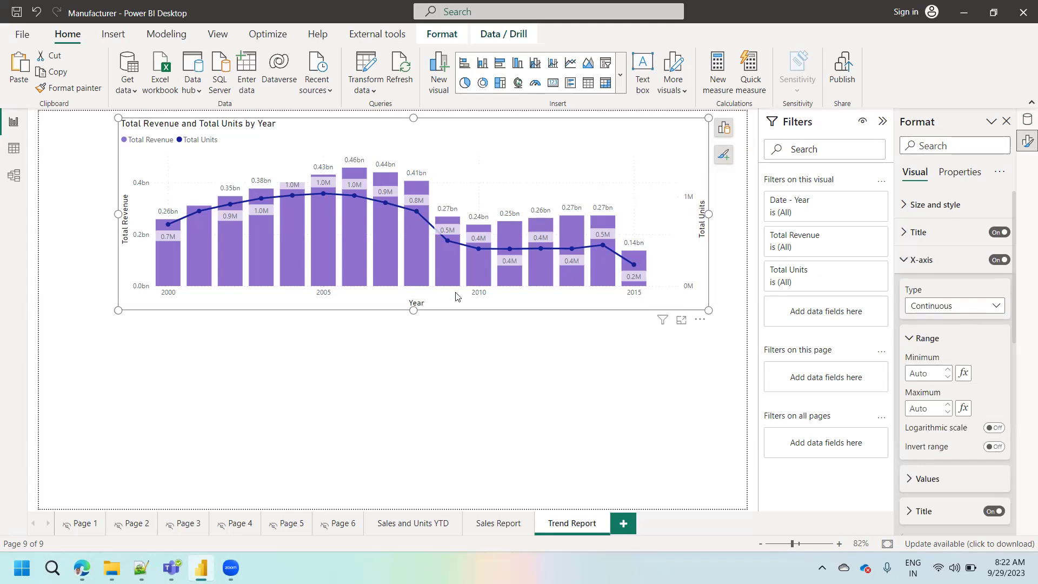
left_click(932, 312)
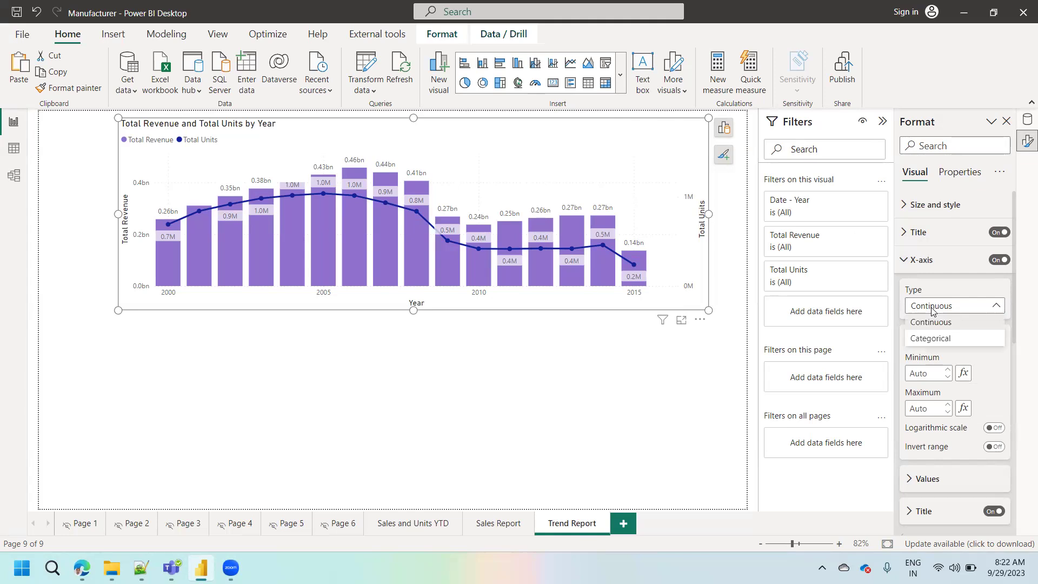
left_click(933, 338)
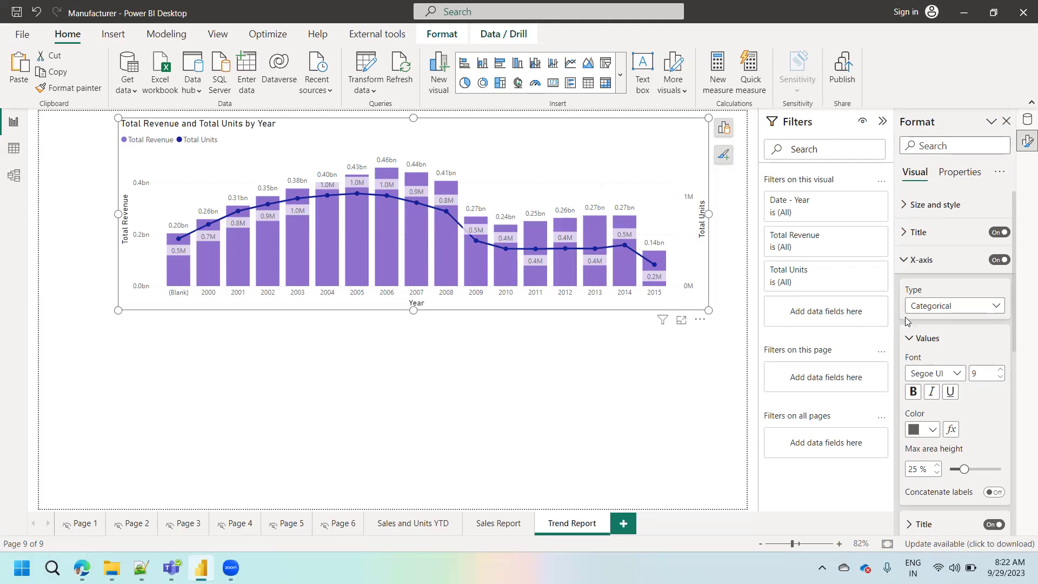
left_click(935, 314)
left_click(937, 324)
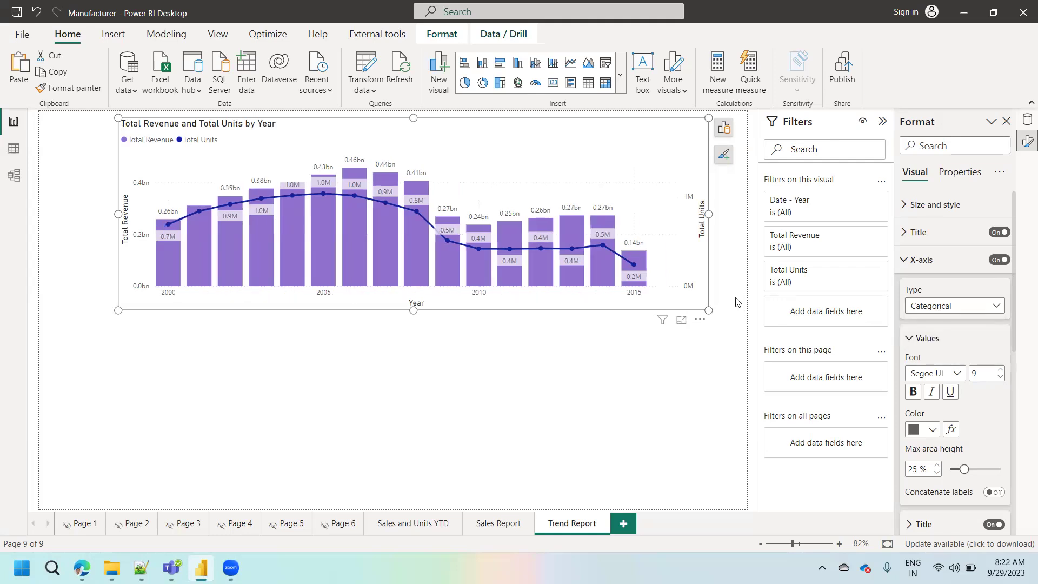
Shrink the combo chart to about half the page width and set its X-axis type to Categorical
left_click_drag(709, 310, 478, 296)
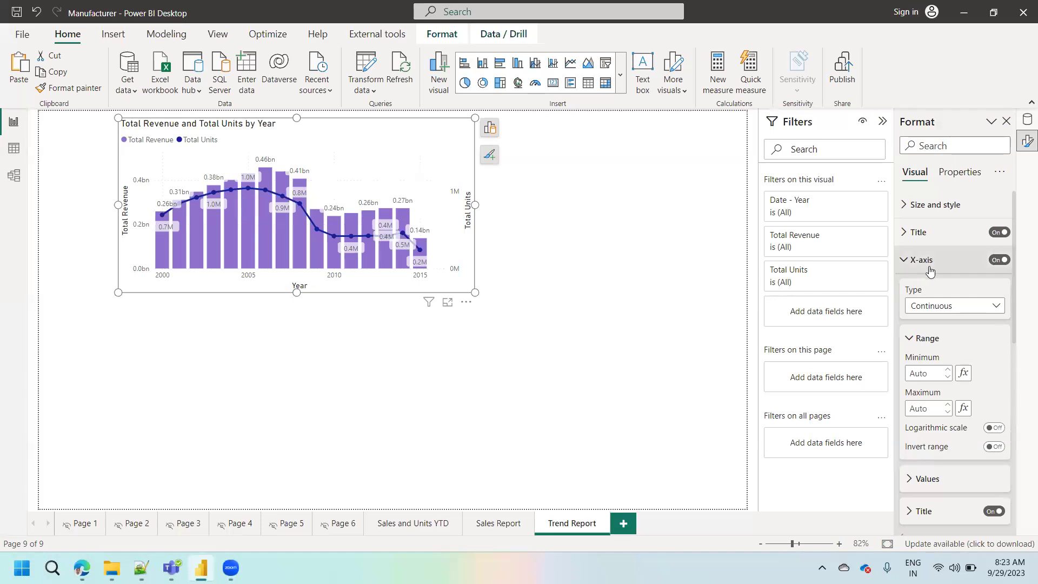
left_click(949, 307)
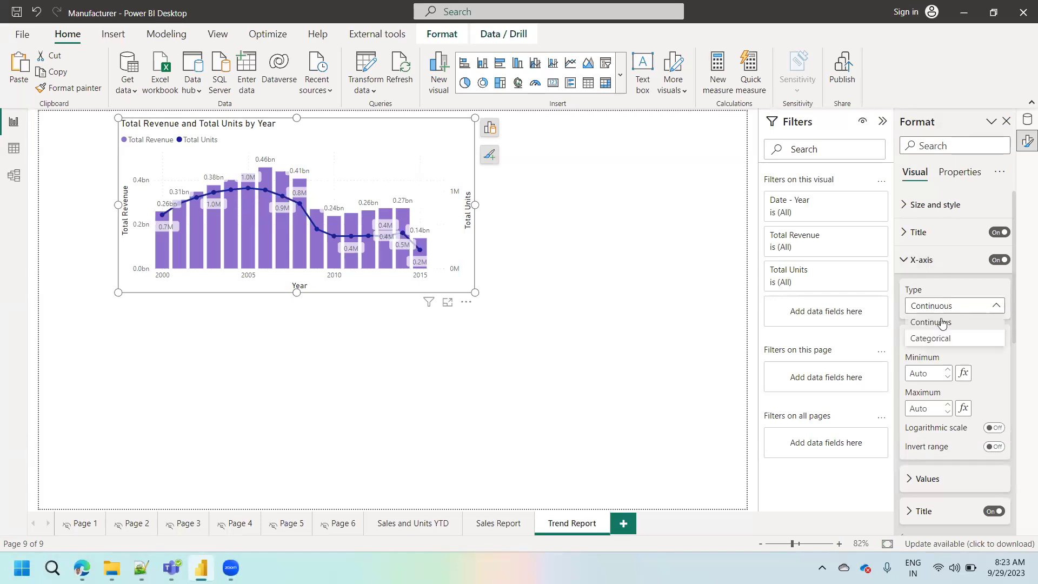
left_click(939, 339)
left_click(938, 339)
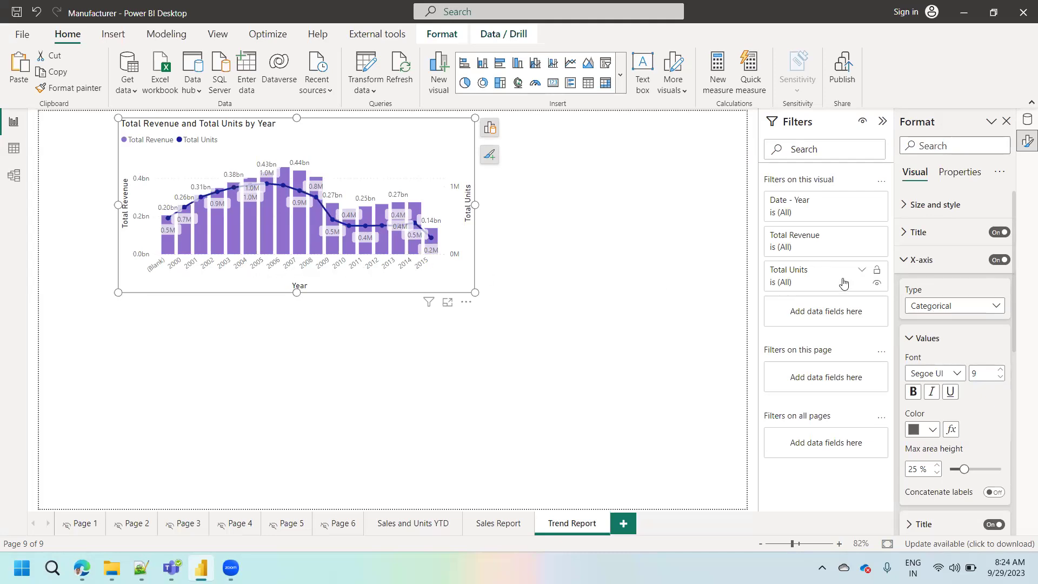
Set the combo chart's X-axis type to Continuous and widen the chart across most of the page
left_click(940, 307)
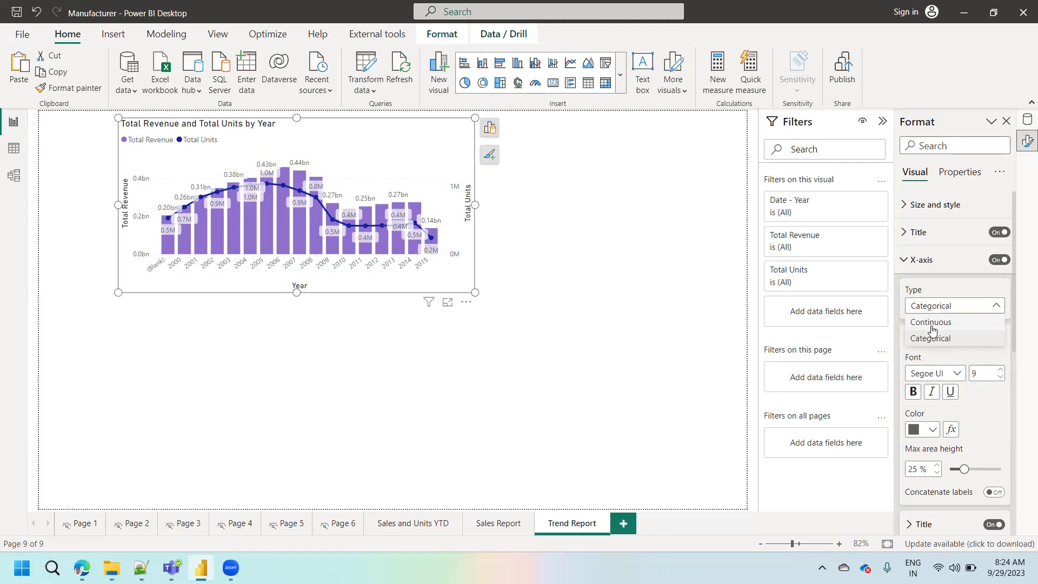
left_click(931, 323)
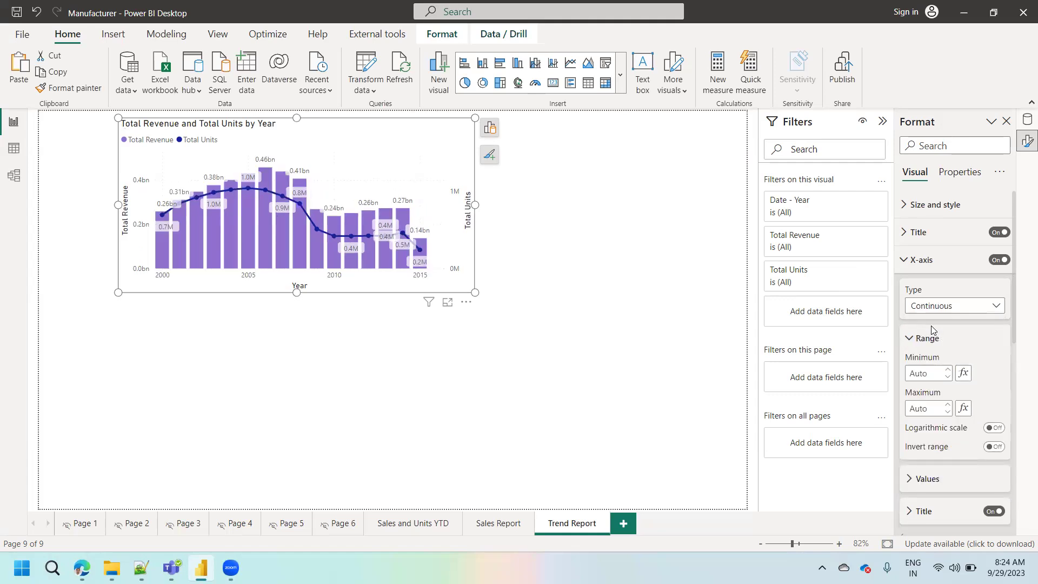
left_click_drag(474, 292, 746, 310)
left_click_drag(613, 163, 595, 169)
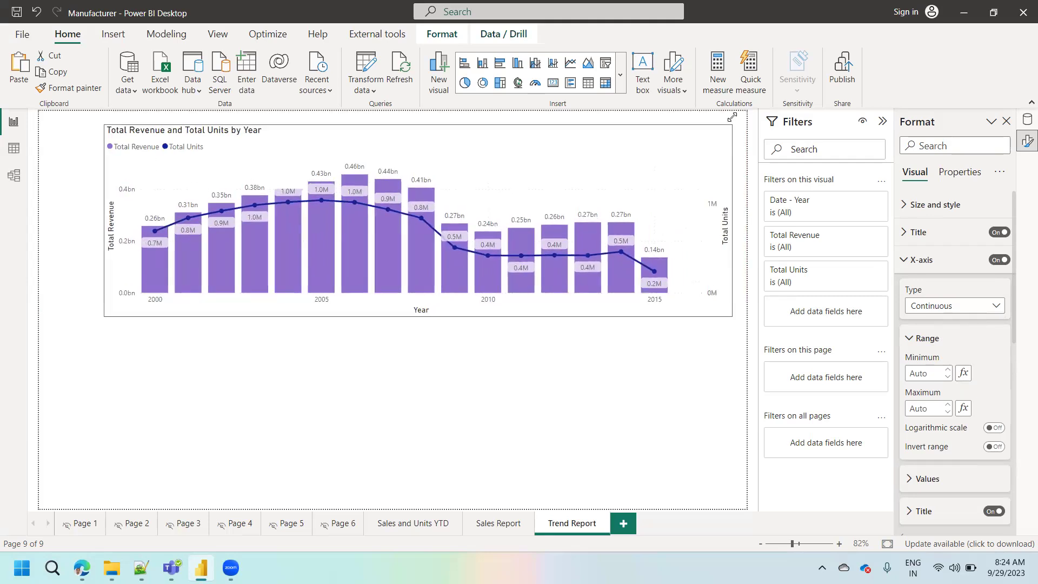
Duplicate the Total Revenue and Total Units by Year chart and place the copy directly below the original
left_click(546, 165)
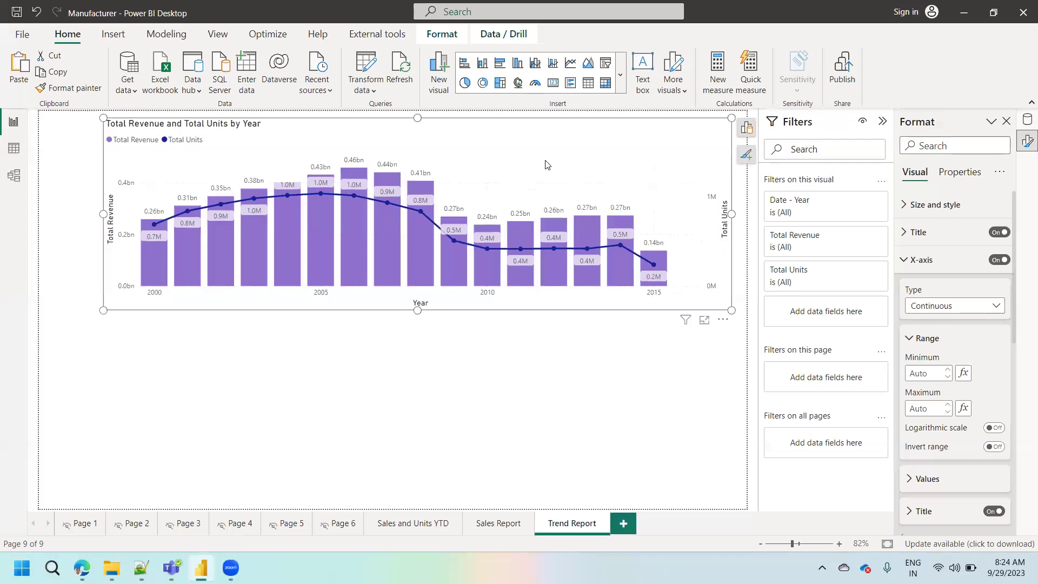
key("ctrl+c")
key("ctrl+v")
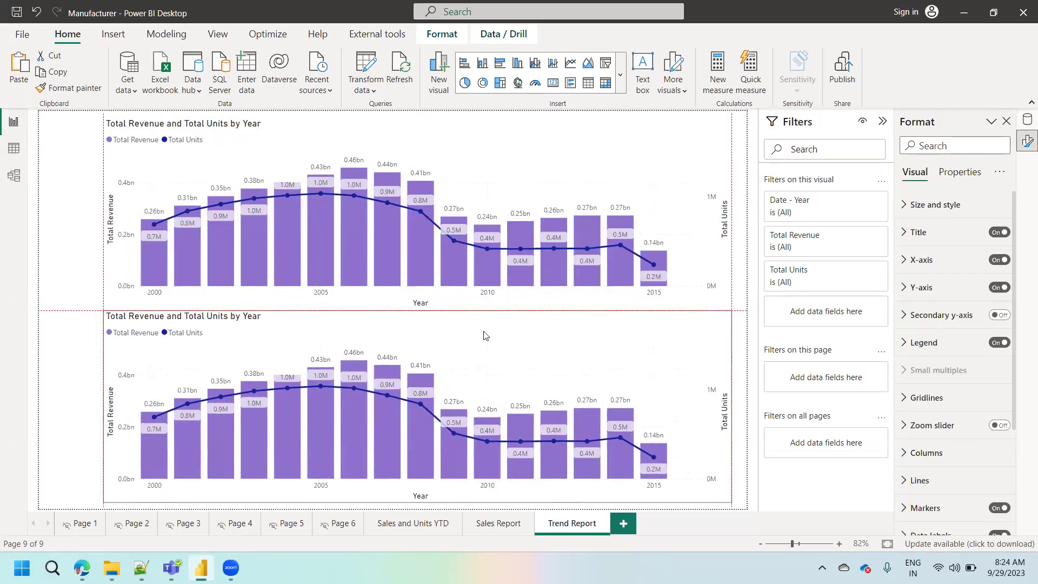
left_click(482, 167)
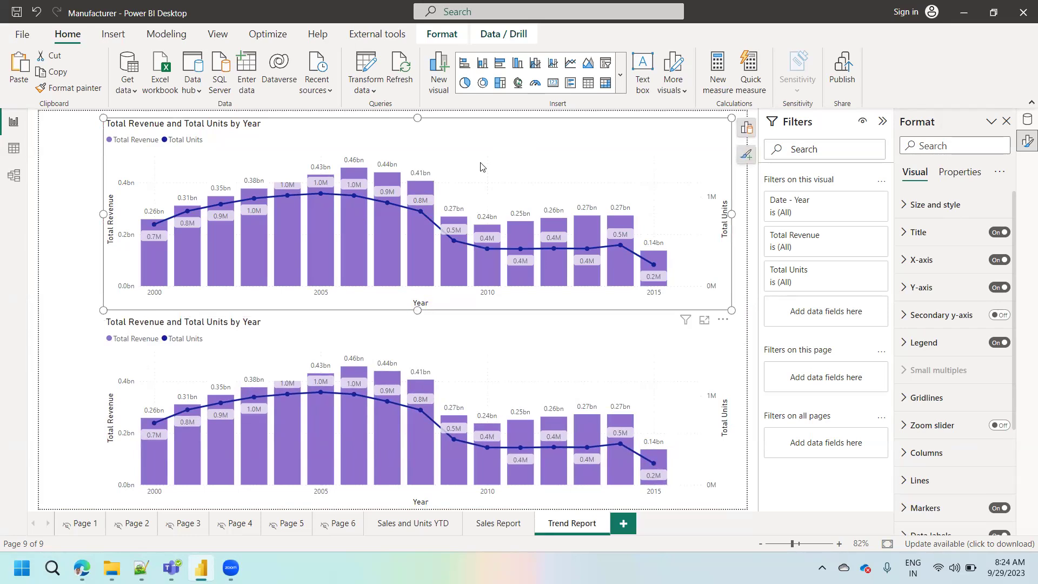
Create a new measure in the Country Unique table and name it VanArsdel Total units, with the formula starting on a second line
left_click(454, 359)
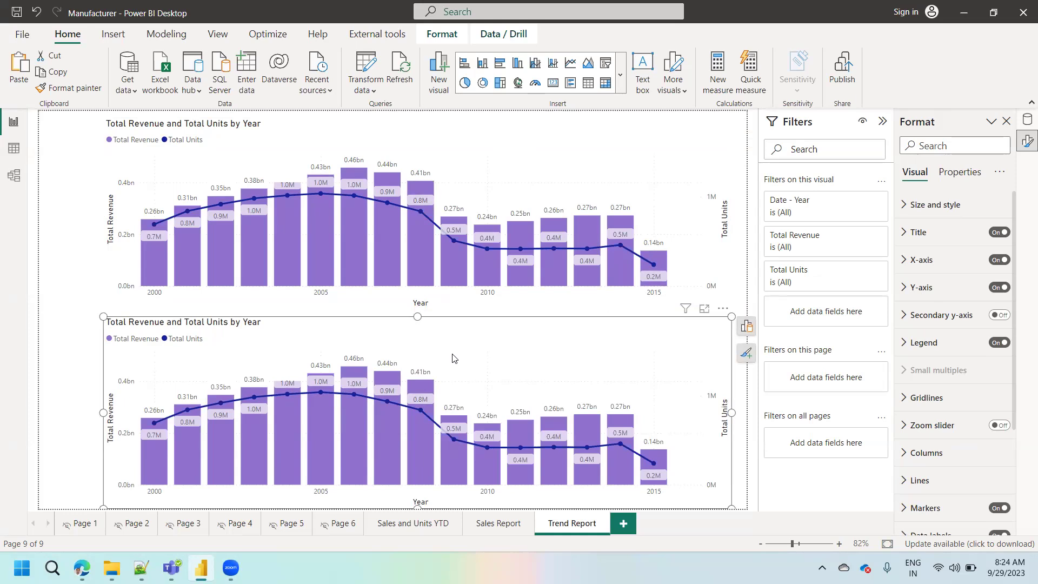
left_click(1026, 122)
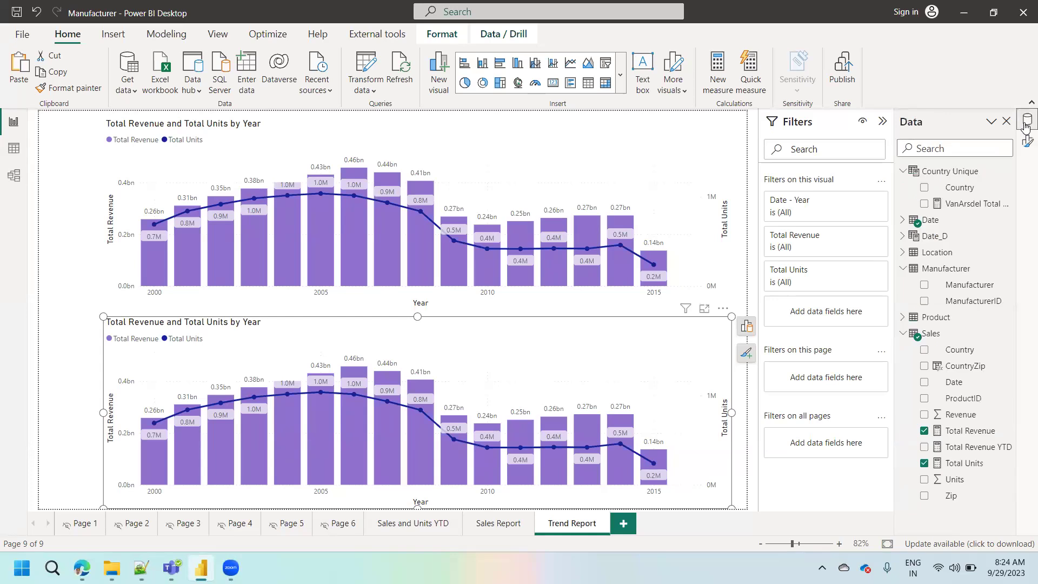
left_click(715, 96)
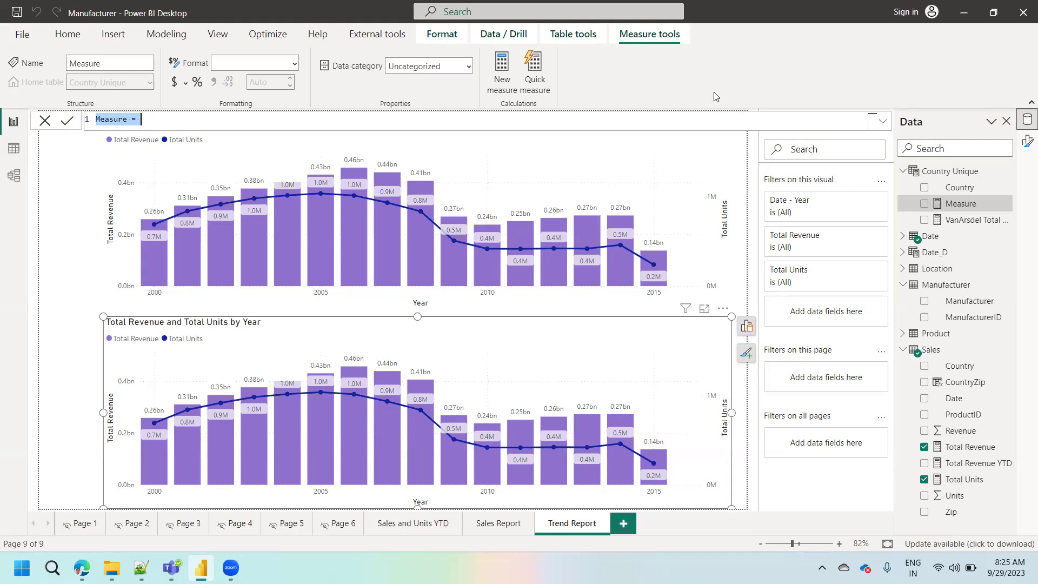
type("Van")
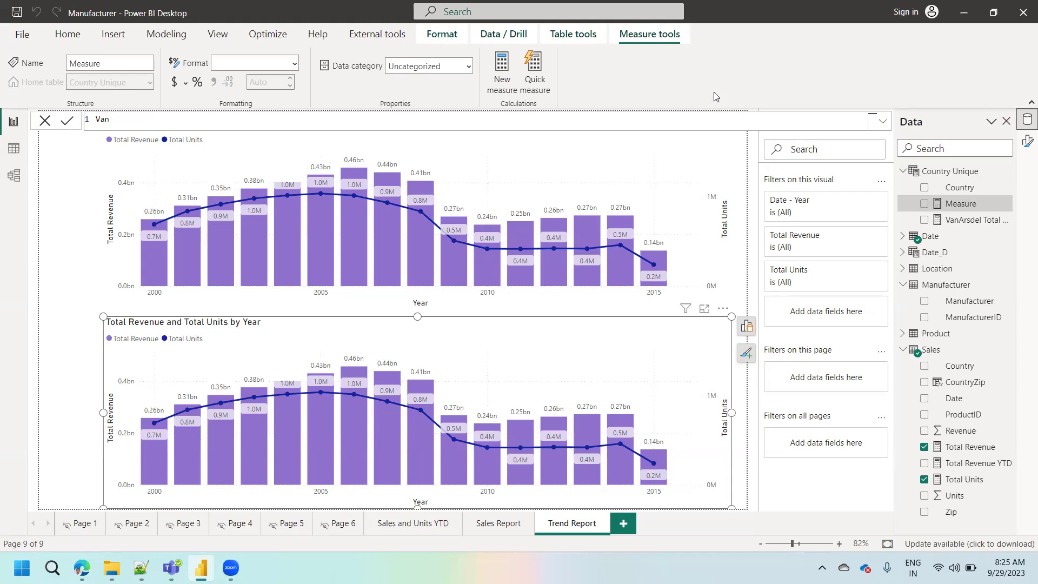
type("Arsdel tO")
key("BackSpace")
key("BackSpace")
type("Total ")
type("unti")
key("BackSpace")
key("BackSpace")
type("its =")
key("shift+Return")
Begin the measure's formula with the CALCULATE function and the [Total Units] measure as its expression
type("cal")
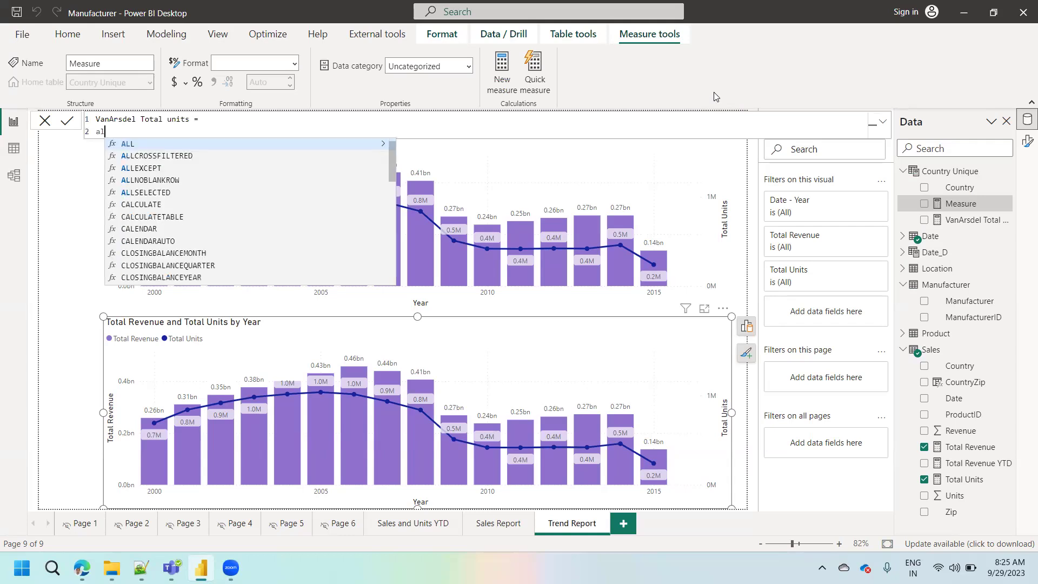
key("Tab")
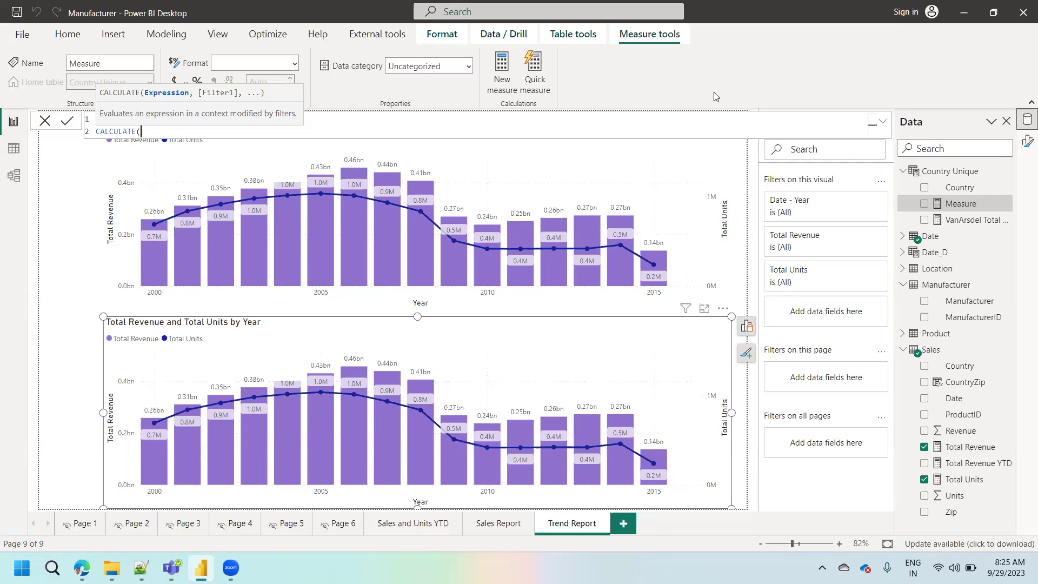
type("total")
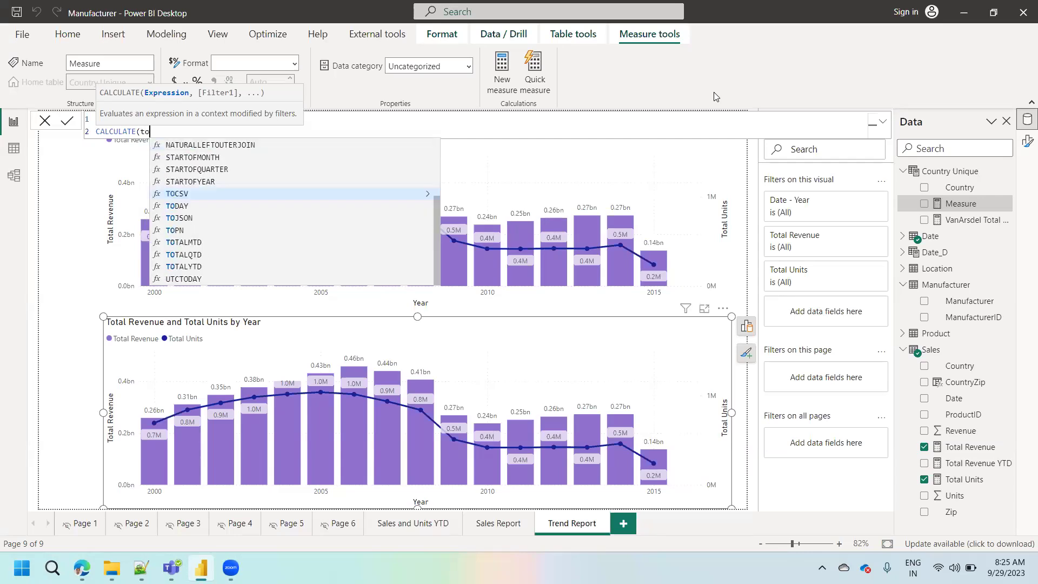
key("BackSpace")
key("BackSpace")
key("BackSpace")
key("BackSpace")
key("BackSpace")
type("[Total R")
key("BackSpace")
key("Down")
key("Tab")
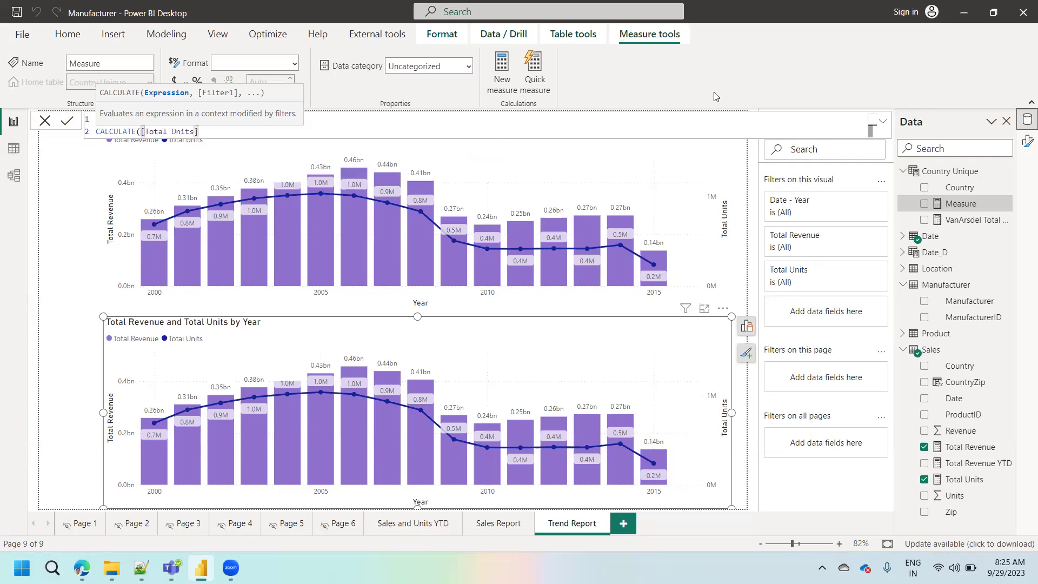
Add the filter Manufacturer[Manufacturer]="VanArsdel" to the CALCULATE formula and commit the measure
type(",")
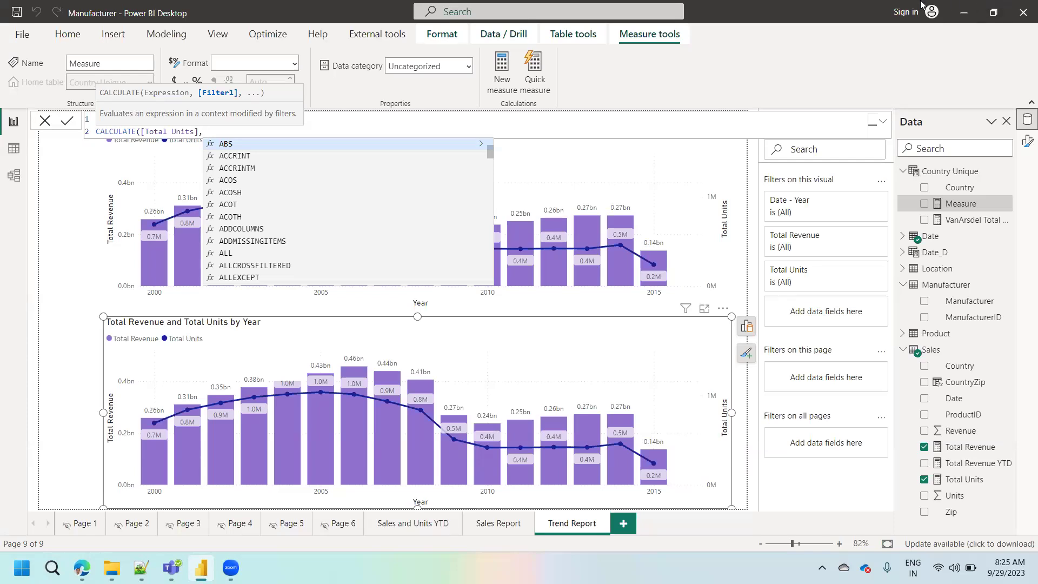
key("Escape")
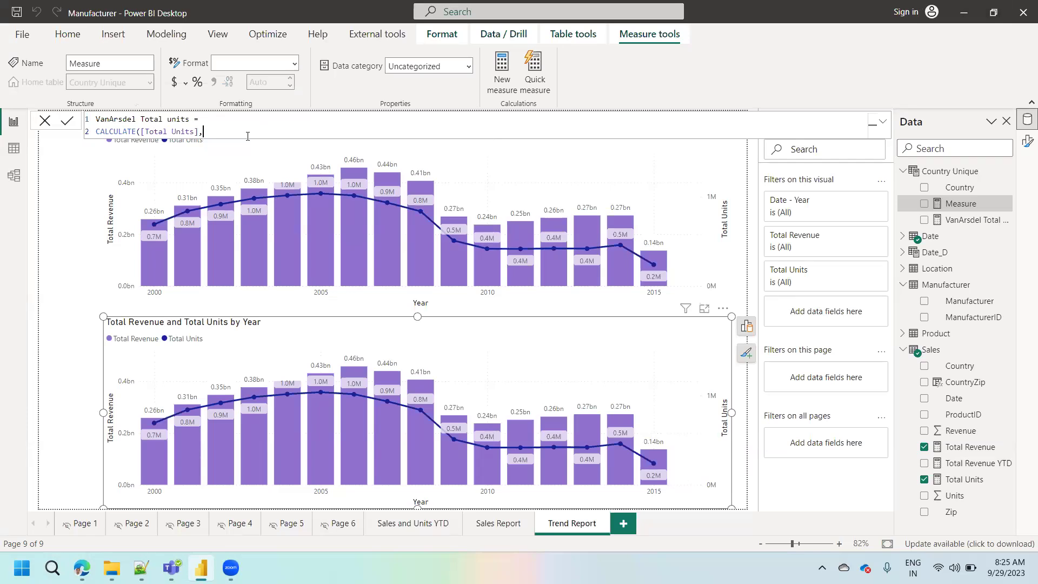
type("man")
key("Down")
key("Tab")
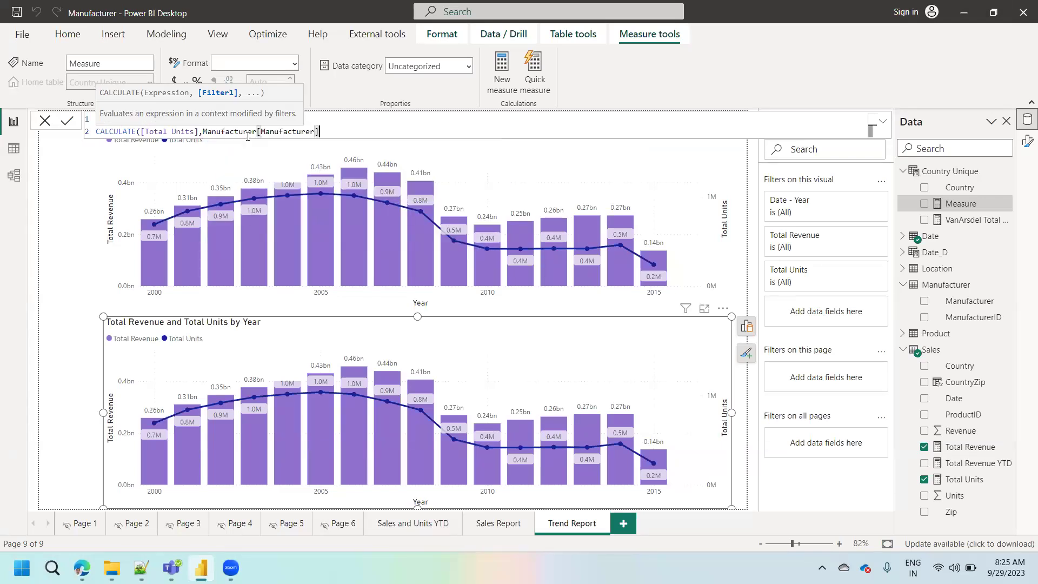
type("=\"VanArsdel\")")
left_click(68, 121)
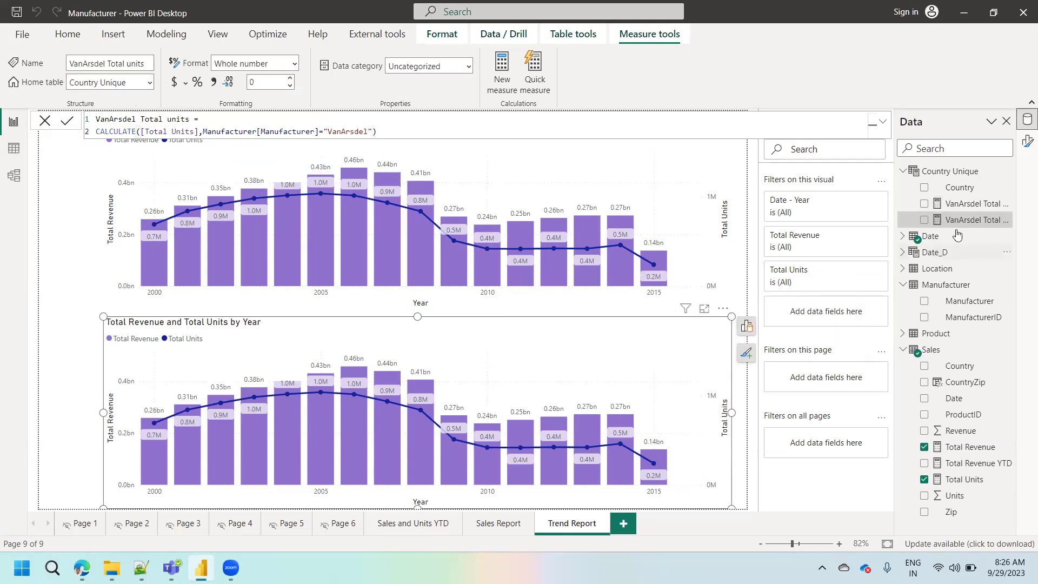
Replace Total Units with the VanArsdel Total units measure on the lower chart's line y-axis
left_click(747, 327)
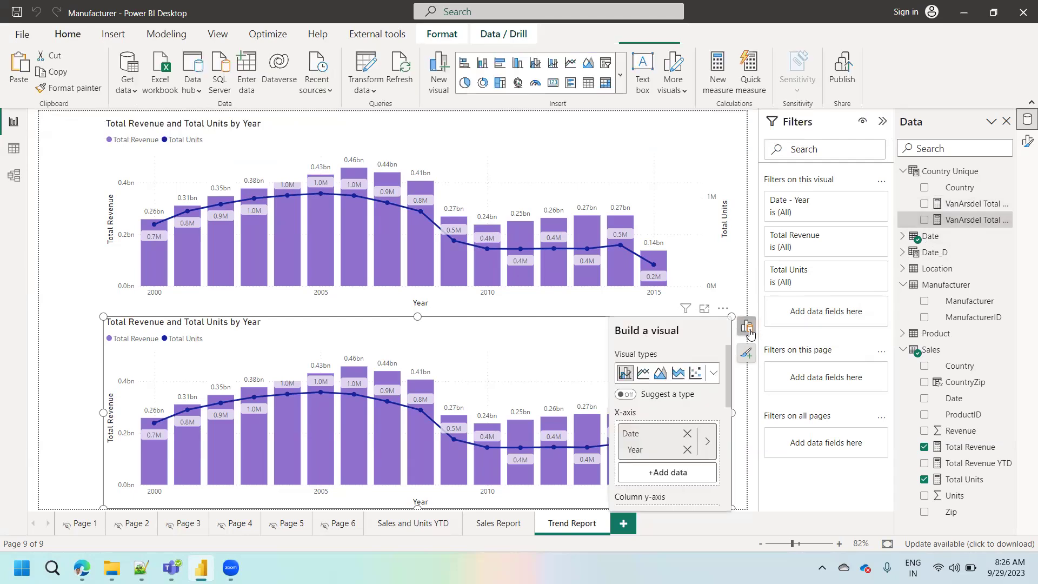
scroll(730, 407, "down", 5)
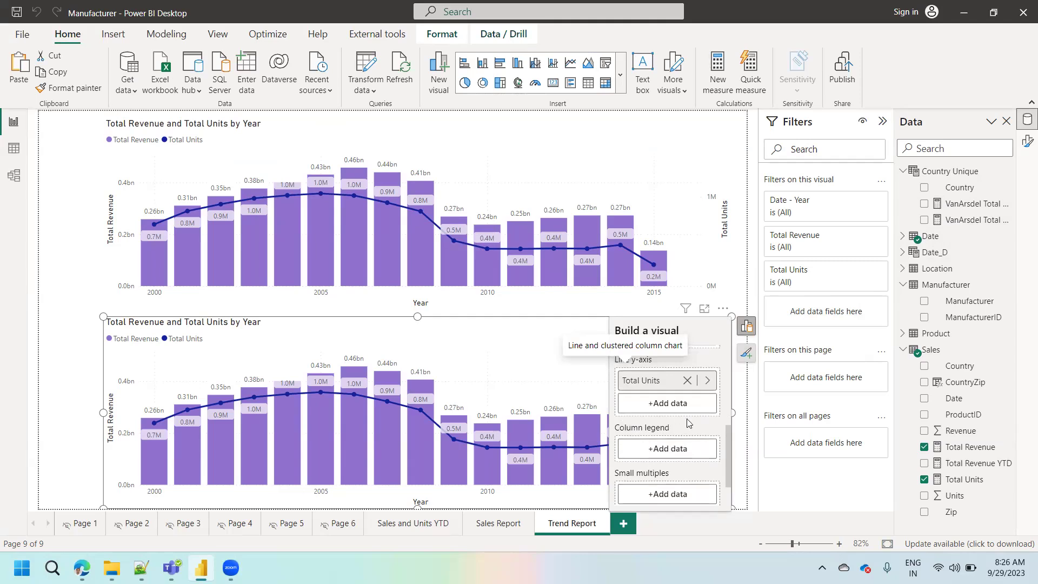
left_click(687, 380)
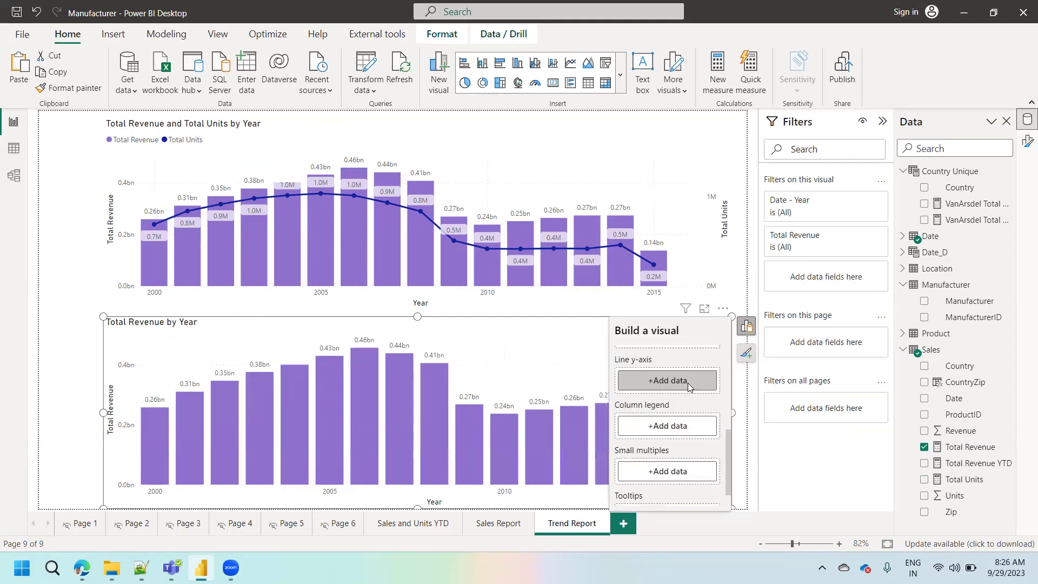
left_click(687, 383)
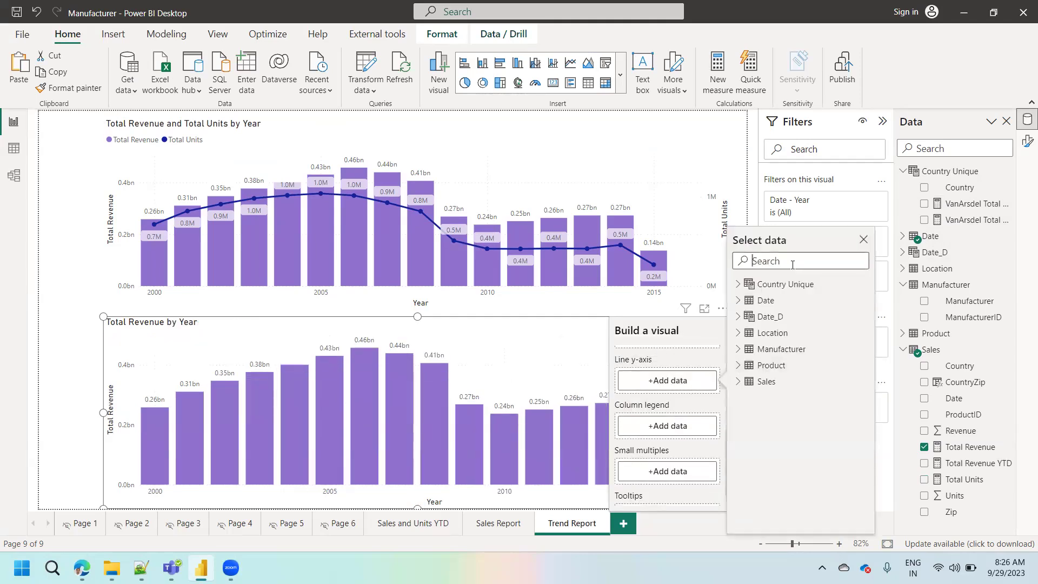
type("van")
left_click(802, 317)
Replace Total Revenue with the VanArsdel Total Revenue measure on the lower chart's column y-axis
left_click_drag(729, 441, 723, 406)
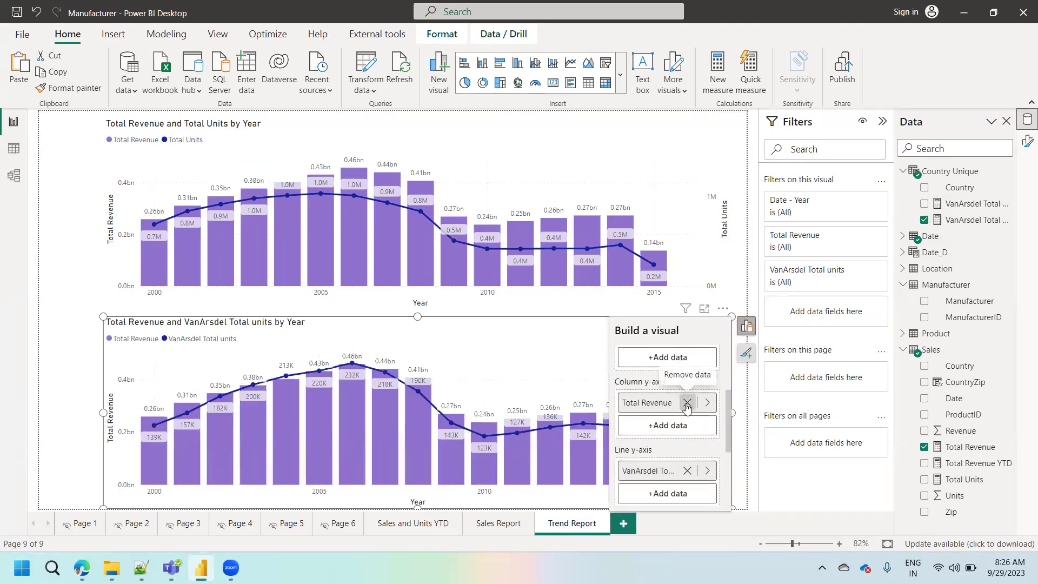
left_click(686, 404)
left_click(669, 406)
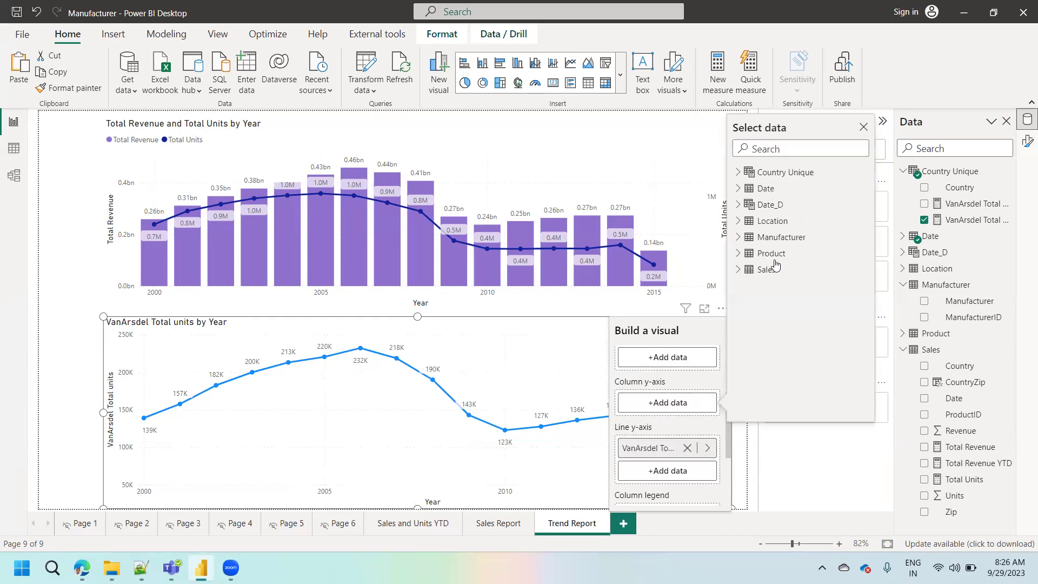
left_click(775, 153)
type("van")
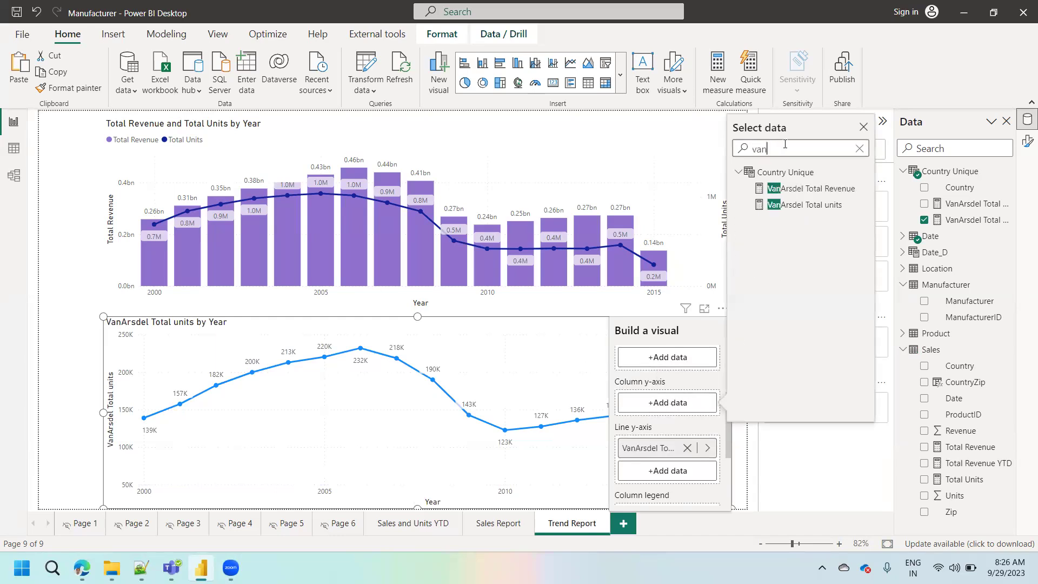
left_click(802, 188)
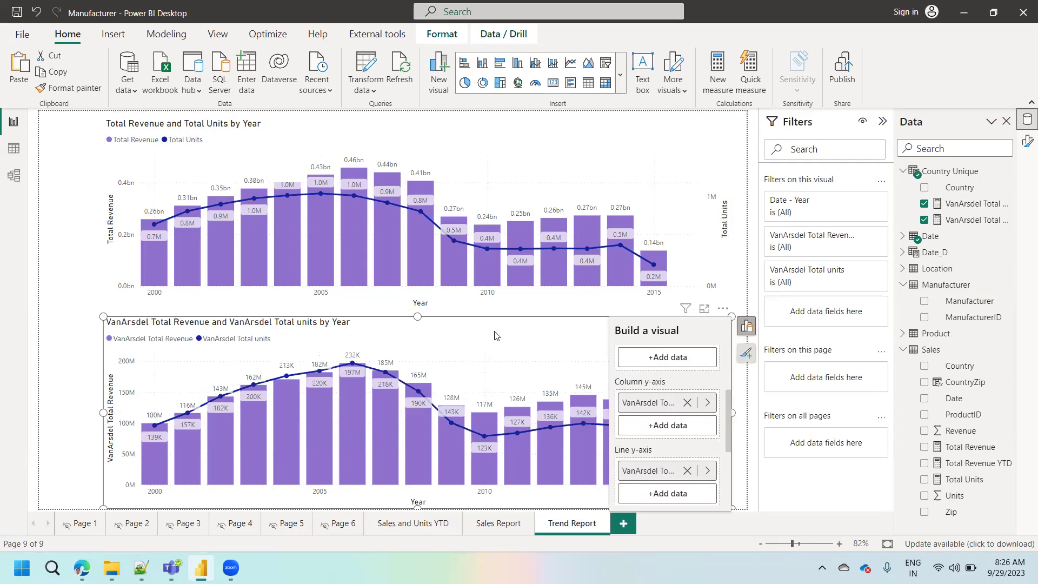
left_click(89, 366)
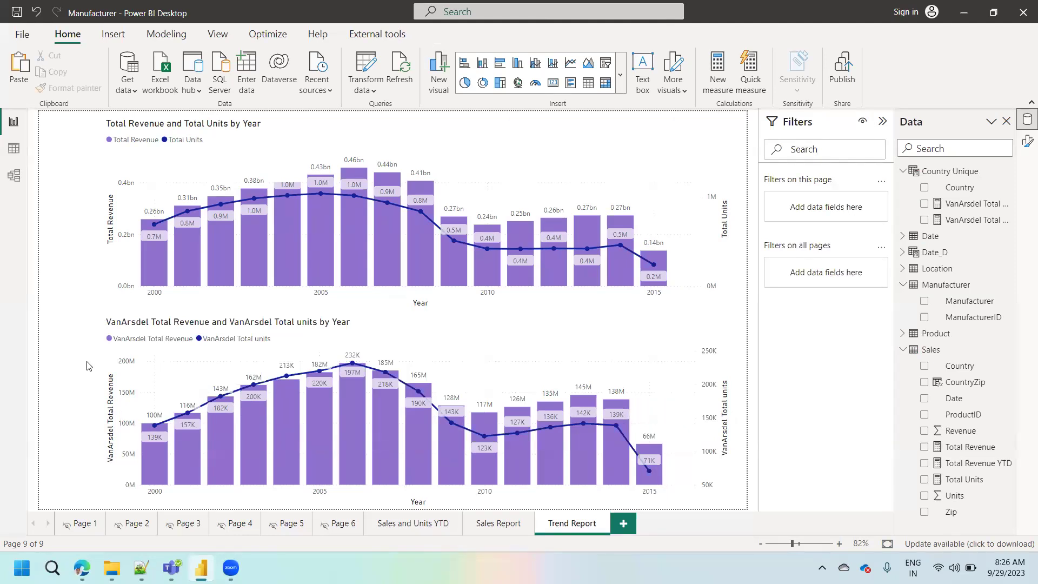
Narrow both combo charts by moving their left edges inward to the same alignment, leaving free space beside them on the page
left_click(110, 218)
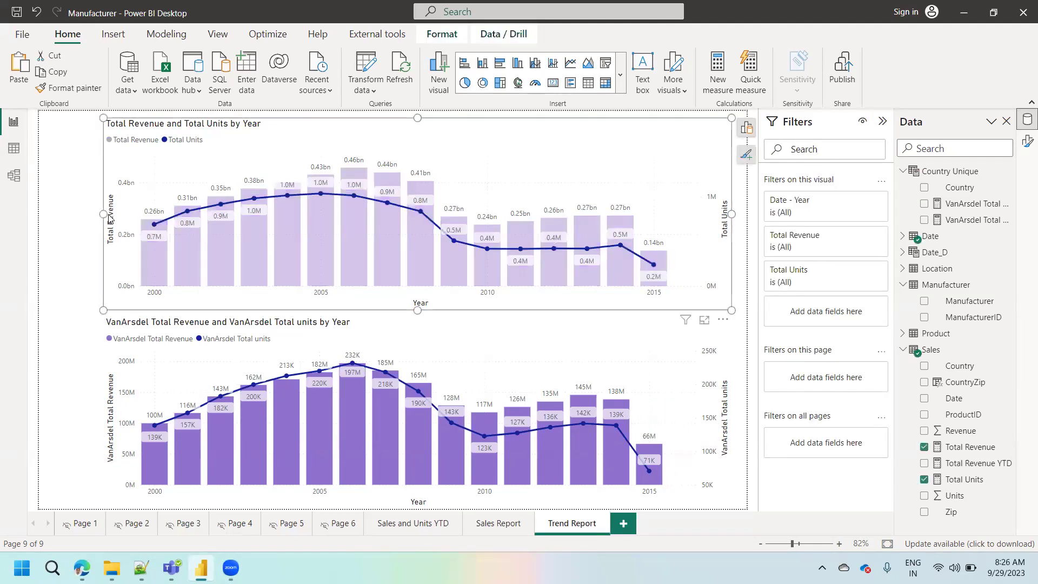
left_click_drag(104, 214, 116, 214)
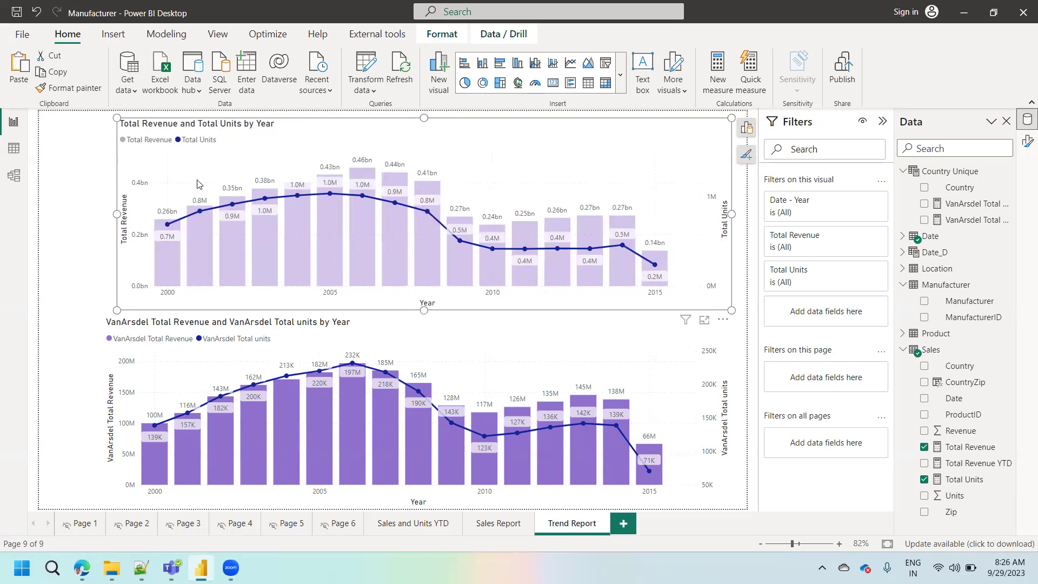
left_click(102, 419)
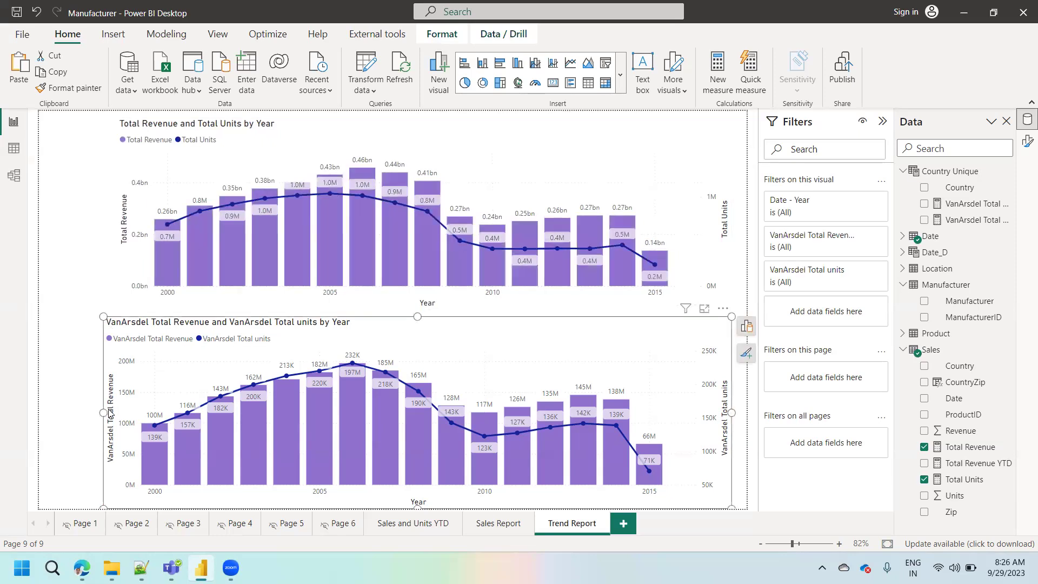
left_click_drag(100, 417, 116, 415)
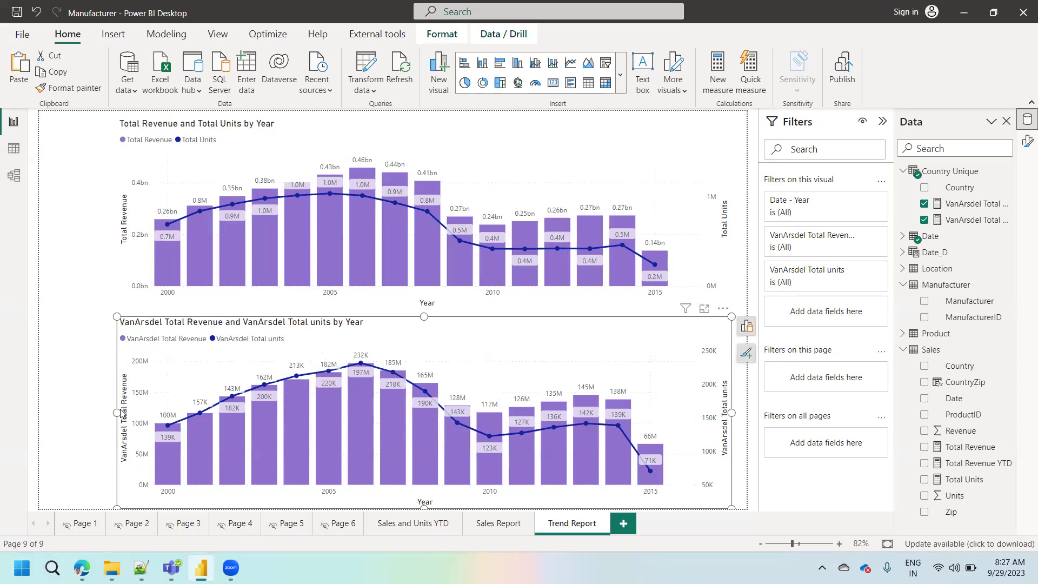
left_click_drag(117, 412, 135, 413)
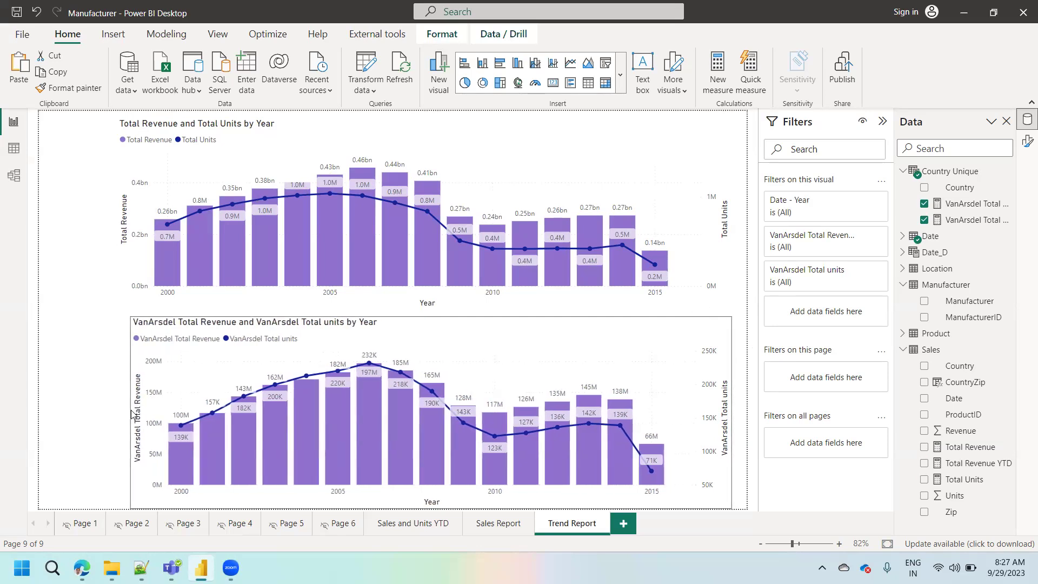
left_click(169, 176)
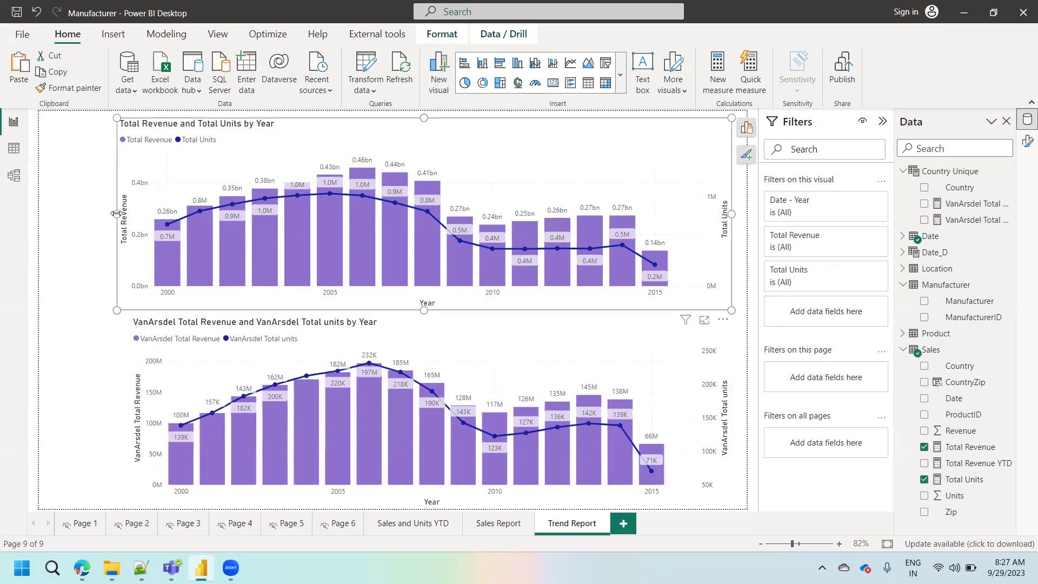
left_click_drag(117, 216, 135, 216)
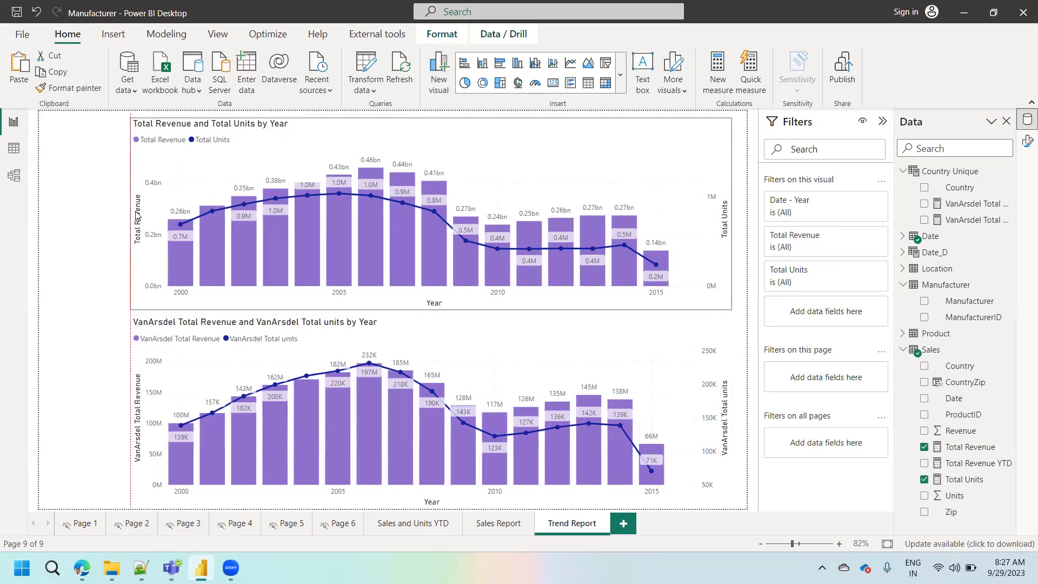
left_click(72, 290)
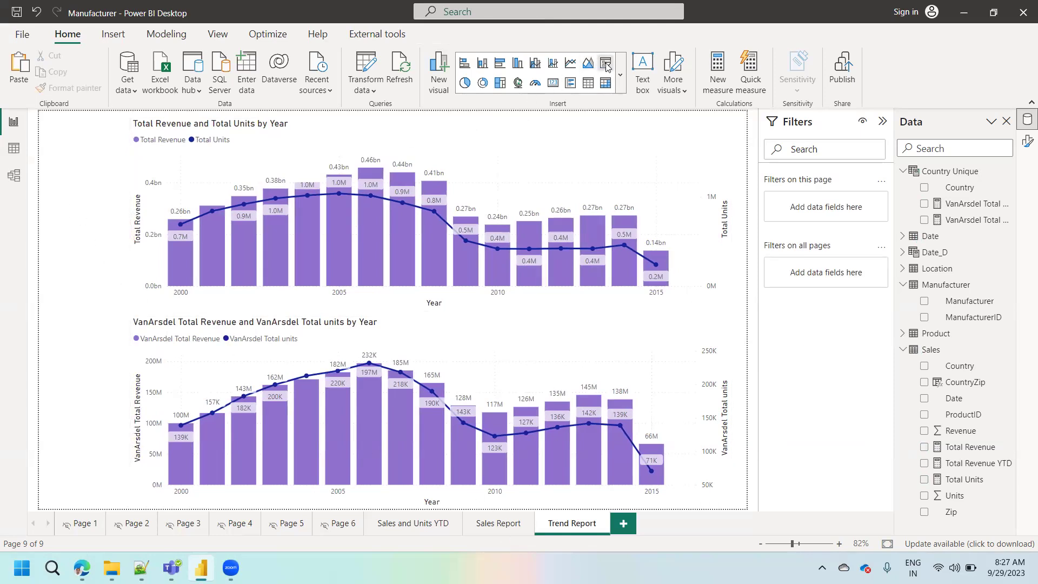
Copy the Category, Segment, City, Area and Date slicers from the Sales Report page to the Trend Report page, keeping them in sync
left_click(499, 528)
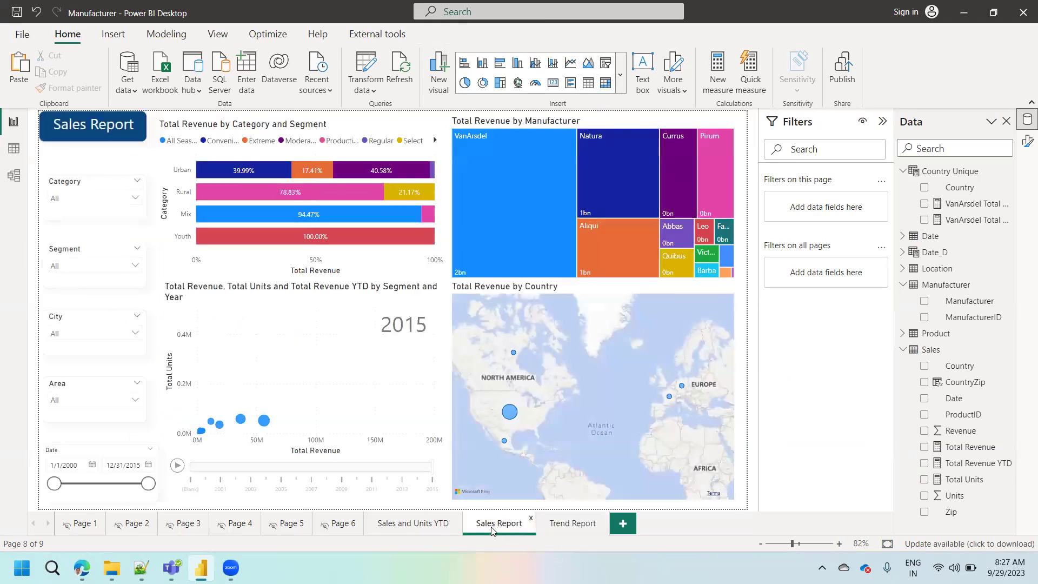
left_click(82, 185)
left_click(77, 254, "ctrl")
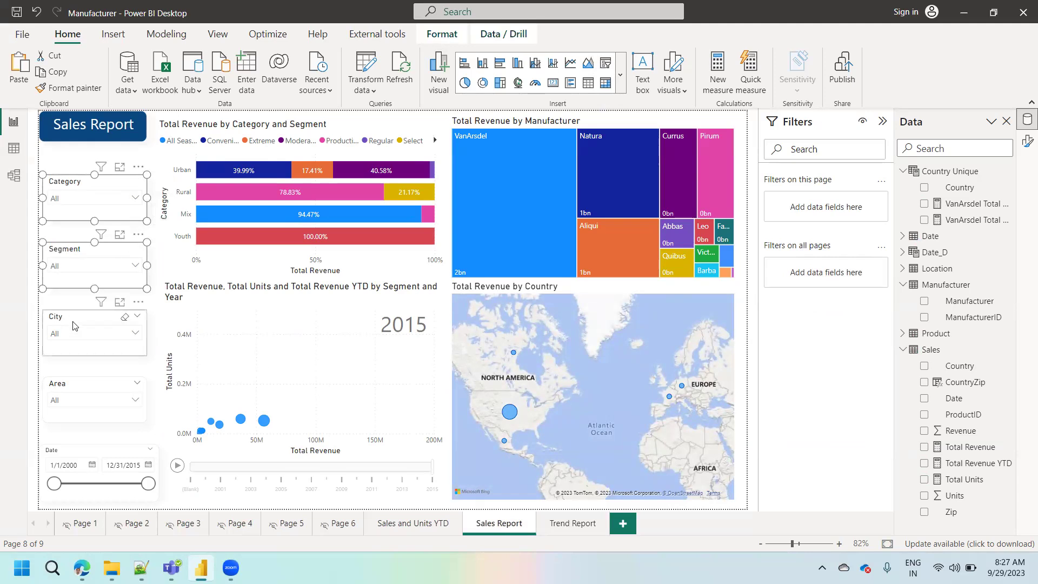
left_click(79, 349, "ctrl")
left_click(77, 414, "ctrl")
left_click(74, 447, "ctrl")
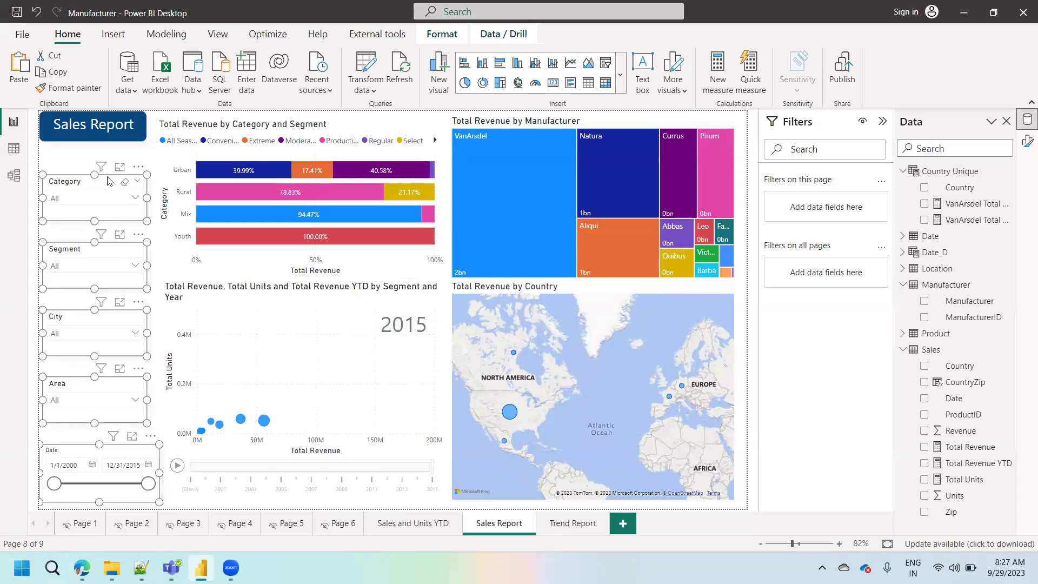
left_click(572, 533)
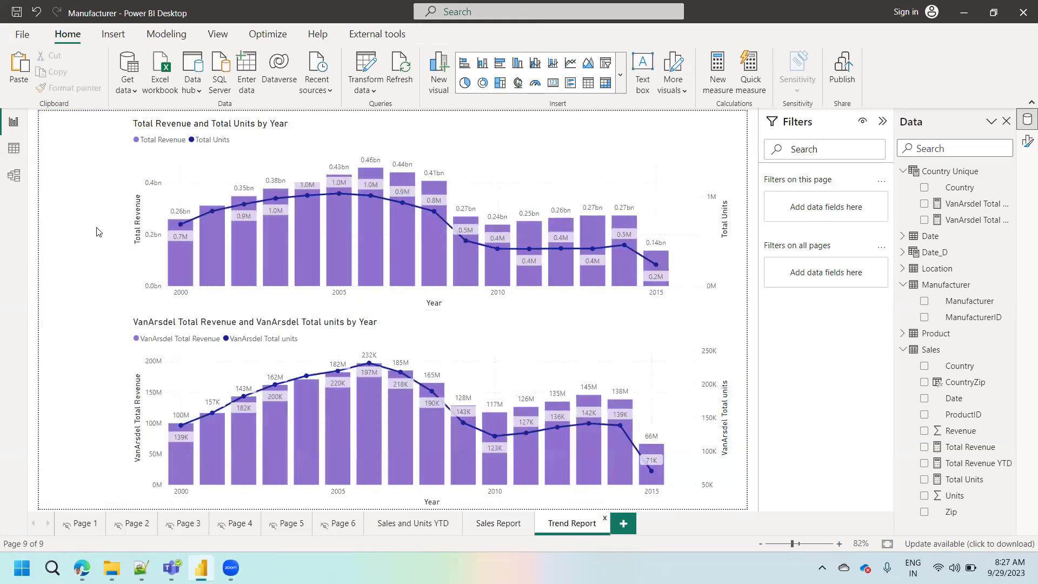
key("ctrl+v")
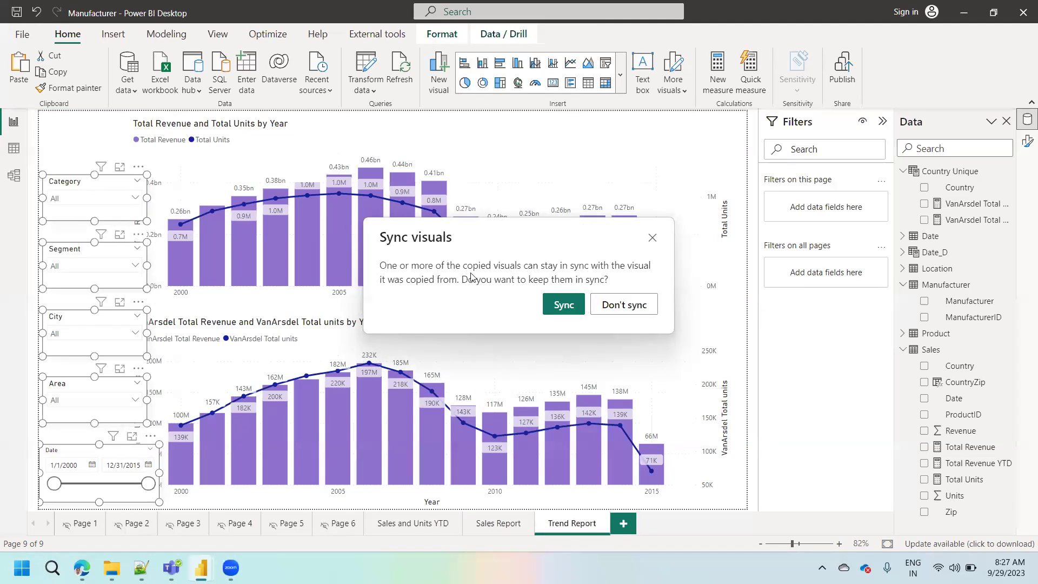
left_click(564, 305)
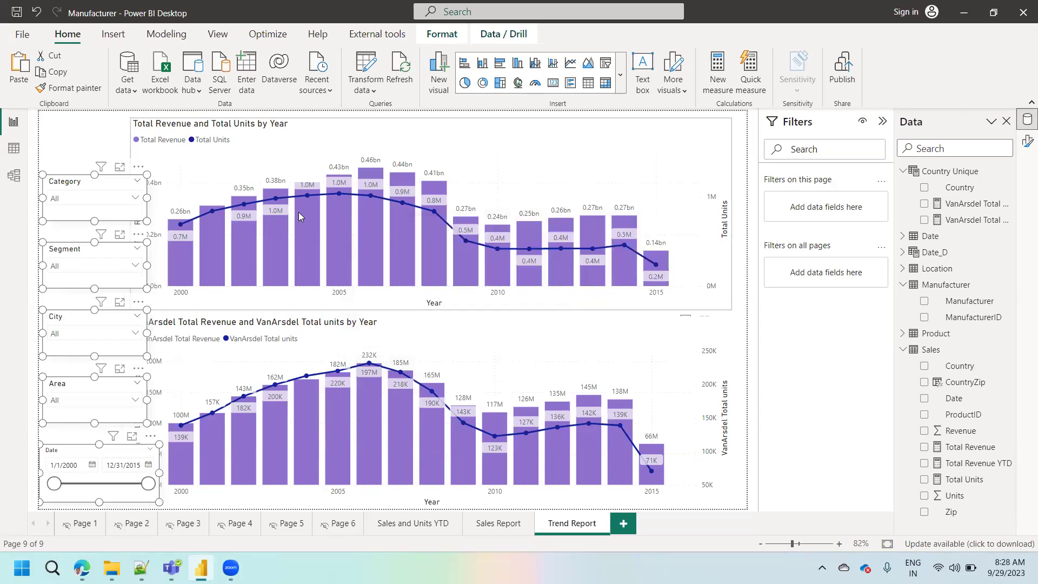
Shift and narrow both combo charts so their left edges align just beside the pasted slicers without overlapping them
left_click(199, 142)
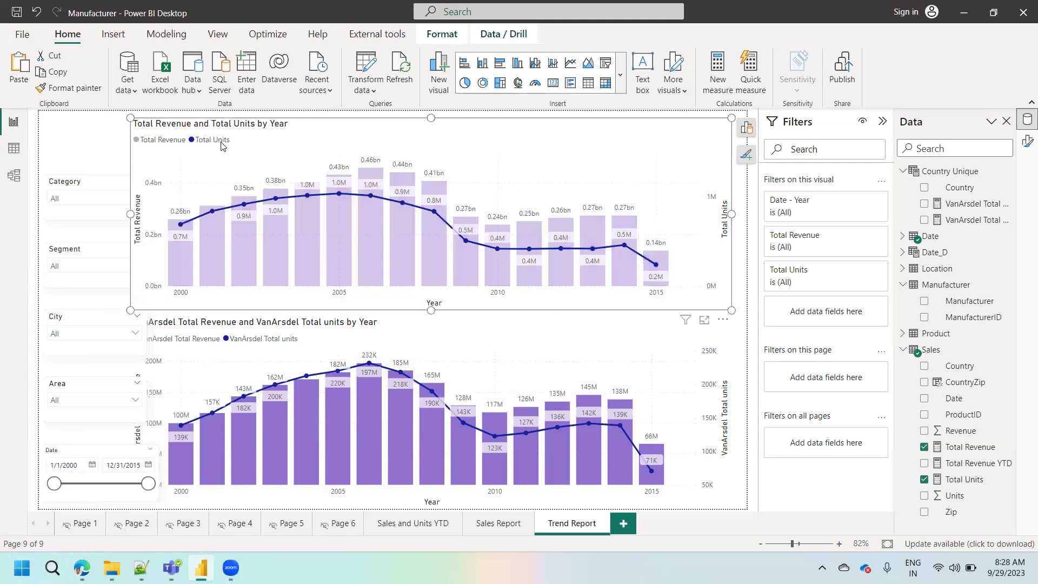
left_click(222, 143)
left_click(221, 320)
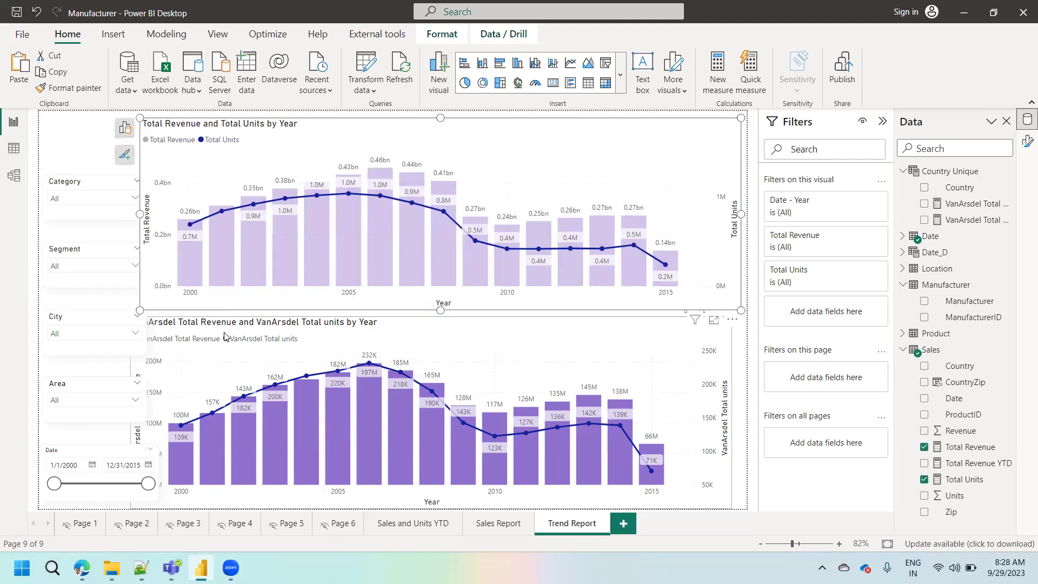
left_click(206, 336)
left_click_drag(206, 335, 220, 335)
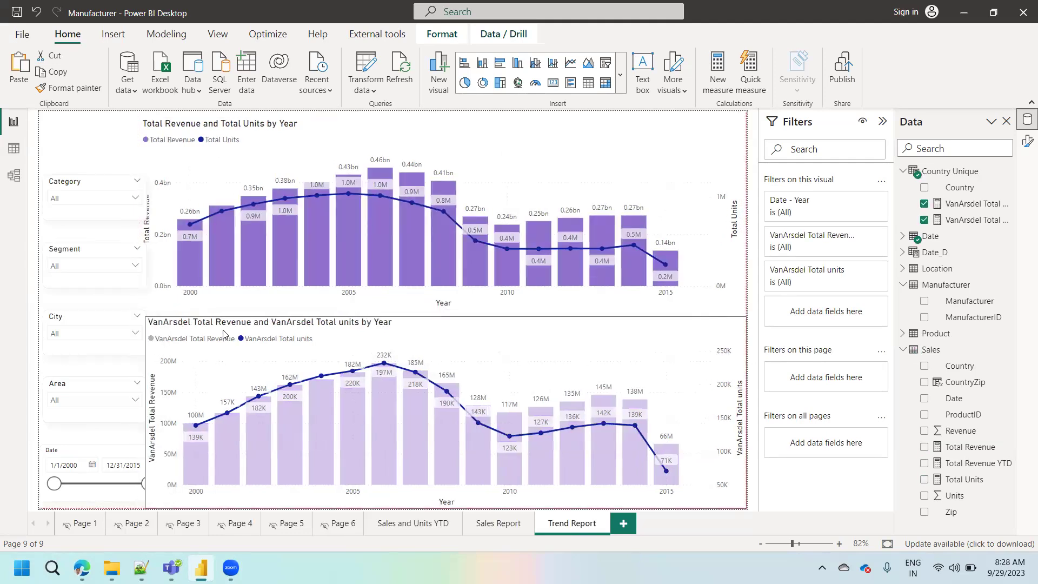
left_click_drag(144, 414, 162, 418)
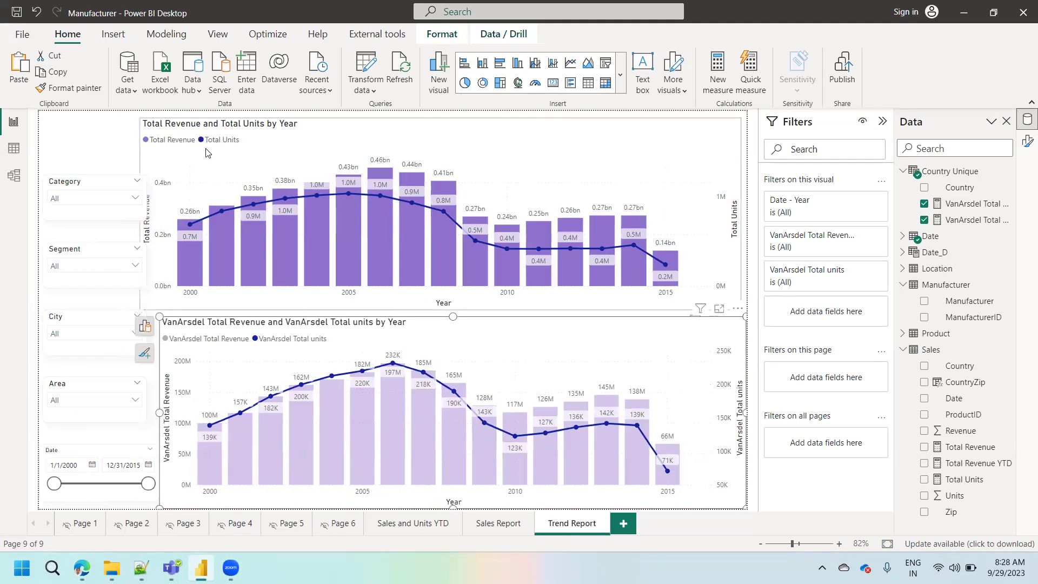
left_click(147, 222)
left_click_drag(139, 216, 159, 215)
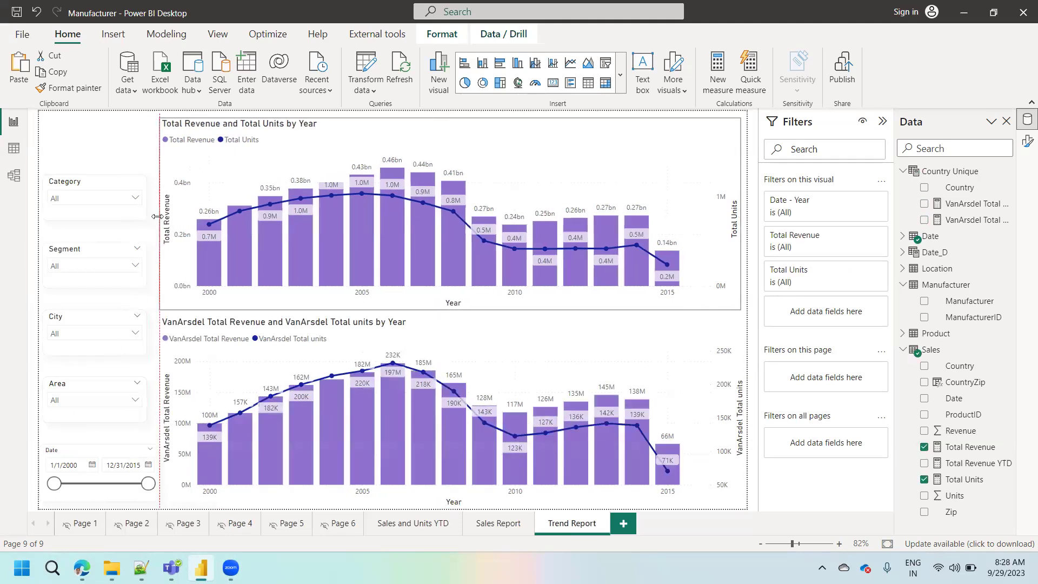
left_click(97, 161)
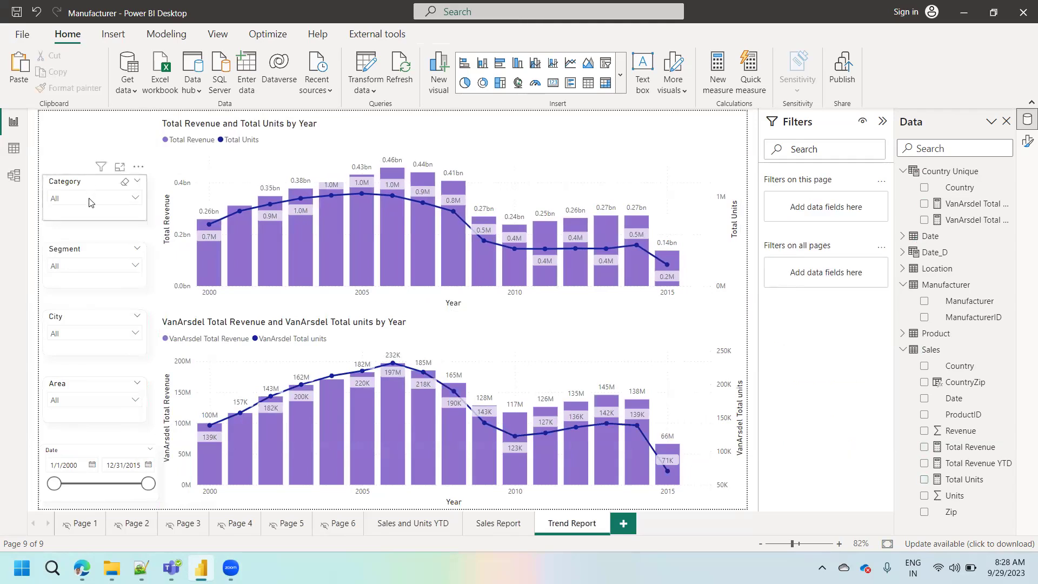
Filter the Trend Report page to the Urban category and the Moderation segment with its slicers
left_click(89, 200)
left_click(75, 249)
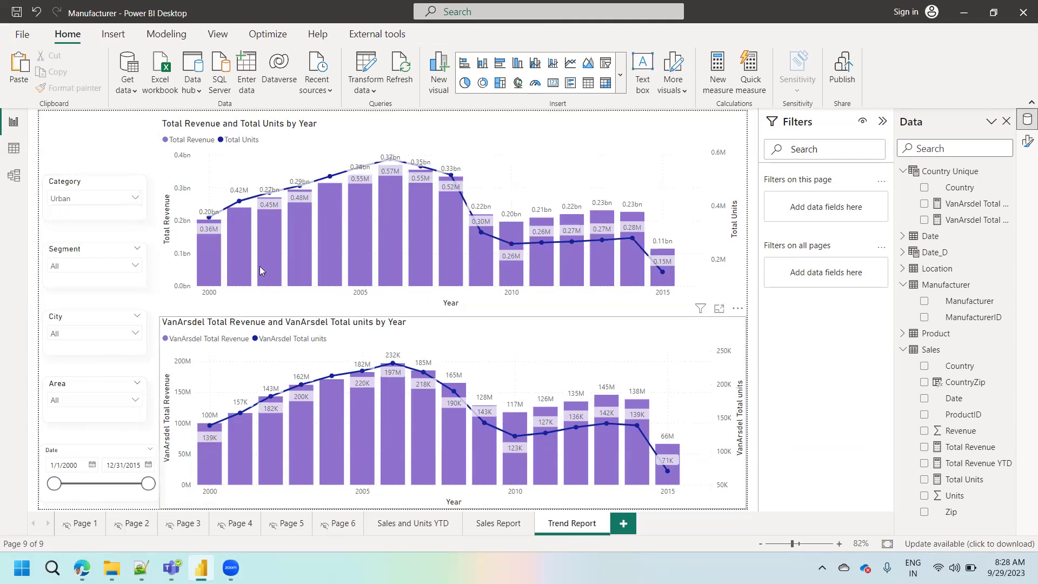
left_click(88, 272)
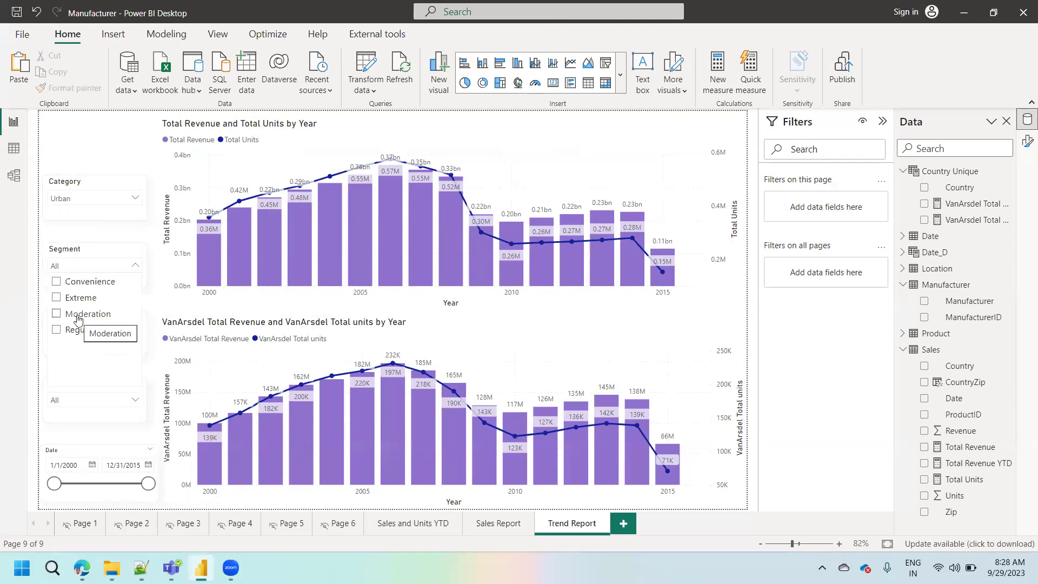
left_click(79, 319)
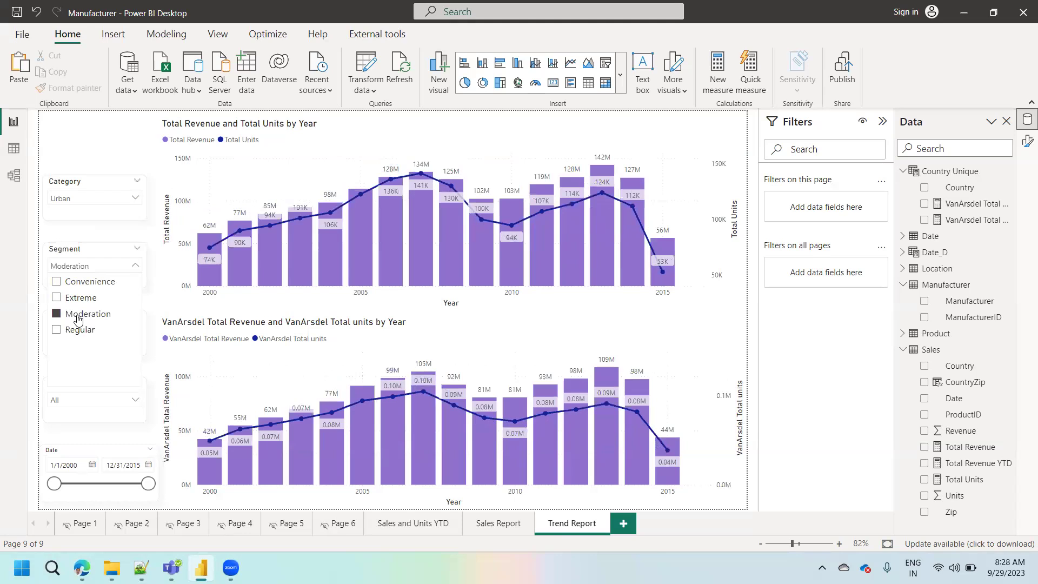
left_click(84, 153)
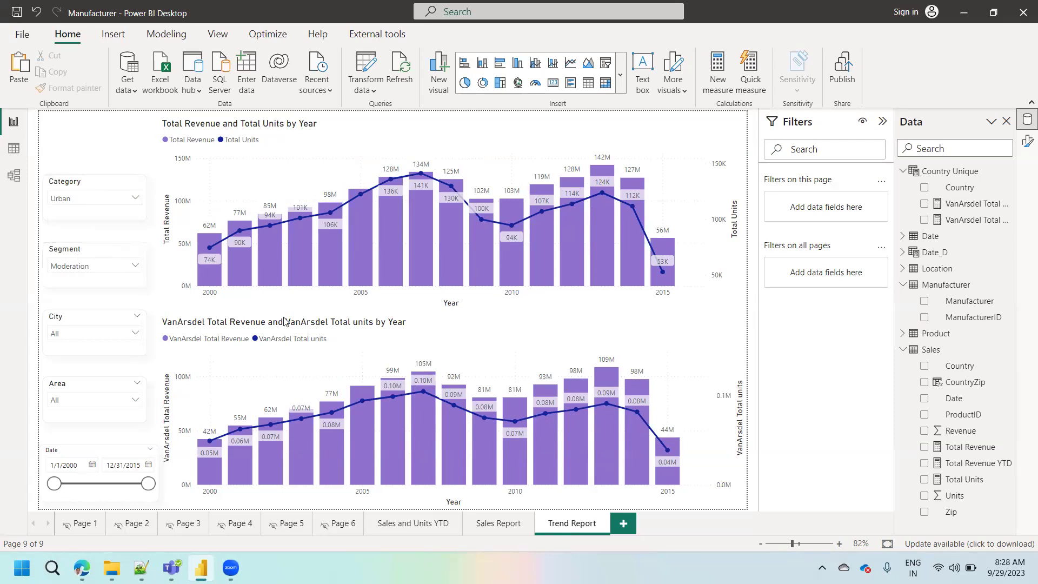
Set the Date slicer on the Sales Report page to start at 1/1/2010, and return to the Trend Report page
left_click(498, 524)
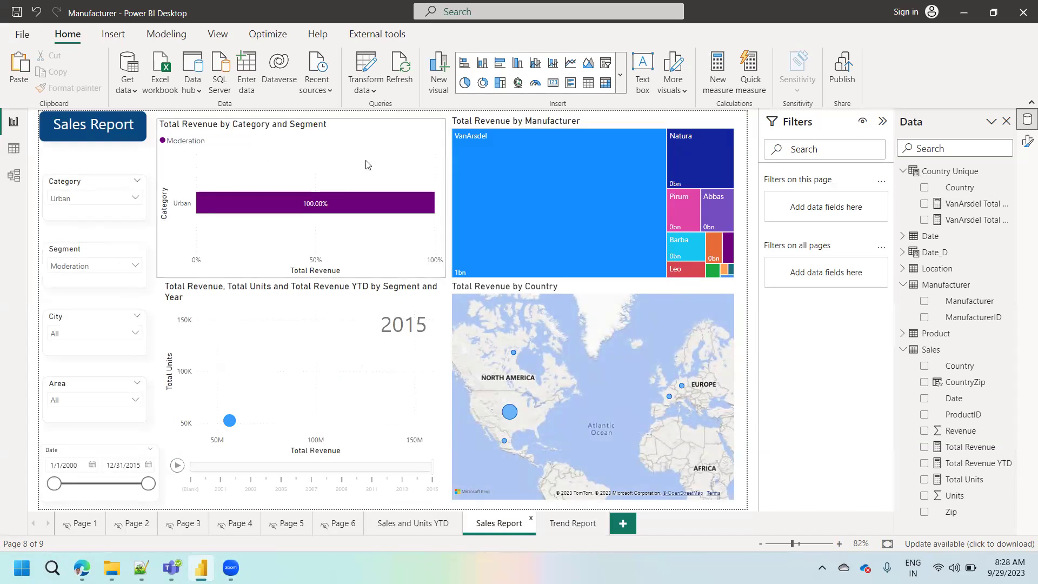
mouse_move(380, 200)
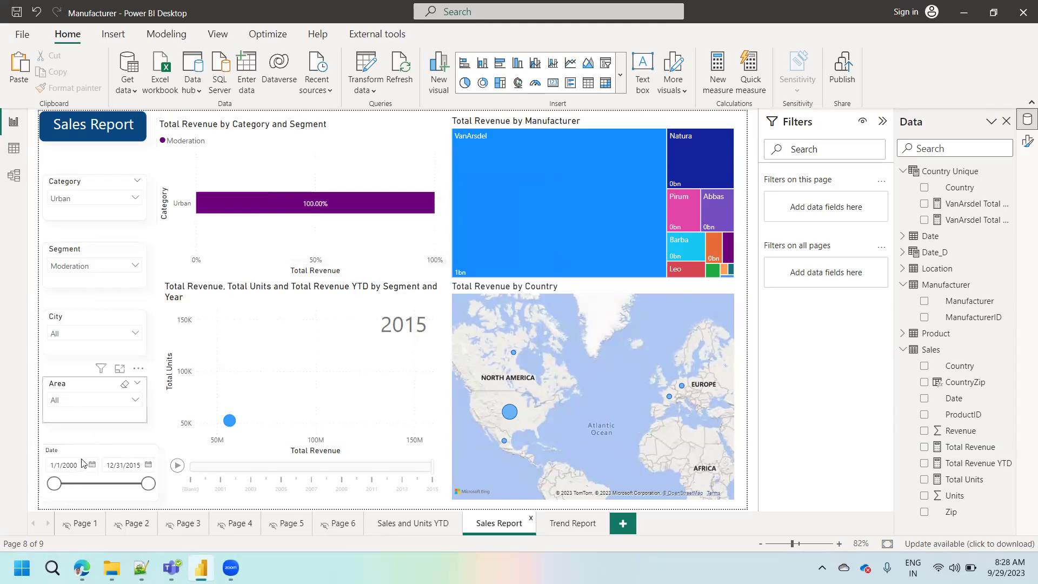
left_click_drag(54, 489, 111, 490)
left_click_drag(113, 488, 113, 488)
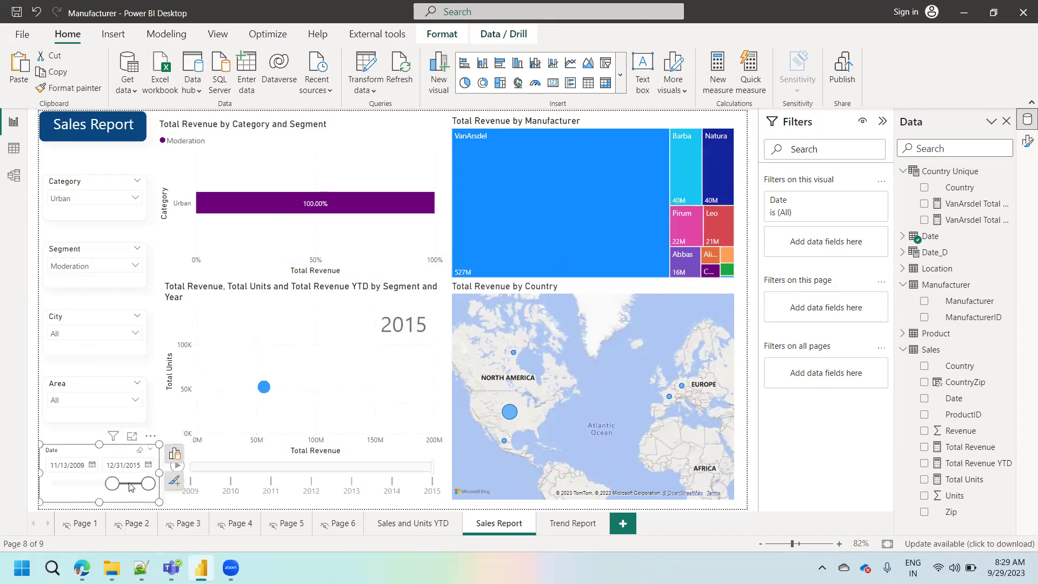
left_click(92, 465)
left_click(217, 411)
left_click(217, 410)
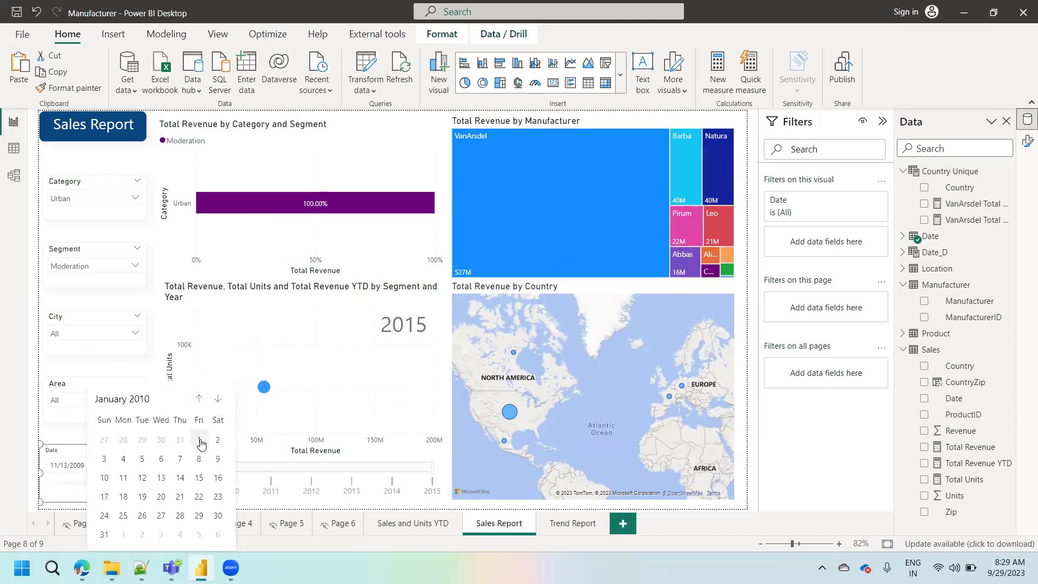
left_click(200, 441)
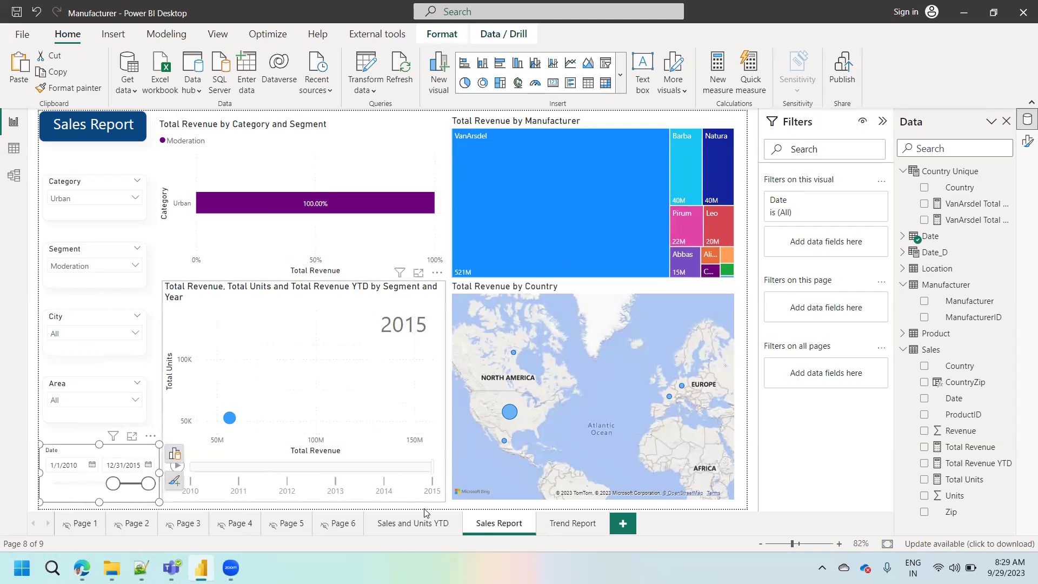
left_click(560, 524)
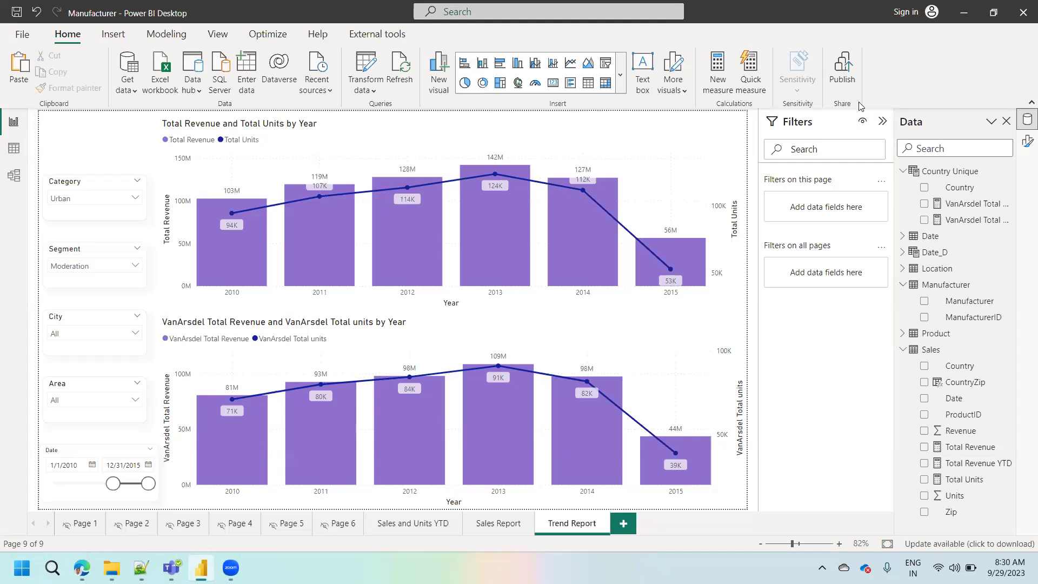
Turn off syncing of the Segment slicer for both the Trend Report and Sales Report pages, leaving it visible on each
mouse_move(77, 259)
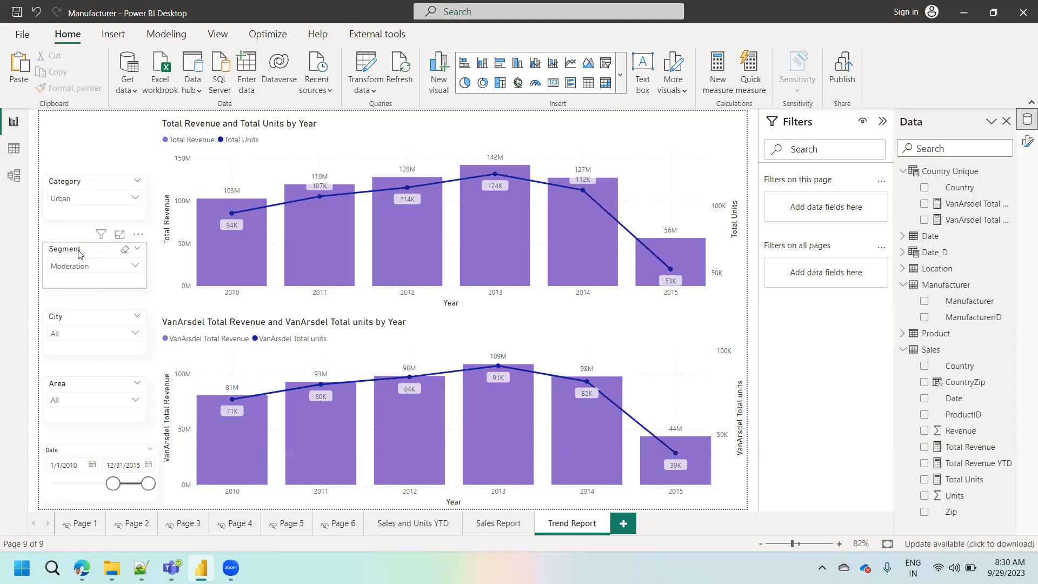
left_click(79, 253)
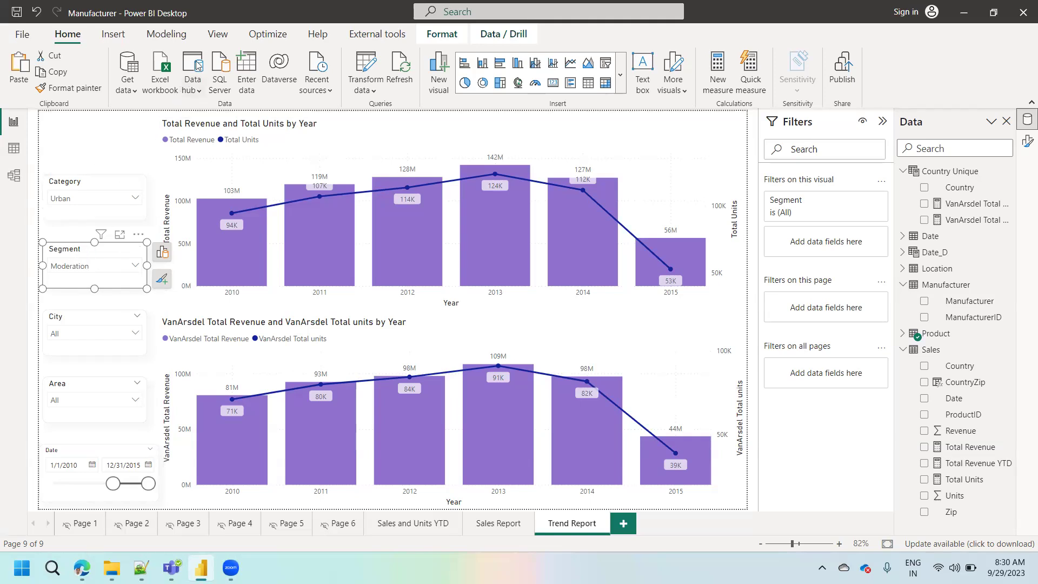
left_click(214, 37)
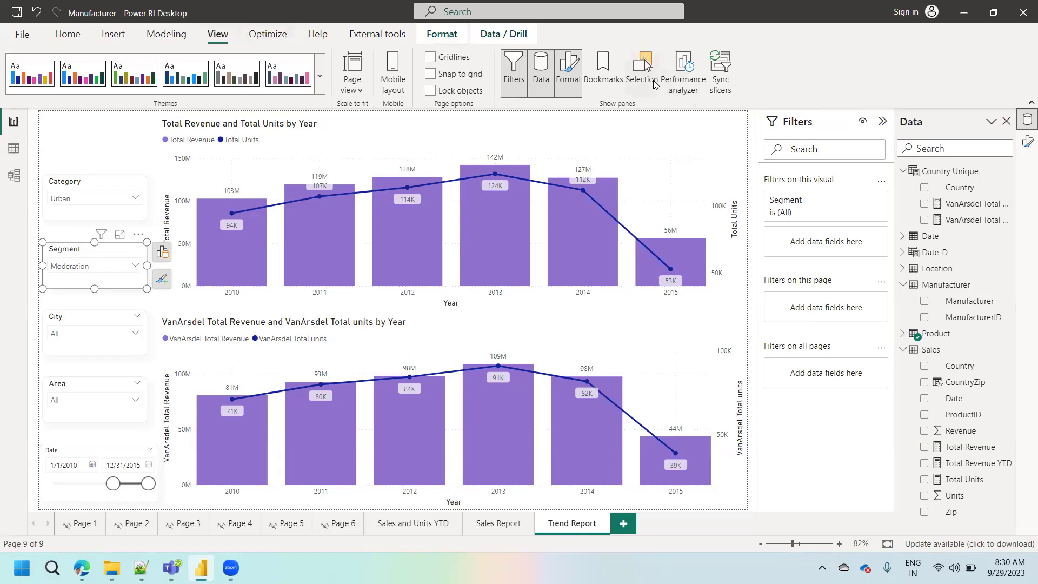
left_click(726, 84)
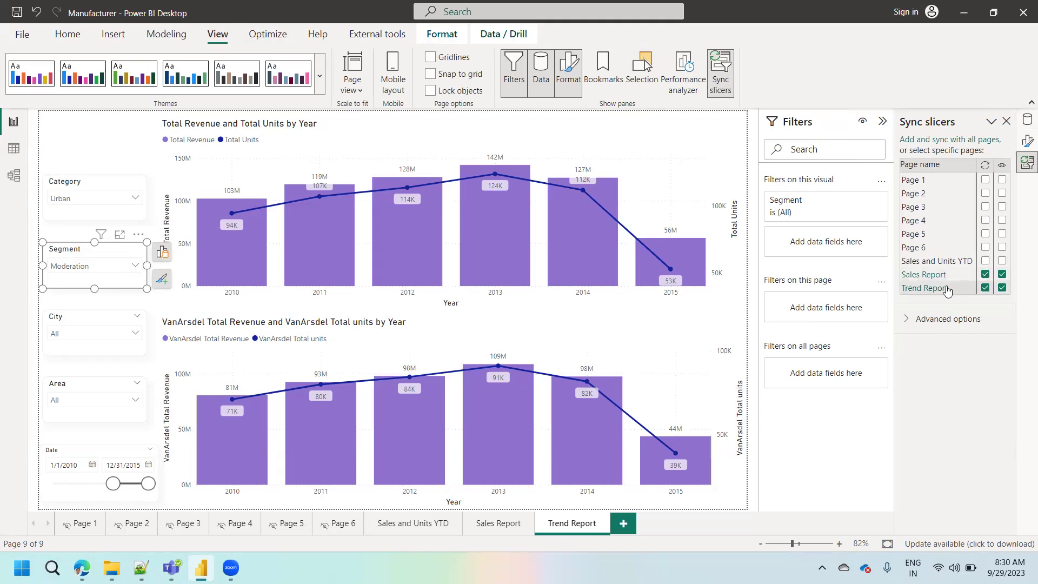
left_click(986, 289)
left_click(986, 274)
Set the Segment slicer on the Trend Report page to Extreme and close its list
left_click(108, 268)
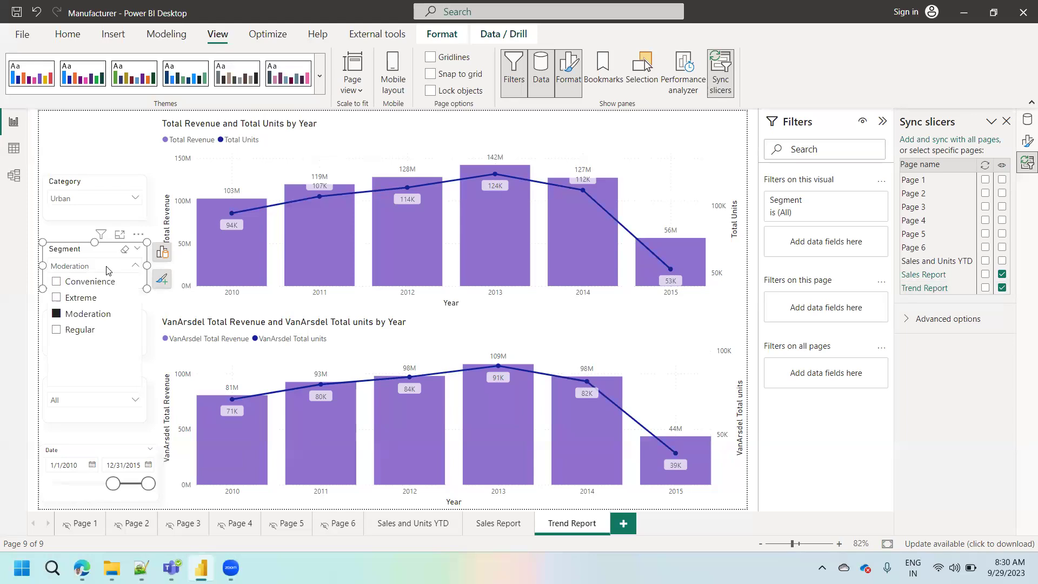
left_click(79, 299)
key("Escape")
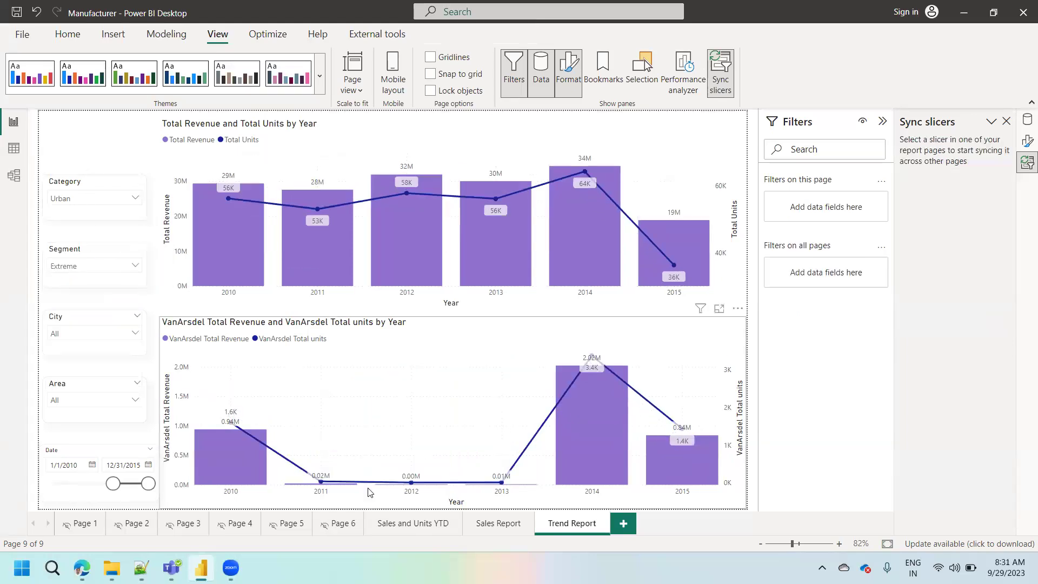
Set the Segment slicer on the Sales Report page to Regular and select the slicer to show its sync settings
left_click(498, 523)
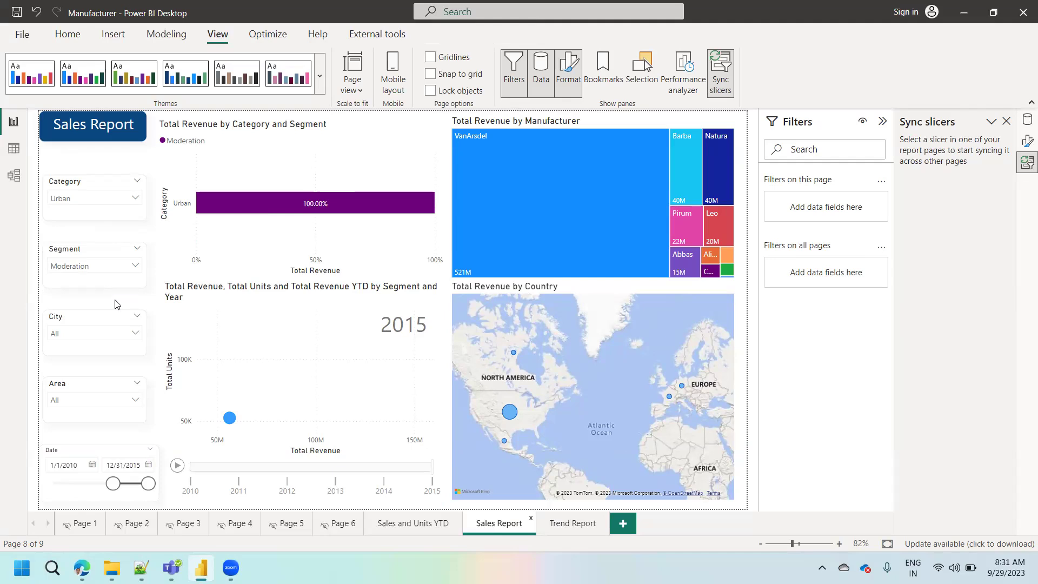
left_click(86, 266)
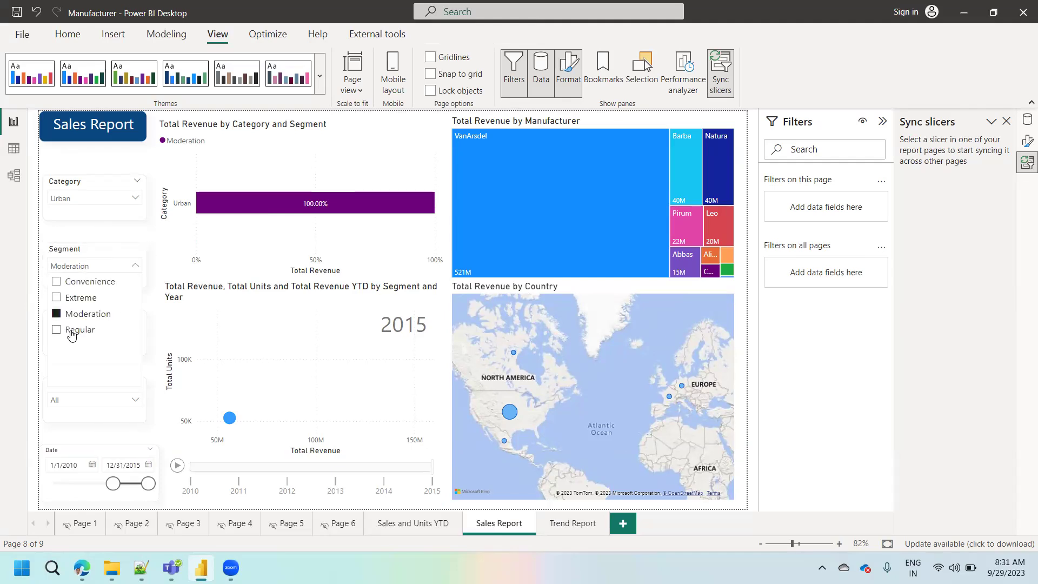
left_click(72, 335)
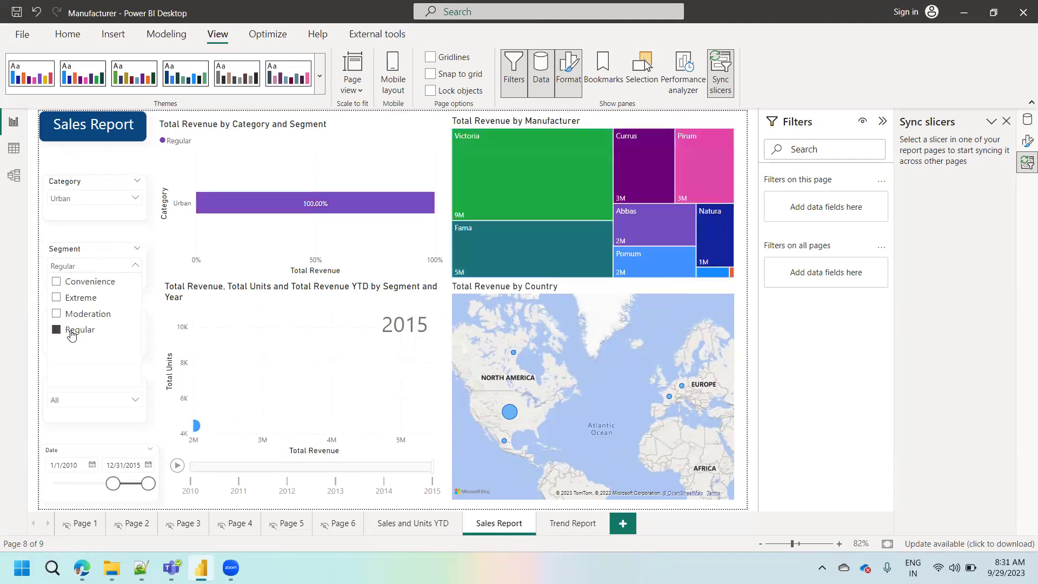
left_click(87, 255)
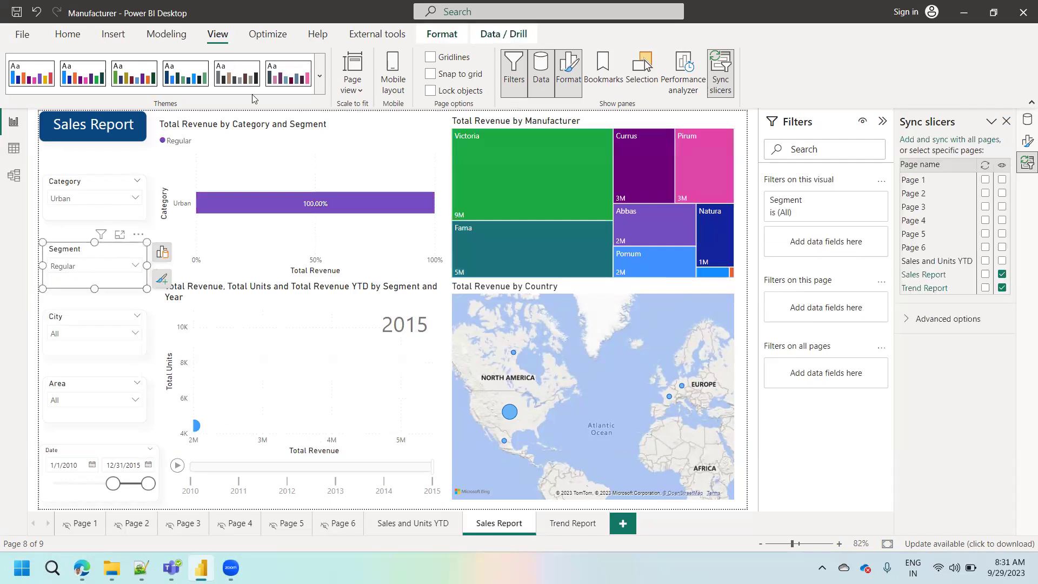
Return to the Trend Report page and compare the sync settings of its Segment and Category slicers
left_click(574, 524)
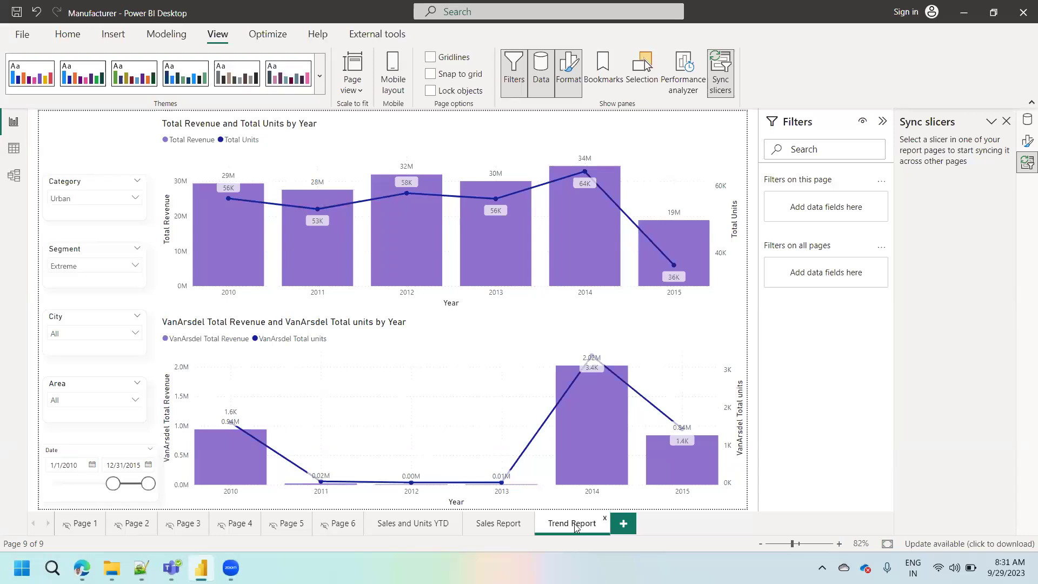
left_click(89, 257)
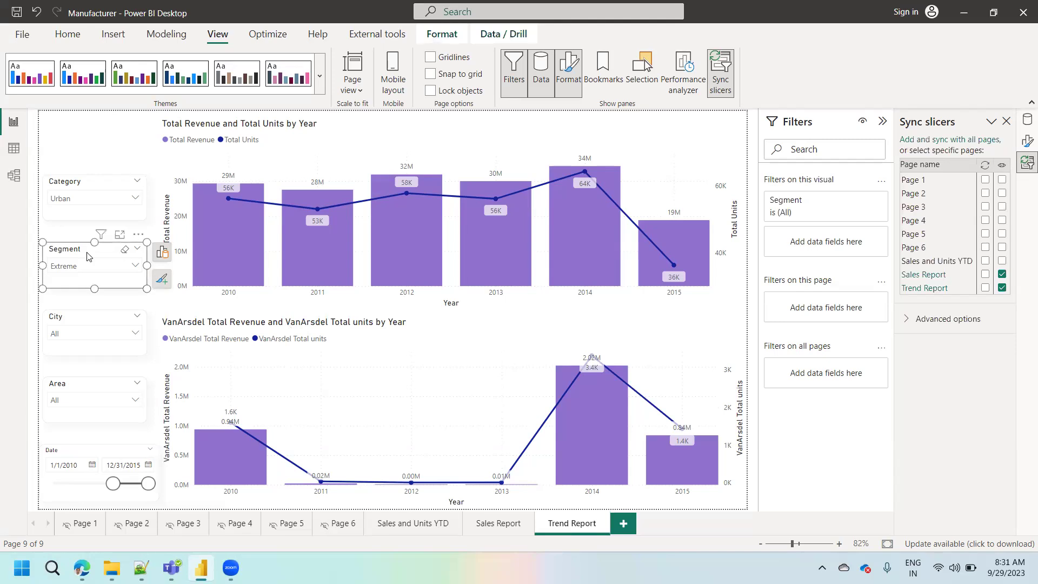
left_click(74, 187)
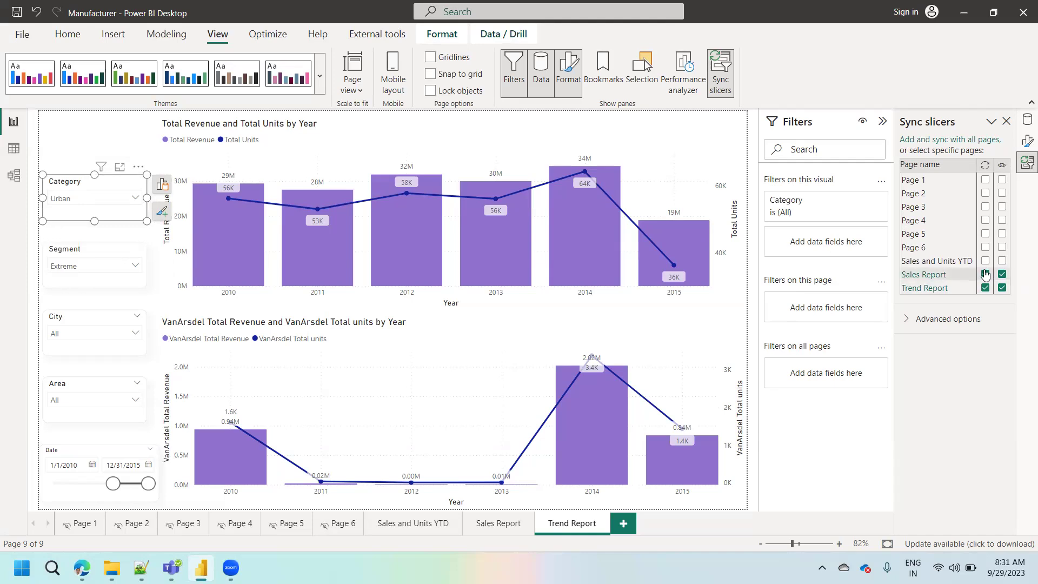
Review the sync settings of the City, Area and Date slicers, and compare the slicer selections on the Sales Report and Trend Report pages
left_click(85, 329)
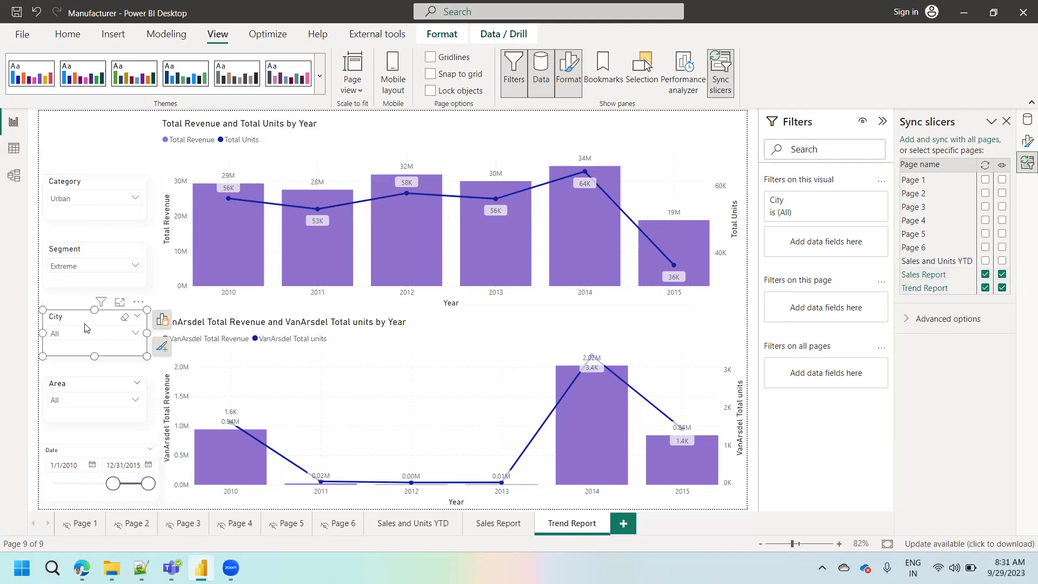
left_click(84, 387)
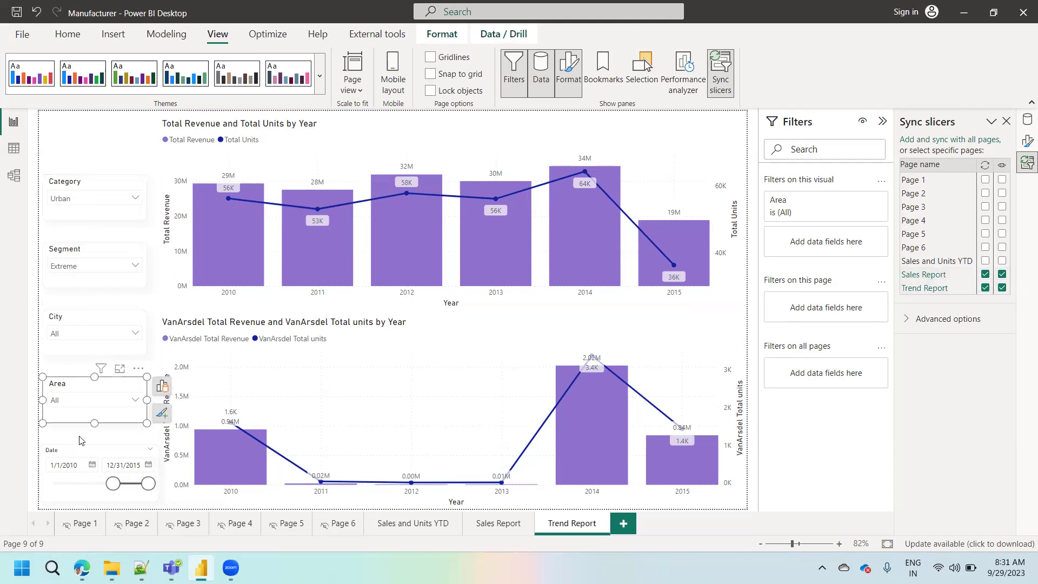
left_click(79, 456)
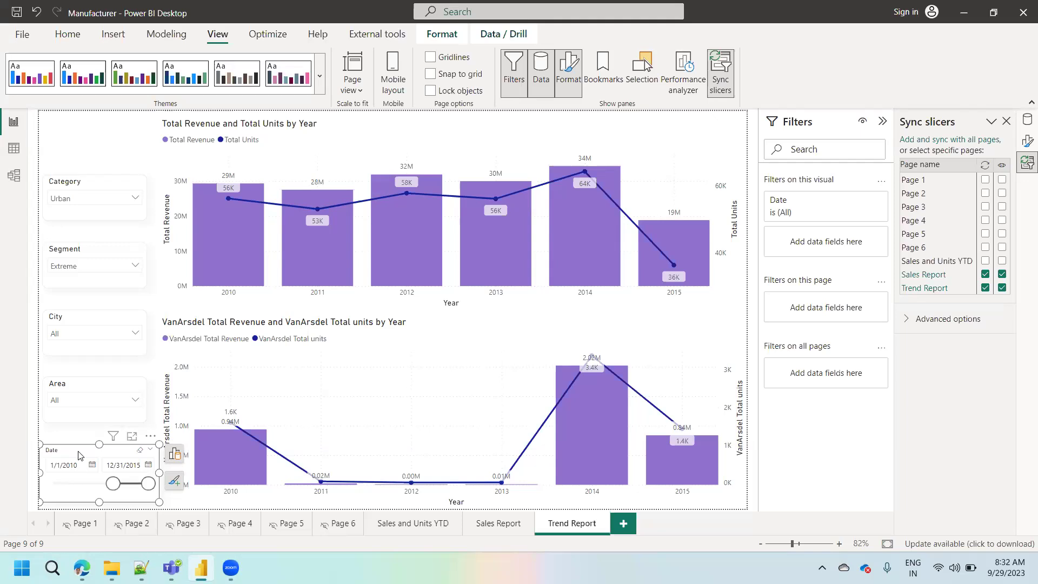
left_click(481, 525)
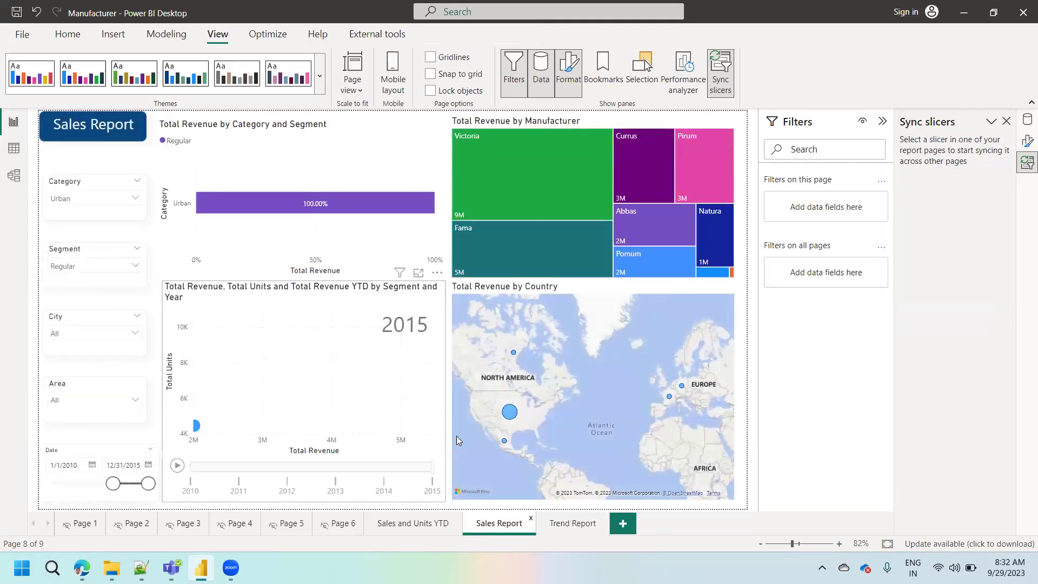
left_click(561, 529)
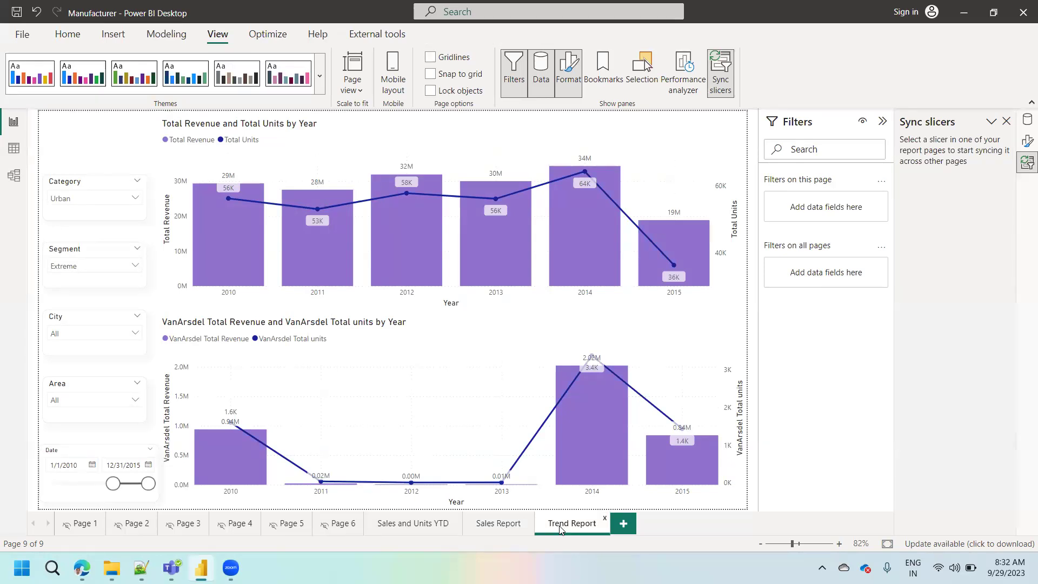
Clear the selections of the Category, Segment and Date slicers on the Sales Report page
left_click(493, 531)
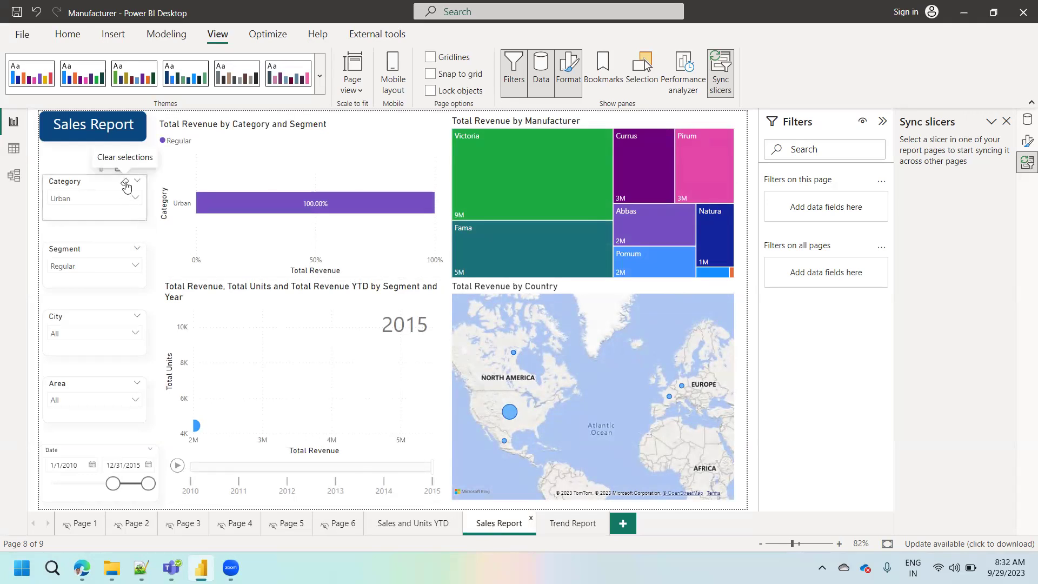
left_click(126, 187)
left_click(126, 255)
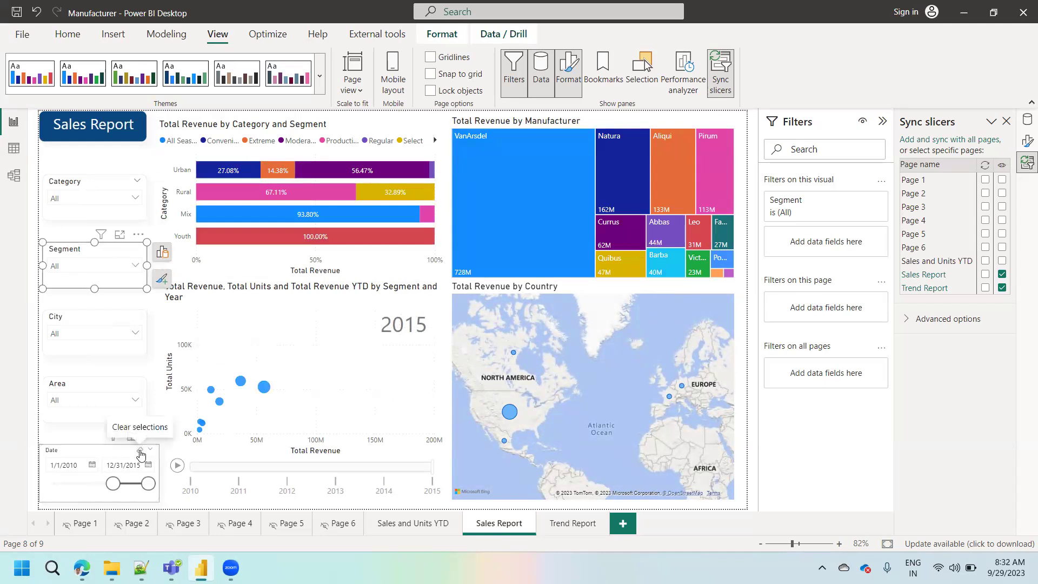
left_click(140, 453)
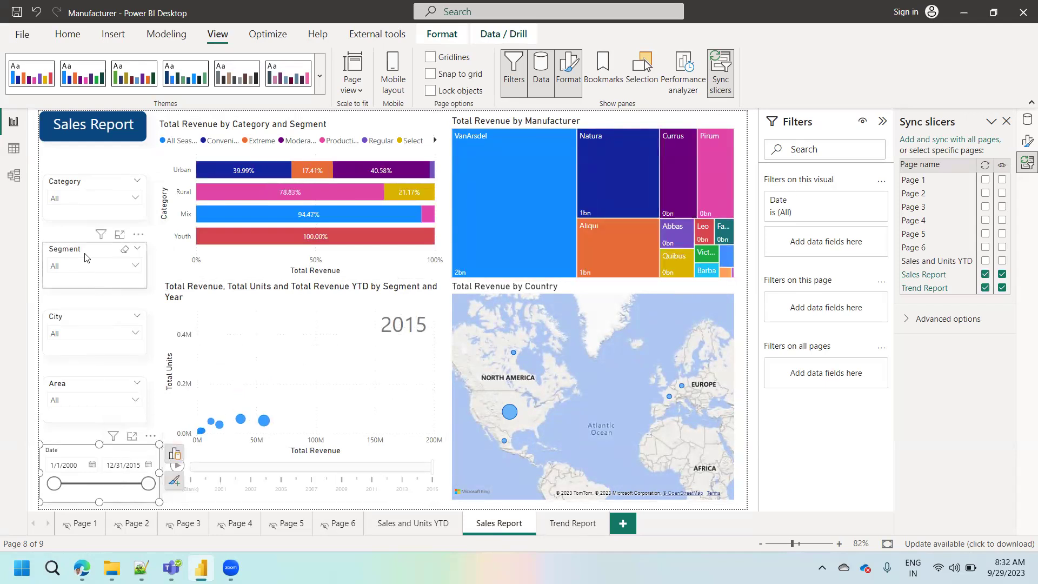
Clear the Segment slicer's selection on the Trend Report page and deselect the slicer
left_click(573, 523)
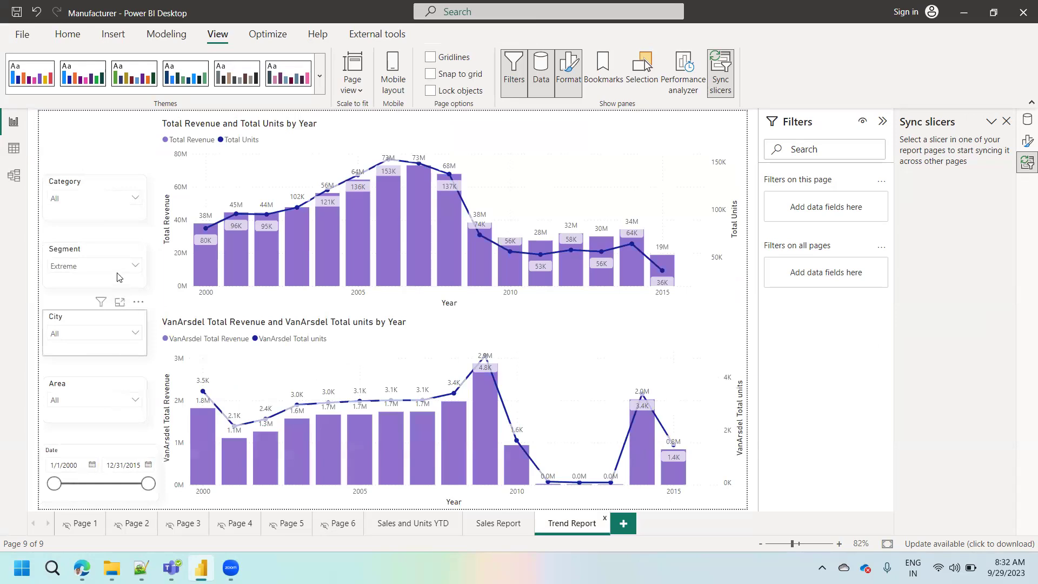
left_click(124, 250)
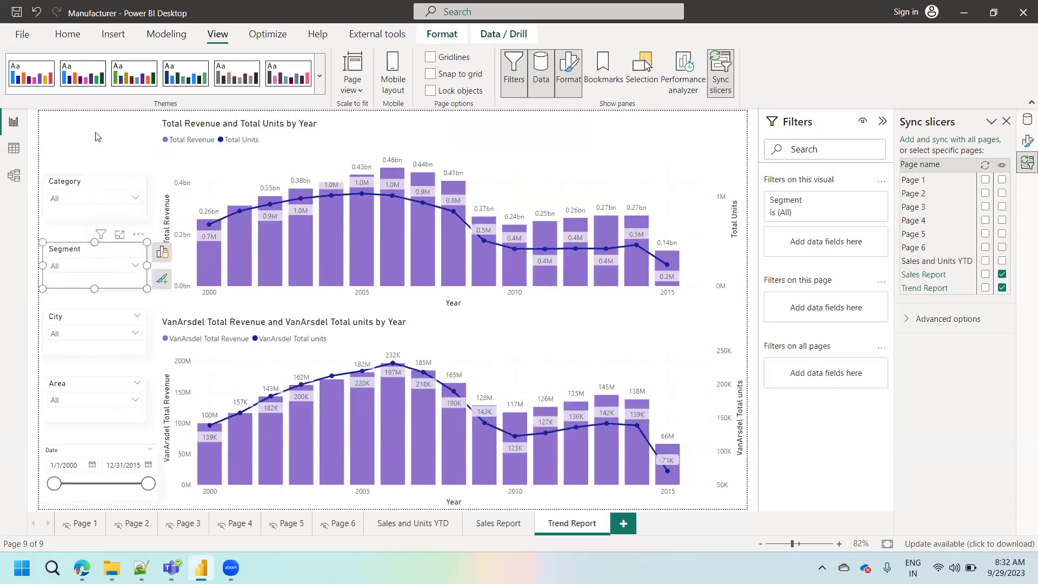
left_click(95, 136)
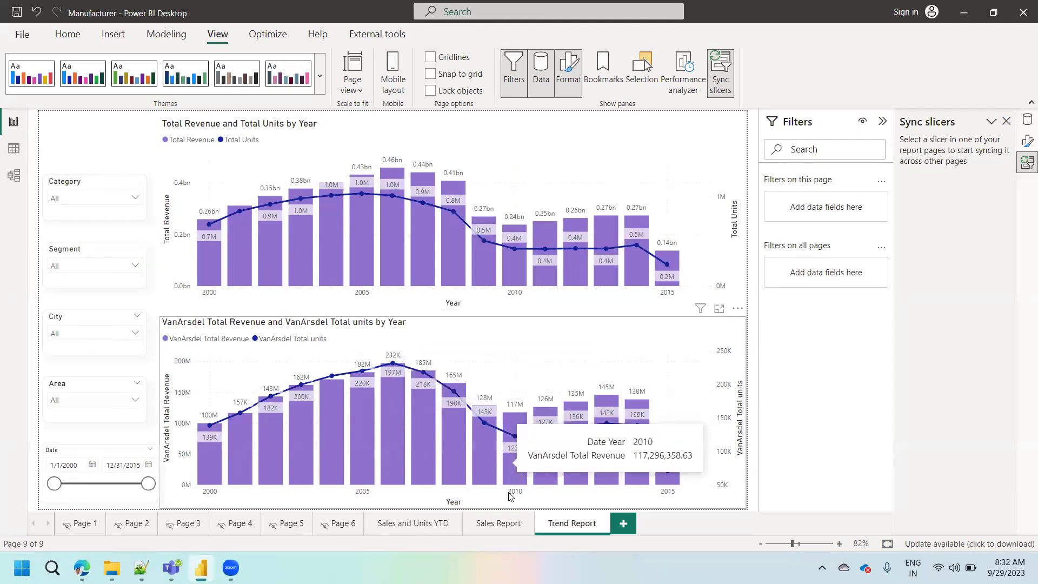
key("ctrl+Page_Up")
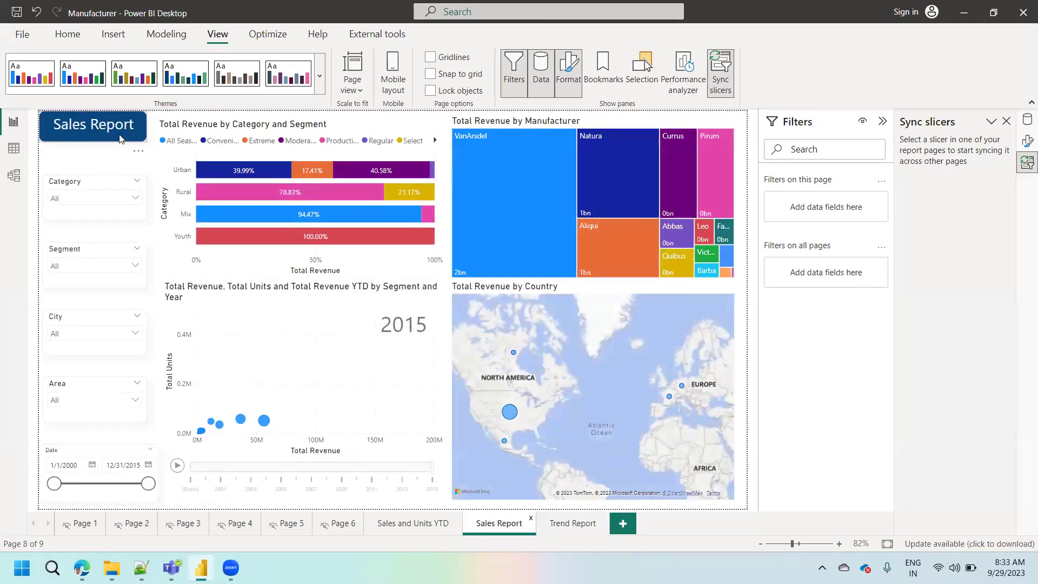
left_click(115, 141)
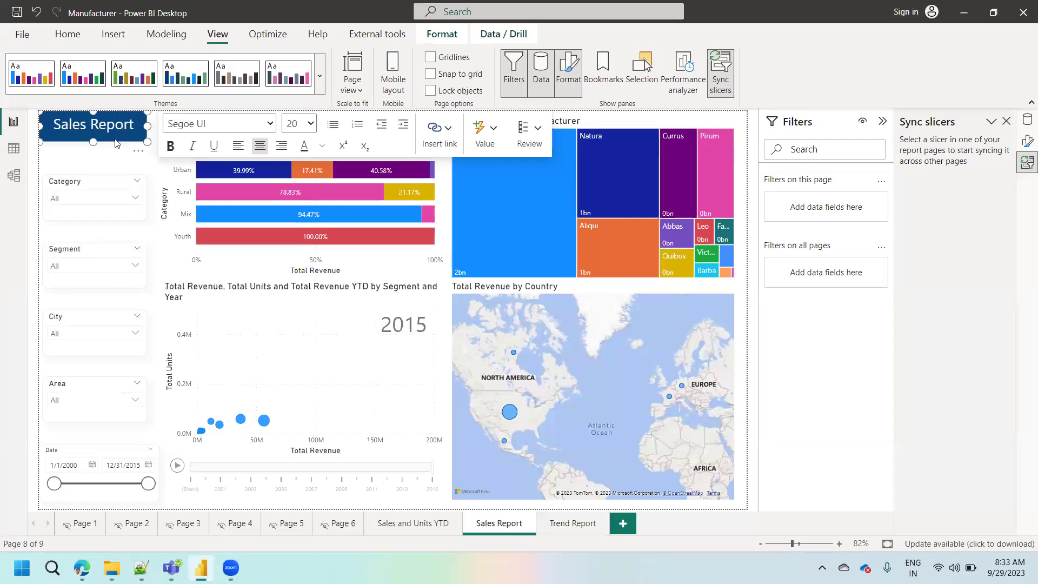
left_click(562, 532)
key("ctrl+v")
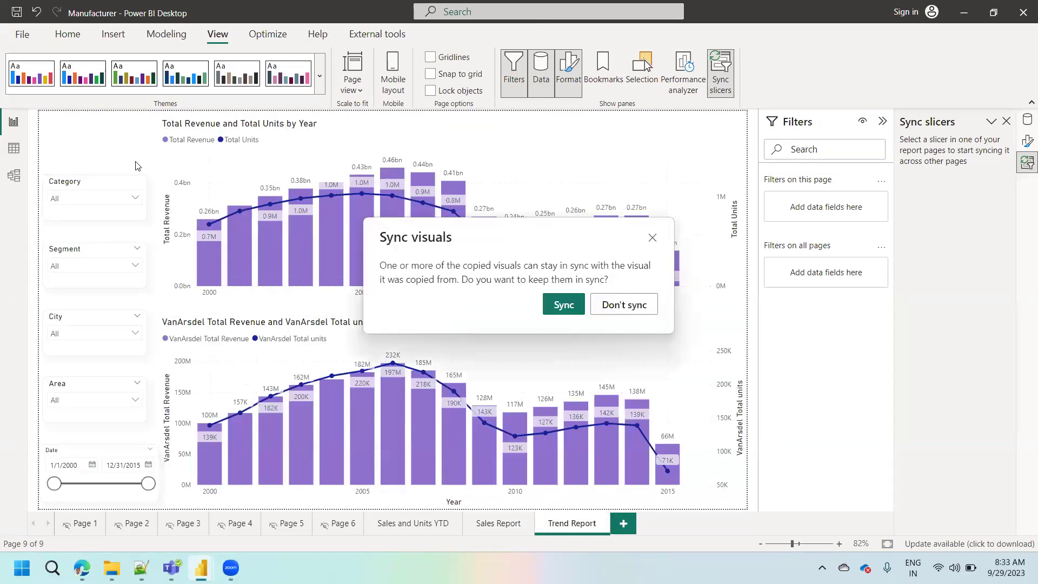
left_click(652, 239)
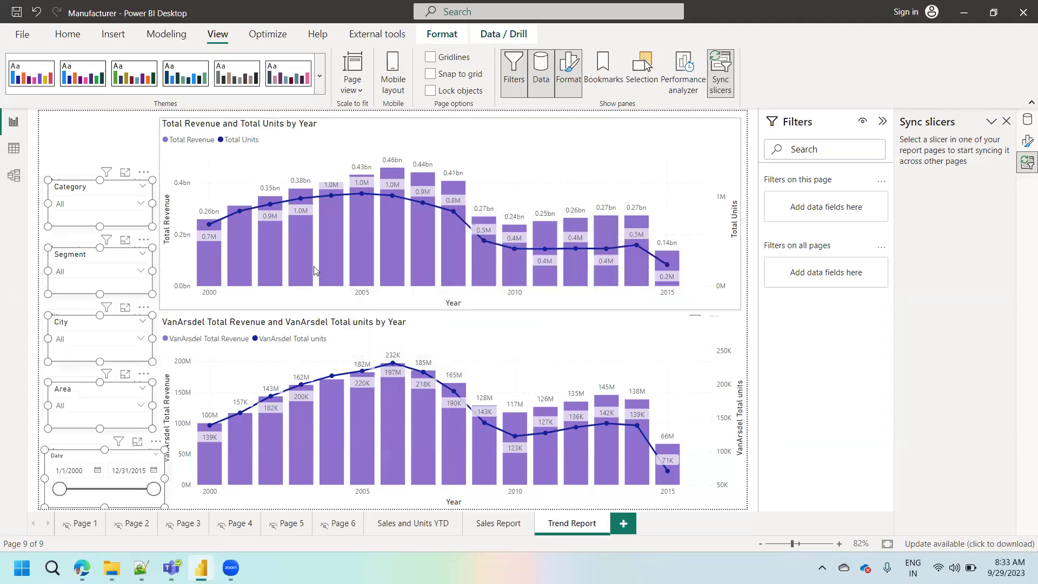
key("ctrl+z")
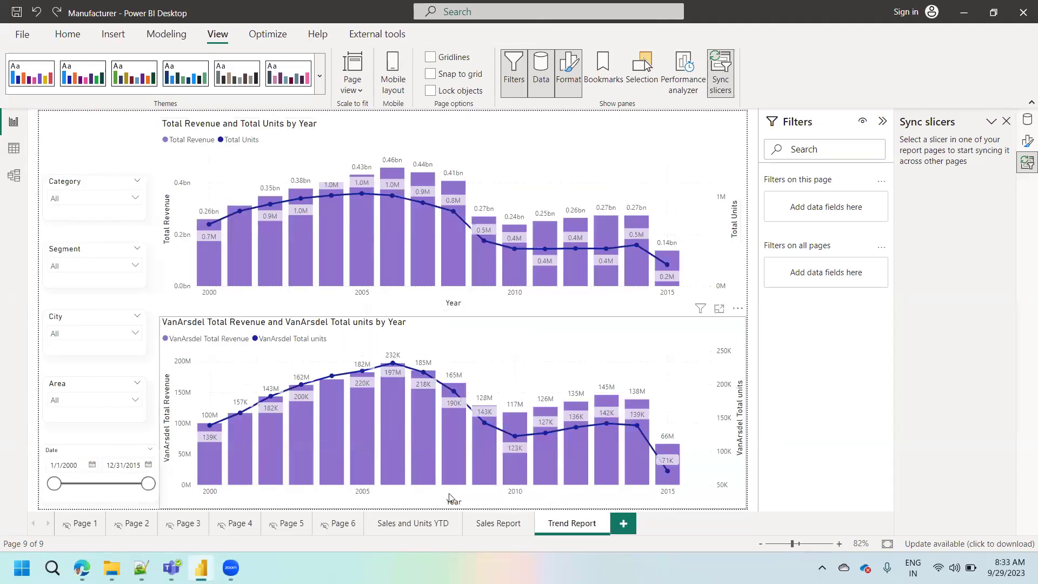
Copy the title text box from the Sales Report page and paste it onto the Trend Report page
key("ctrl+z")
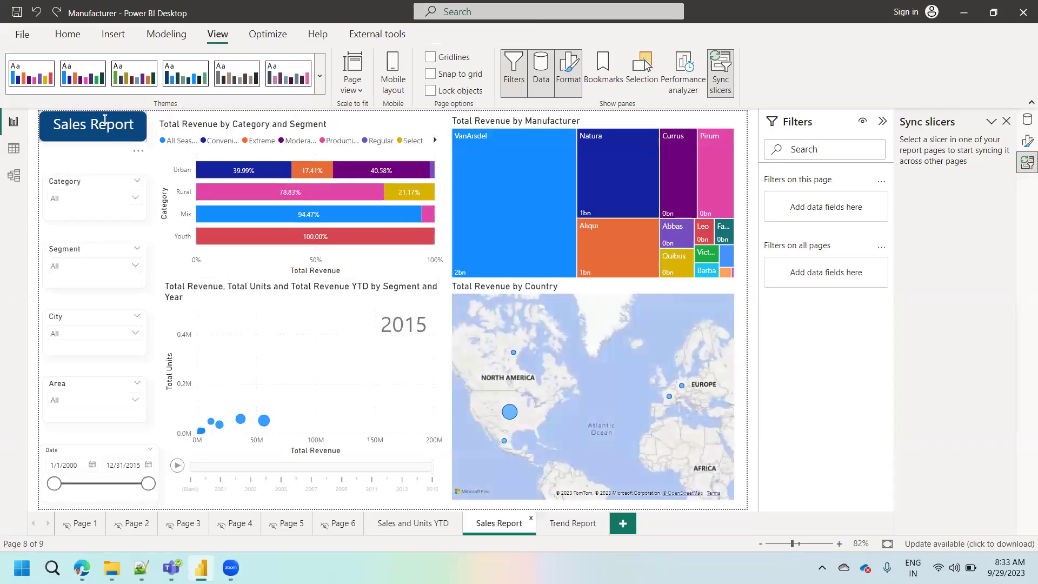
left_click(106, 140)
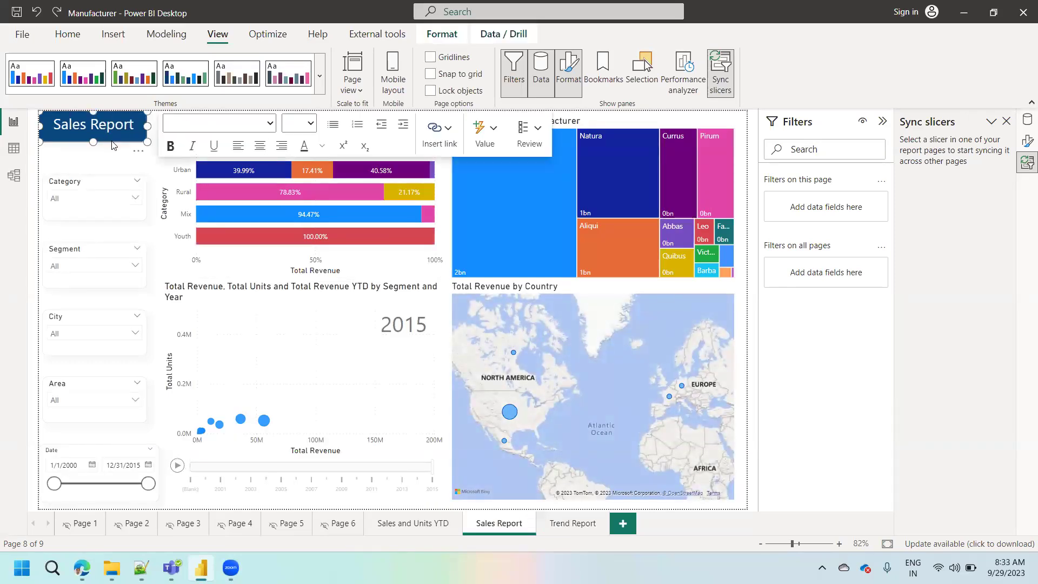
left_click(573, 524)
key("ctrl+v")
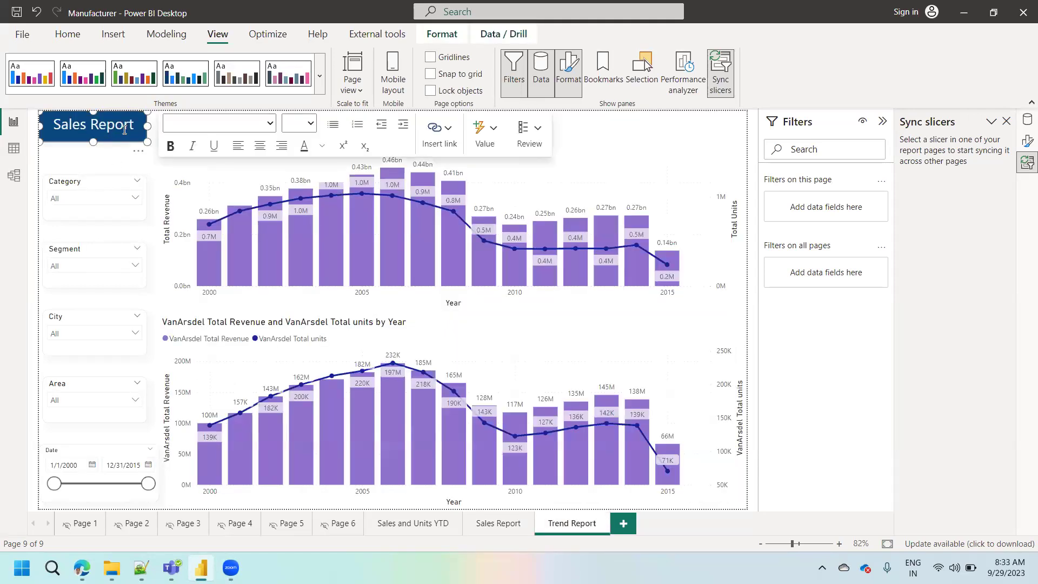
Change the pasted title's text to Trend Report
left_click(87, 128)
key("ctrl+BackSpace")
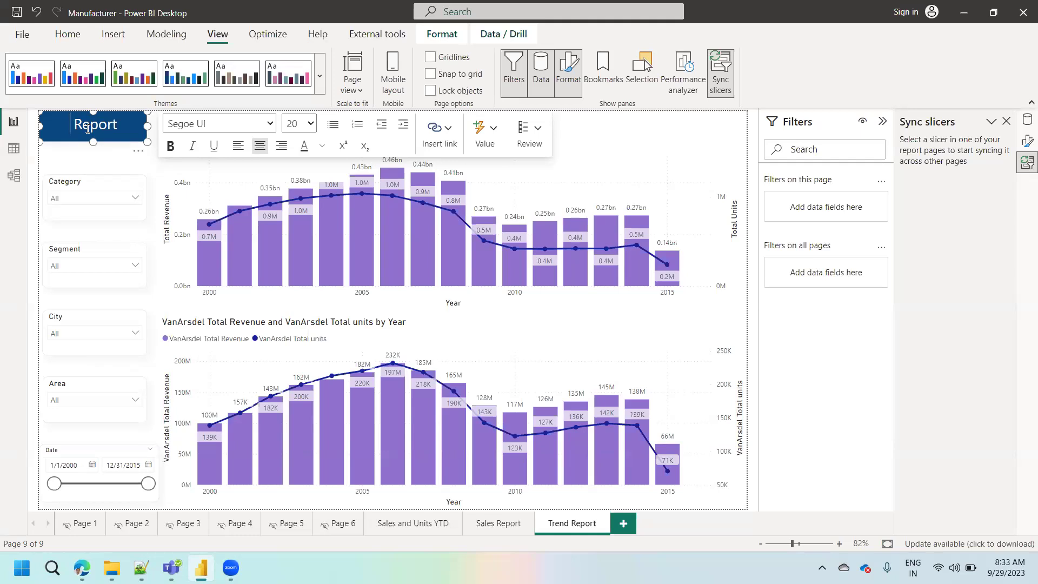
type("Trend")
left_click(120, 160)
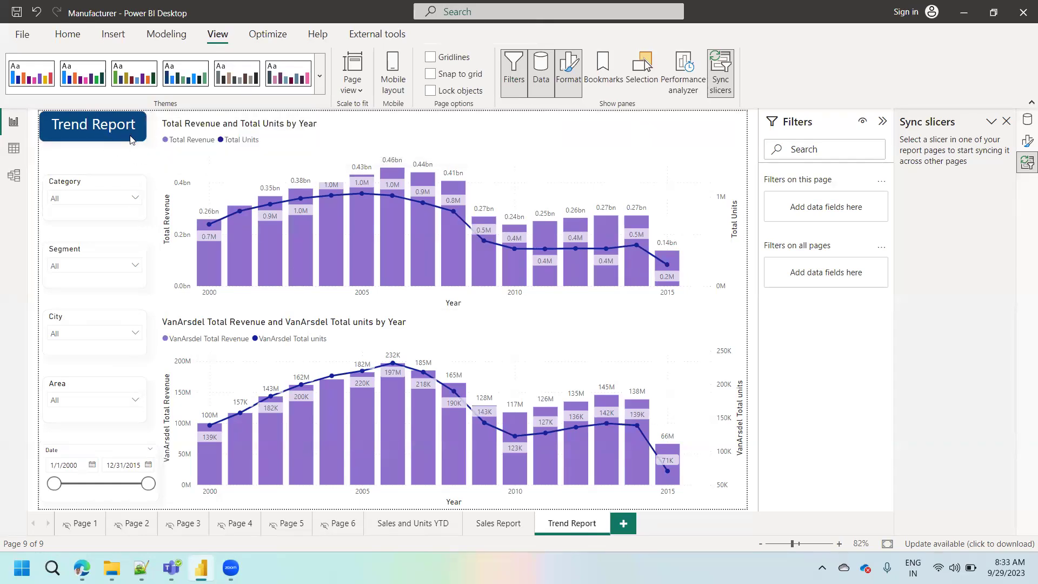
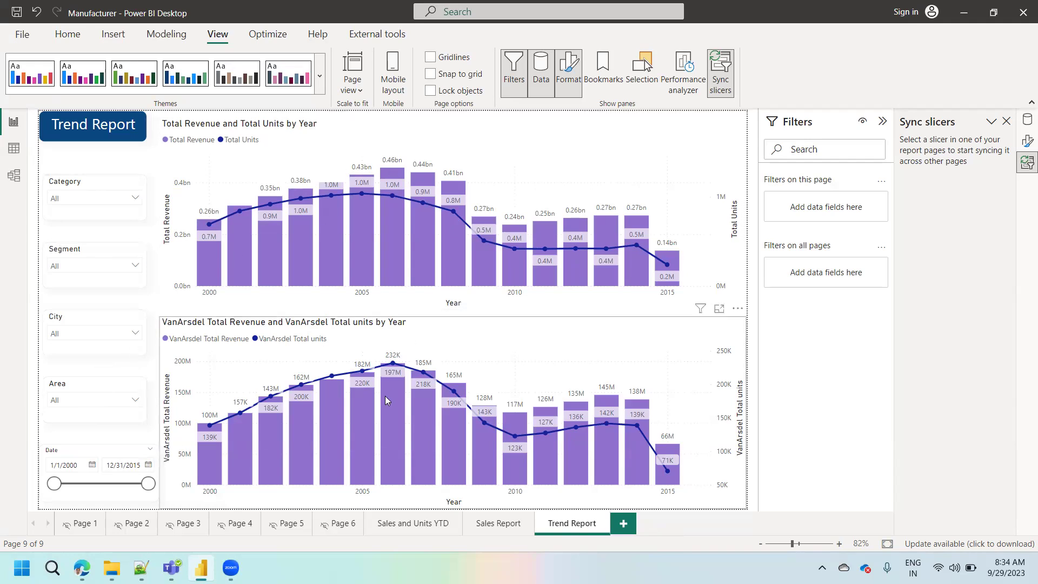
Duplicate the Trend Report page and rename the copy Product Report
mouse_move(386, 399)
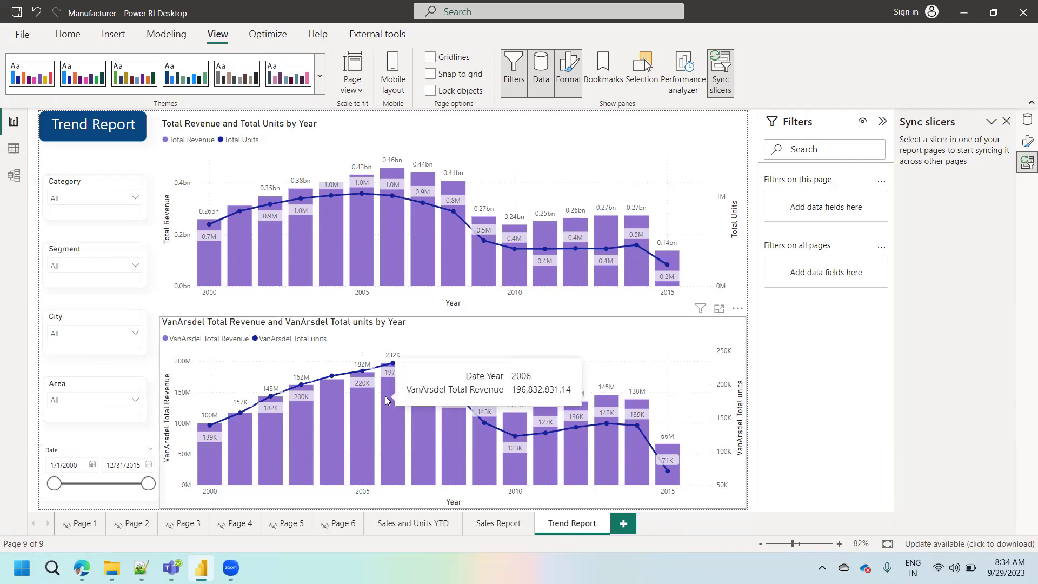
right_click(563, 526)
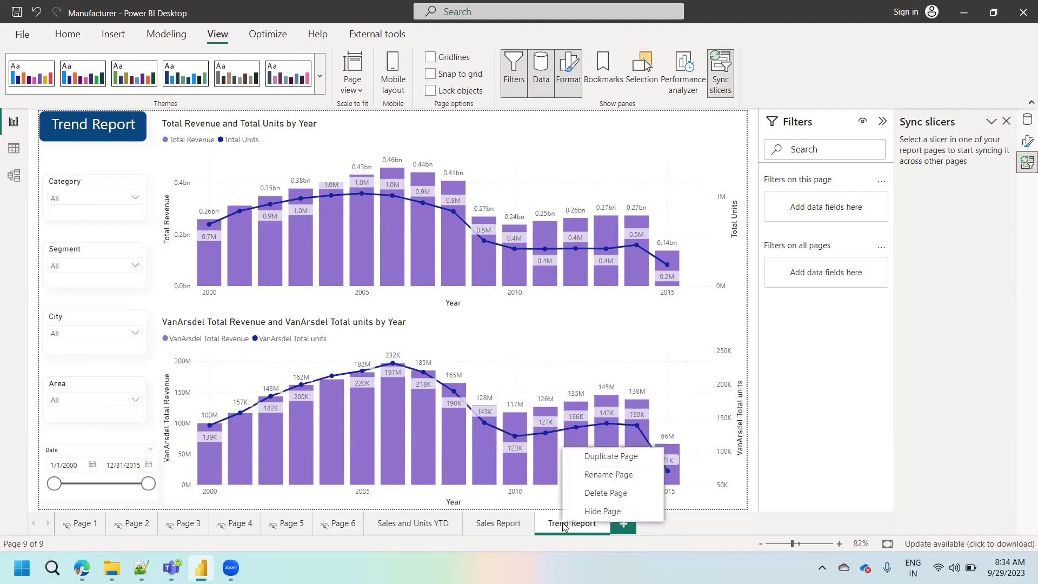
left_click(609, 467)
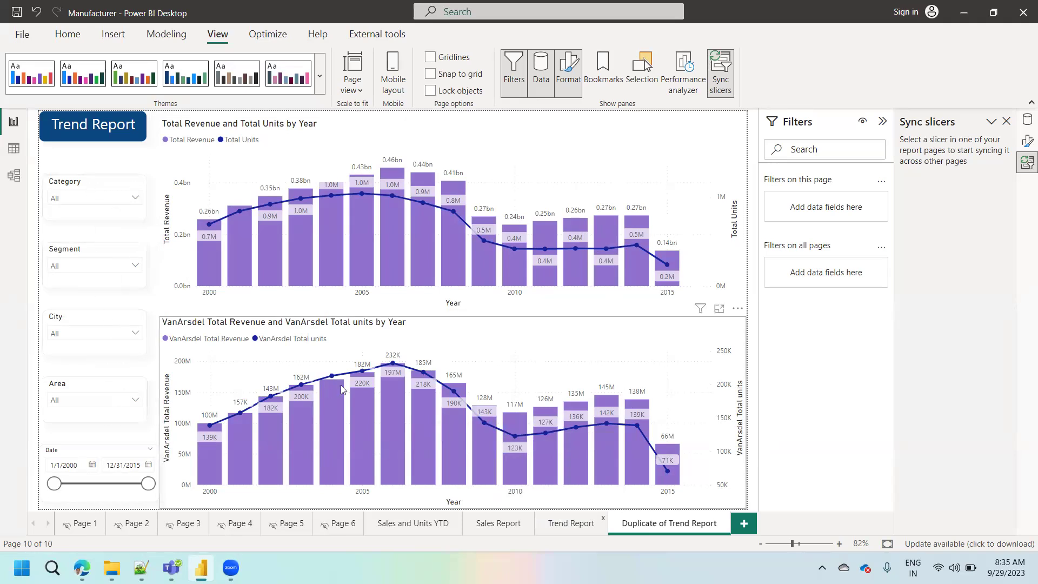
double_click(653, 522)
type("ProDU")
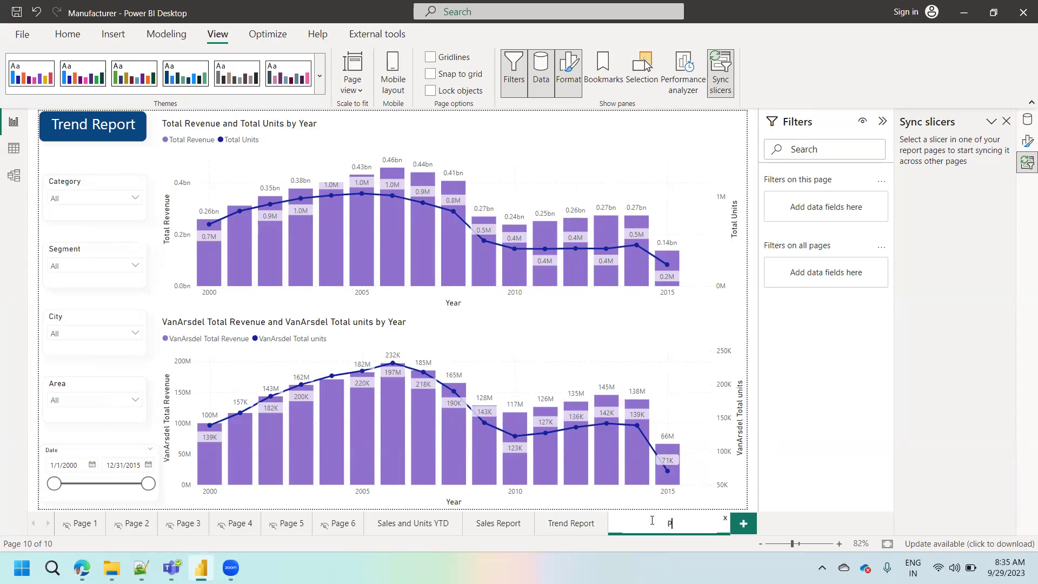
key("BackSpace")
key("BackSpace")
type("duct Report")
left_click(777, 458)
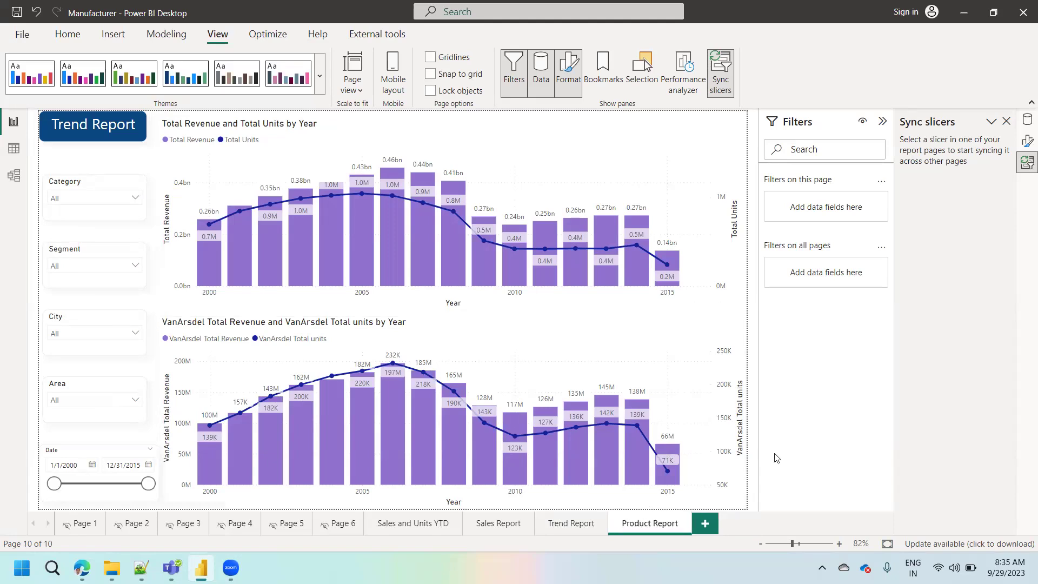
Delete the total revenue and VanArsdel combo charts from the Product Report page
left_click(507, 158)
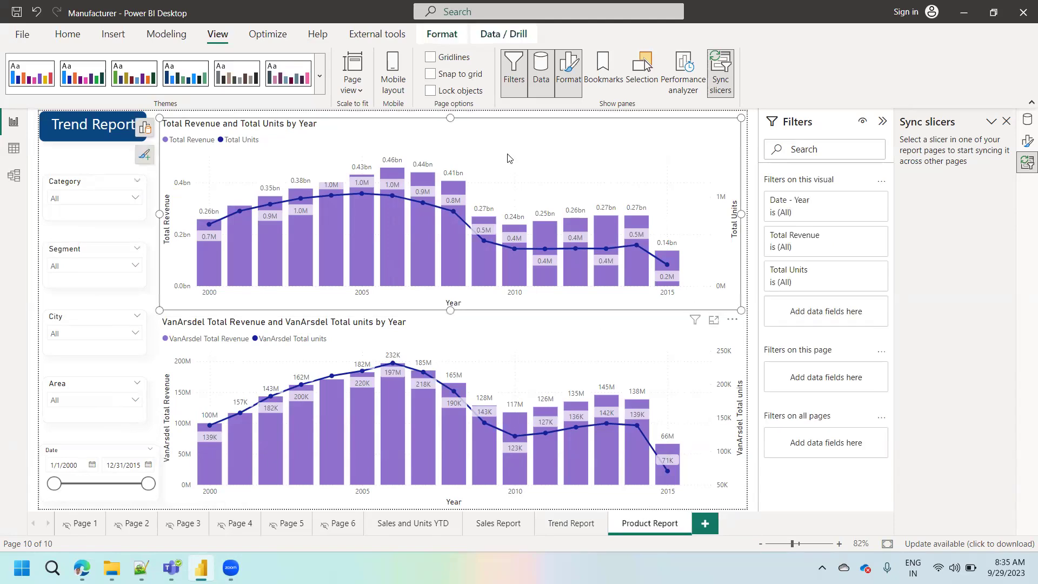
key("Delete")
left_click(515, 345)
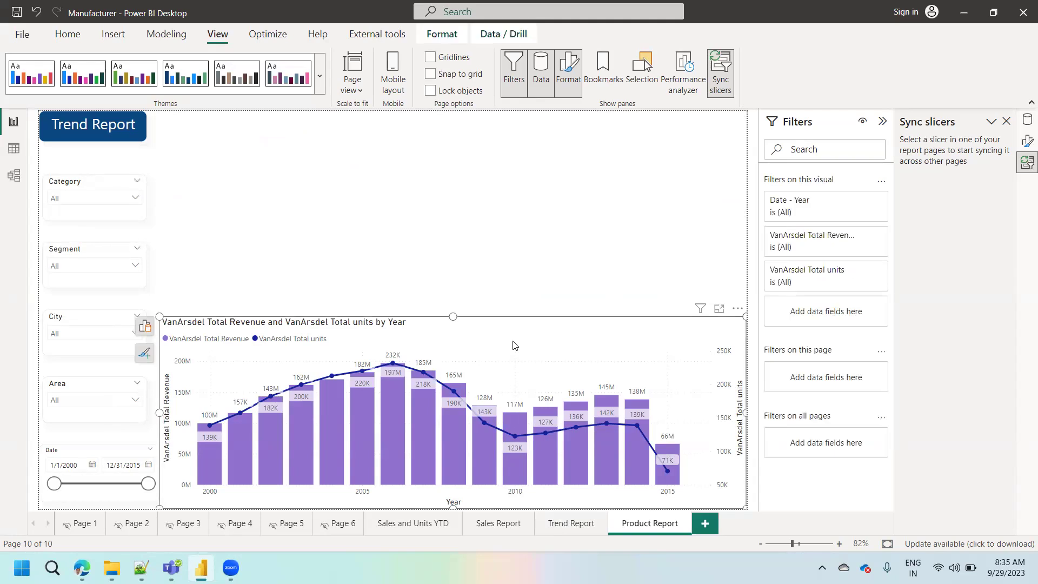
key("Delete")
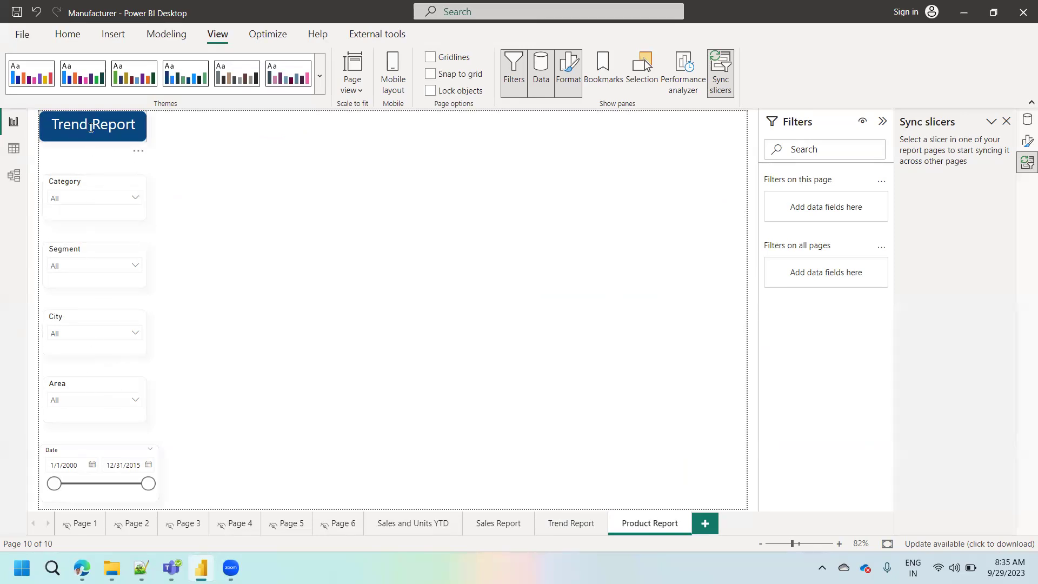
Change the title text box on the duplicated page to read Product Report
key("Left")
key("Left")
key("Left")
key("Left")
key("Left")
key("Left")
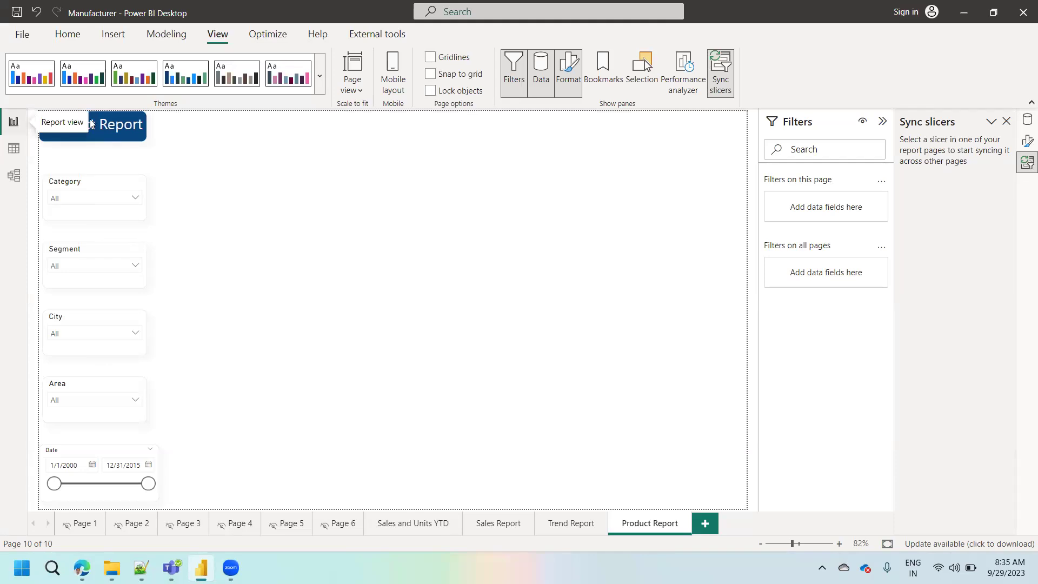
left_click(312, 218)
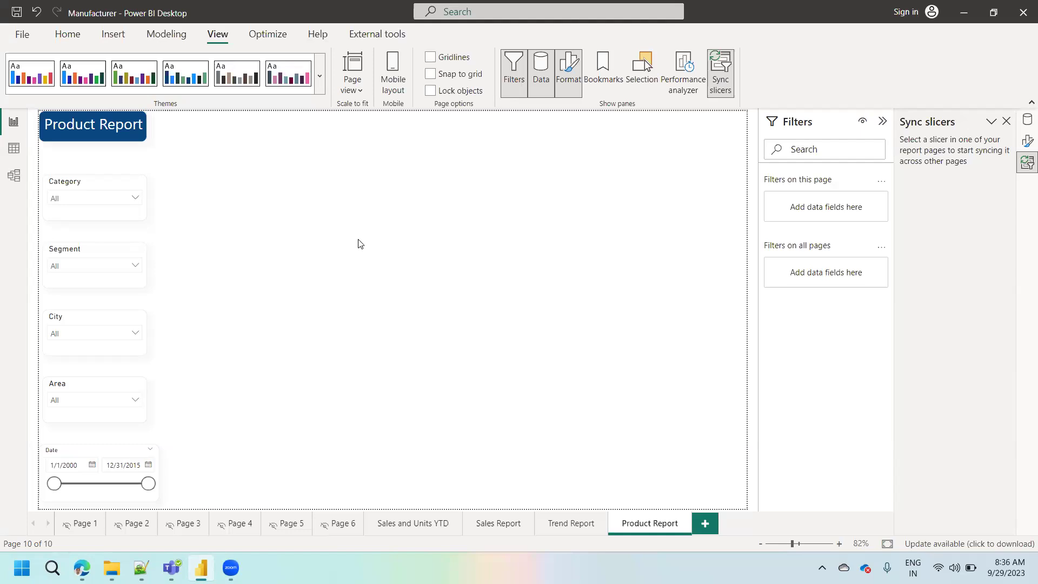
Insert an empty stacked bar chart on the Product Report page and place it at the top of the canvas beside the title
left_click(68, 35)
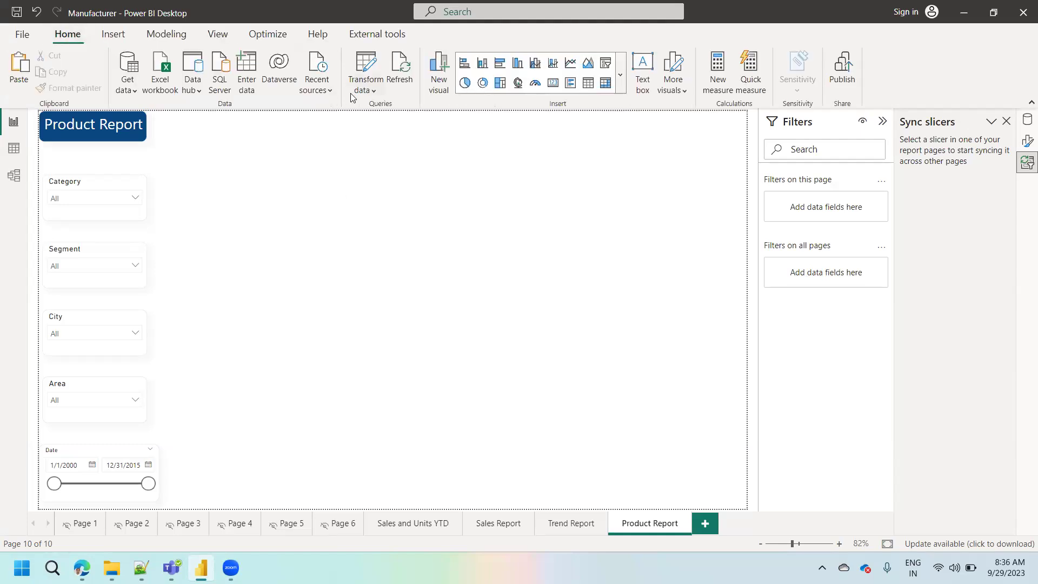
left_click(464, 63)
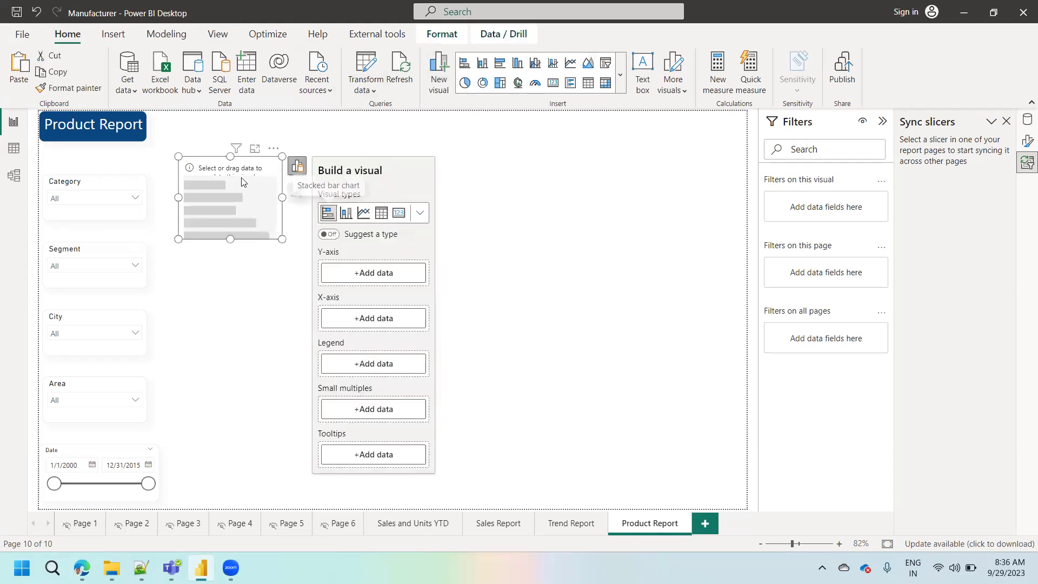
left_click_drag(247, 146, 247, 139)
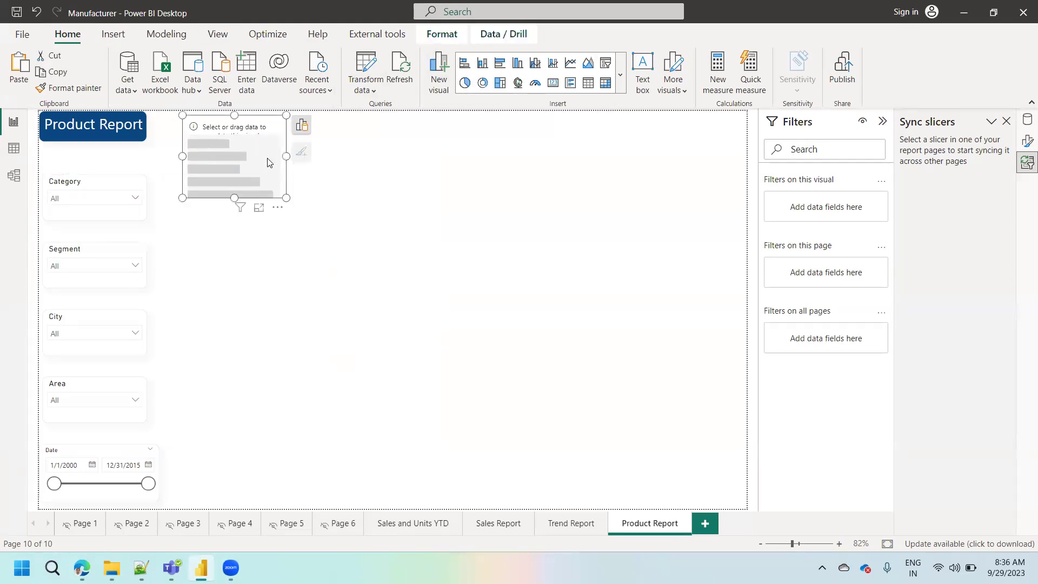
Enlarge the empty bar chart and assign Product to its Y-axis and Total Revenue to its X-axis
left_click_drag(283, 193, 430, 309)
left_click(445, 125)
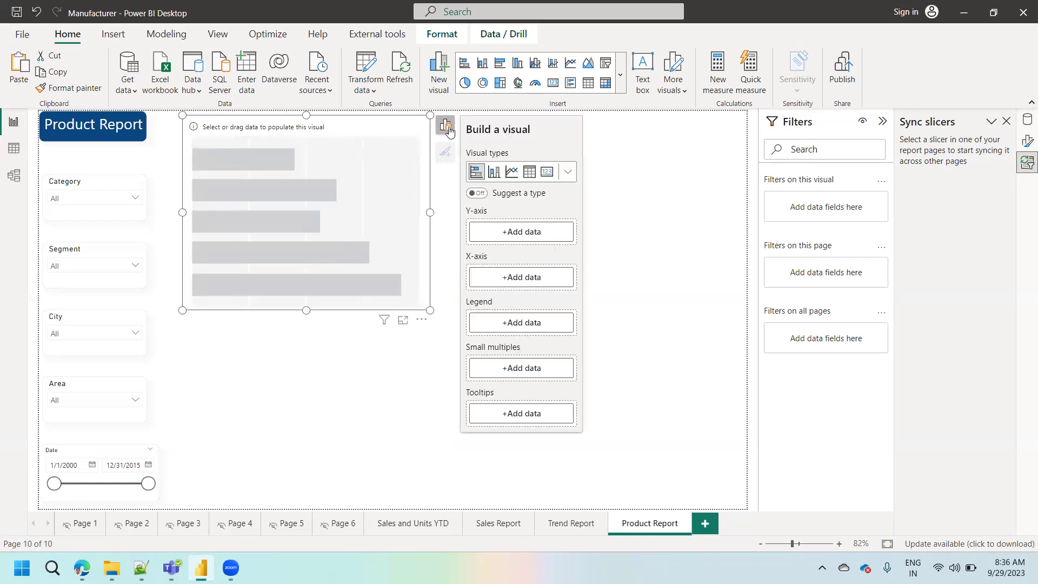
left_click(514, 236)
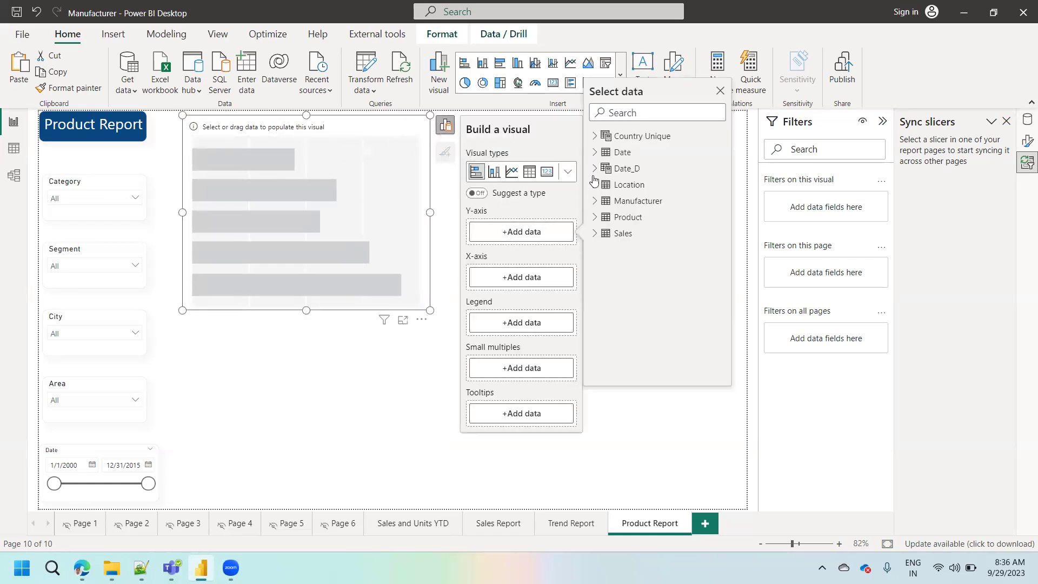
left_click(597, 220)
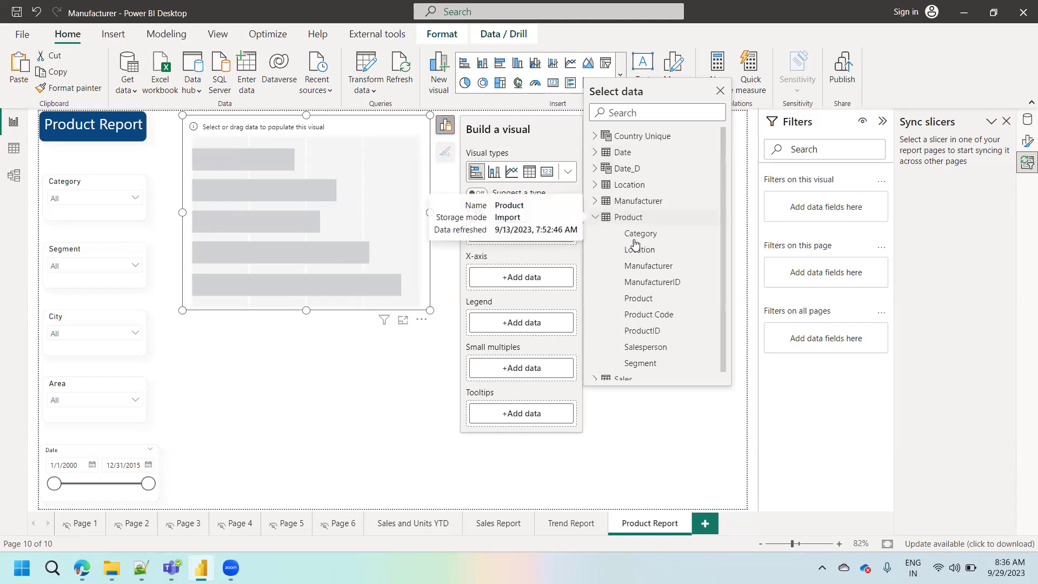
left_click(638, 299)
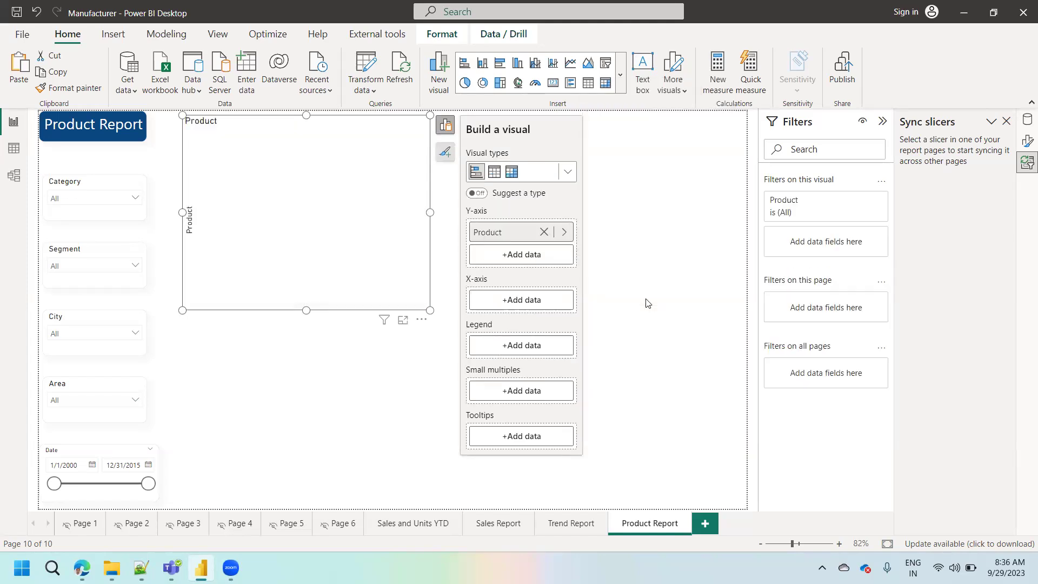
left_click(532, 301)
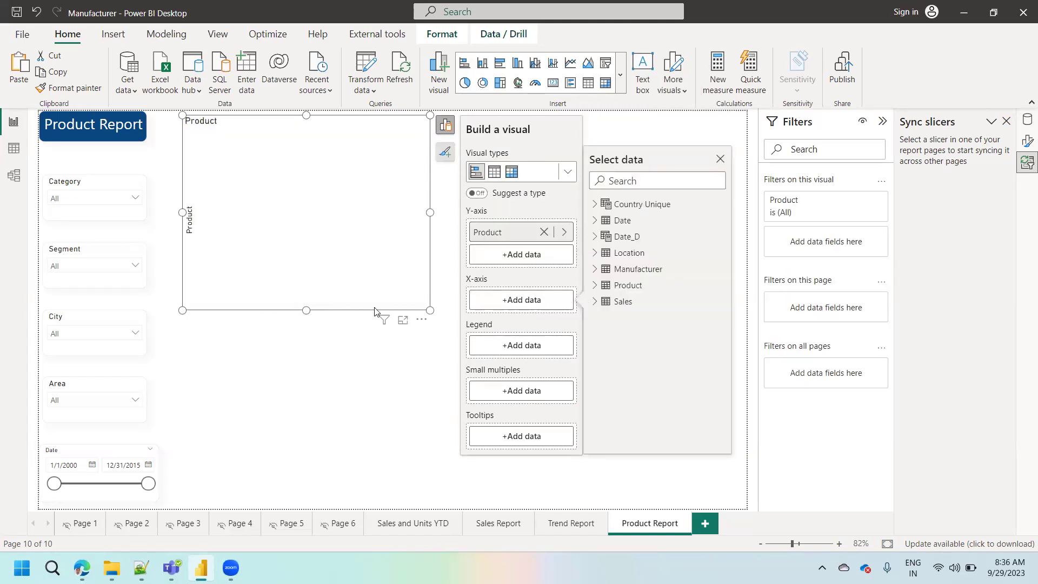
left_click(594, 301)
left_click(641, 399)
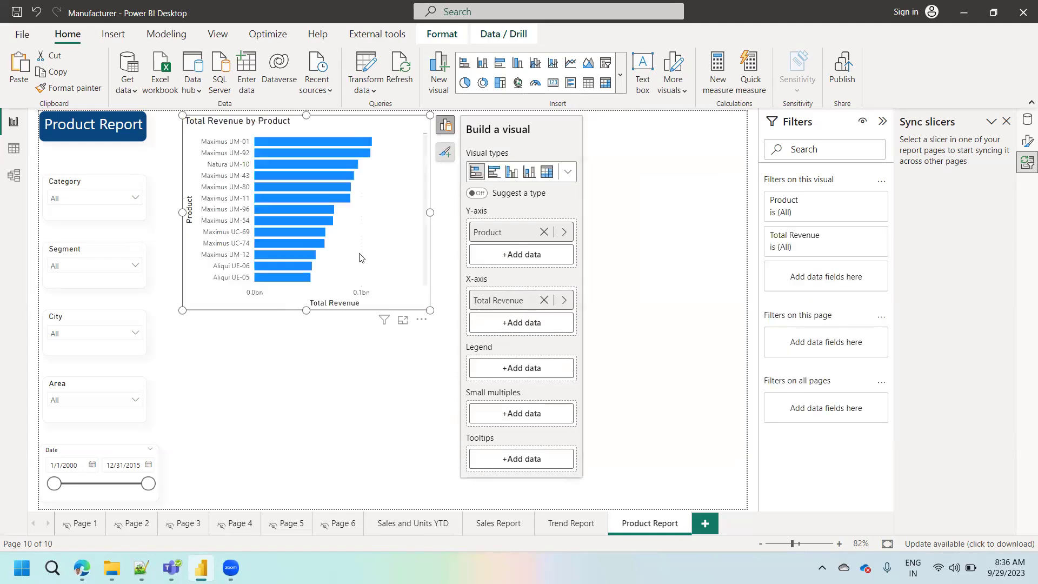
Enlarge the Total Revenue by Product chart to nearly the full canvas height and turn on its data labels
left_click(412, 360)
left_click(384, 241)
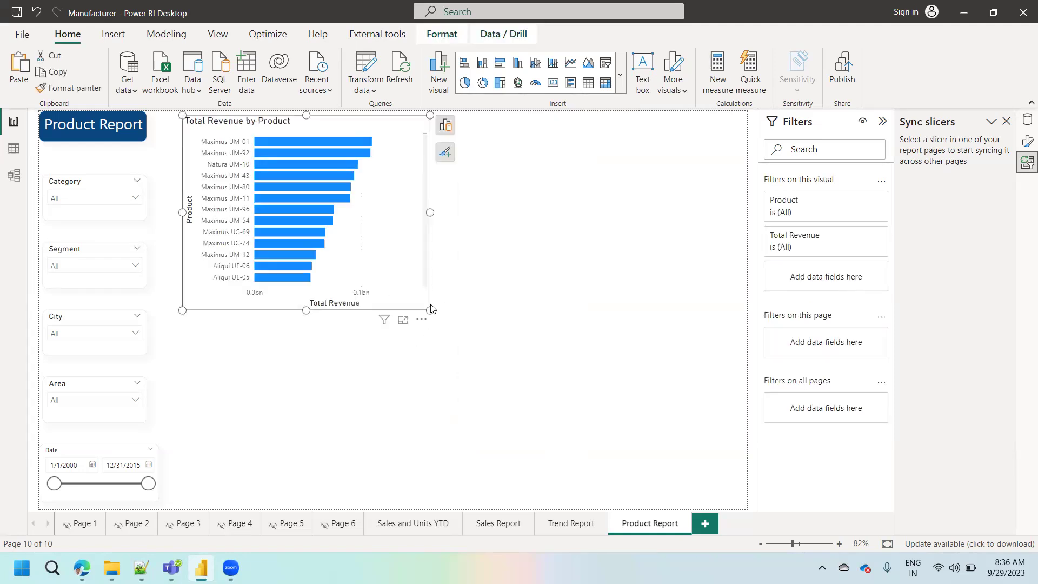
left_click_drag(430, 309, 523, 487)
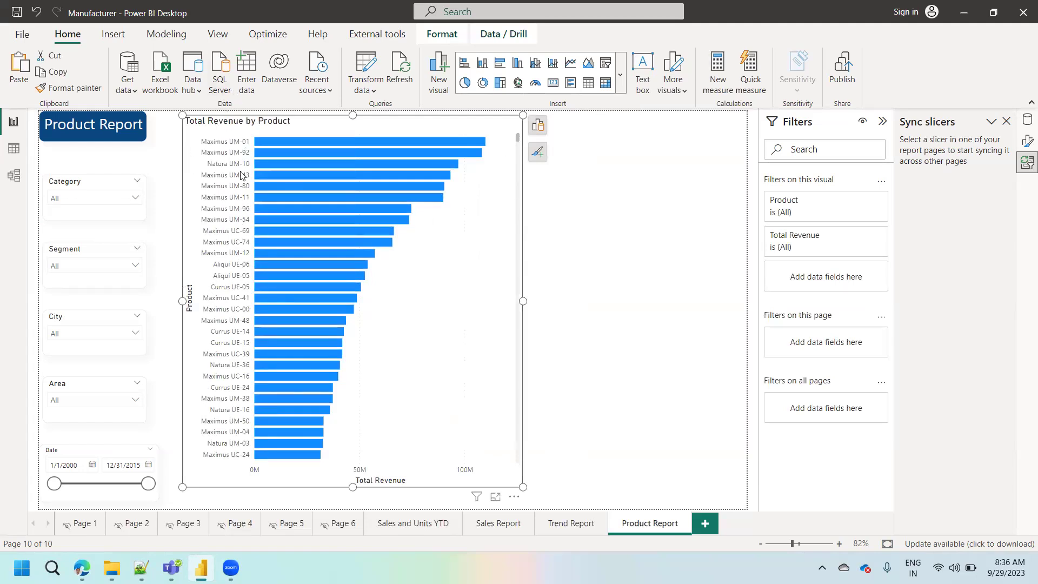
left_click_drag(519, 137, 519, 201)
left_click(538, 152)
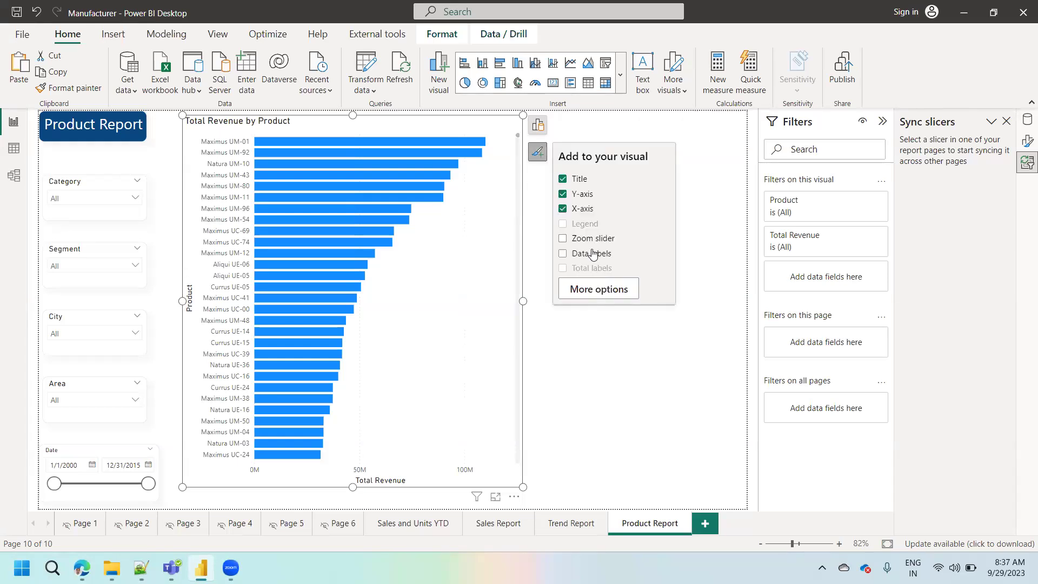
left_click(593, 256)
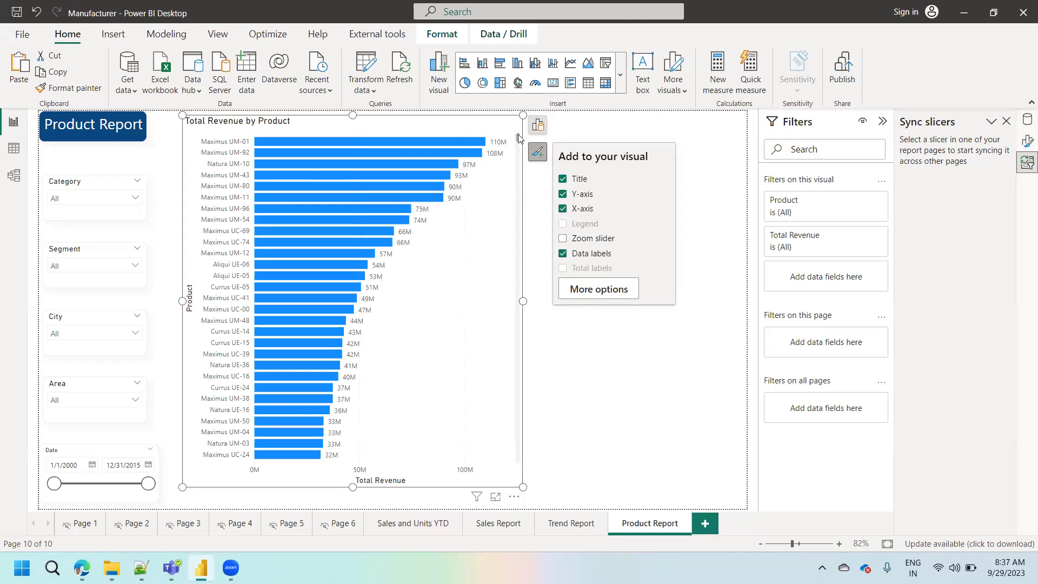
Set the revenue chart's Product filter to the Top N type, showing the top 10 items
left_click_drag(519, 140, 516, 273)
scroll(512, 352, "up", 5)
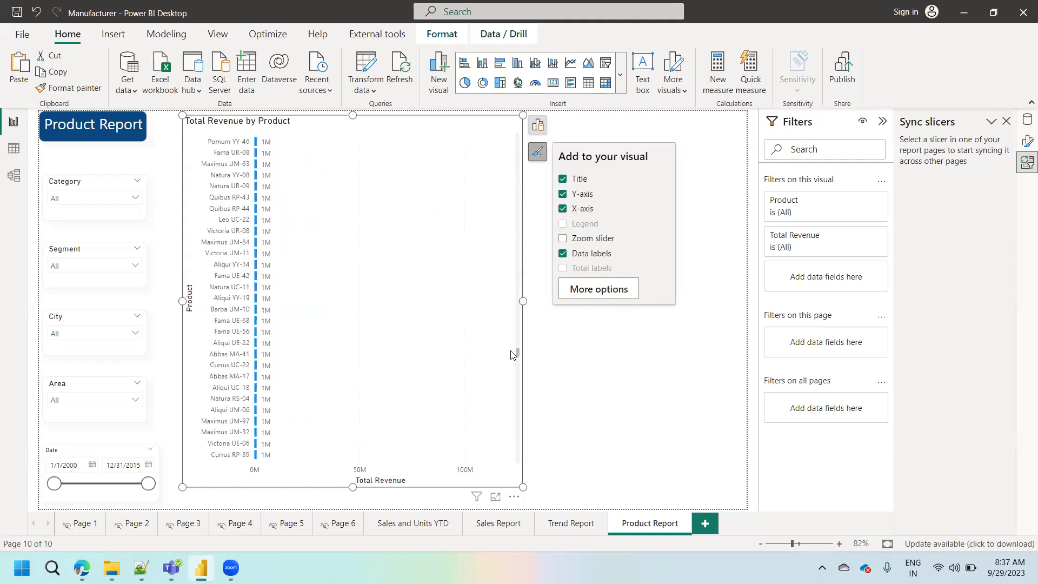
scroll(518, 158, "up", 4)
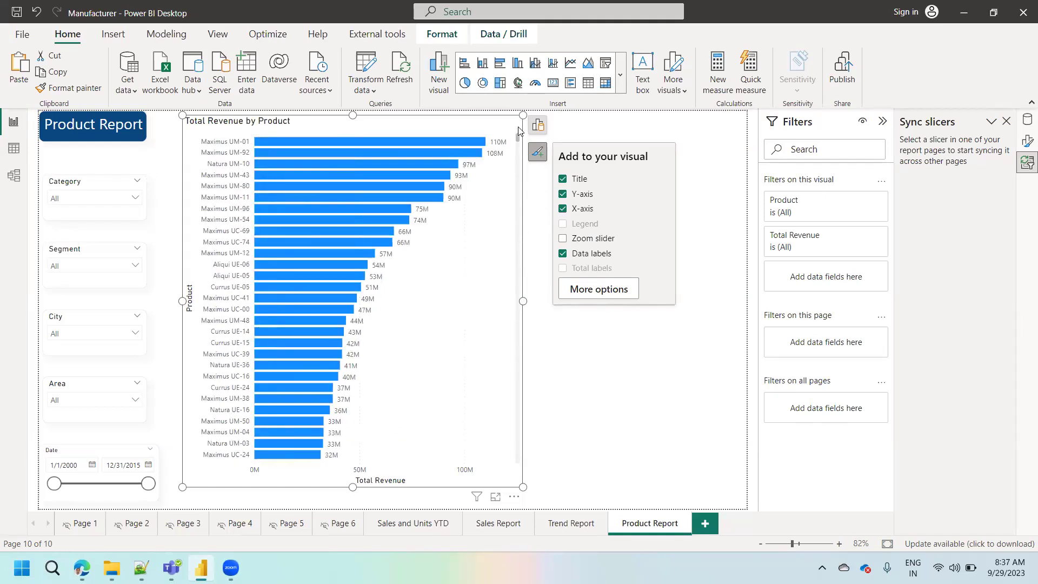
mouse_move(319, 145)
mouse_move(518, 142)
left_mouse_down()
mouse_move(517, 360)
mouse_move(514, 162)
left_mouse_up()
left_click(790, 204)
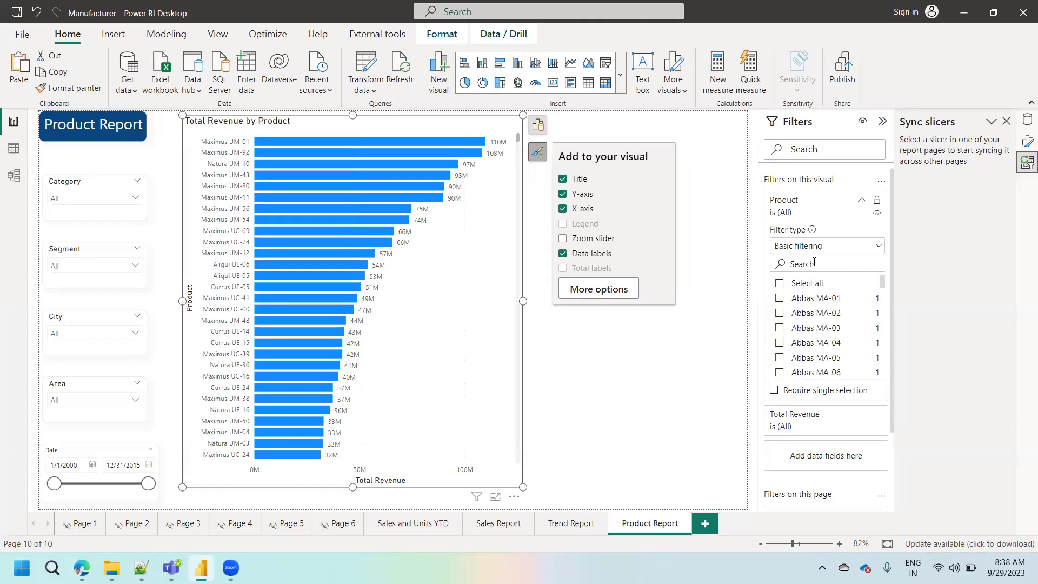
left_click(879, 248)
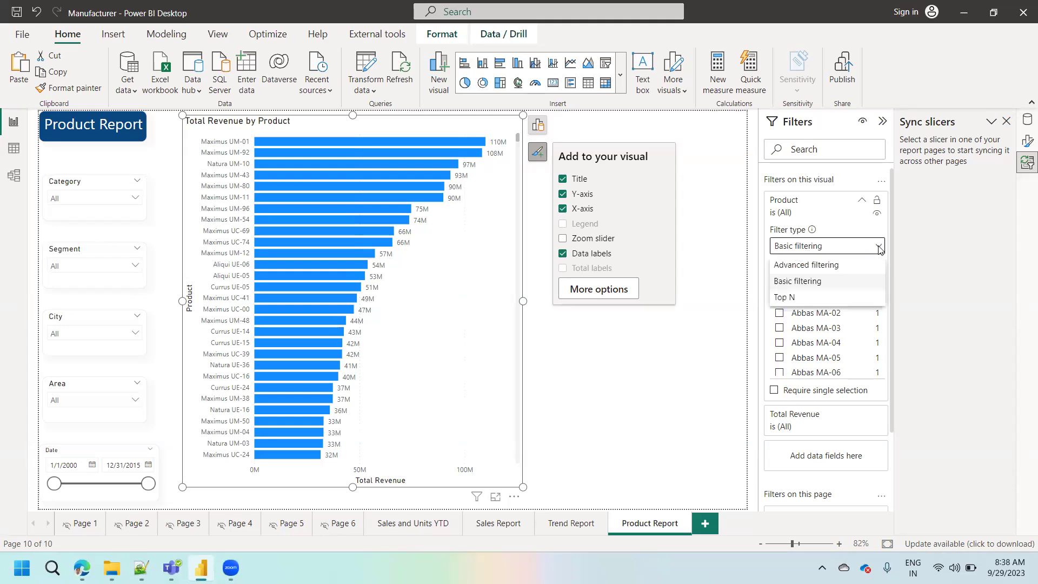
left_click(784, 299)
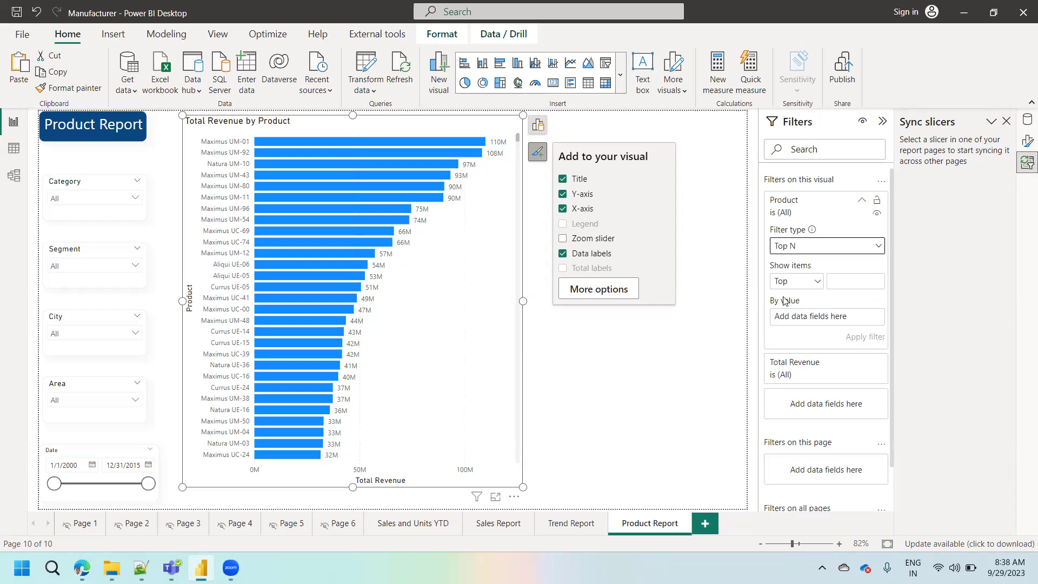
left_click(802, 285)
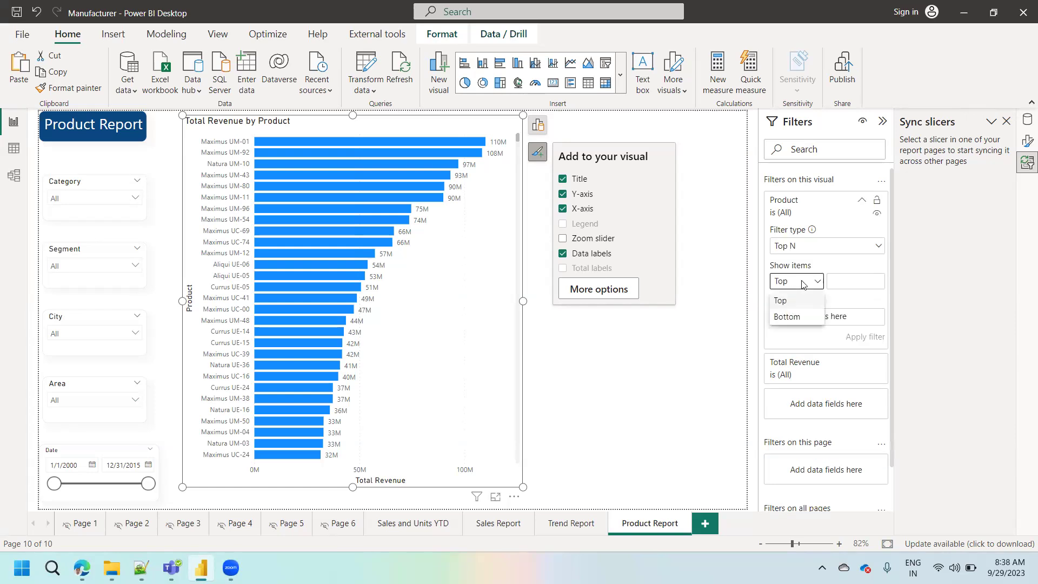
left_click(782, 302)
left_click(842, 286)
type("10")
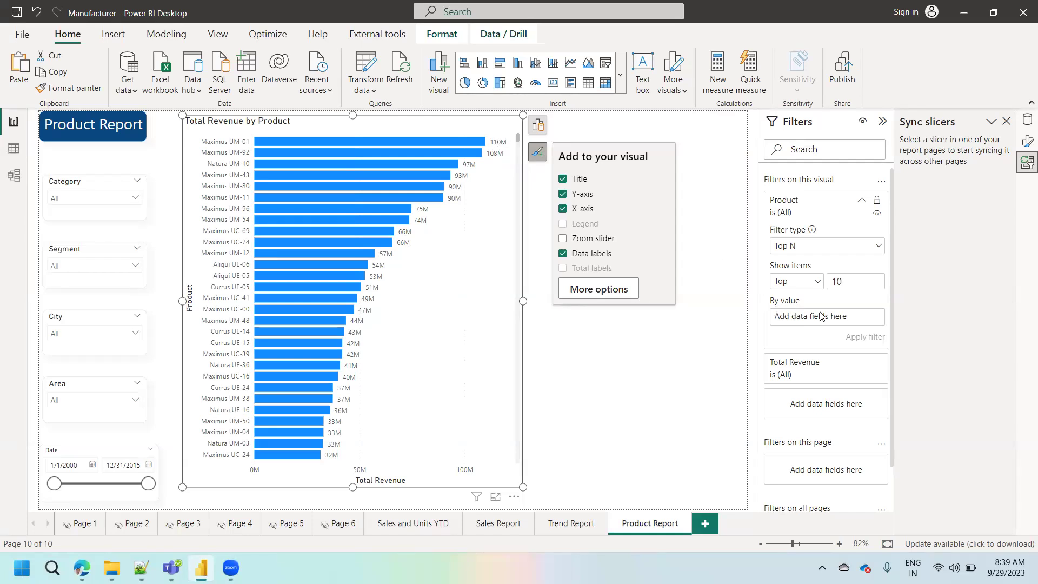
Use Total Revenue as the ranking value of the Top N product filter and apply the filter
left_click(1027, 120)
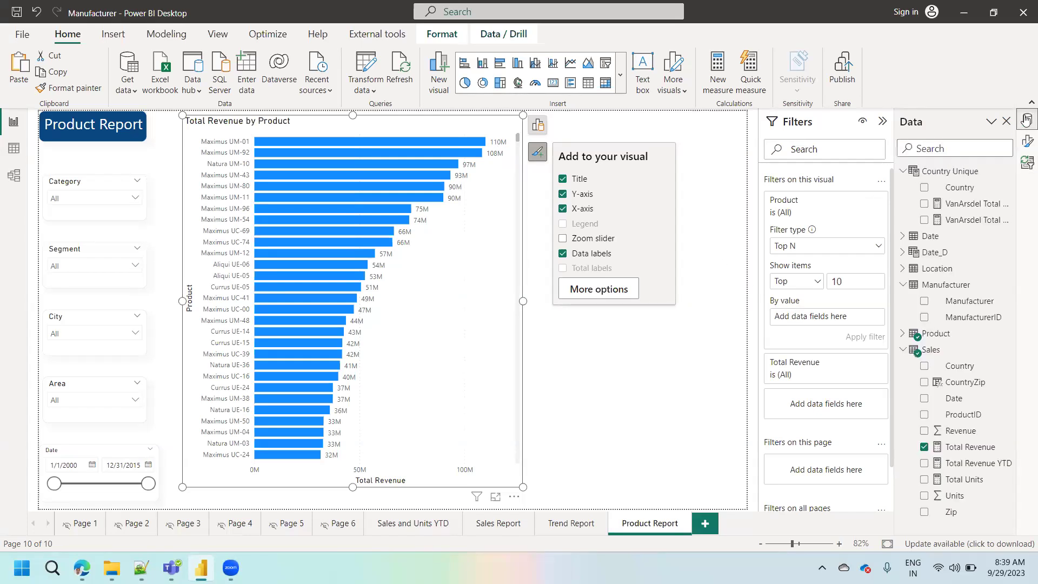
left_click_drag(961, 447, 829, 316)
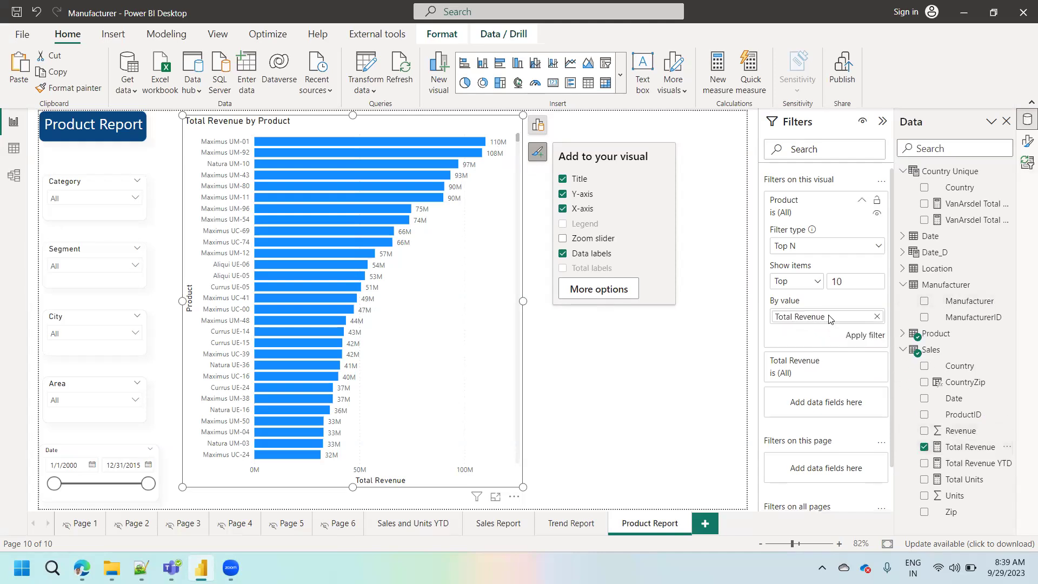
left_click(864, 337)
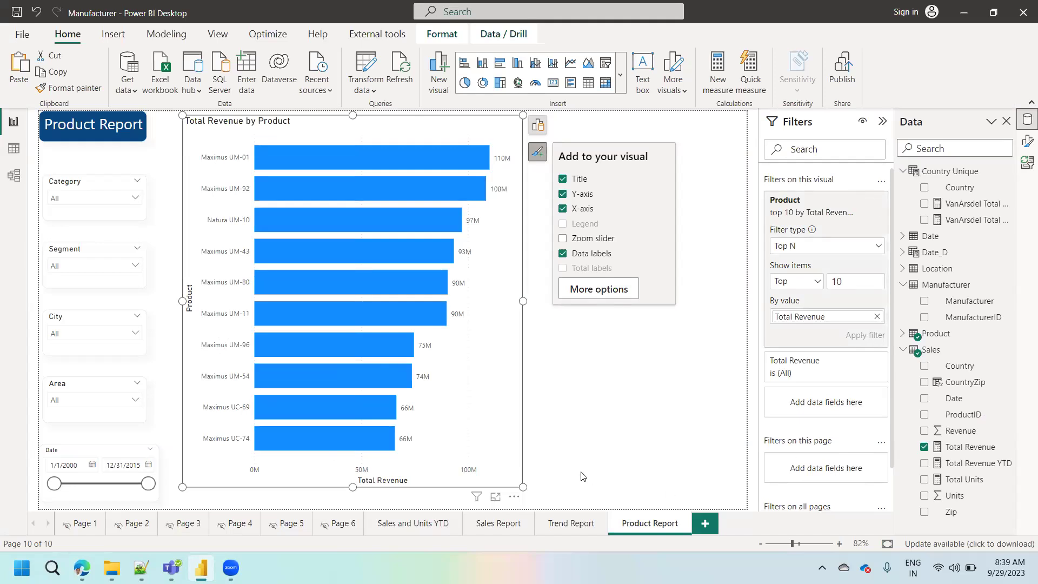
Shrink the revenue chart to about a third of the canvas width and place a copy of it alongside
left_click_drag(523, 488, 432, 318)
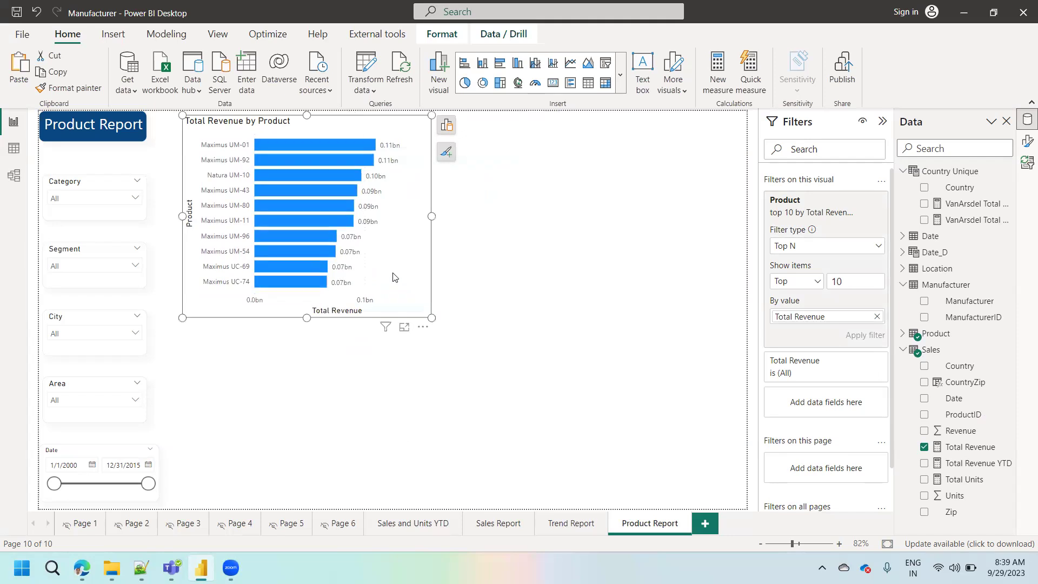
left_click_drag(395, 277, 396, 282)
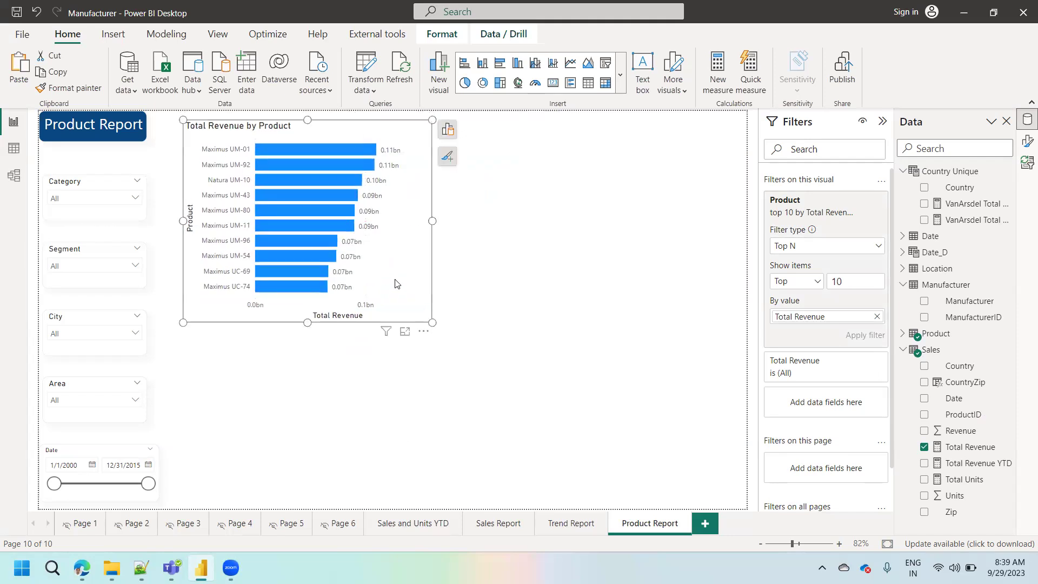
key("ctrl+c")
key("ctrl+v")
left_click_drag(394, 283, 670, 278)
mouse_move(601, 254)
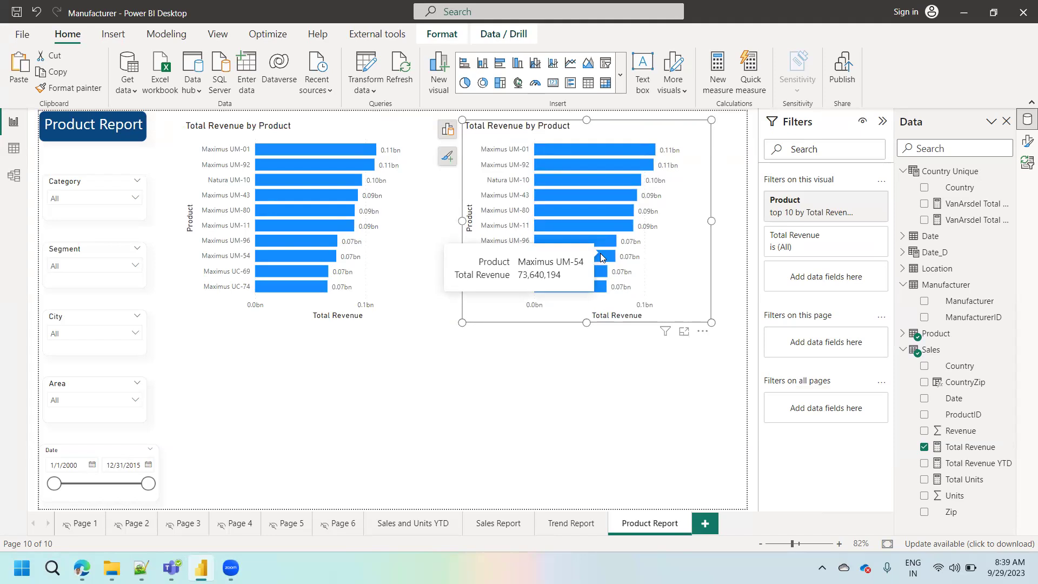
Replace Total Revenue with Total Units from the Sales table on the copied chart's X-axis
left_click(446, 157)
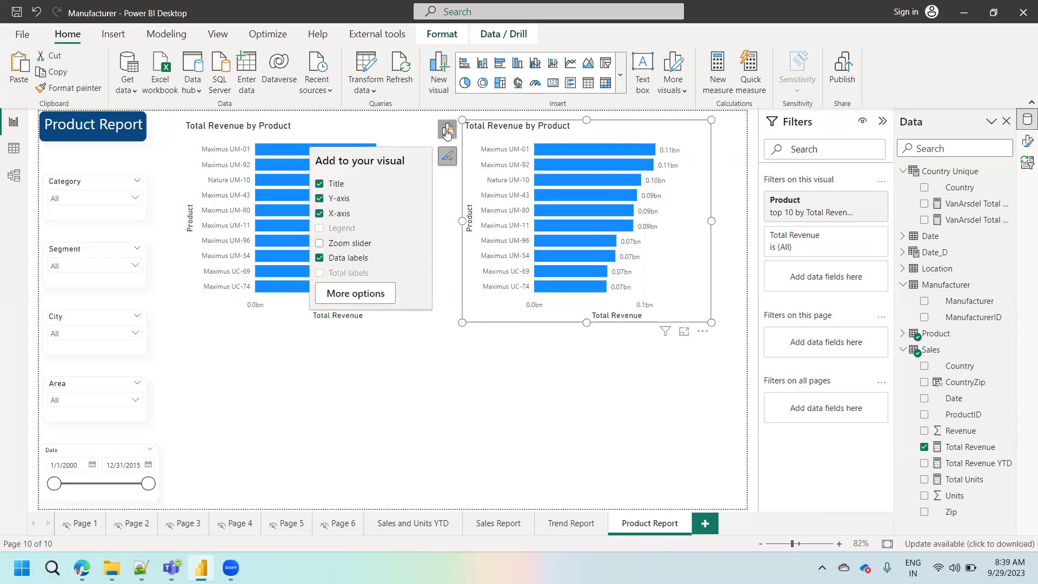
left_click(446, 132)
left_click(393, 308)
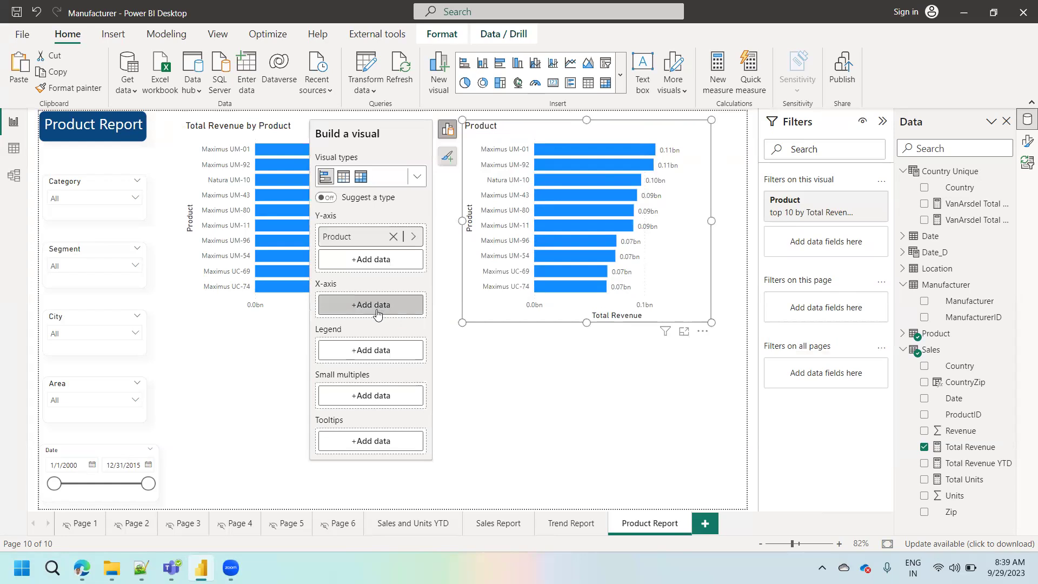
left_click(378, 308)
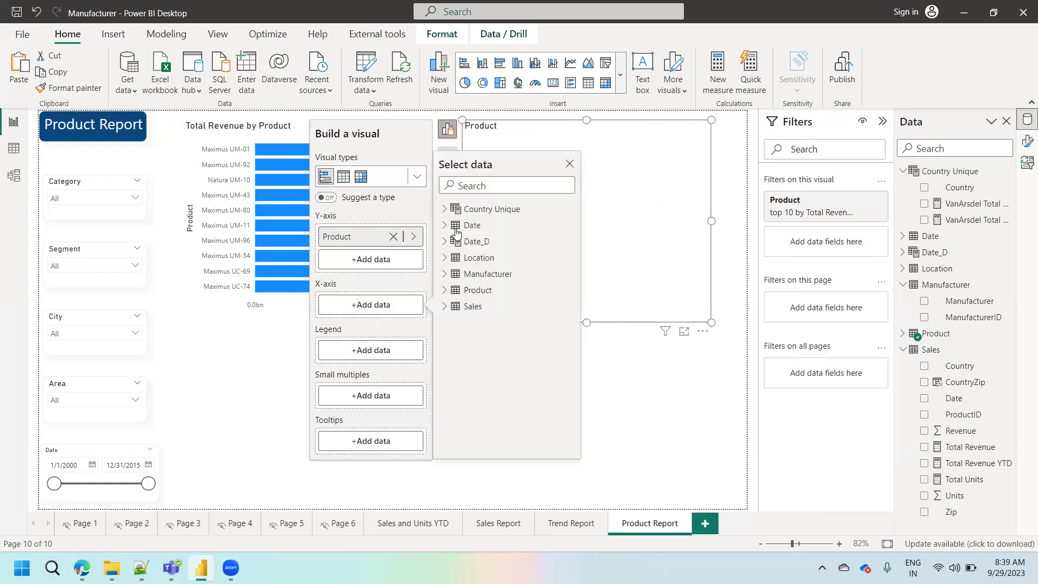
left_click(456, 310)
left_click(489, 437)
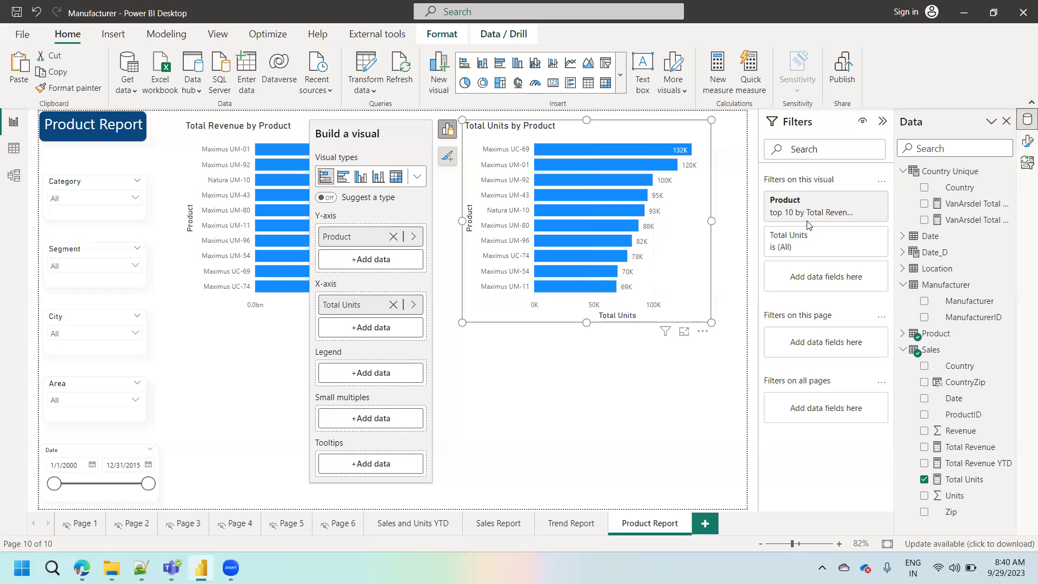
Replace Total Revenue with Total Units as the ranking value of the units chart's Top N filter and apply it
mouse_move(814, 222)
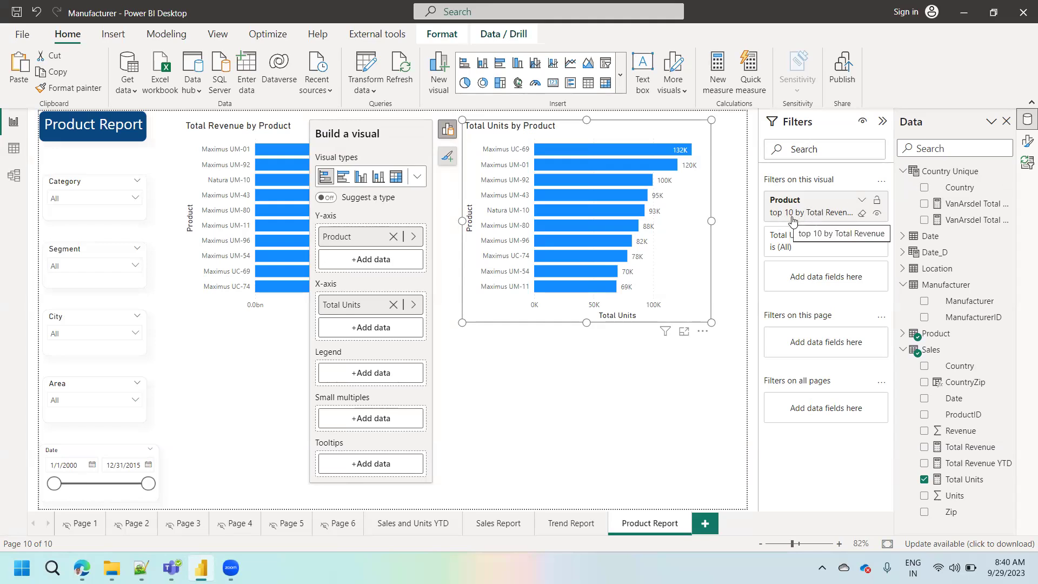
left_click(821, 199)
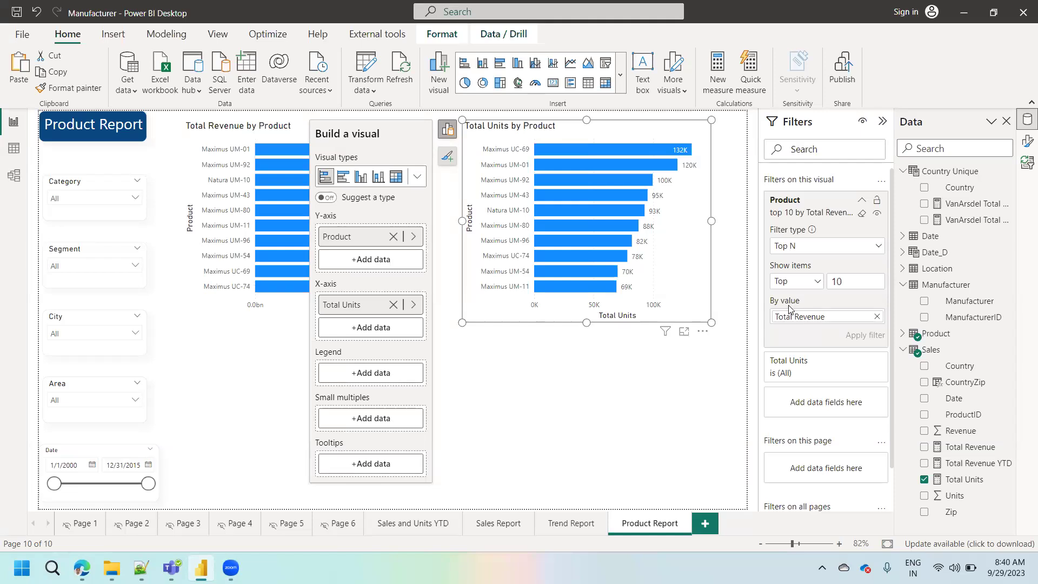
left_click(877, 318)
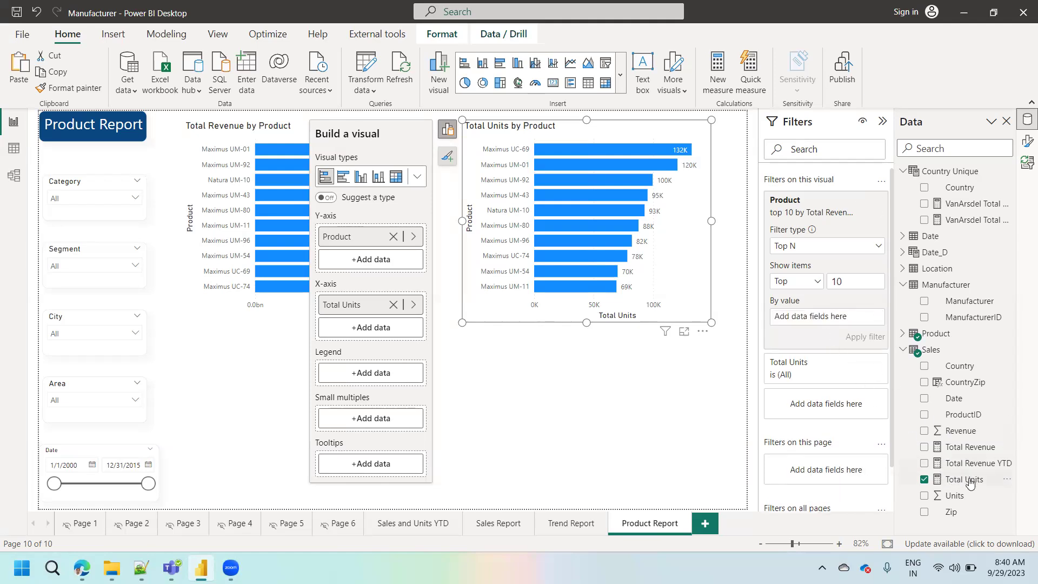
left_click_drag(968, 482, 828, 323)
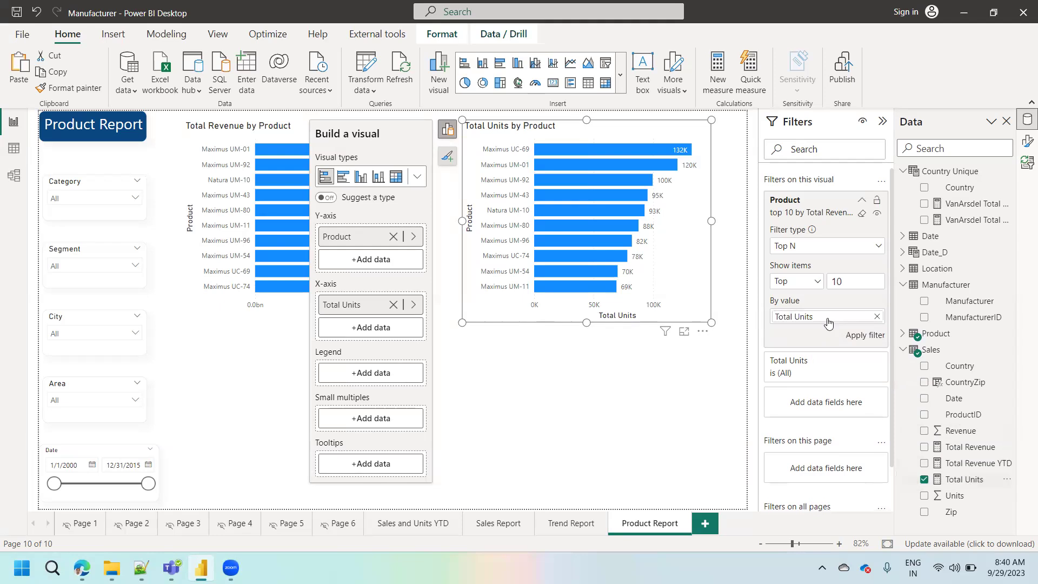
left_click(864, 336)
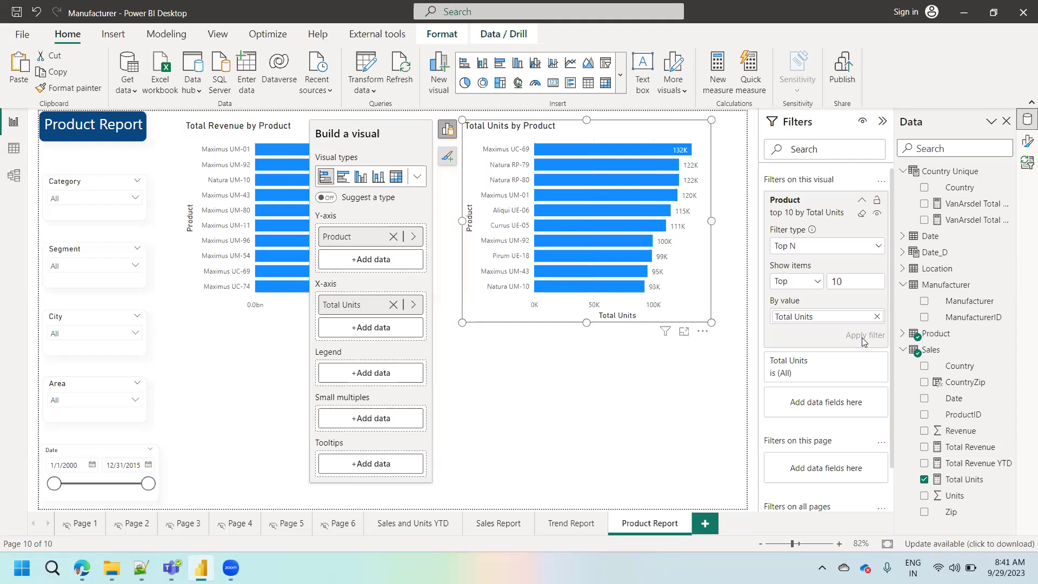
left_click(673, 421)
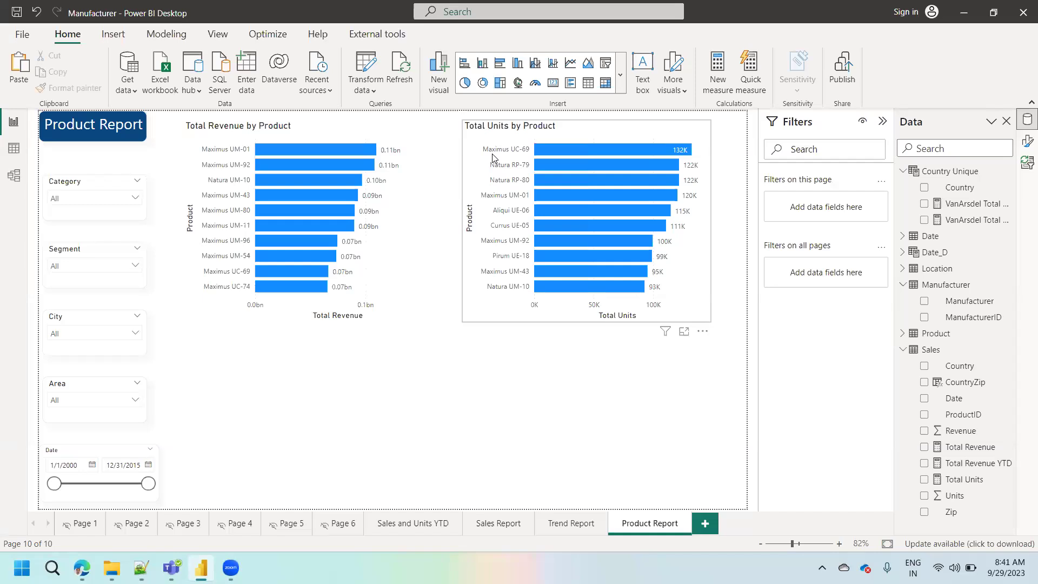
Duplicate the Total Revenue by Product chart and place the copy directly beneath the original
left_click(396, 254)
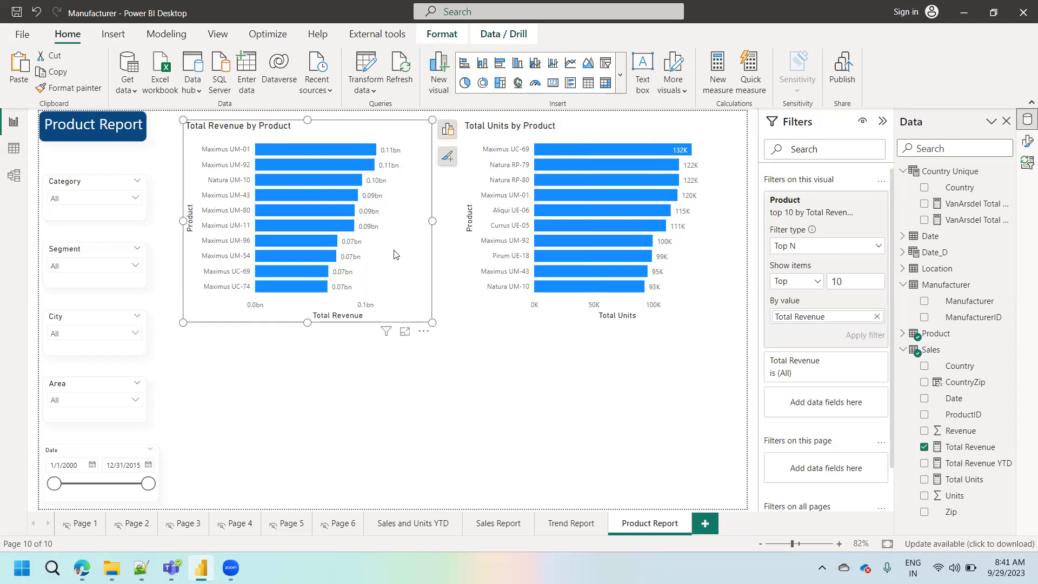
key("ctrl+c")
key("ctrl+v")
left_click_drag(396, 254, 392, 454)
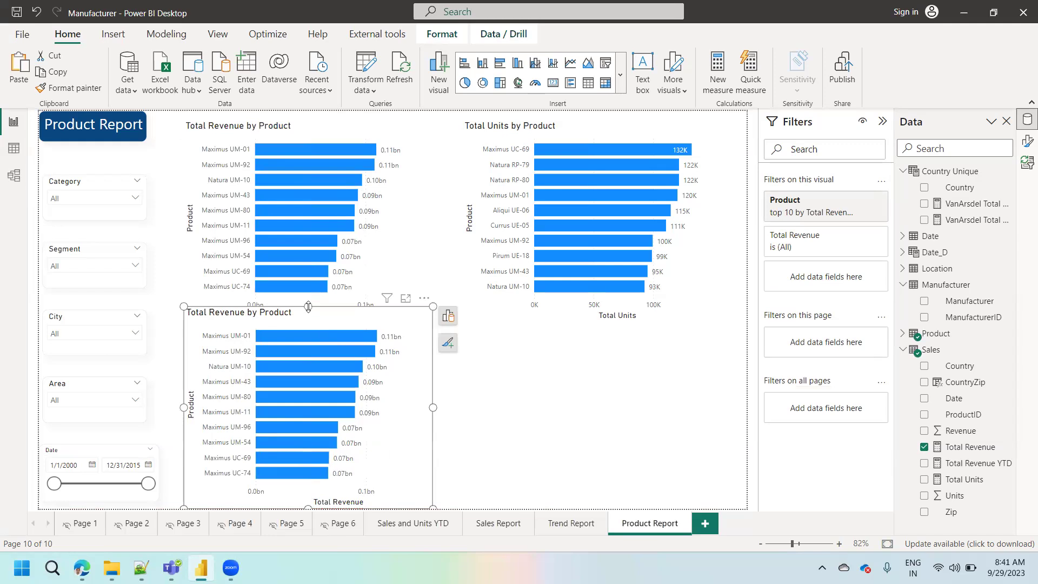
Shorten the Total Revenue by Product chart and fit its copy directly beneath it so the two no longer overlap
left_click_drag(308, 309, 307, 326)
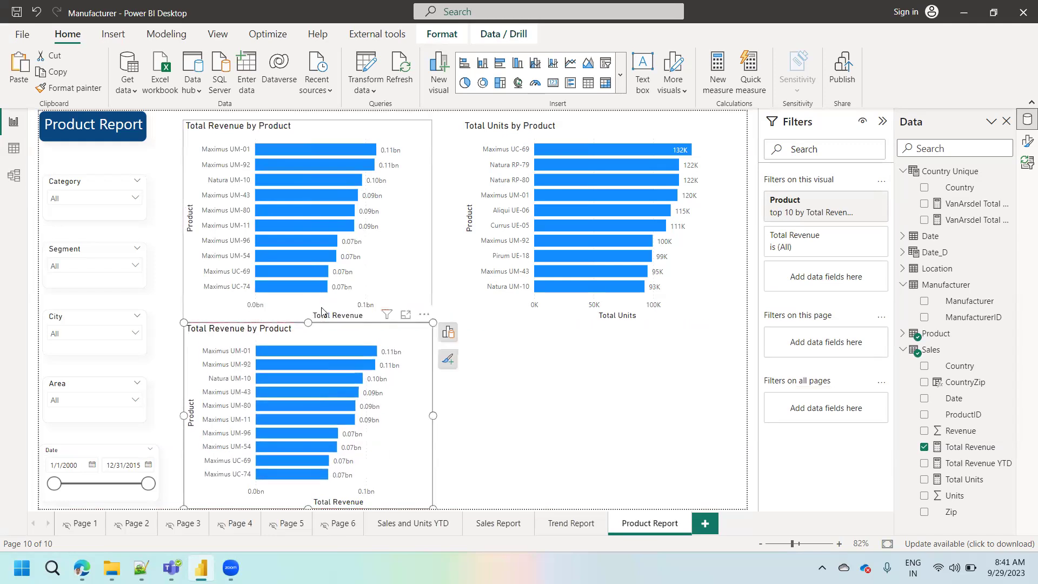
left_click(323, 313)
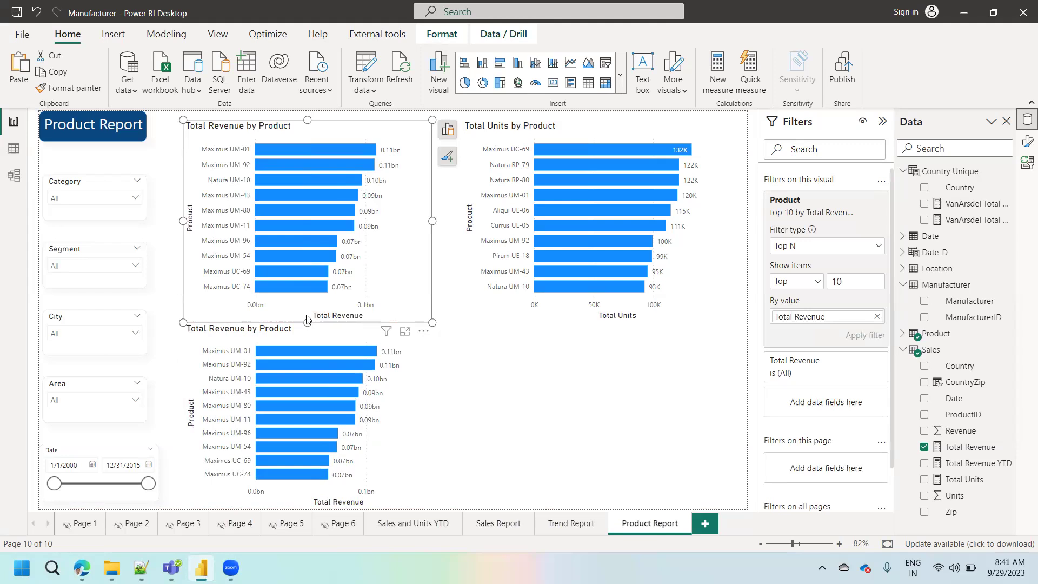
left_click_drag(307, 323, 309, 310)
left_click(309, 324)
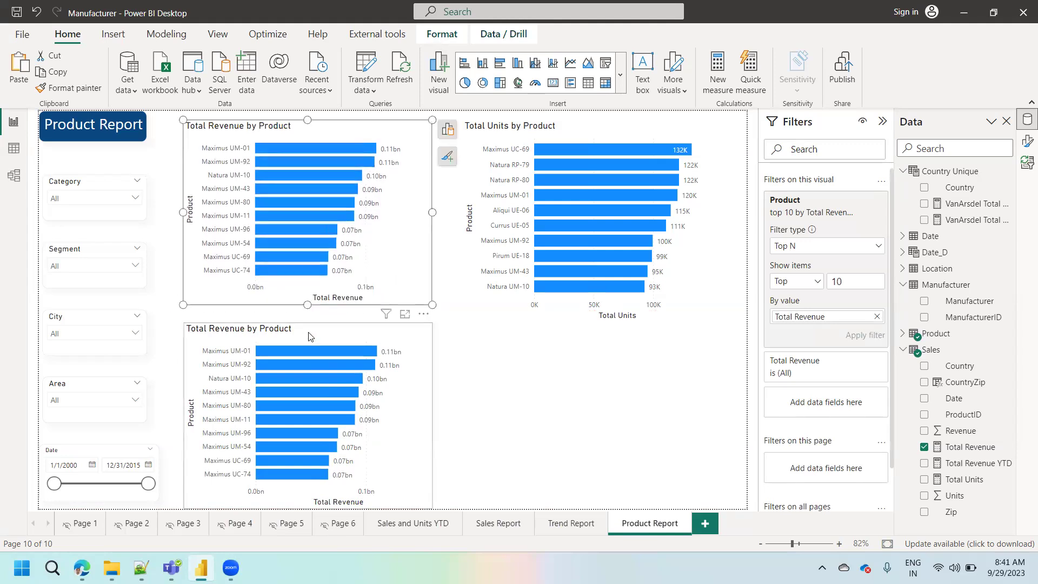
left_click_drag(308, 322, 308, 310)
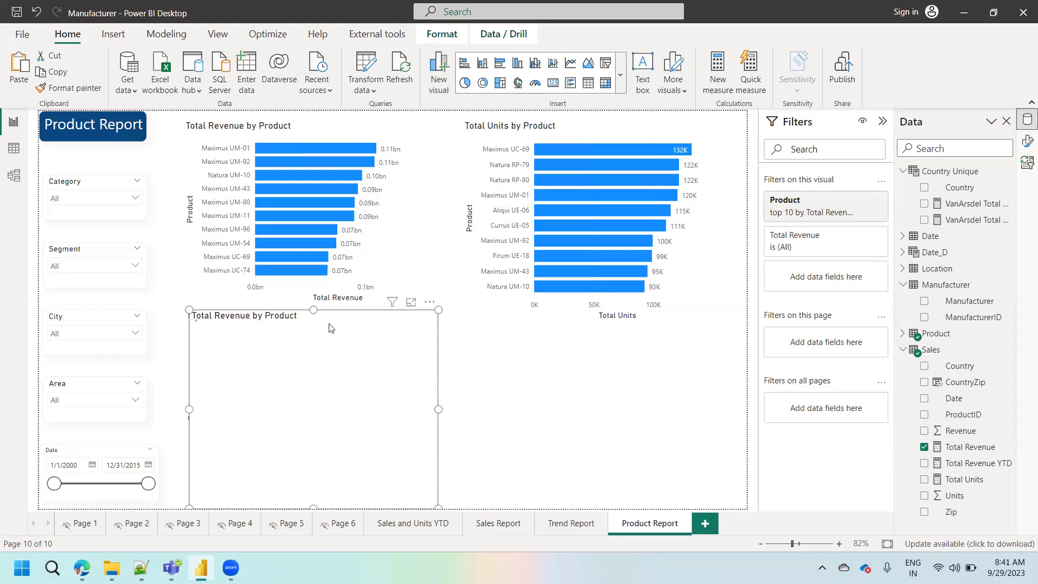
Place another copy of the revenue chart beneath the Total Units by Product chart and shorten the units chart to make room
left_click_drag(328, 324, 584, 349)
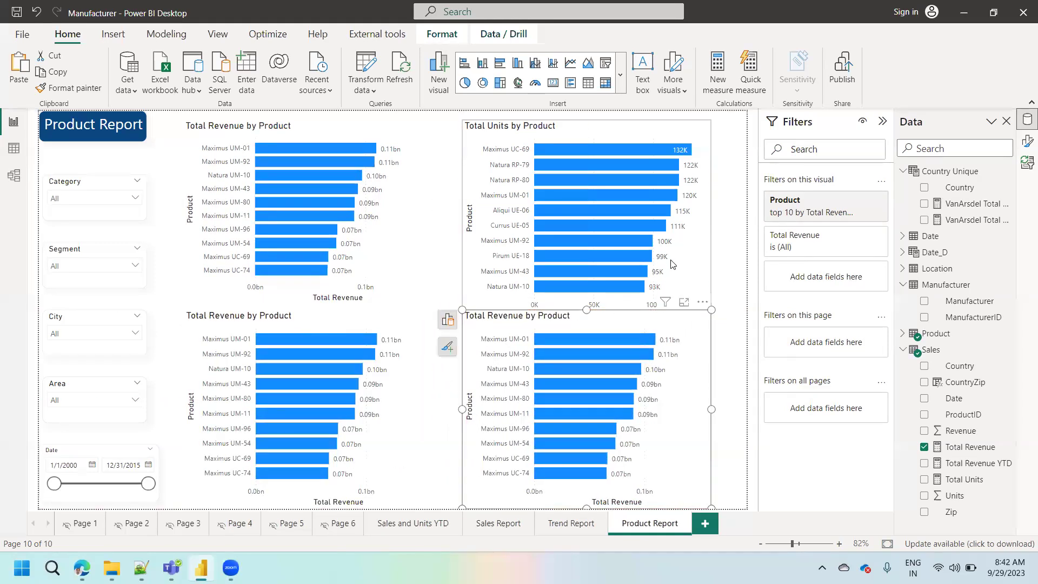
left_click(593, 317)
left_click_drag(588, 322, 589, 306)
left_click(588, 320)
Replace Total Revenue with VanArsdel Total Revenue on the X-axis of the chart copy beneath the original revenue chart
left_click(286, 327)
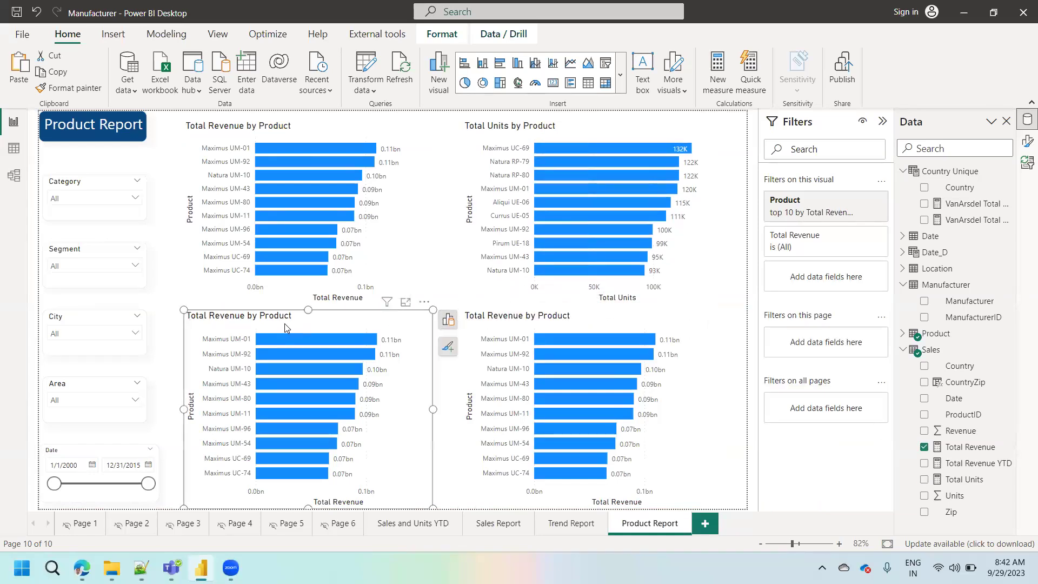
key("ctrl+c")
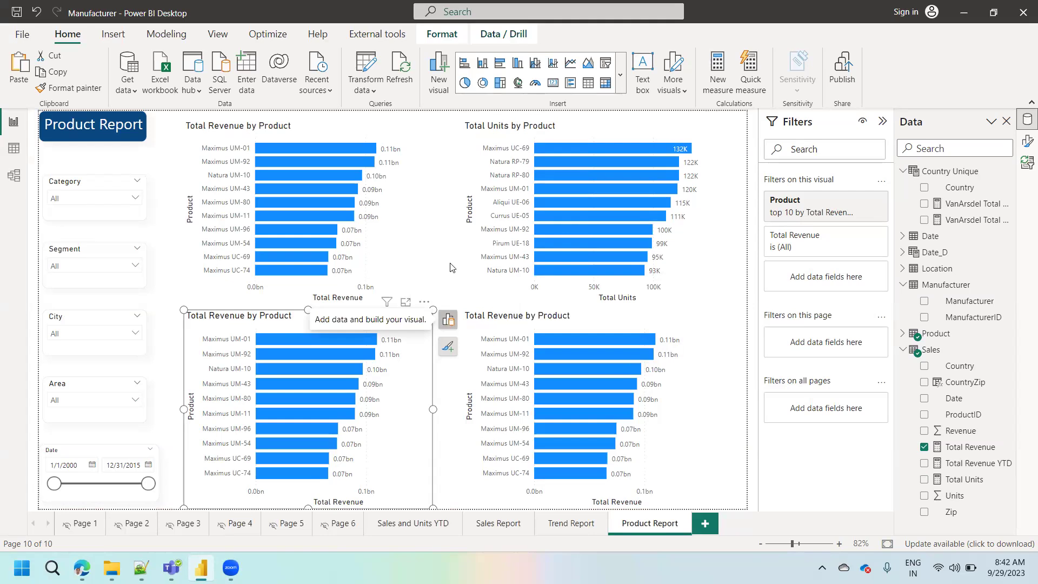
left_click(448, 319)
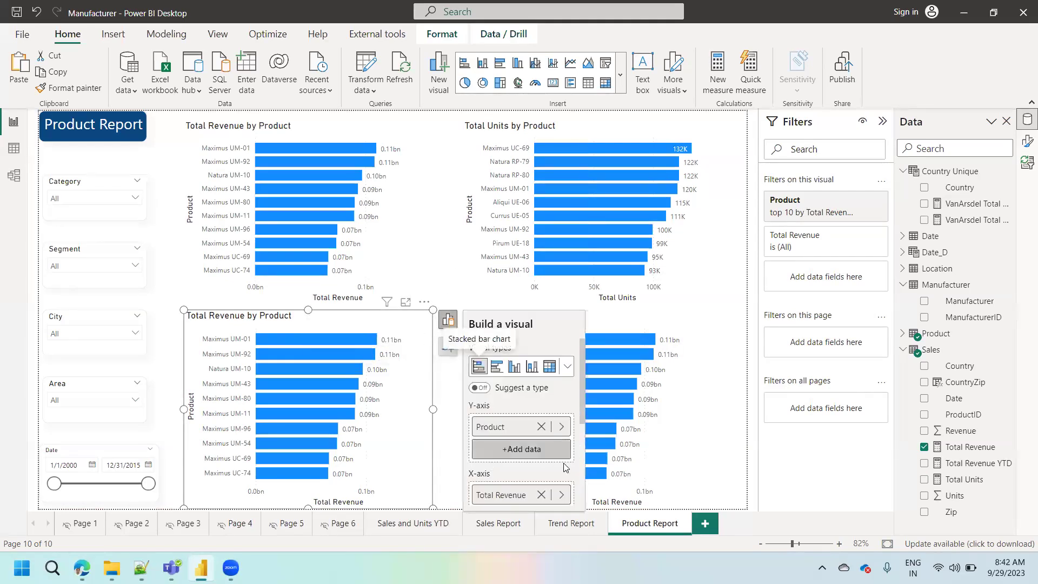
left_click(542, 495)
left_click(541, 495)
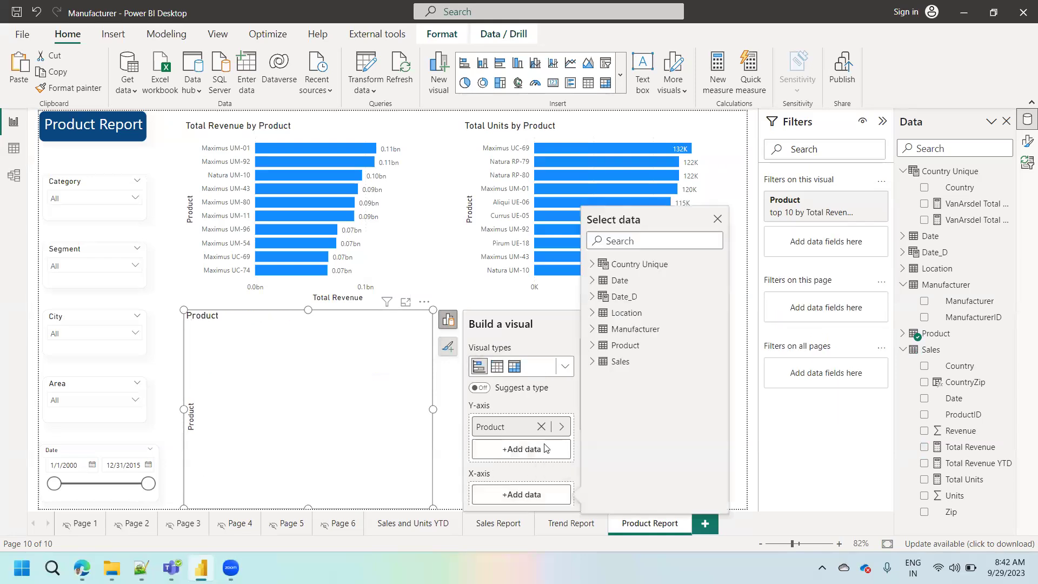
left_click(635, 242)
type("van")
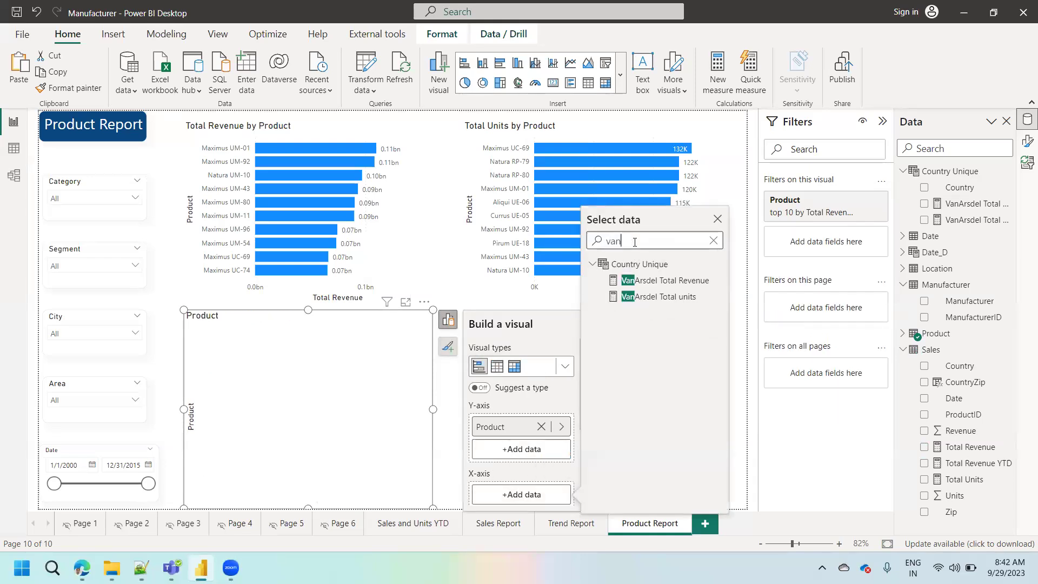
left_click(645, 285)
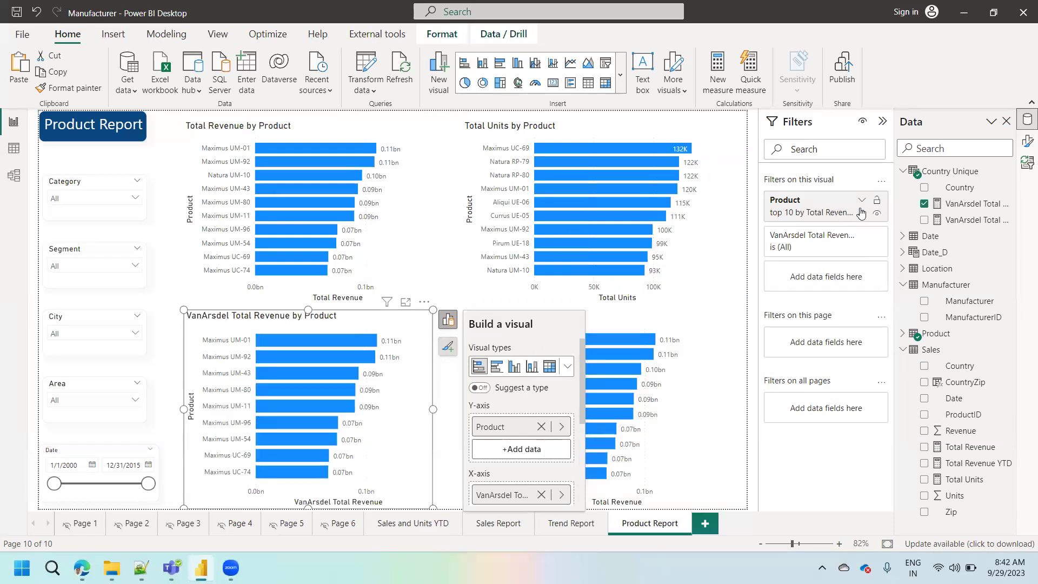
Change the ranking value of the VanArsdel revenue chart's Top N product filter to VanArsdel Total Revenue and apply it
left_click(827, 207)
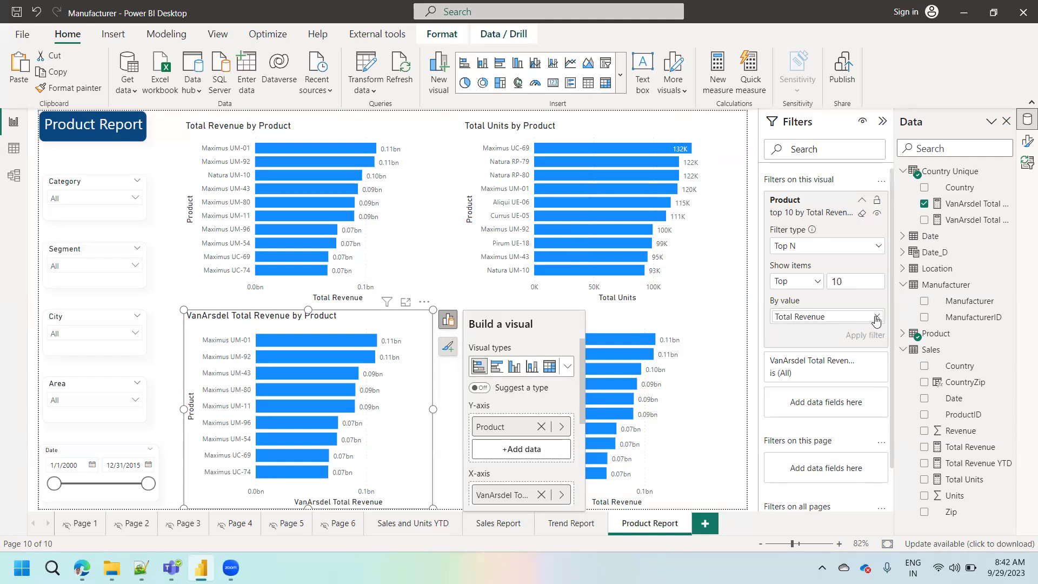
left_click_drag(979, 204, 847, 316)
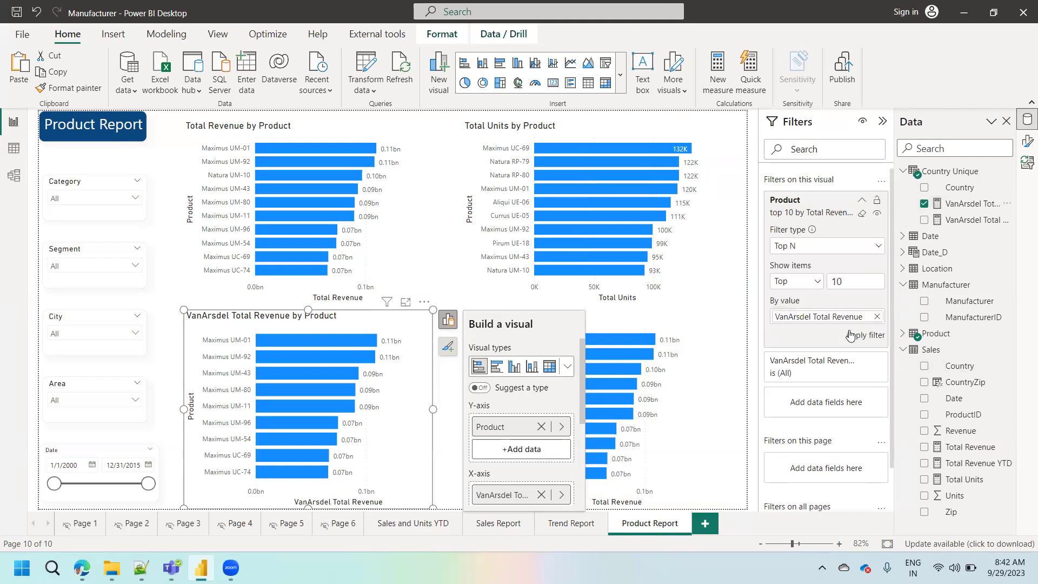
left_click(853, 336)
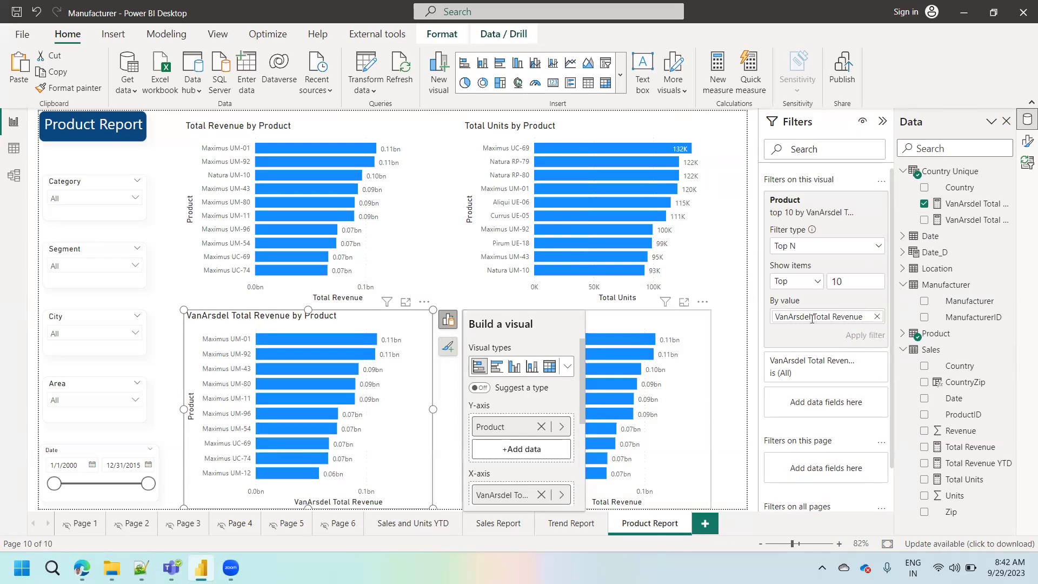
Replace Total Revenue with VanArsdel Total units on the X-axis of the chart copy beneath the Total Units chart
left_click(680, 435)
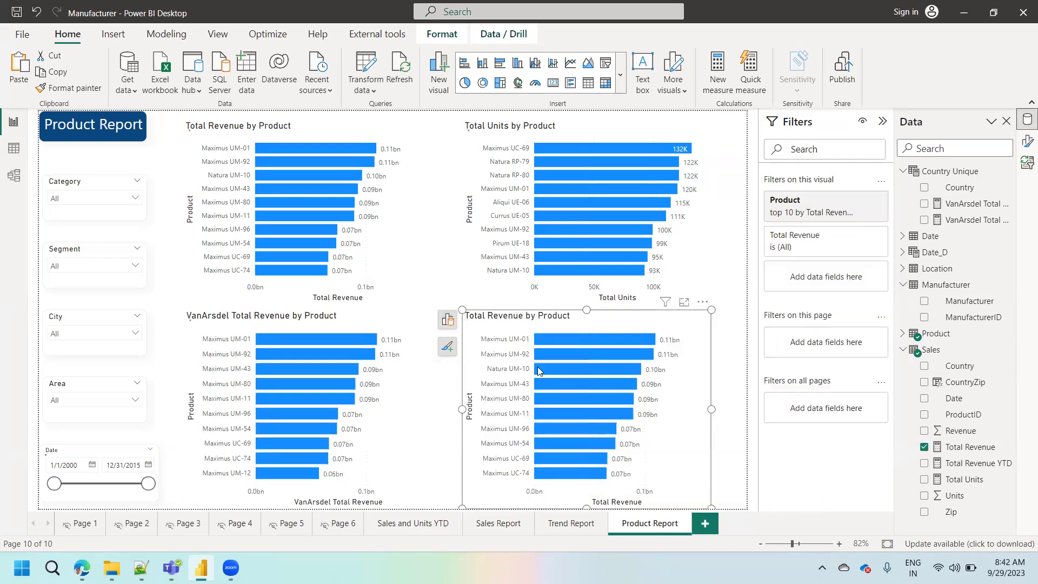
left_click(448, 320)
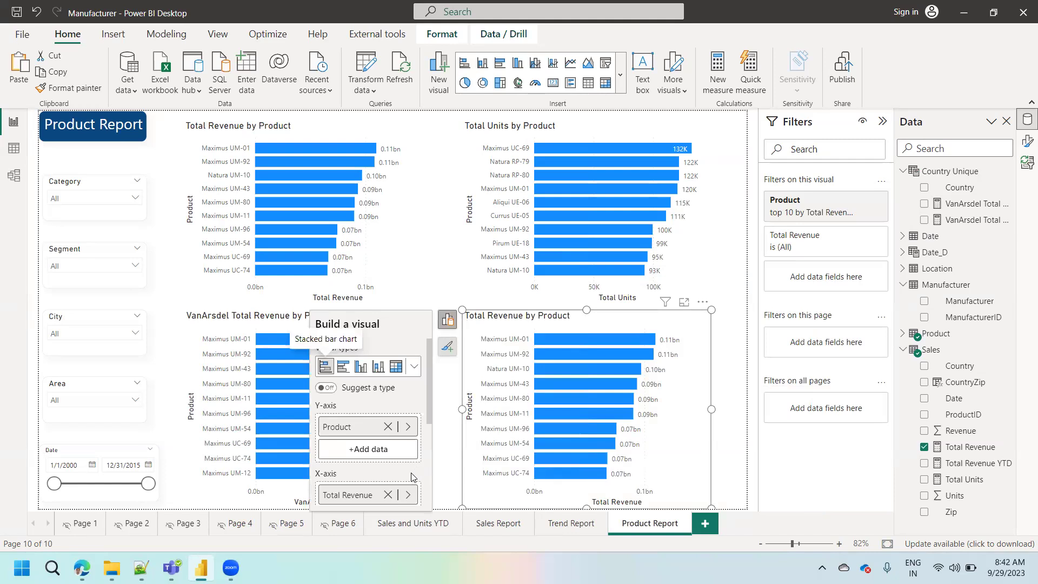
left_click(387, 495)
left_click(372, 495)
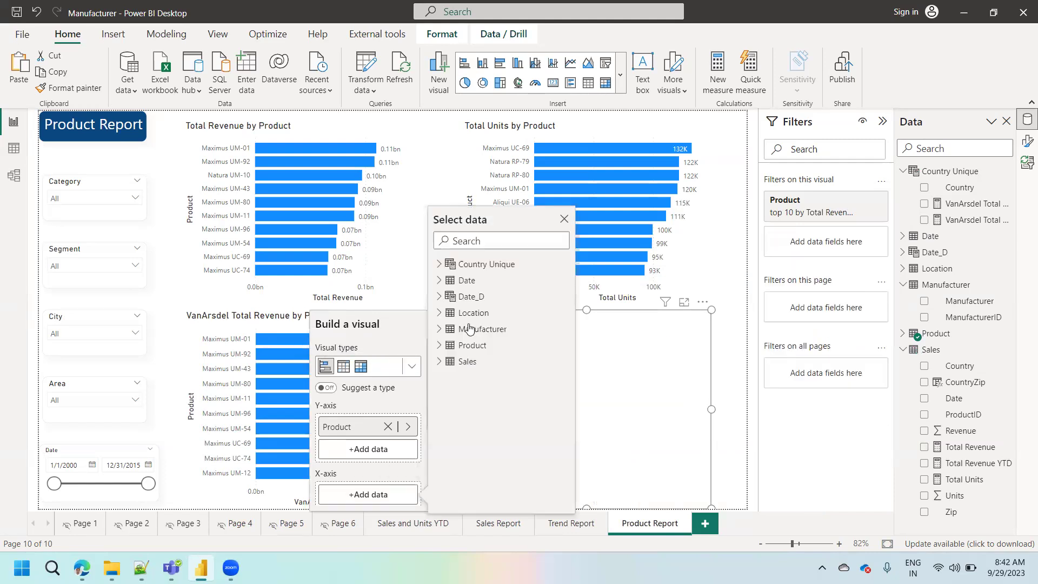
type("van")
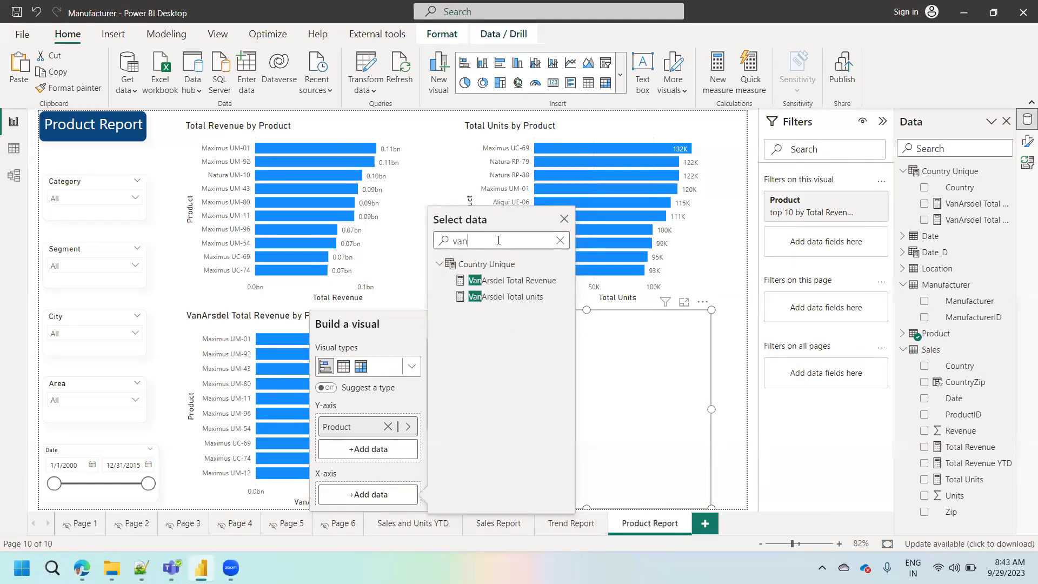
left_click(497, 297)
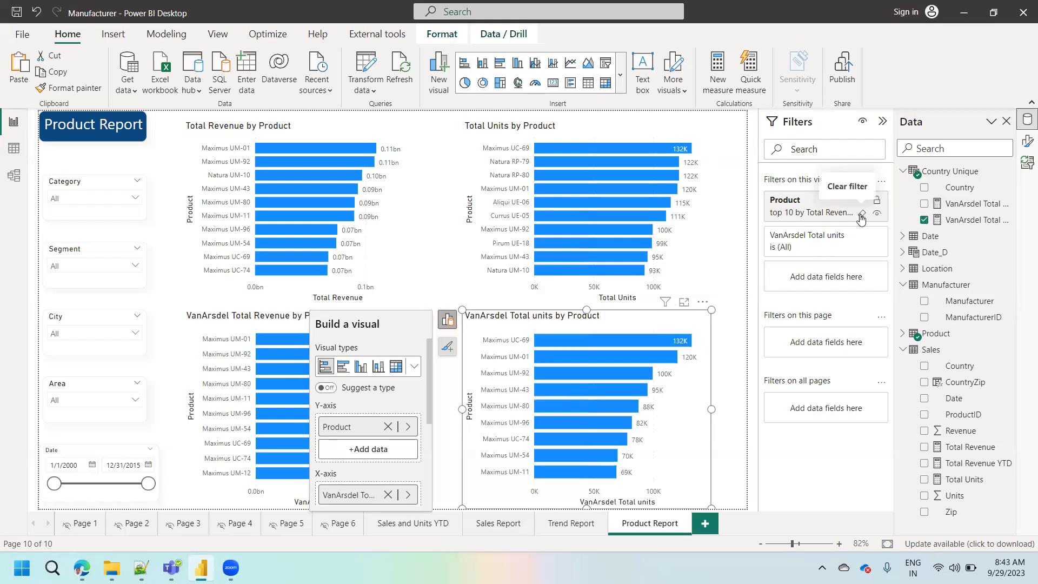
Clear the VanArsdel units chart's product filter and apply a Top 10 filter ranked by VanArsdel Total units
left_click(861, 217)
left_click(812, 211)
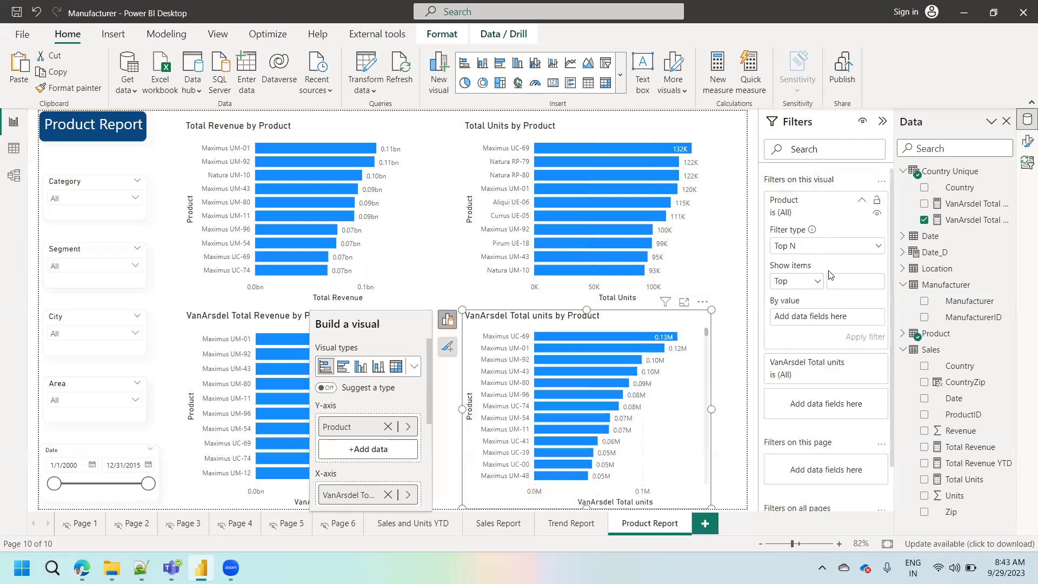
type("10")
left_click(815, 283)
left_click(798, 318)
left_click(814, 282)
left_click(797, 302)
left_click_drag(972, 209, 830, 326)
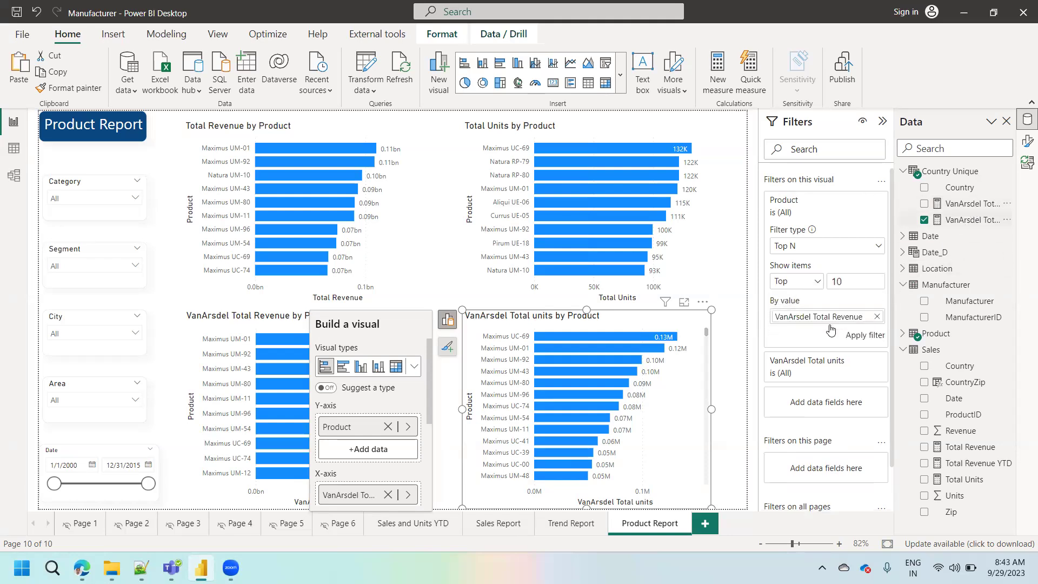
left_click(877, 318)
left_click_drag(974, 220, 852, 319)
left_click(863, 343)
left_click(737, 345)
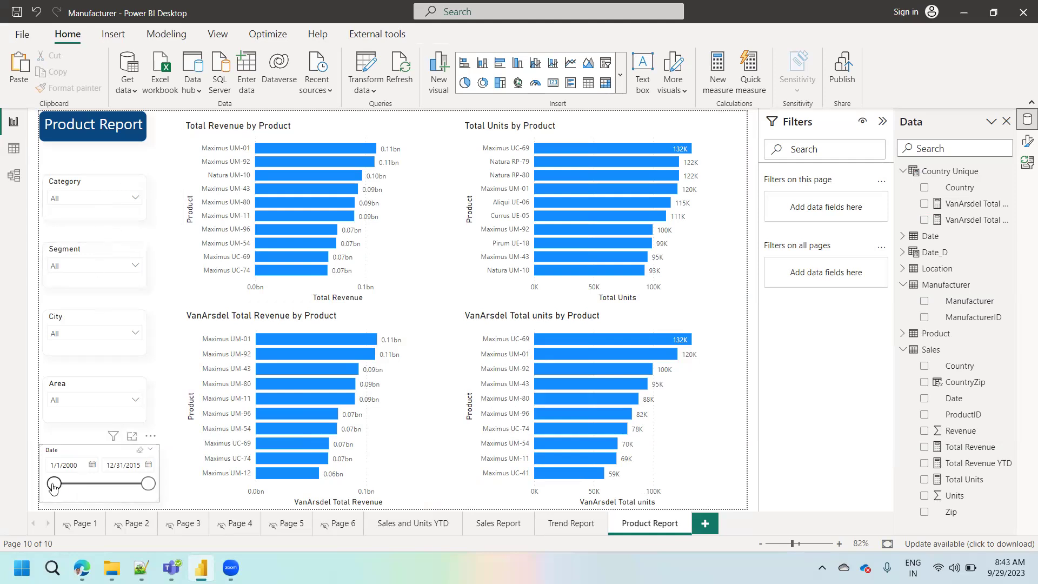
Filter the page with the slicers to dates from 2/23/2008, the Moderation segment and the Local area
left_click_drag(54, 484, 102, 490)
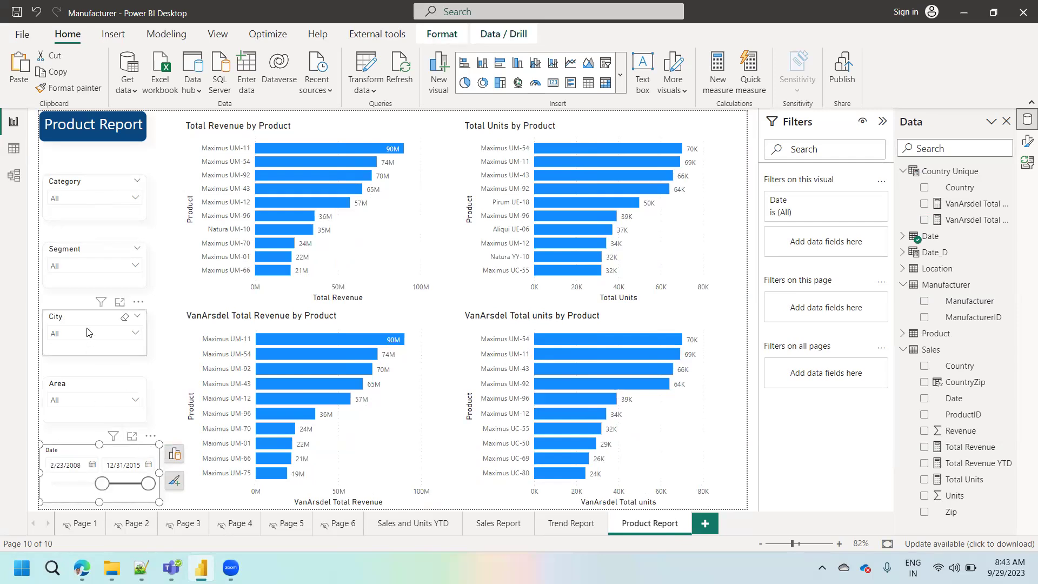
left_click(84, 266)
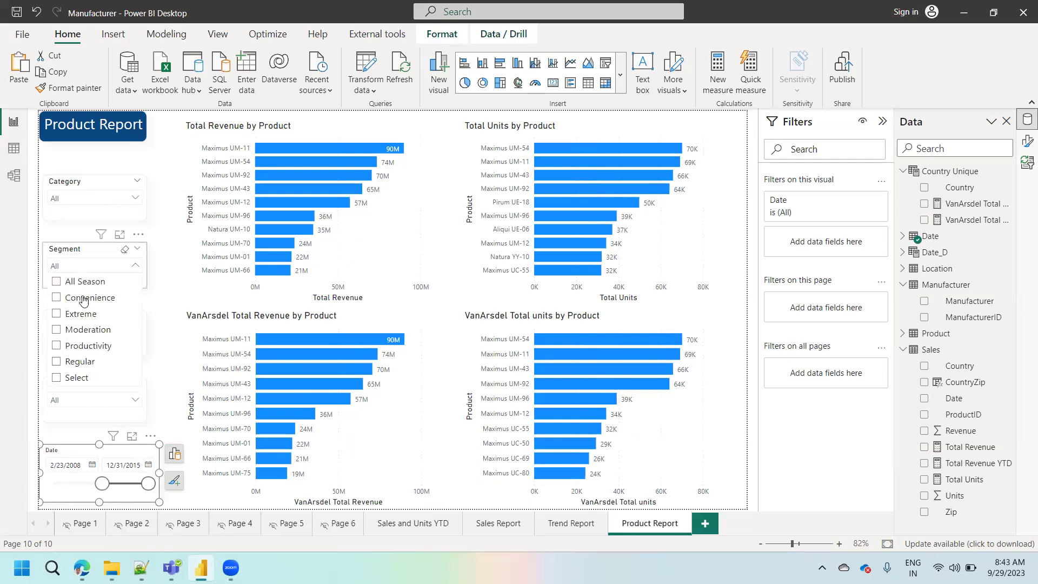
left_click(78, 333)
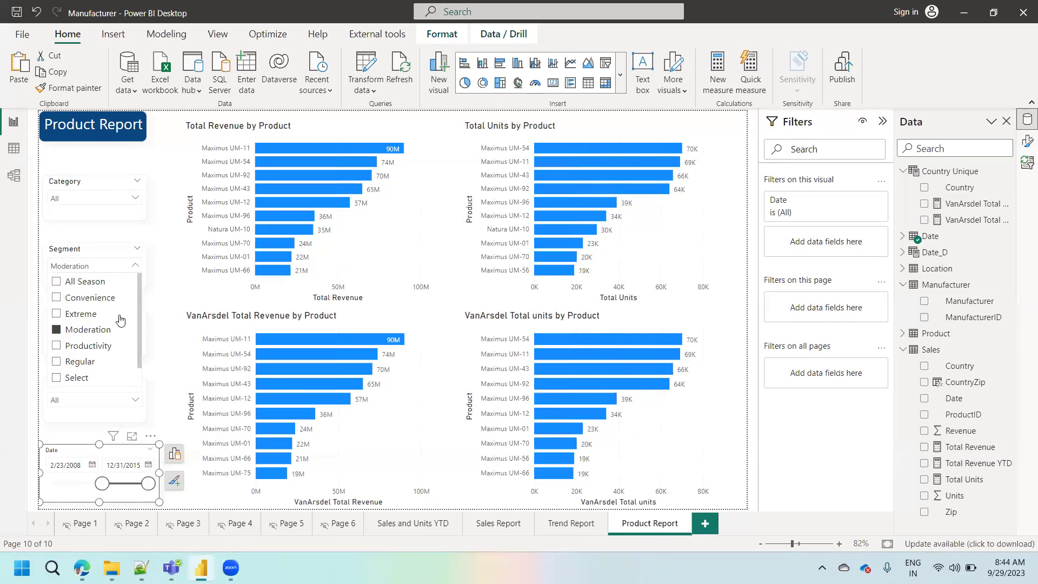
left_click(107, 368)
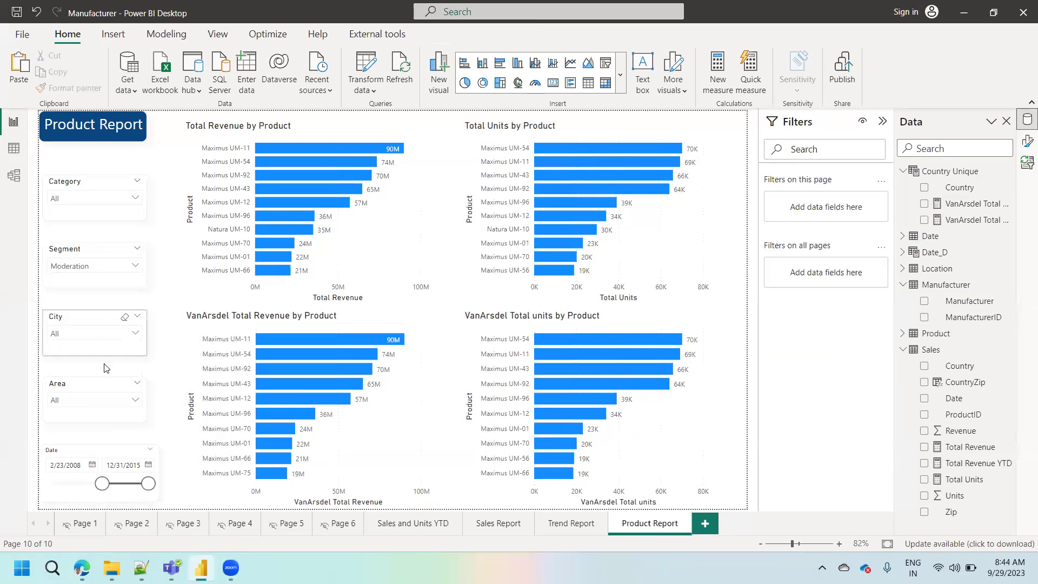
left_click(82, 403)
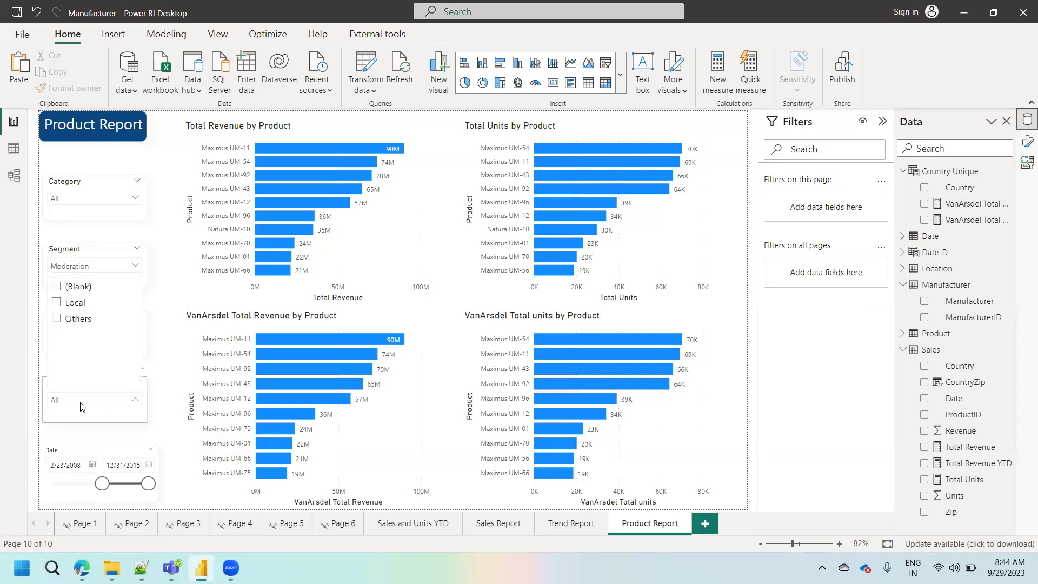
left_click(75, 305)
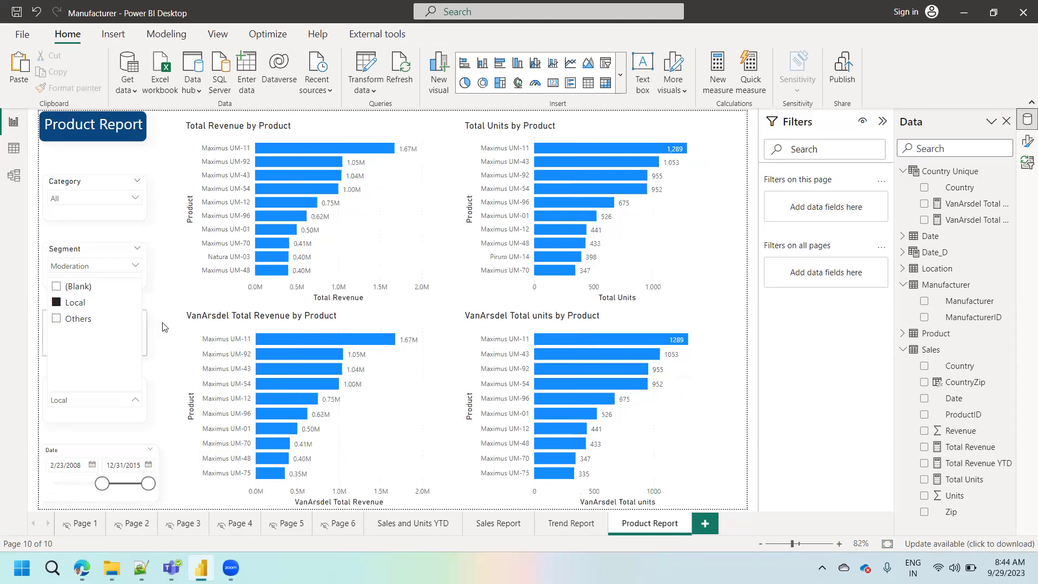
Look through the City slicer's list of cities and turn on the search box for that list
left_click(90, 339)
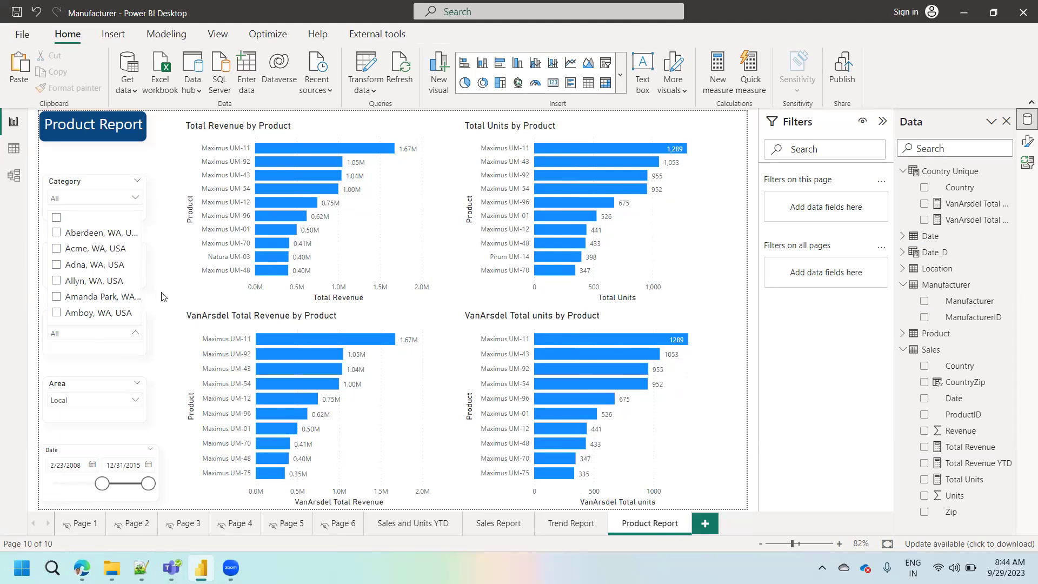
left_click(92, 333)
left_click(92, 333)
left_click_drag(140, 219, 141, 281)
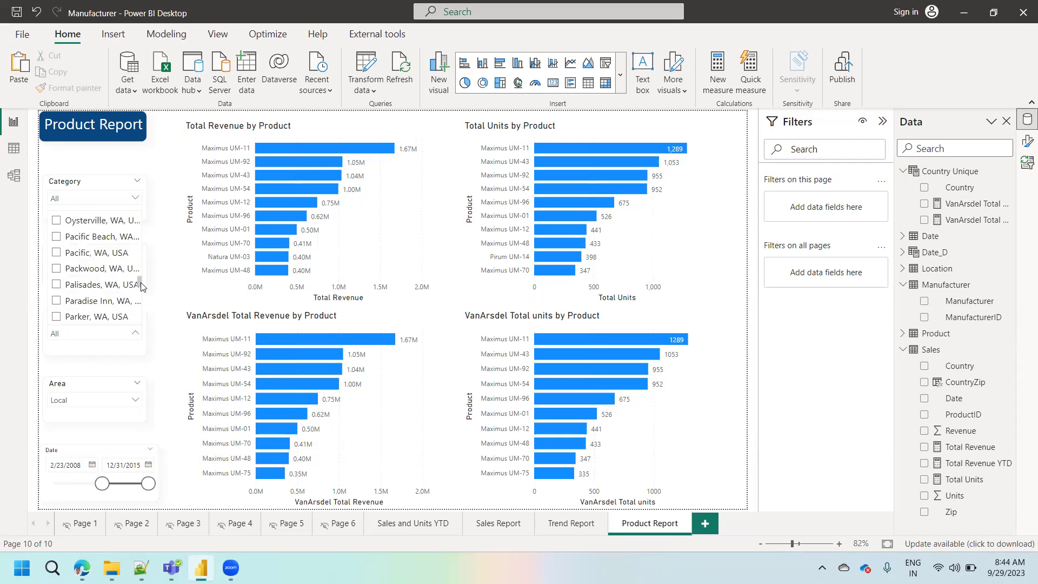
left_click(166, 338)
left_click(80, 339)
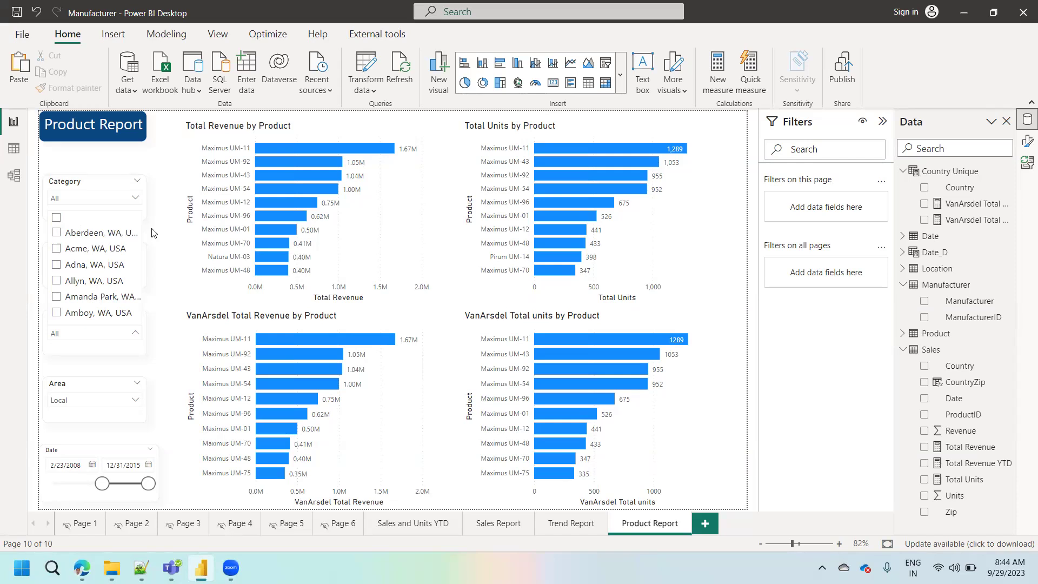
left_click(102, 331)
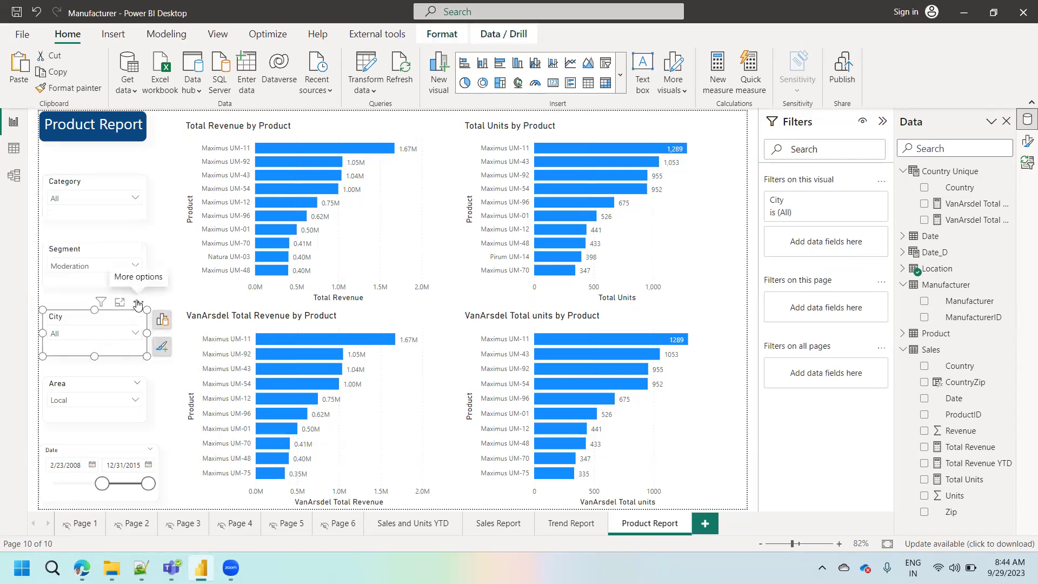
left_click(139, 302)
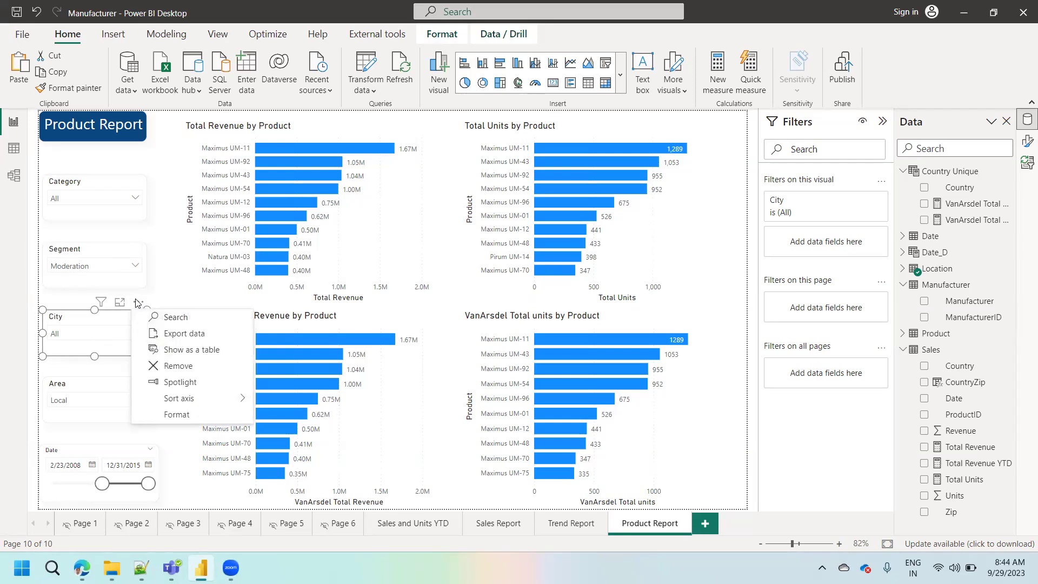
key("Escape")
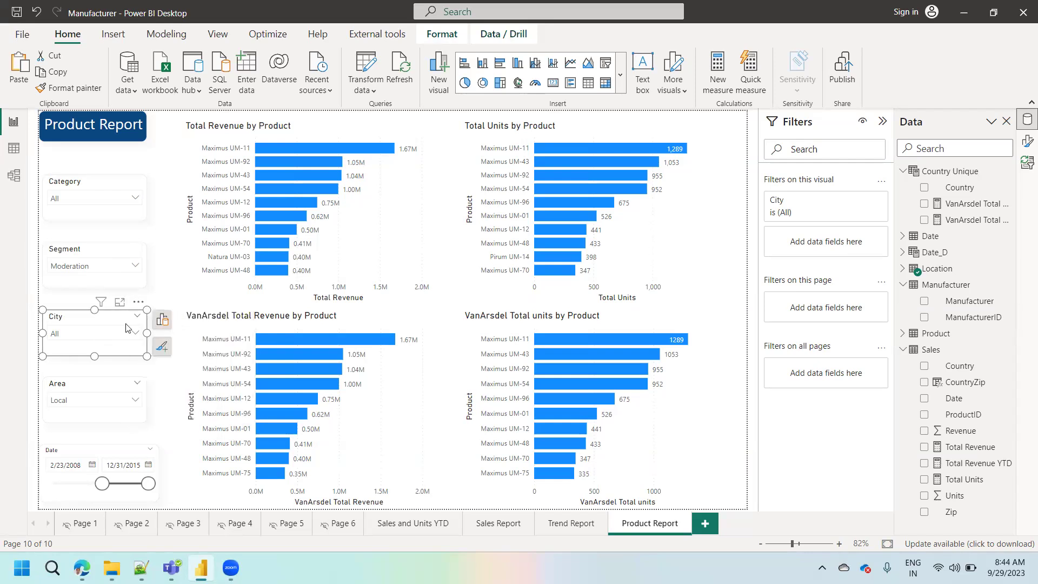
left_click(100, 331)
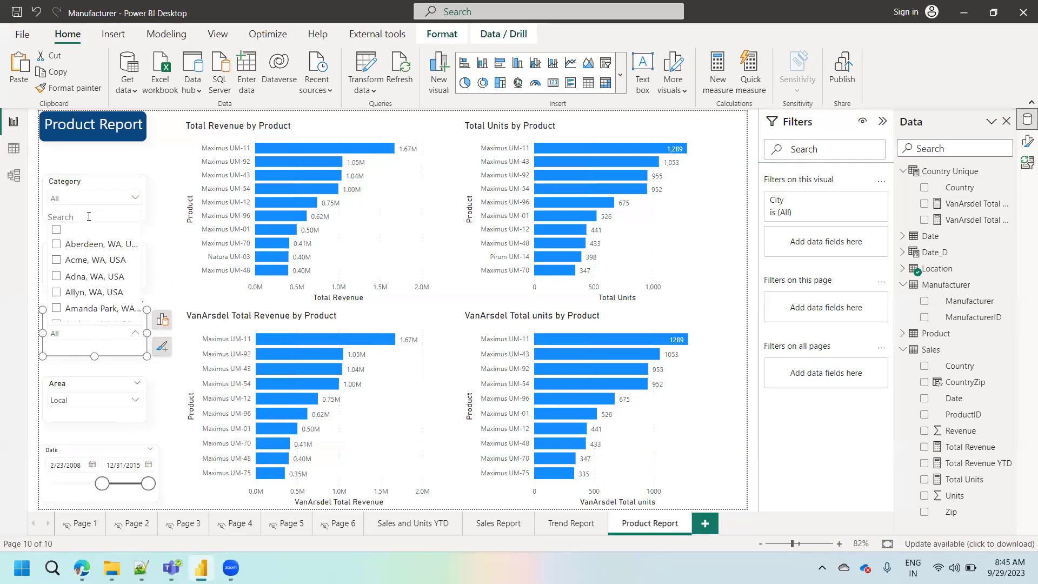
Search the City slicer for "creek", filter the page by Mill Creek and by Silver Creek in turn, and deselect both cities
type("creek")
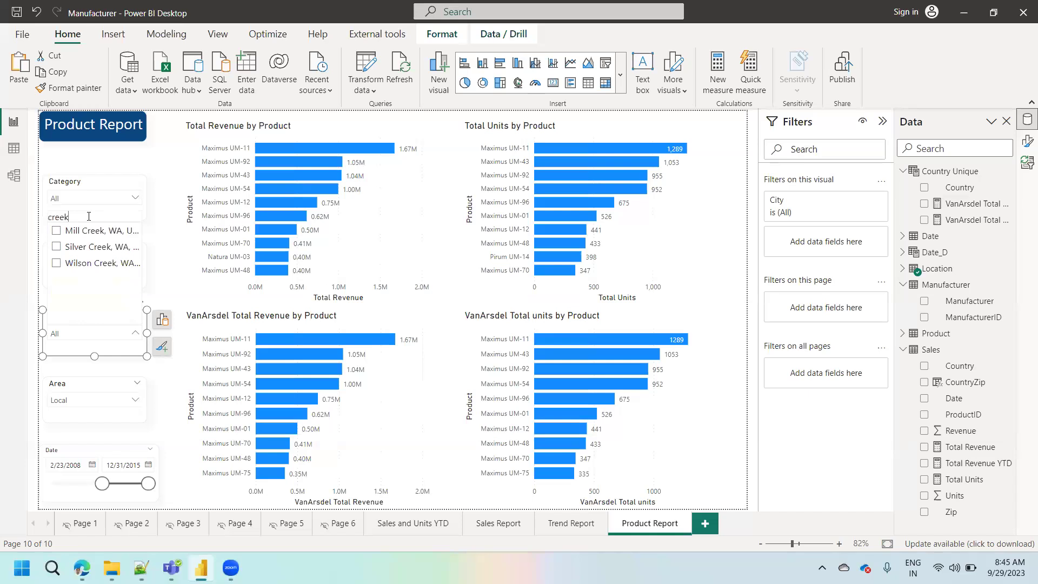
left_click(80, 233)
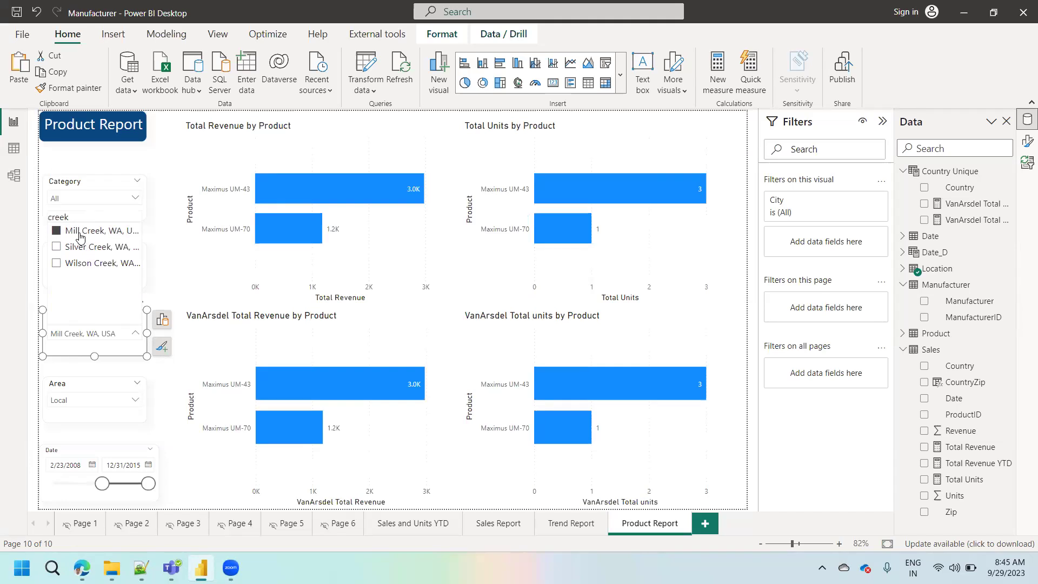
left_click(79, 234)
left_click(85, 253)
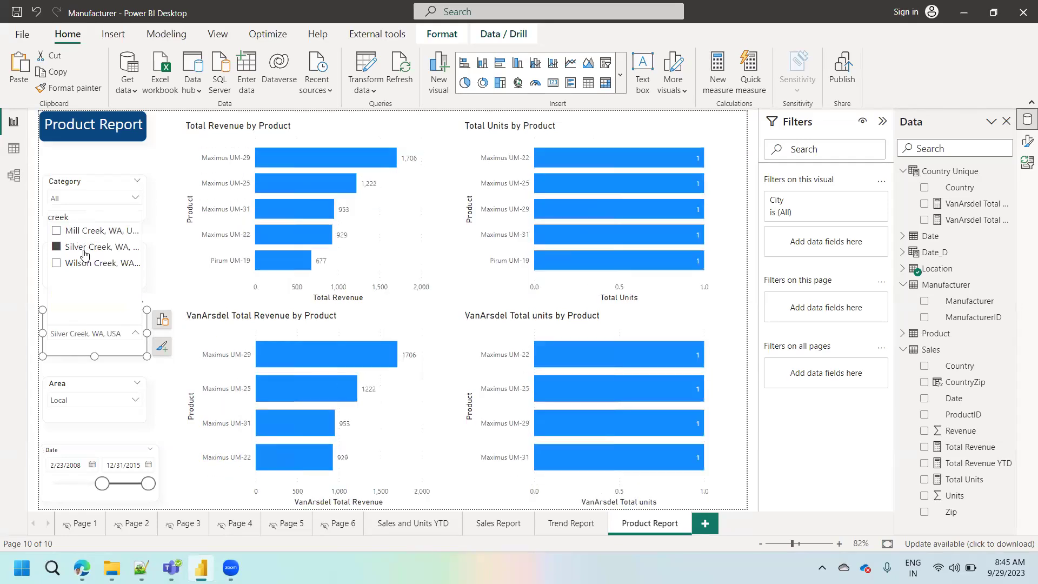
left_click(85, 254)
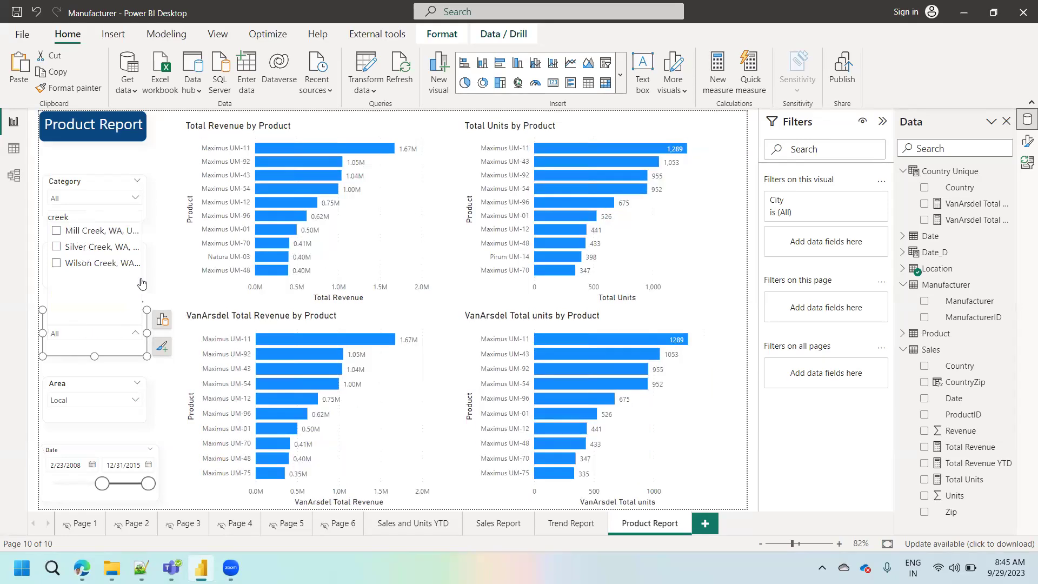
left_click(165, 302)
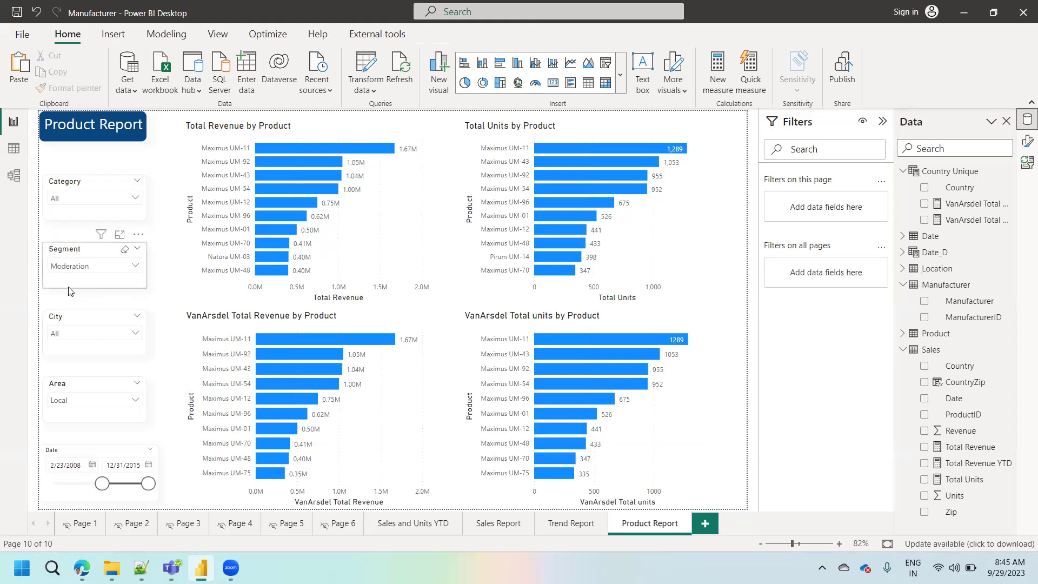
Switch the Segment slicer from Moderation to Regular, and deselect Regular so that no segment filter is applied
left_click(93, 266)
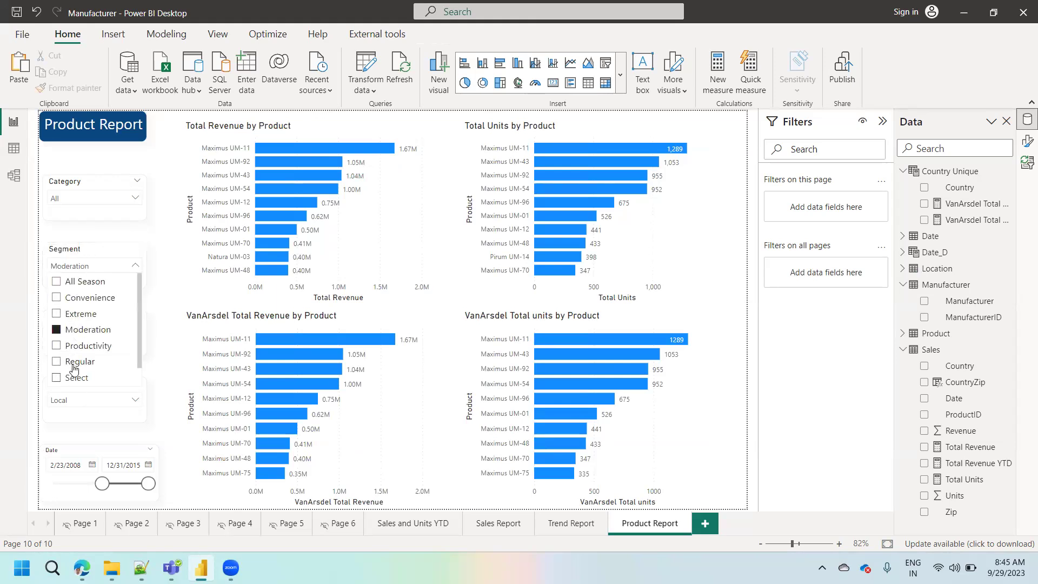
left_click(73, 363)
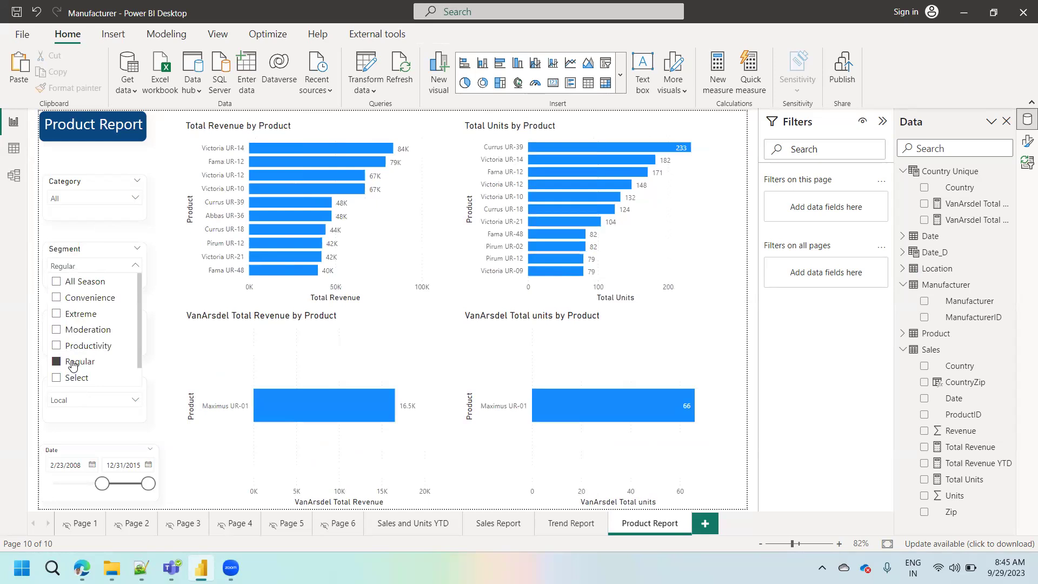
left_click(73, 363)
left_click(84, 253)
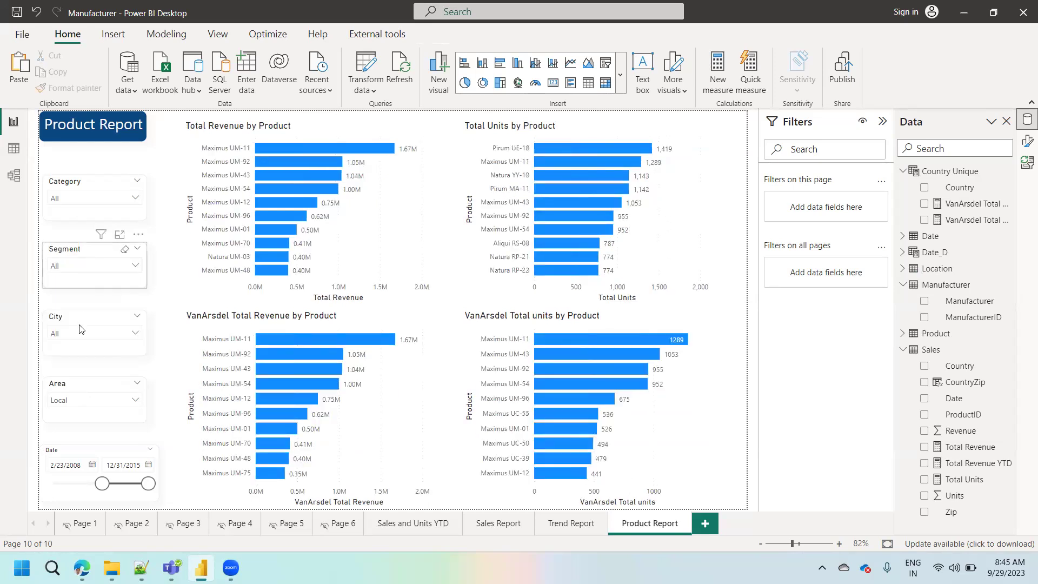
Remove the search term "creek" from the City slicer's search box and close the city list
left_click(80, 332)
type("creek")
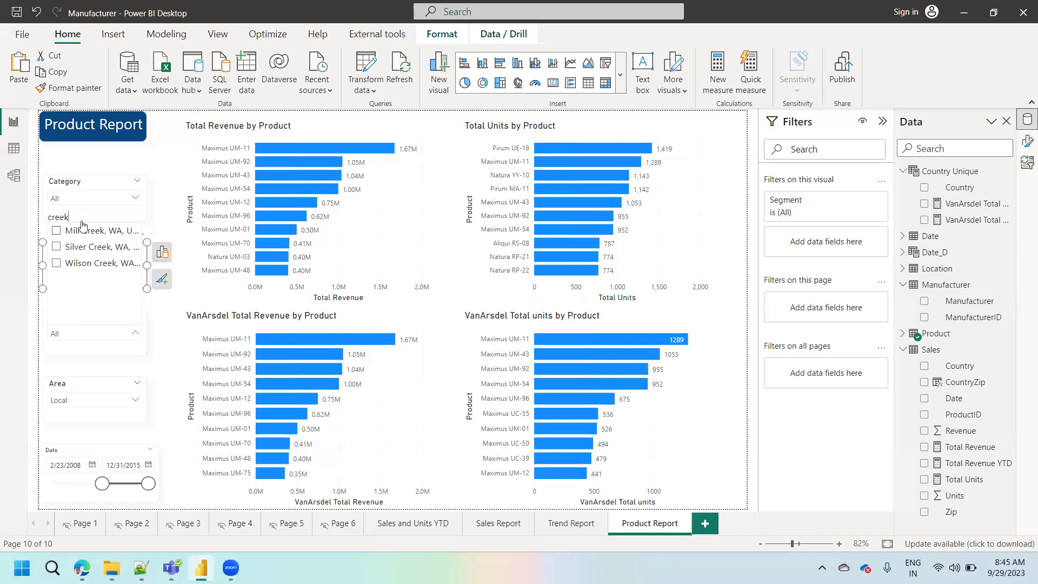
key("BackSpace")
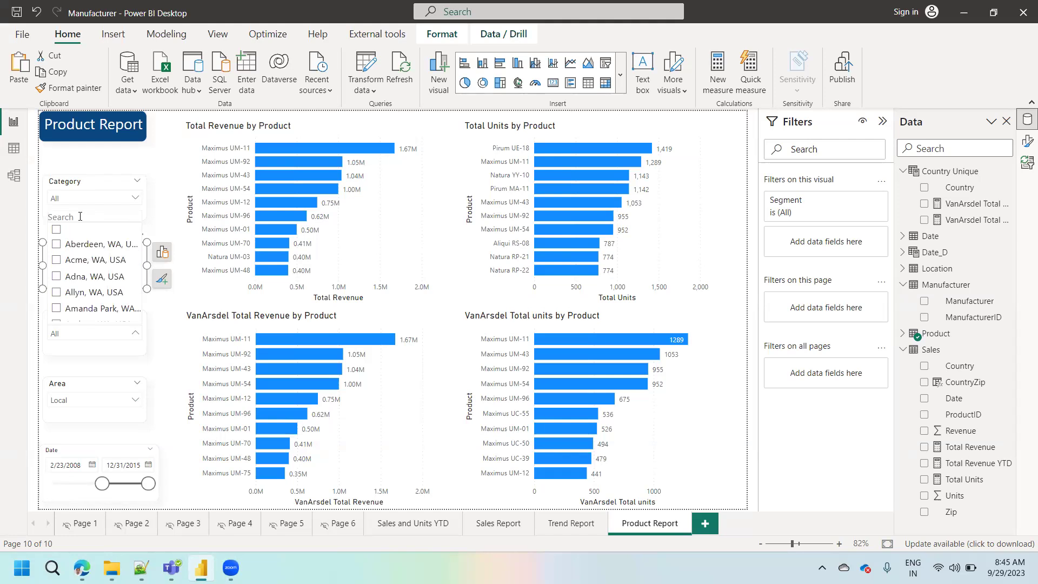
left_click(75, 336)
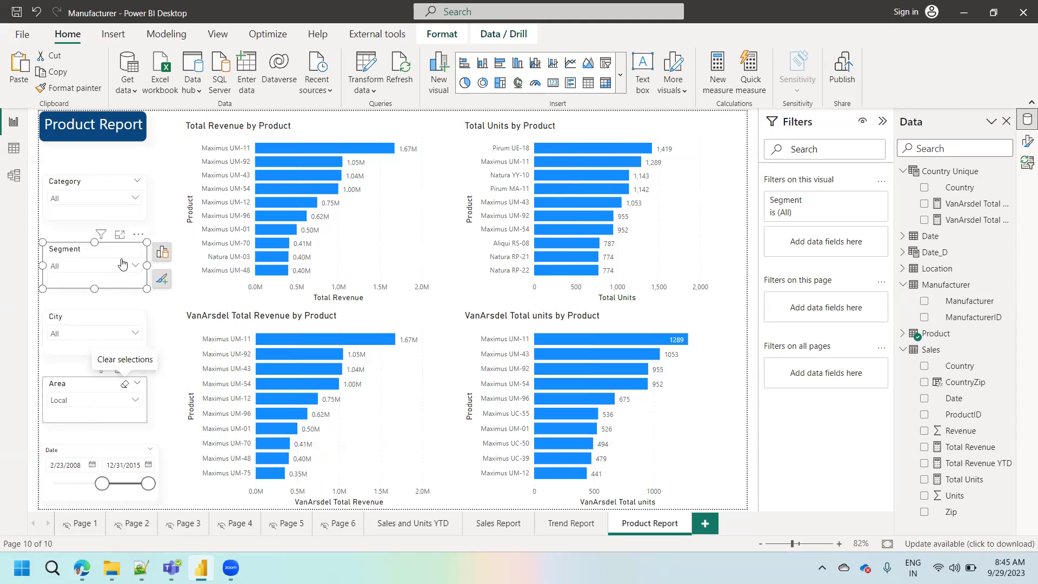
Clear the selections of the Area and Date slicers
left_click(125, 384)
left_click(113, 449)
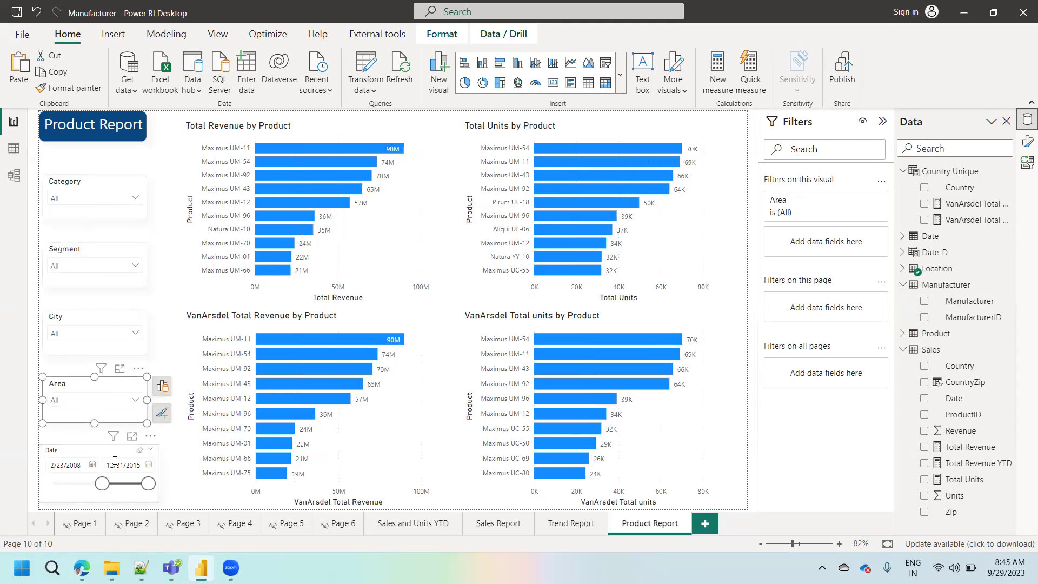
left_click(138, 450)
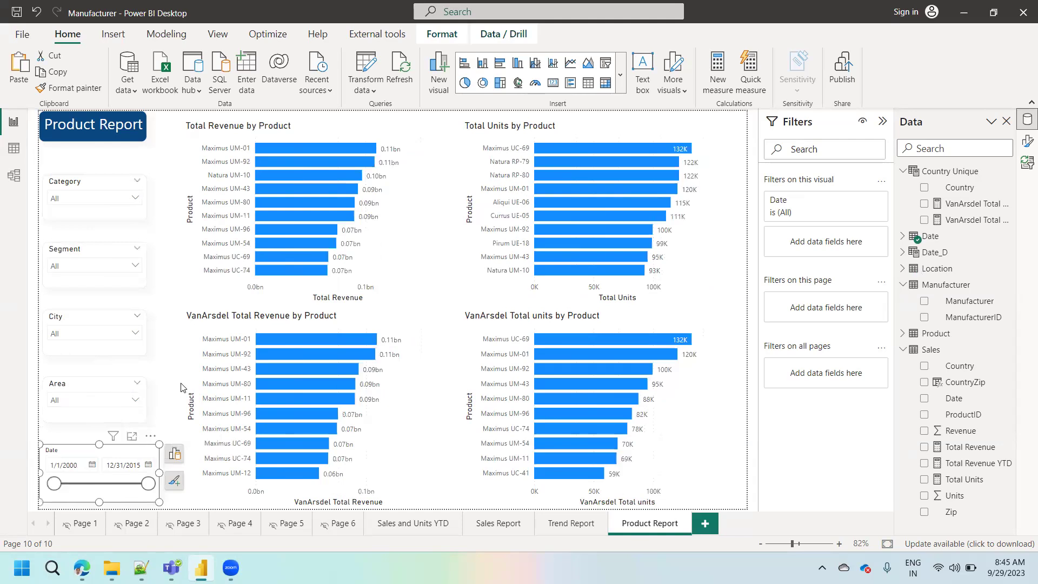
left_click(182, 387)
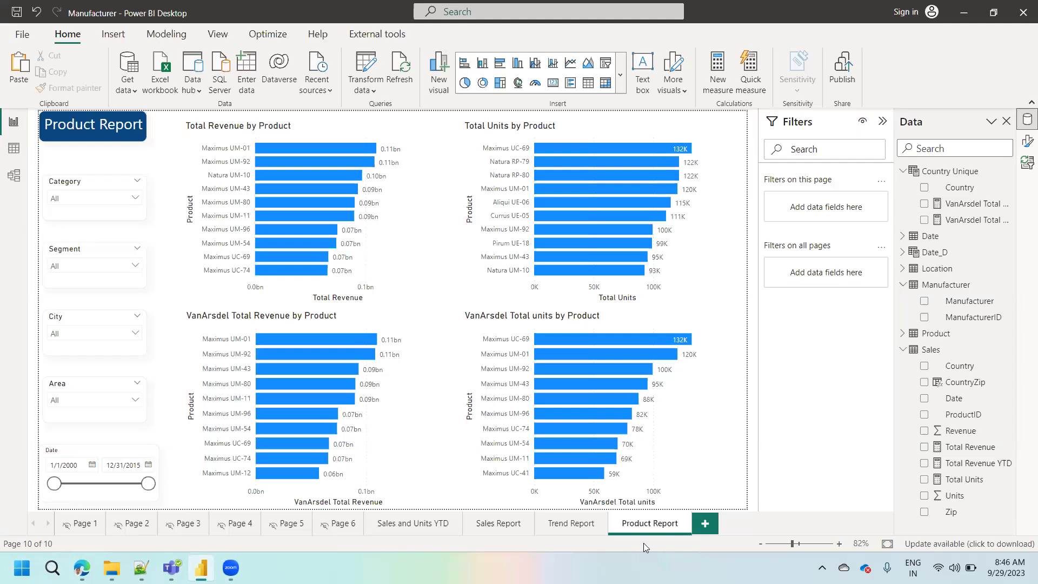
Review the Trend Report, Sales Report and Sales and Units YTD pages, and return to the Product Report page
left_click(546, 528)
left_click(494, 525)
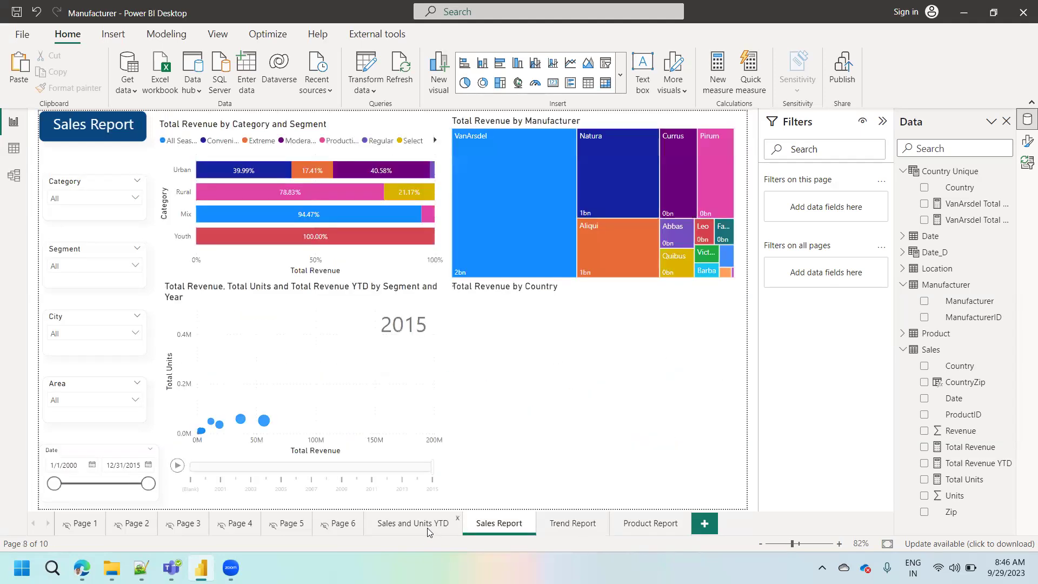
left_click(428, 528)
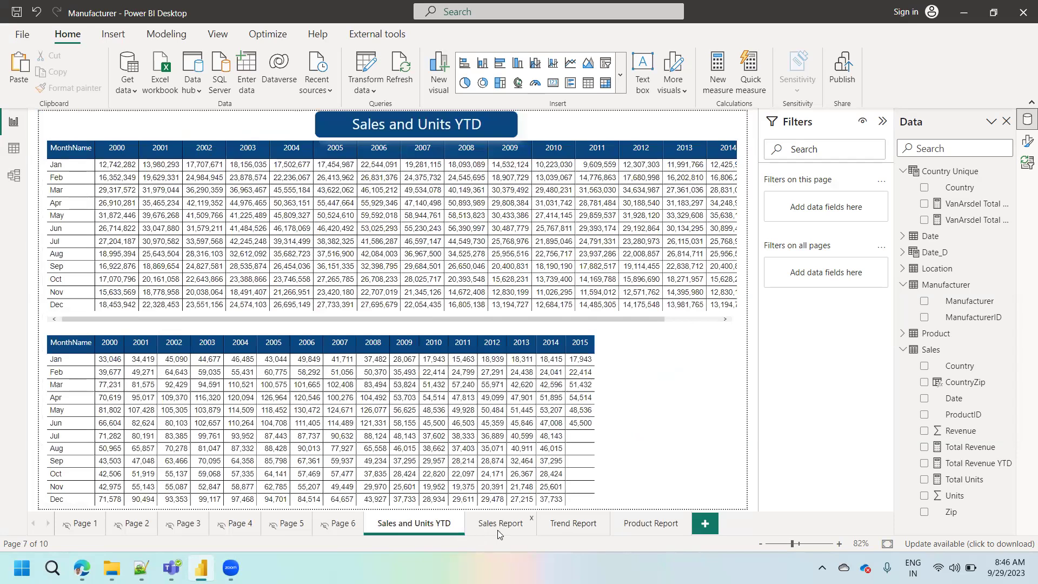
left_click(498, 530)
left_click(565, 527)
left_click(658, 525)
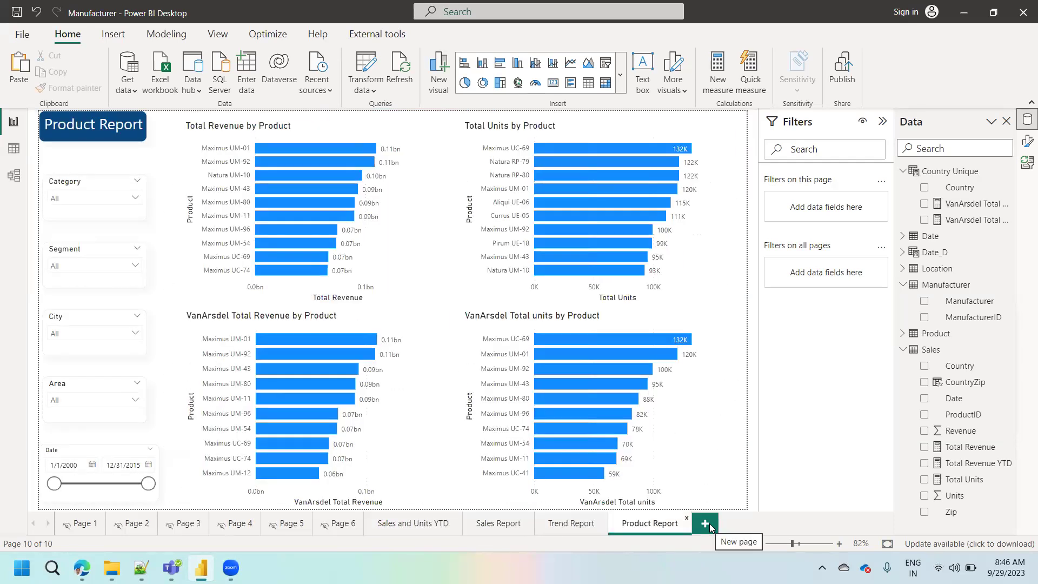